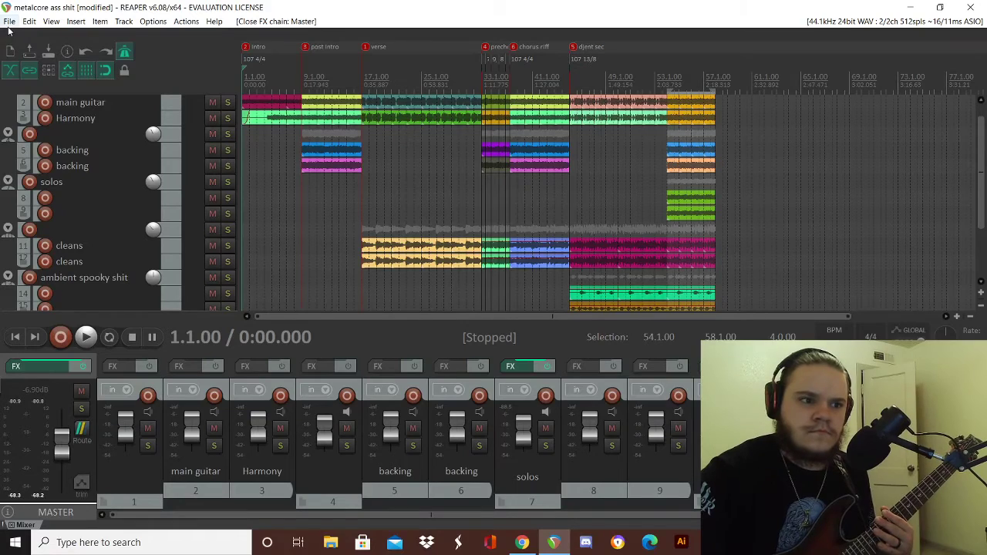
- Play the whole project from the beginning to review the arrangement
left_click(8, 23)
left_click(7, 23)
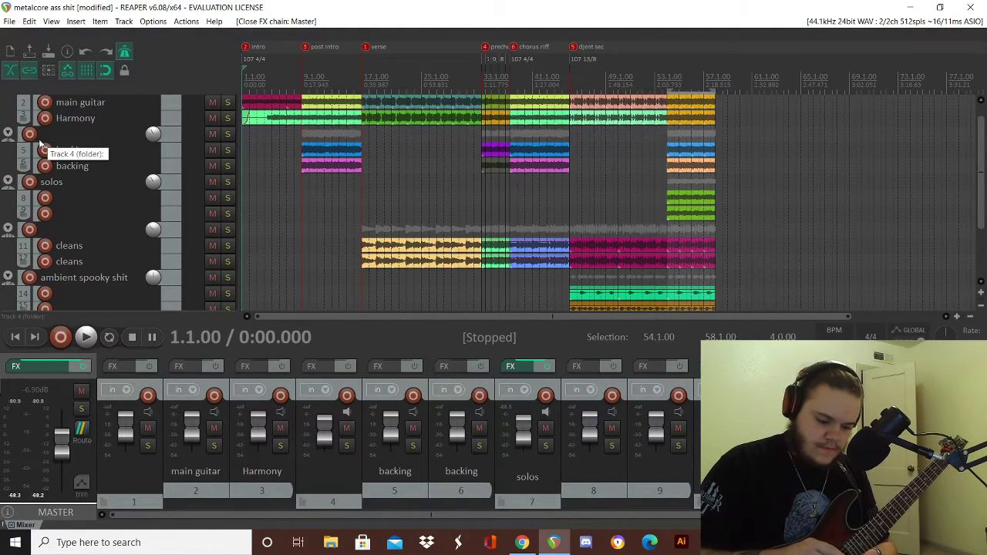
key("space")
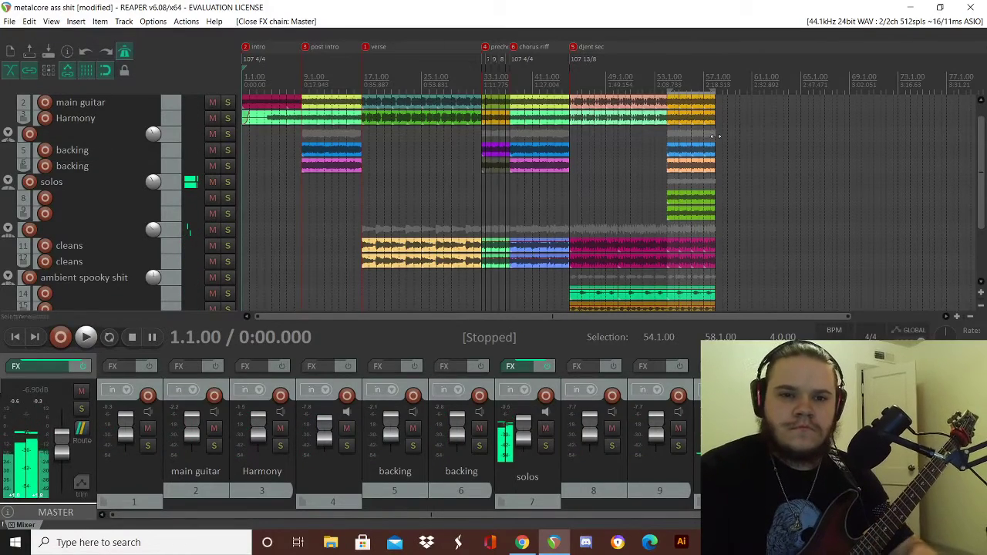
left_click(696, 108)
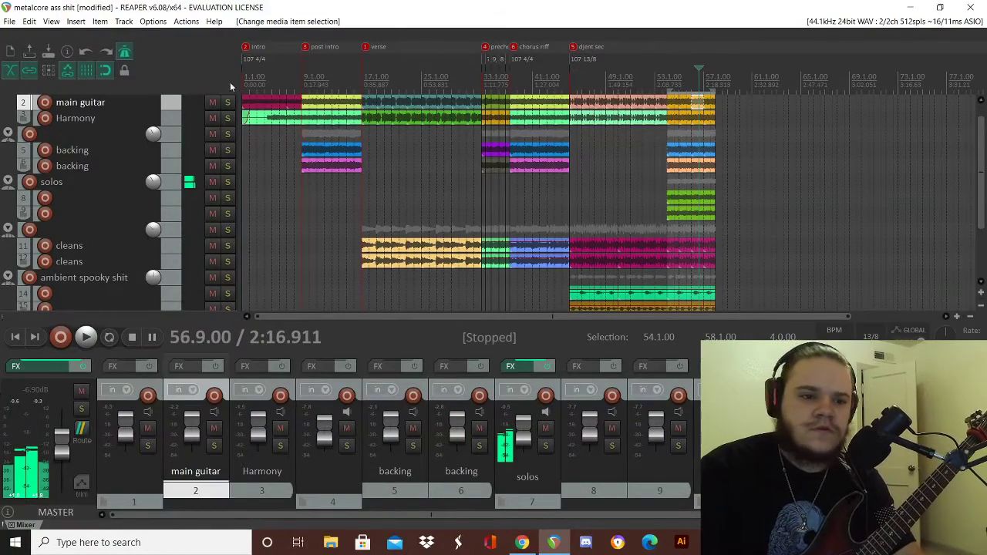
scroll(553, 255, "down", 3)
scroll(257, 249, "down", 2)
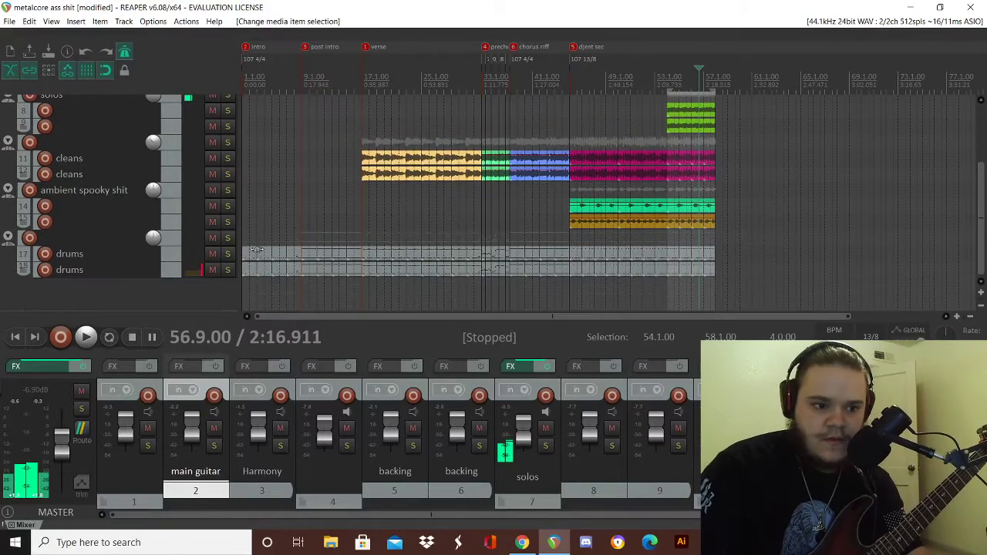
left_click_drag(707, 269, 700, 258)
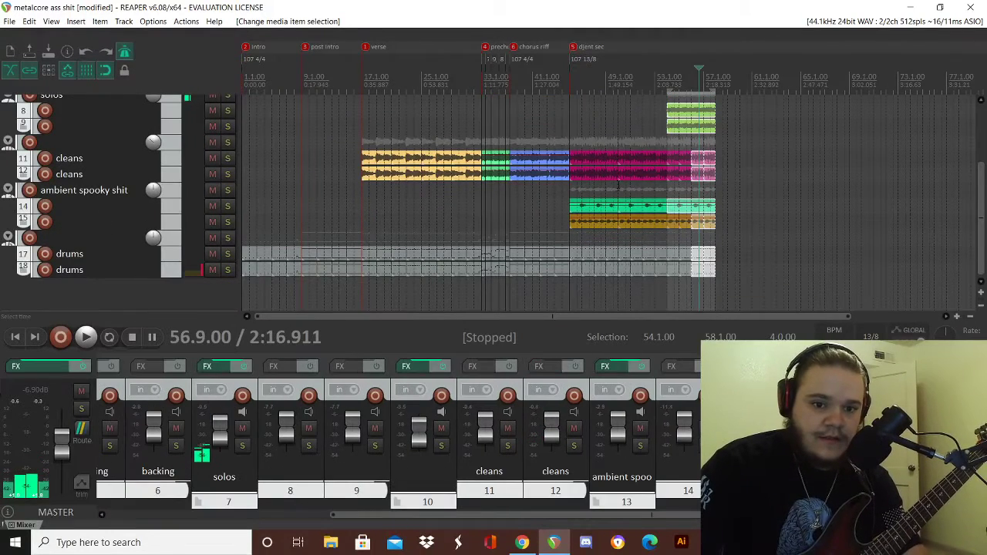
- Split the item on track 14, in the ambient spooky folder, at 56.1.00
left_click(694, 209)
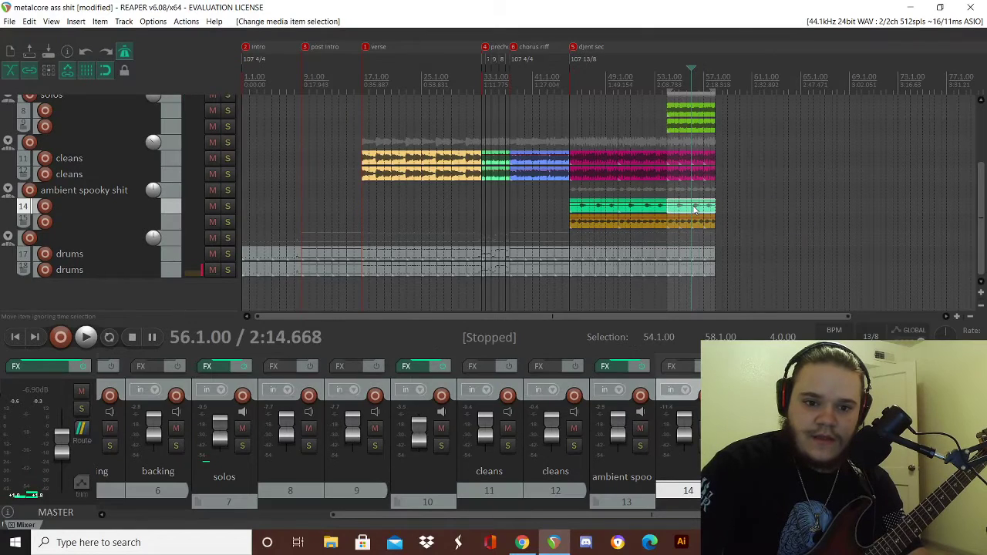
right_click(694, 209)
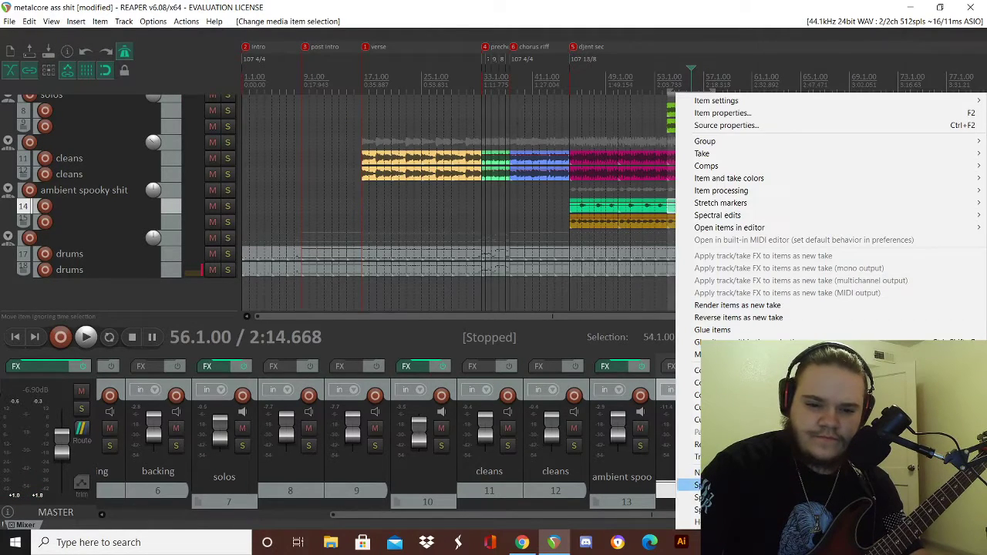
left_click(718, 485)
- Split the items on both solos tracks, 9 and 8, at 56.1.00
scroll(123, 198, "up", 1)
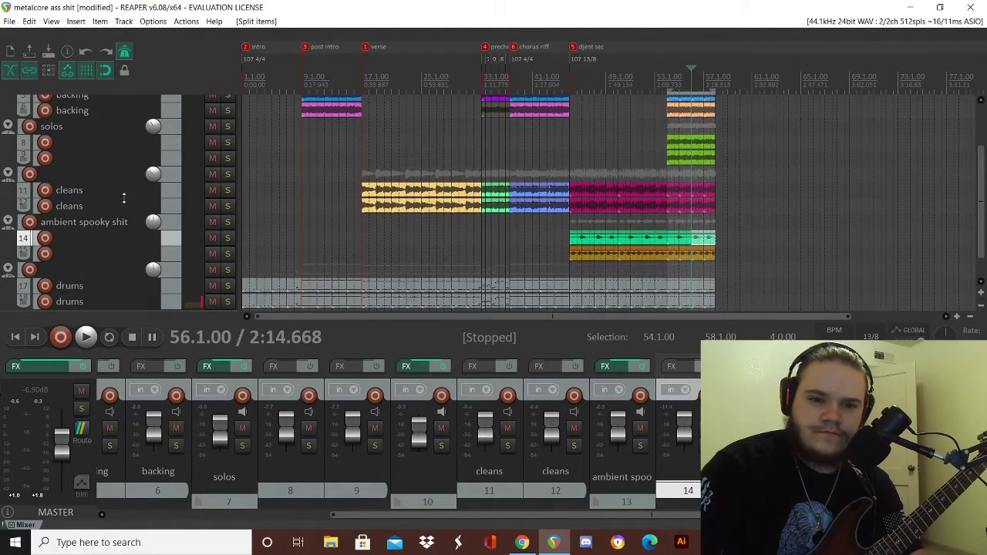
left_click(690, 161)
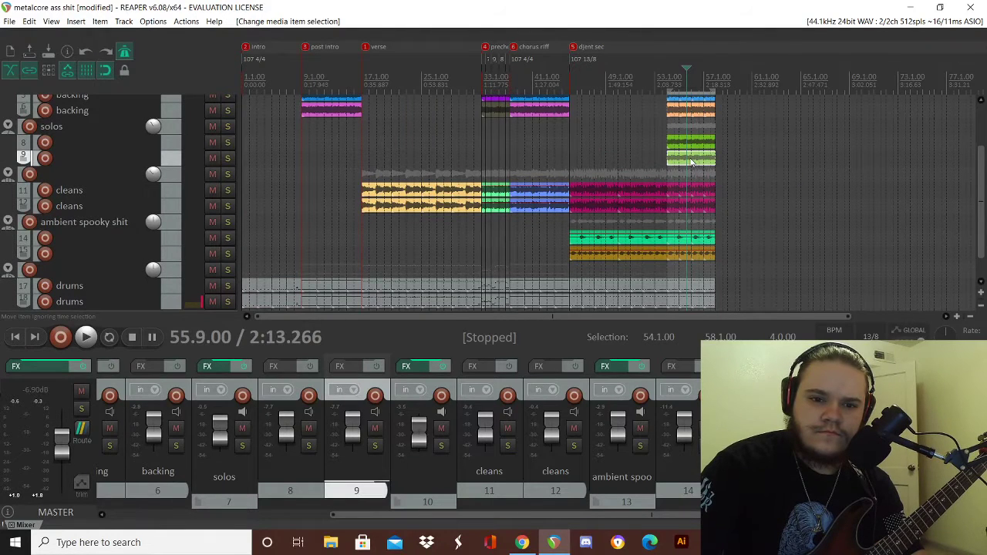
right_click(678, 159)
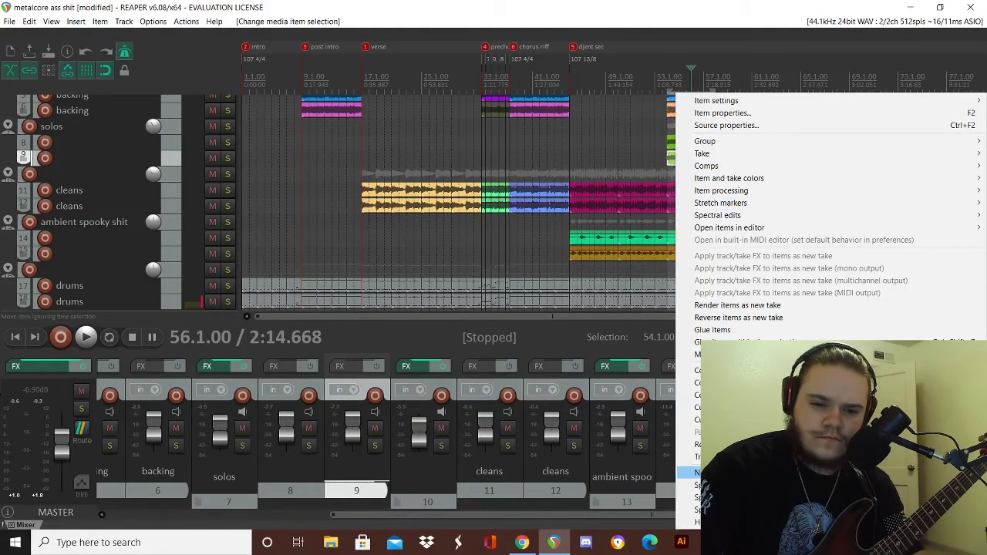
left_click(702, 485)
left_click(691, 141)
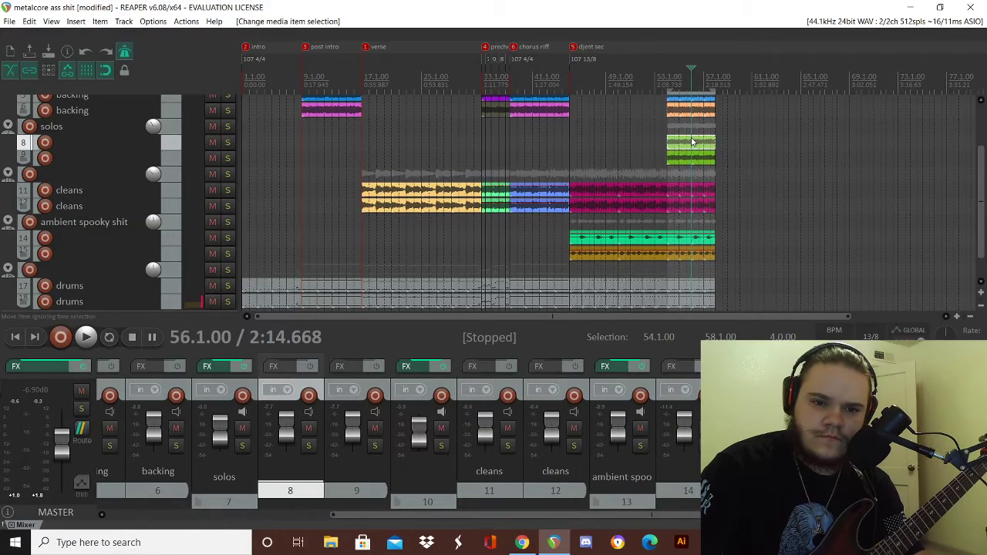
right_click(691, 142)
left_click(702, 485)
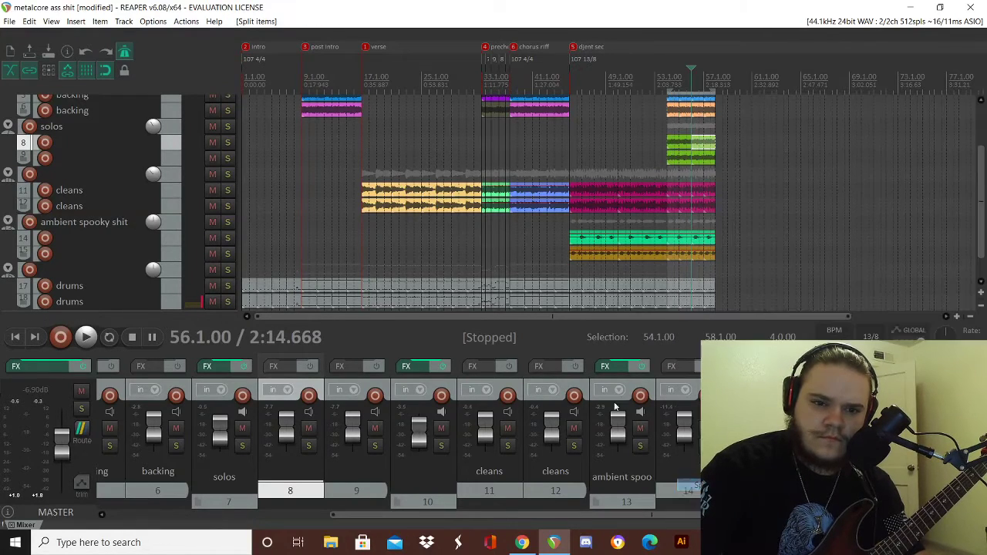
- Select the closing items from 56.1.00 on all tracks, main guitar through drums, and duplicate them directly after the originals
scroll(108, 155, "up", 3)
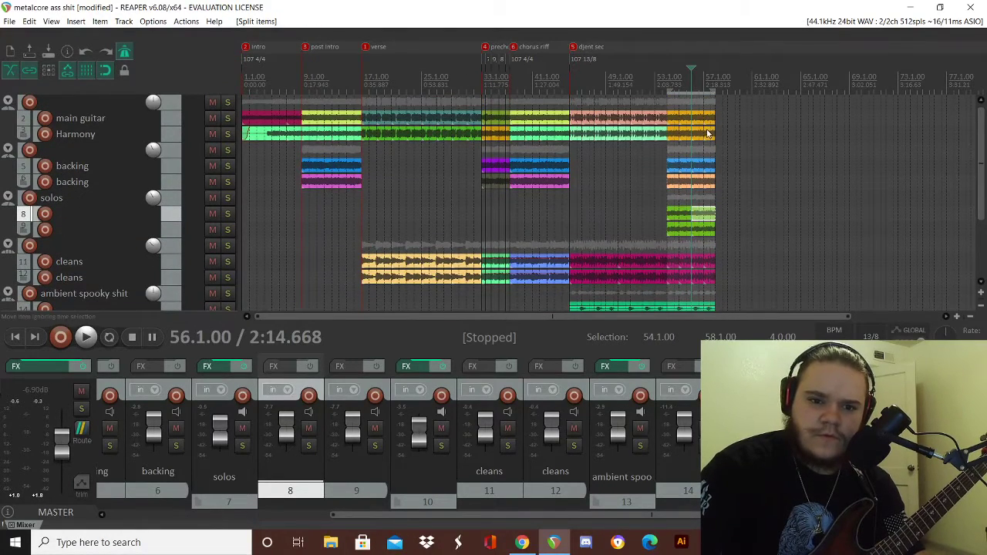
left_click(702, 121)
scroll(4, 135, "down", 4)
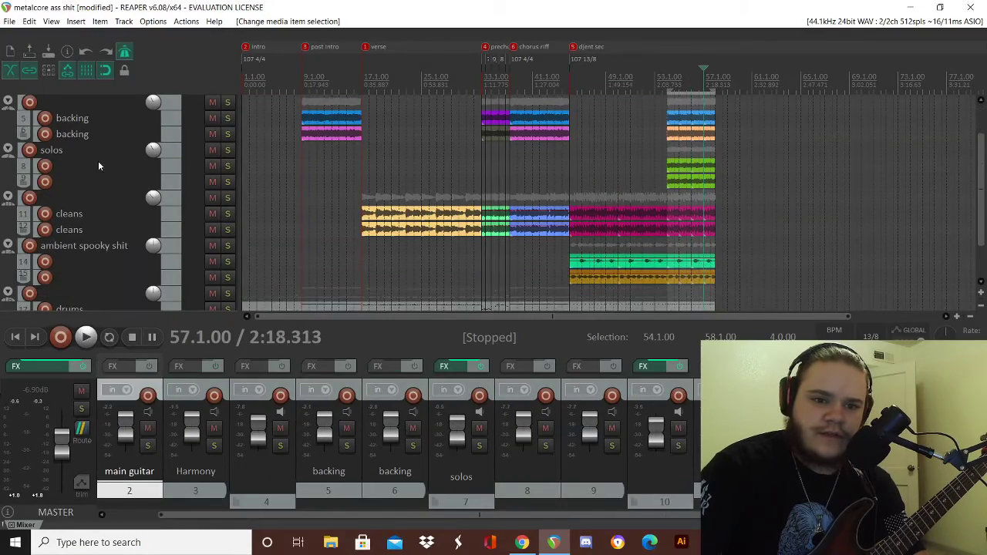
left_click(704, 274)
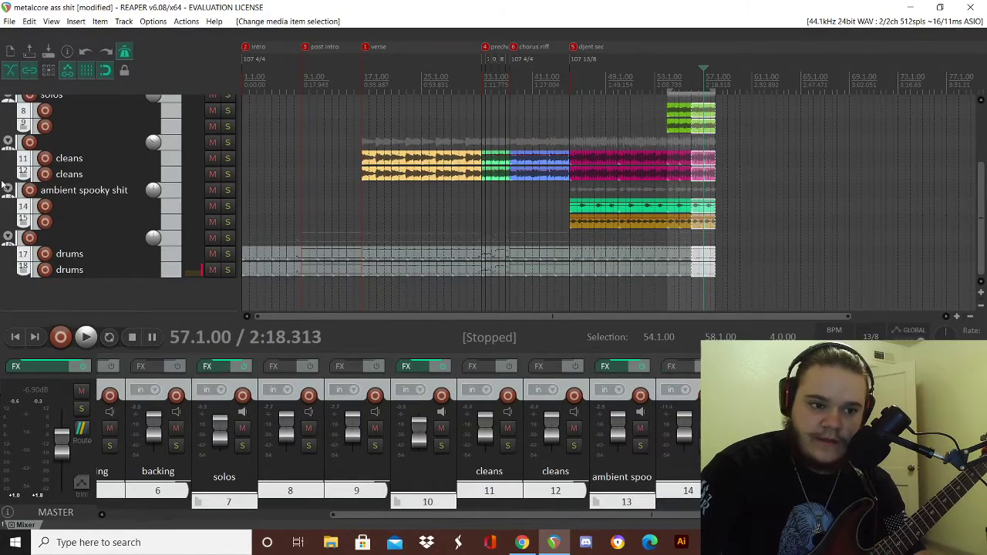
scroll(4, 185, "up", 4)
key("ctrl+d")
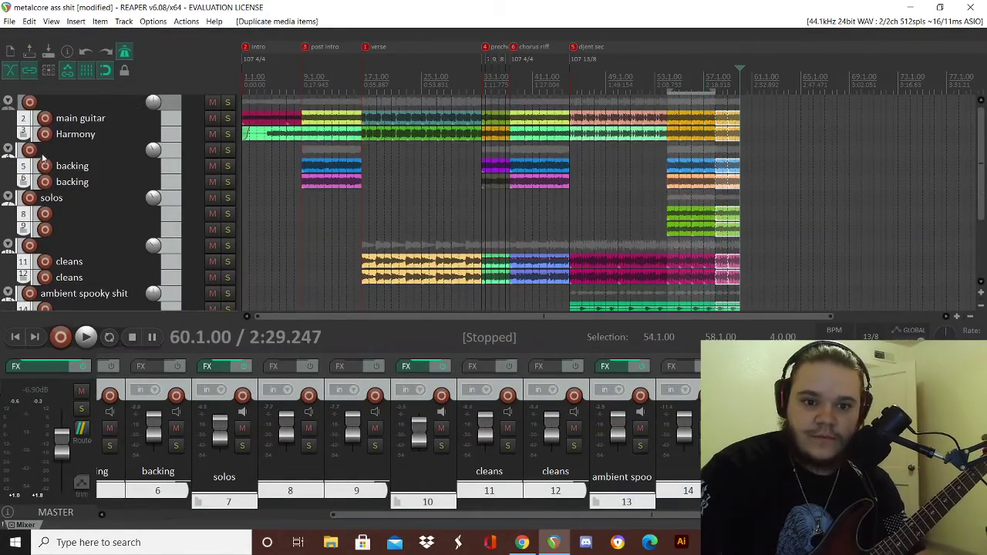
scroll(4, 212, "down", 3)
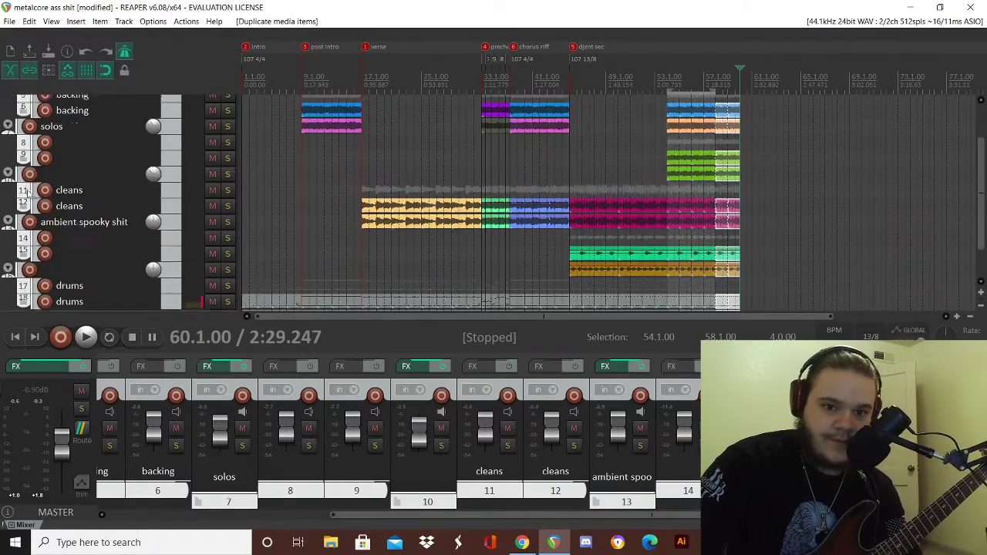
scroll(32, 157, "up", 4)
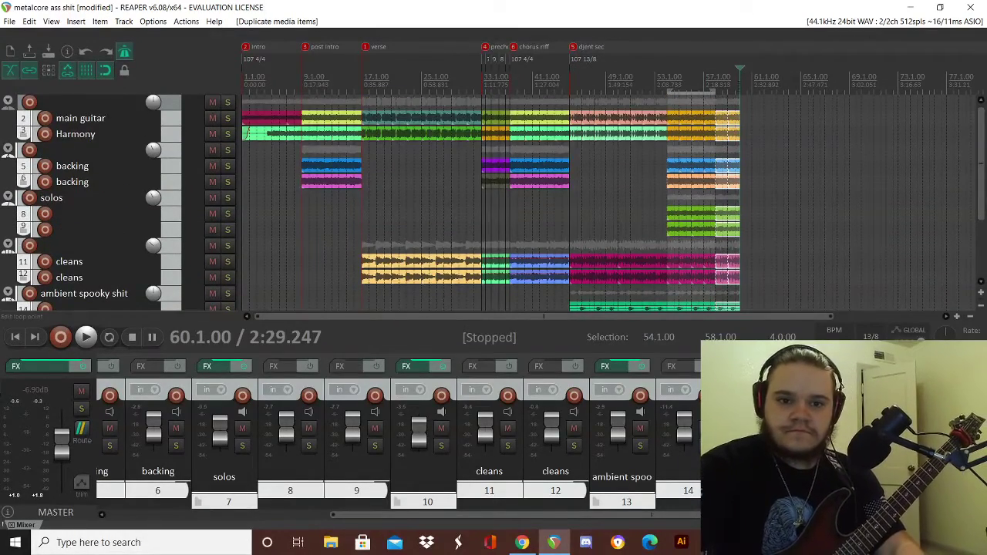
- Play the ending from 53.9.00 with only the main guitar and Harmony tracks soloed
left_click(662, 79)
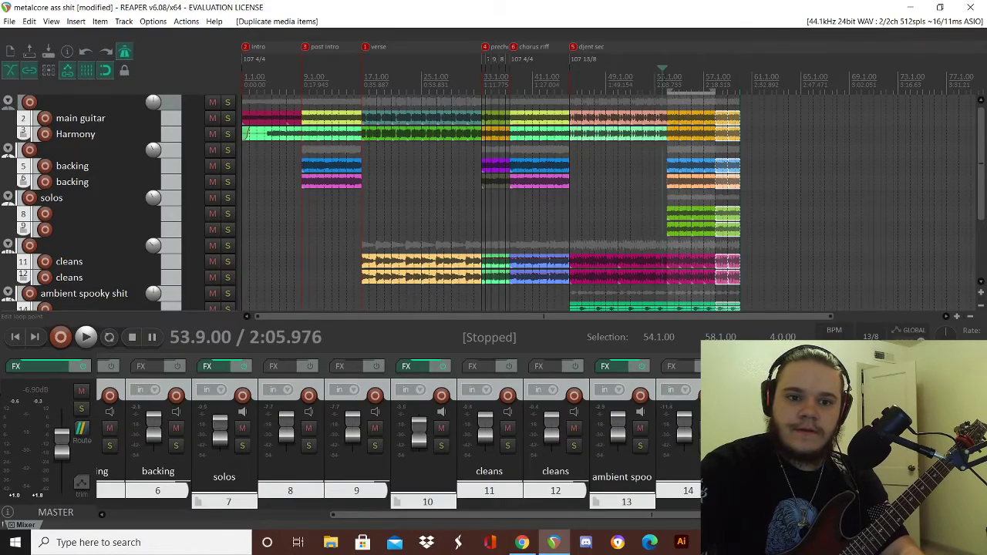
key("space")
left_click(228, 118)
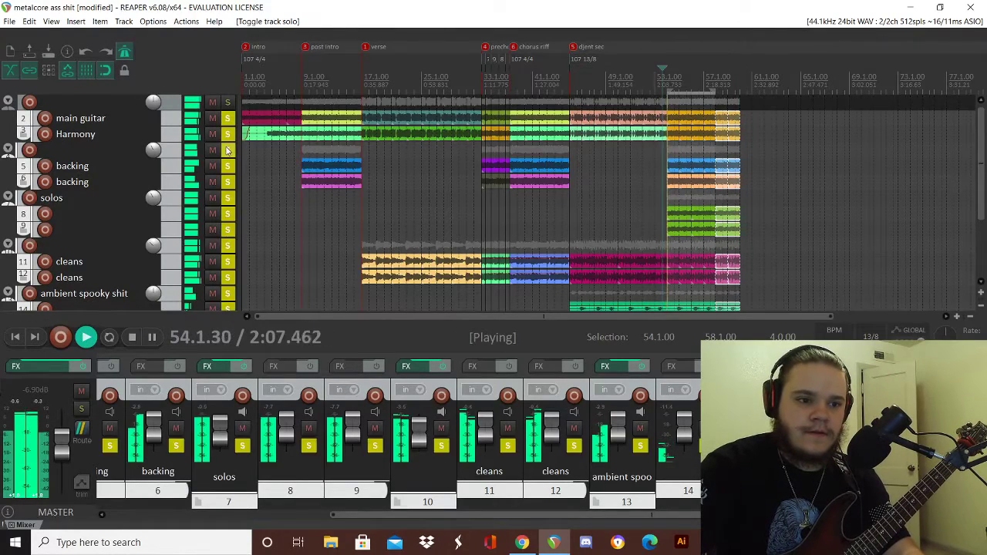
left_click(228, 118)
left_click(183, 121)
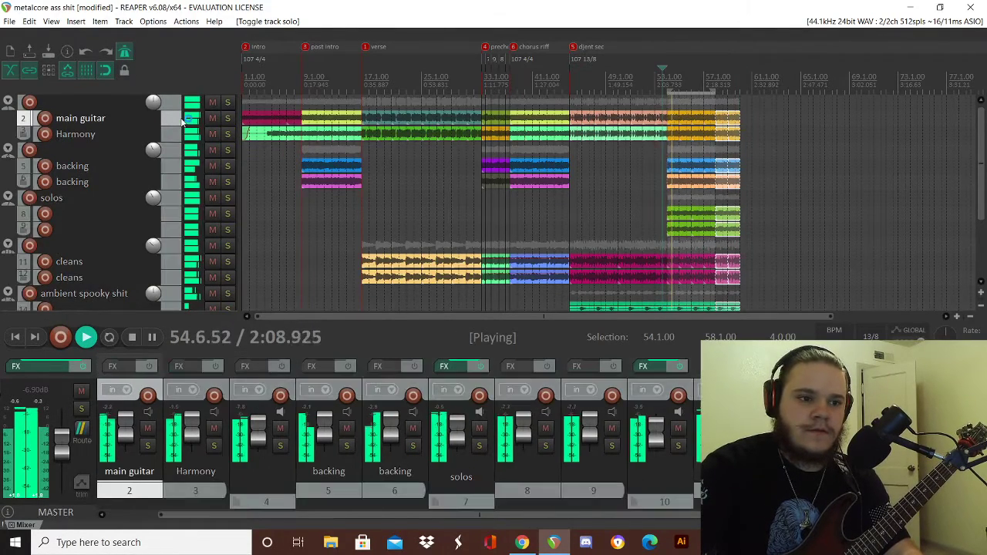
left_click(228, 118)
left_click(228, 134)
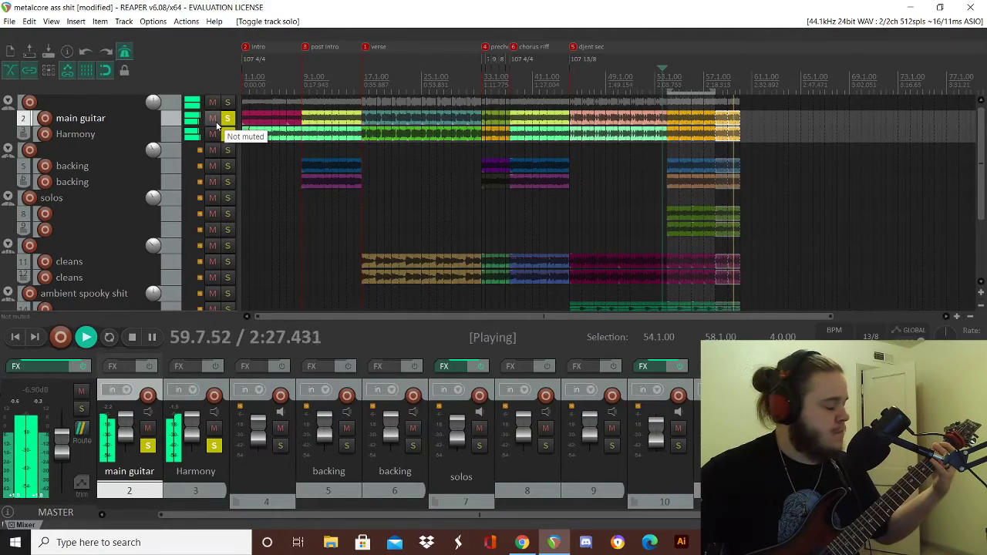
key("space")
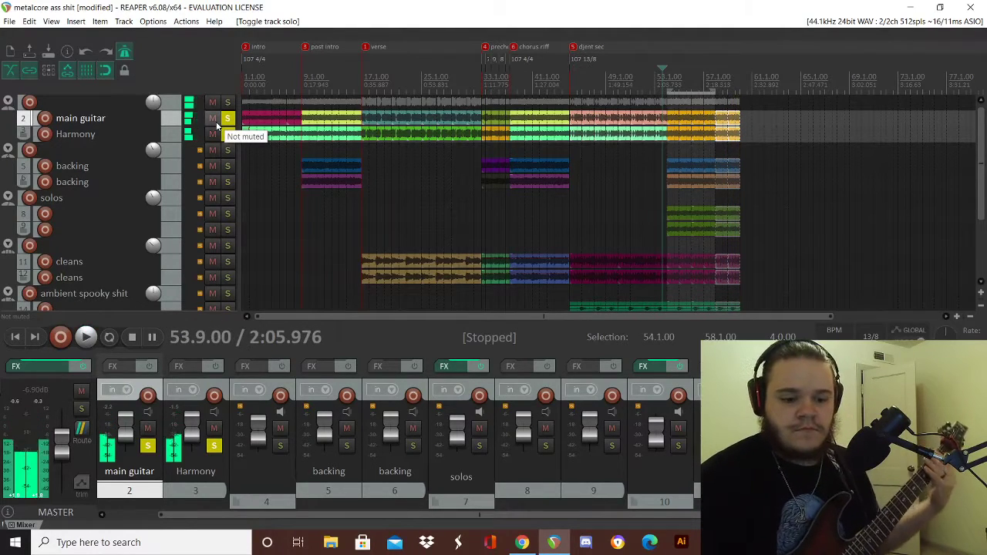
- Turn off solo on the Harmony and main guitar tracks
scroll(62, 196, "down", 3)
scroll(77, 174, "up", 4)
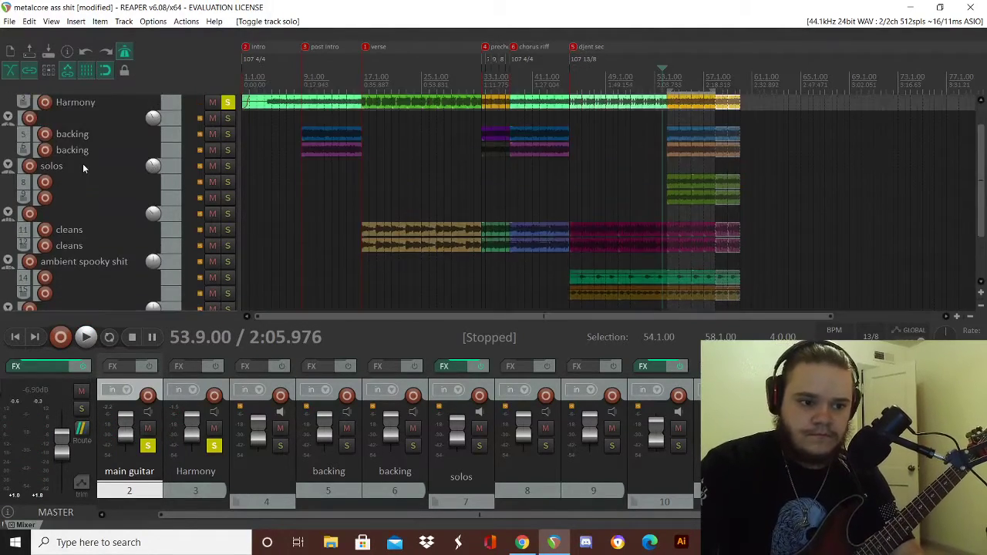
left_click(228, 133)
left_click(227, 119)
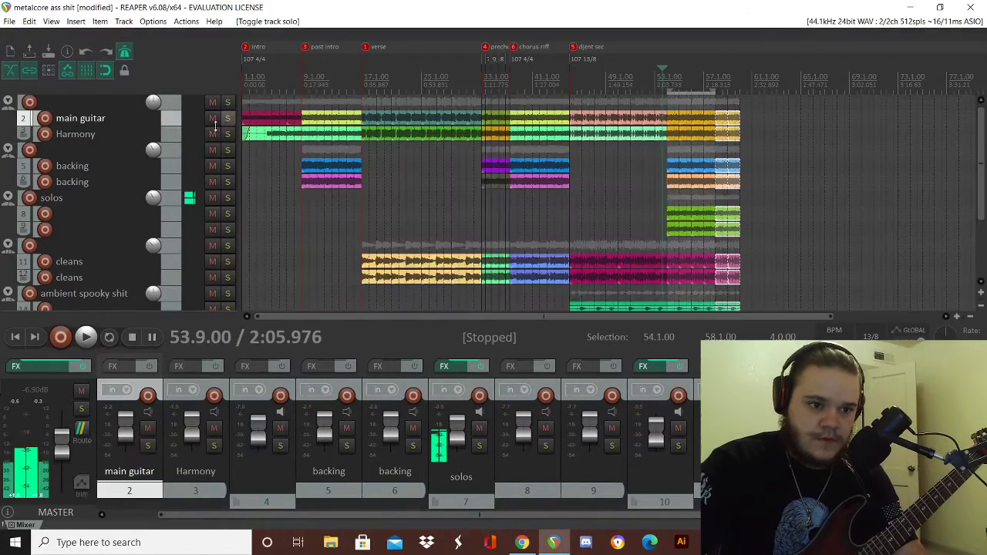
- Continue the drums into bar 60 and open the bar 60 drum item for MIDI editing
scroll(168, 208, "down", 5)
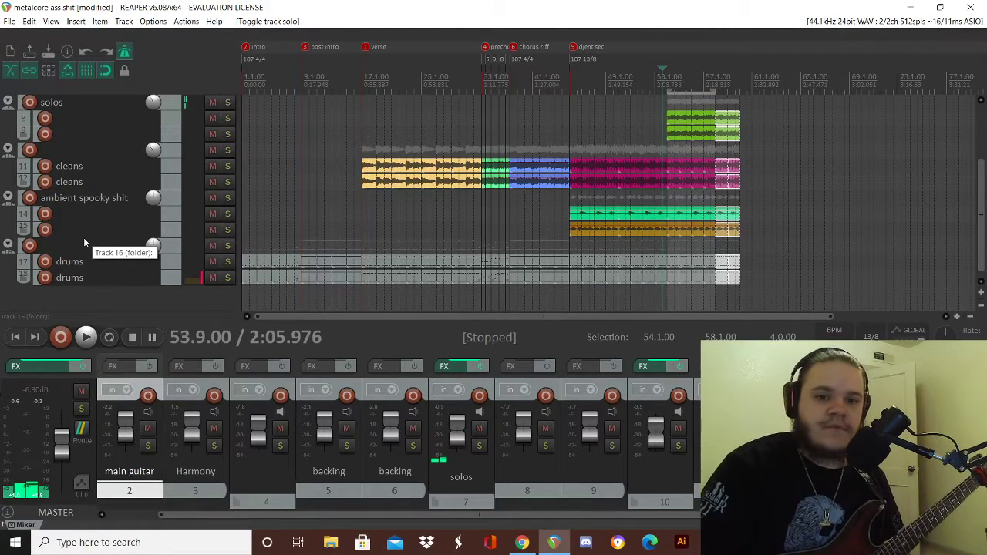
left_click(738, 276)
left_click_drag(737, 266, 746, 279)
double_click(747, 279)
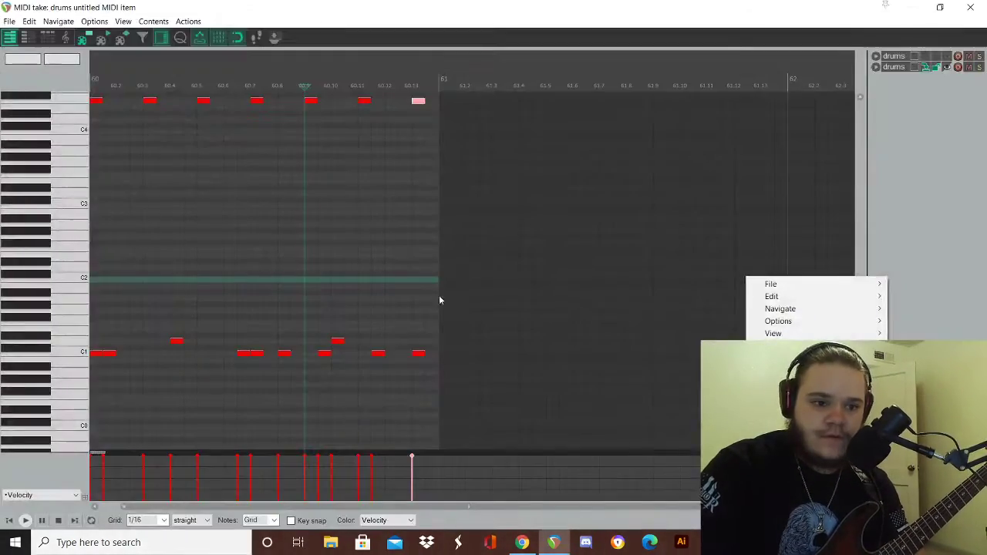
scroll(40, 251, "up", 1)
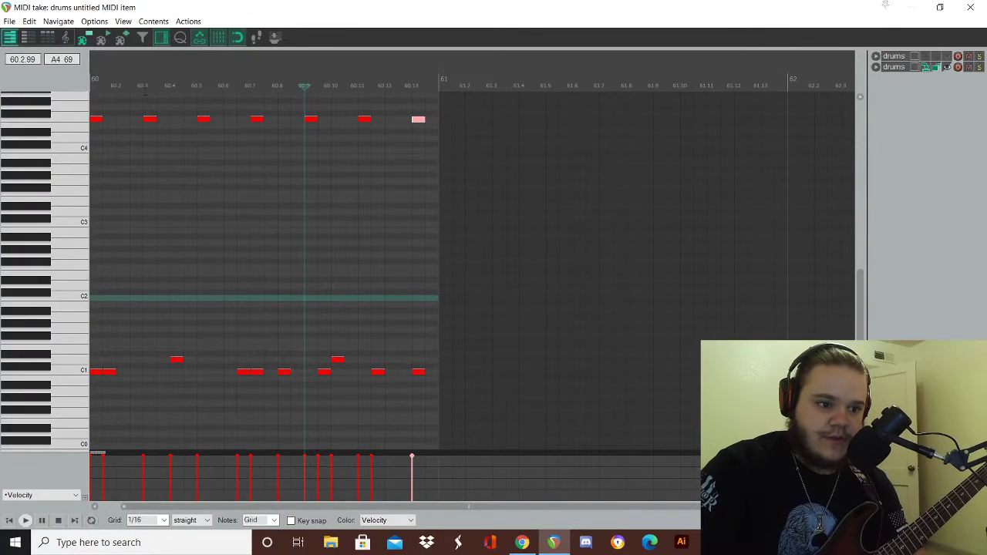
- Delete every F4 note in bar 60 except the one on the first beat
double_click(150, 120)
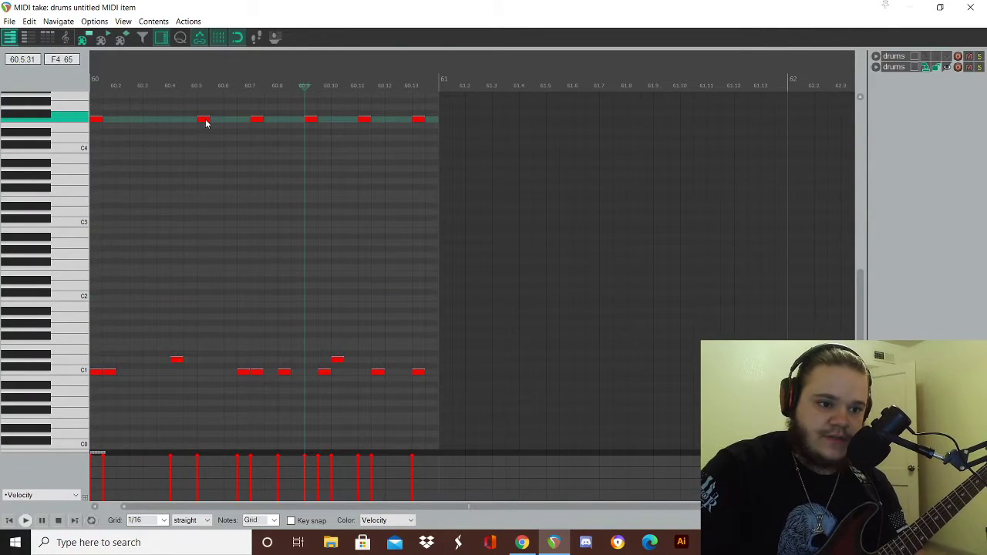
left_click(418, 122, "shift")
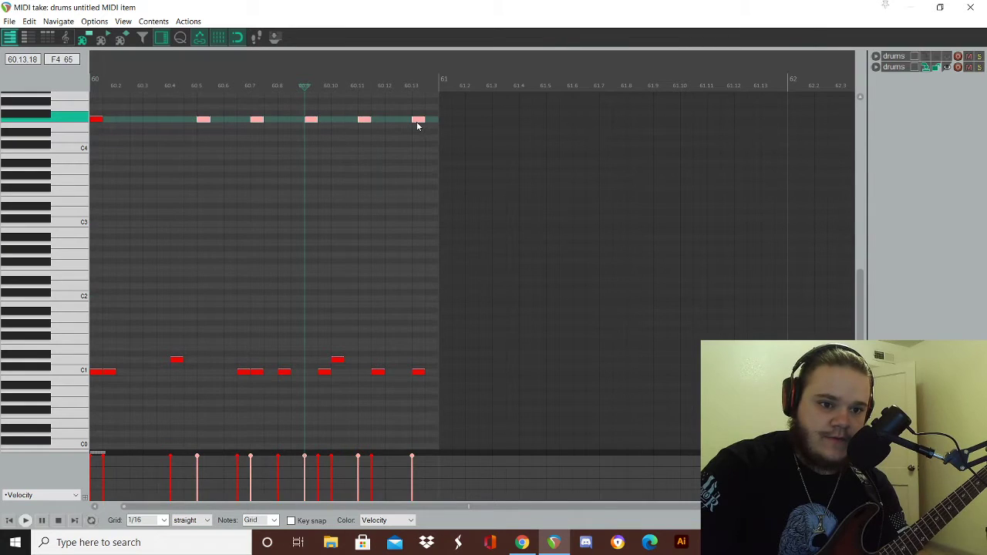
key("Delete")
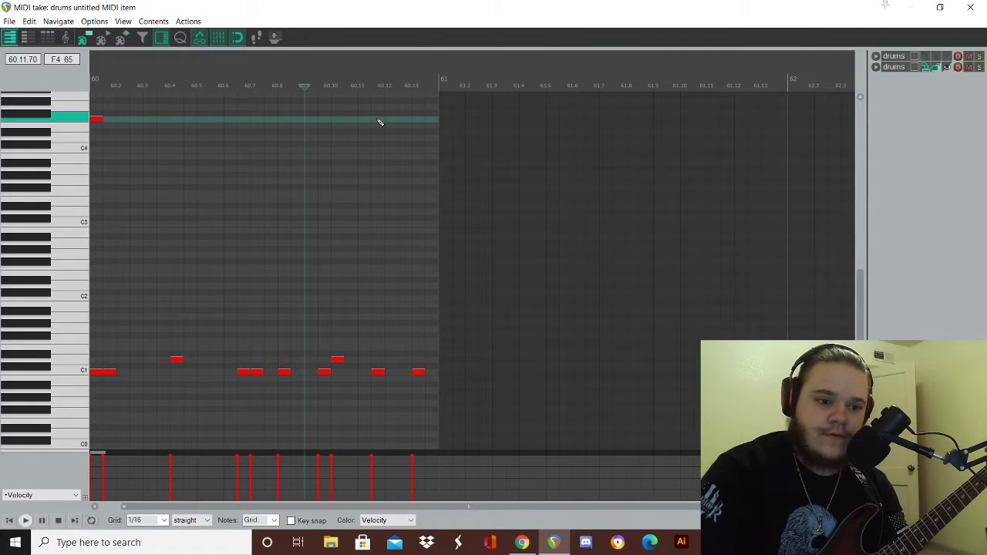
- Play the edited drum pattern from the start of bar 60
left_click(91, 75)
key("space")
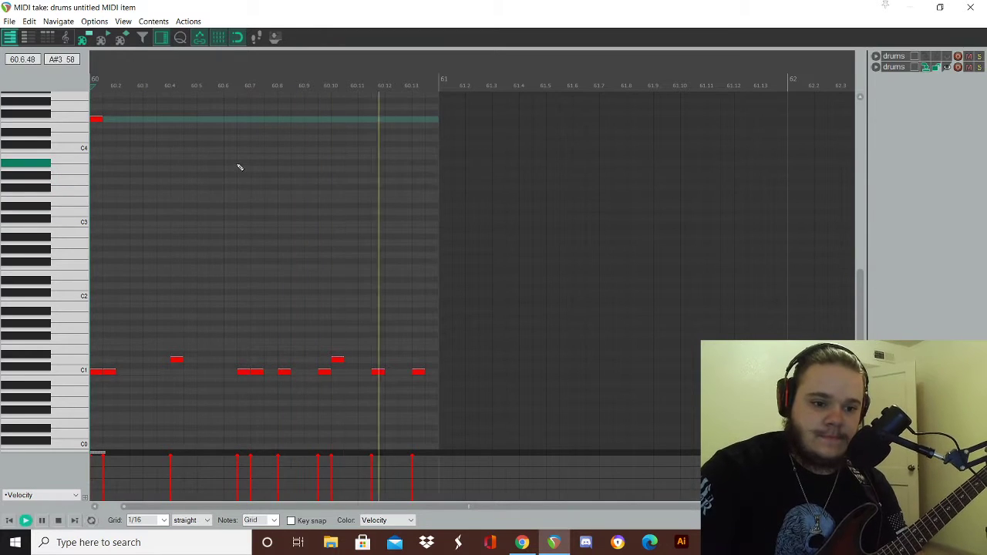
key("space")
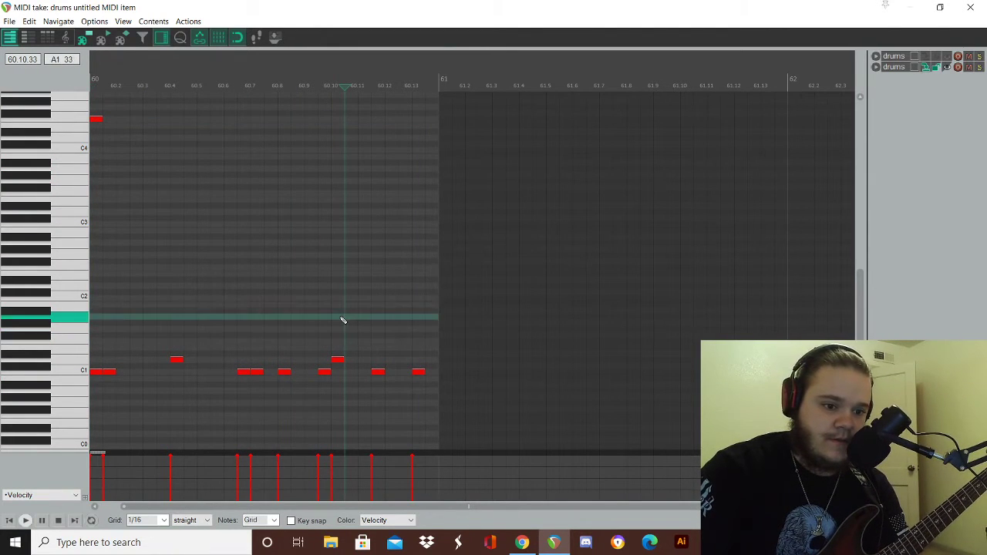
- Add and play bar 60 drum notes: A1 on beat 10, A#1 and C2 midway through beat 11, B1 and C2 on beat 13
left_click(340, 312)
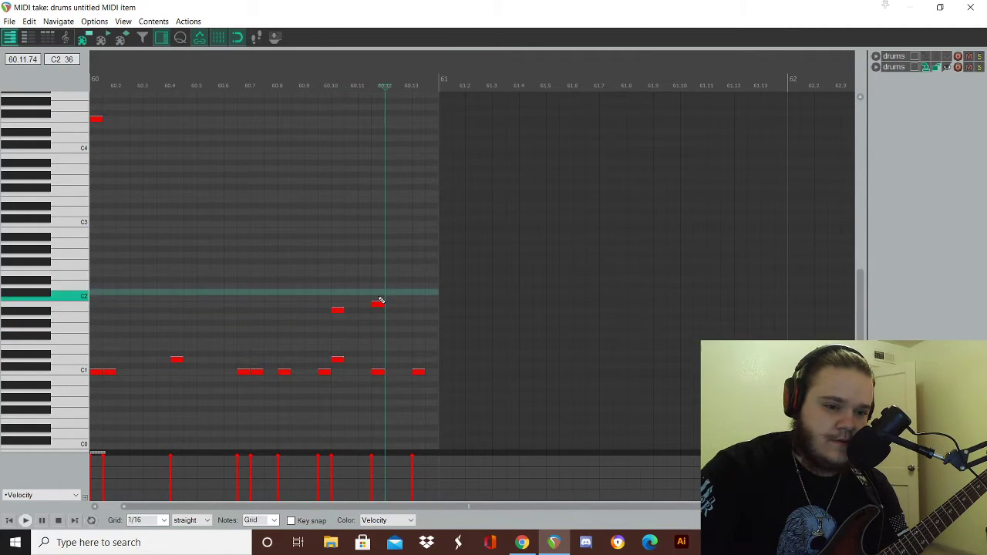
left_click(340, 311)
left_click(339, 317)
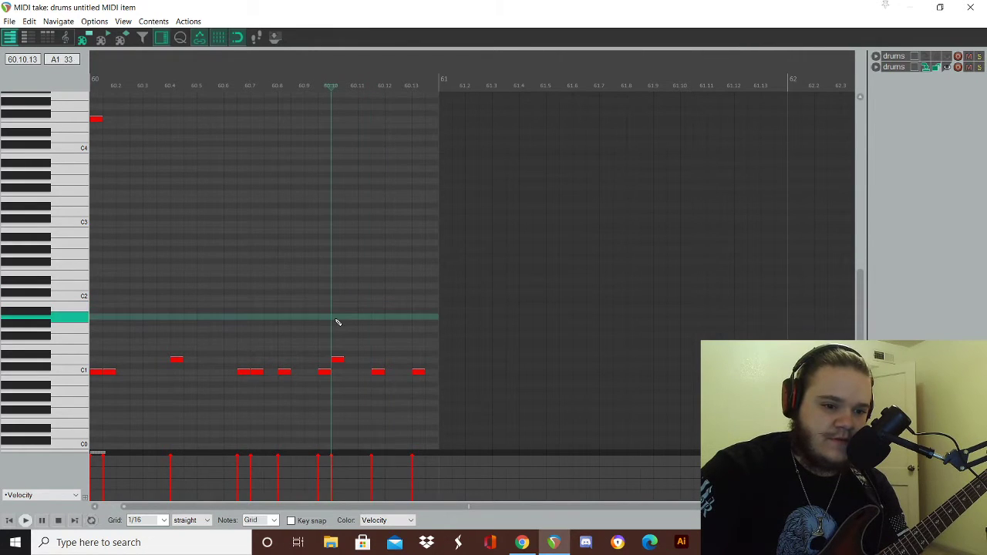
left_click(378, 310)
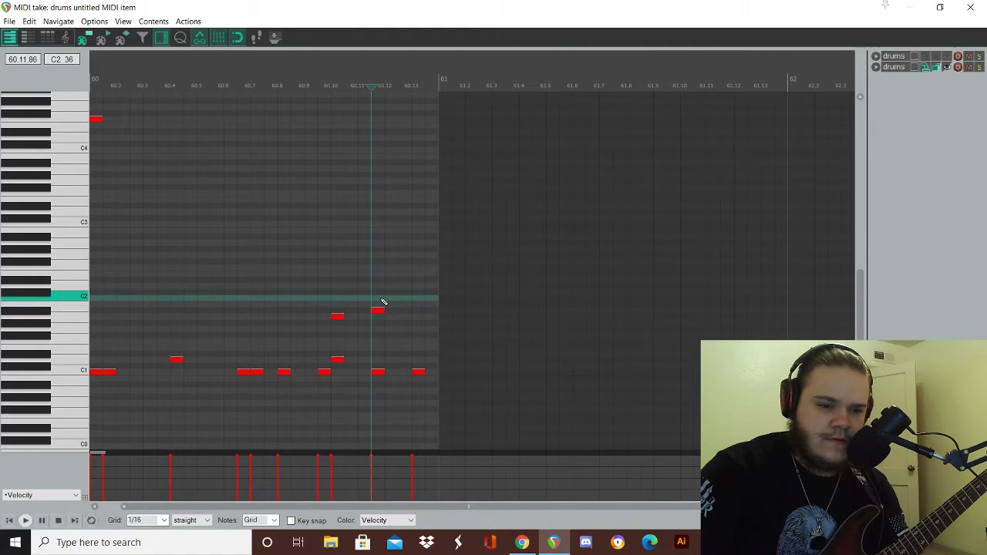
left_click(379, 303)
left_click(378, 299)
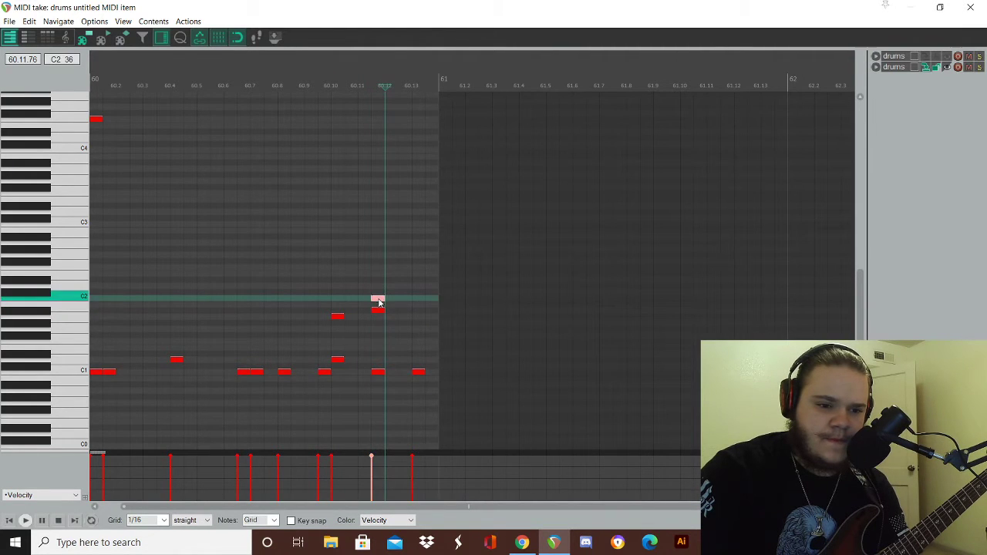
left_click(416, 306)
left_click(419, 298)
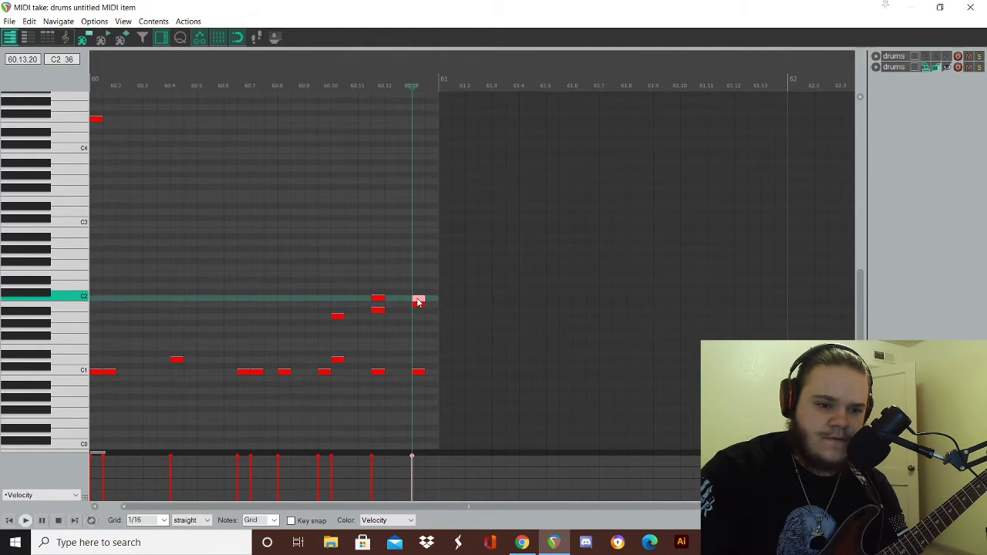
key("space")
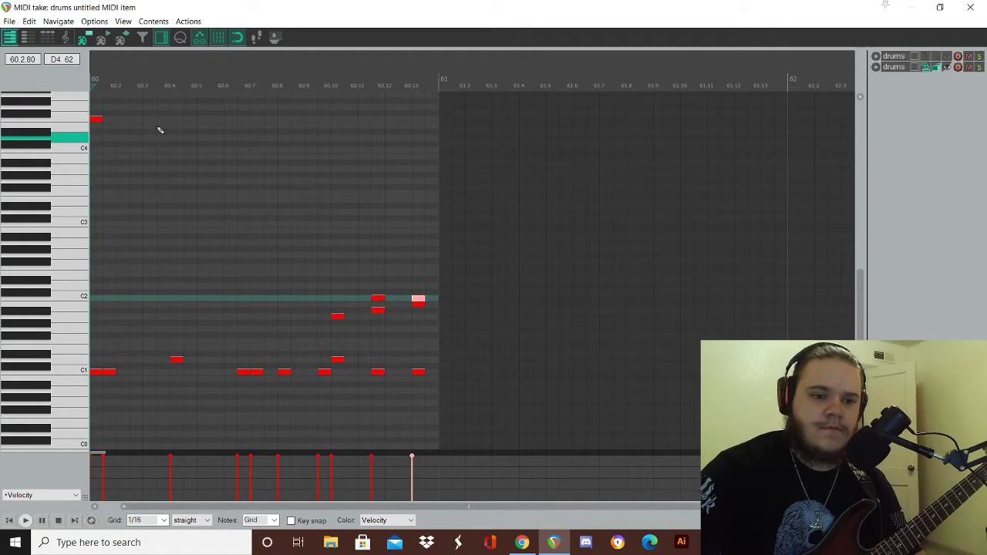
- Raise the A#1 note midway through beat 11 to B1 and the beat 10 A1 note to A#1, then close the MIDI editor
left_click(377, 311)
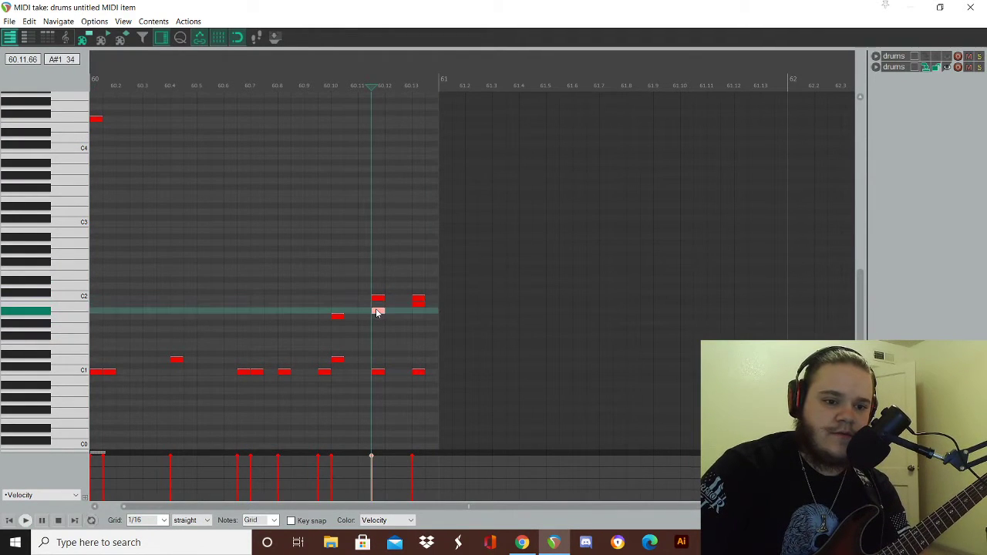
double_click(377, 312)
left_click(381, 307)
double_click(378, 304)
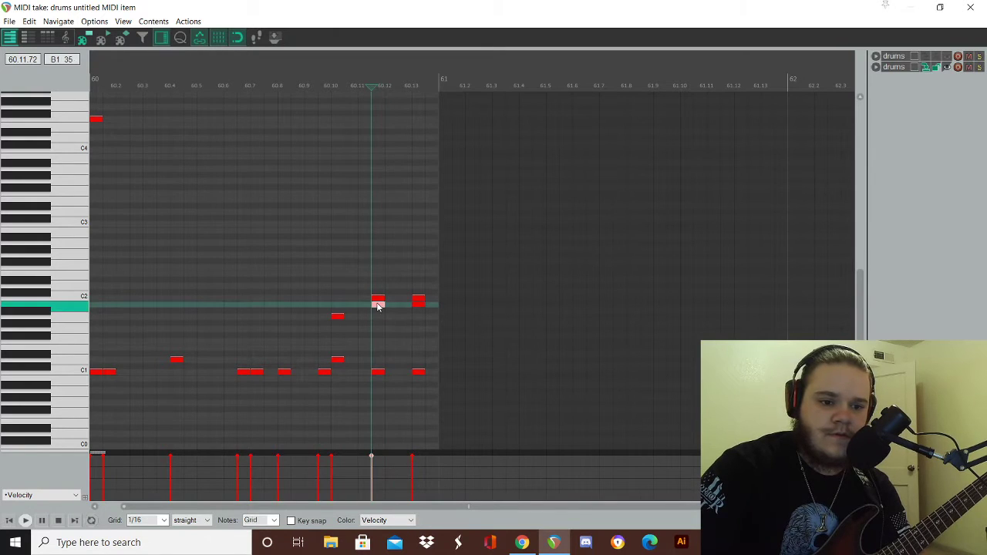
double_click(338, 316)
double_click(336, 312)
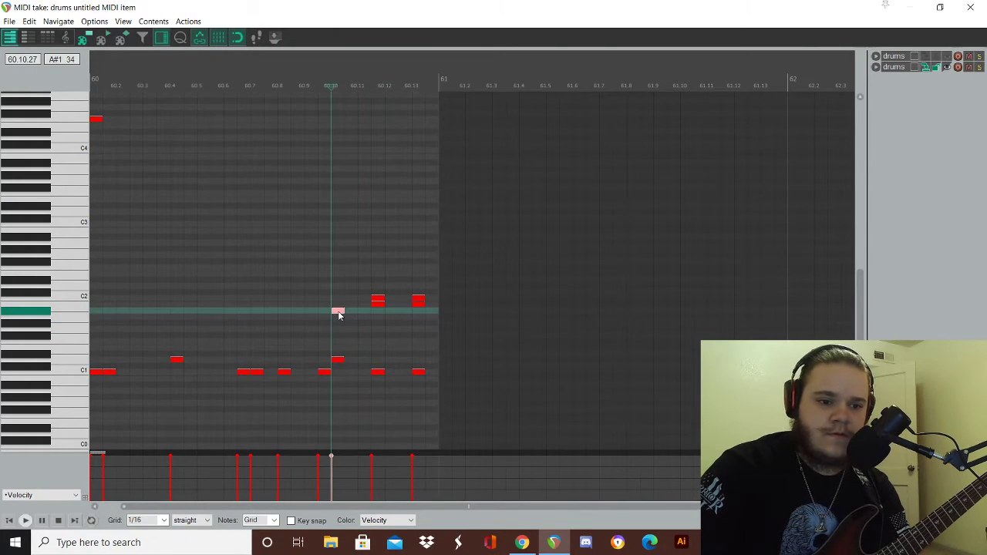
left_click(970, 7)
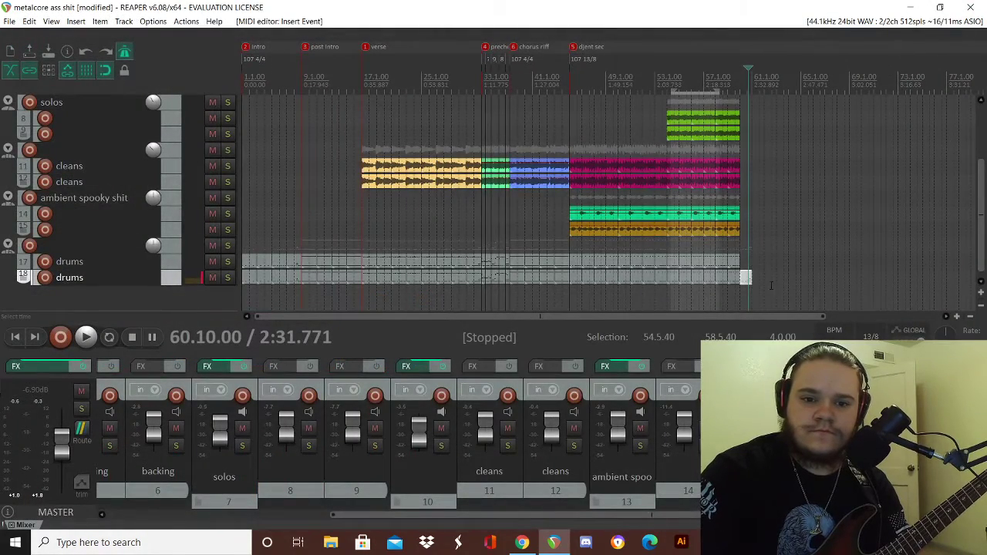
- Paste a copy of the edited bar 60 drum item onto the first drums track at bar 60
scroll(758, 275, "up", 8)
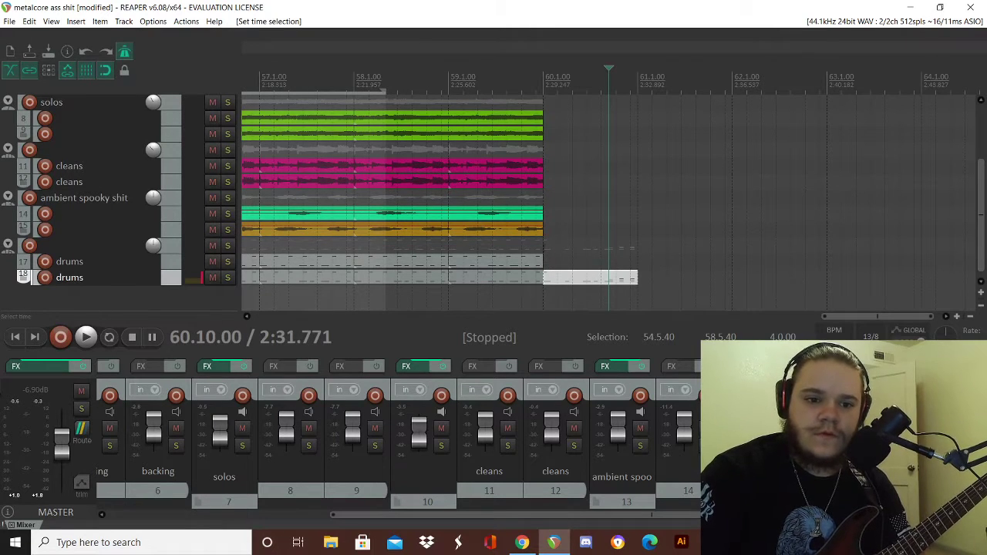
left_click(544, 246)
key("ctrl+v")
left_click_drag(571, 249, 571, 262)
- Solo the main guitar track and play its final section from late in bar 56
scroll(574, 243, "down", 4)
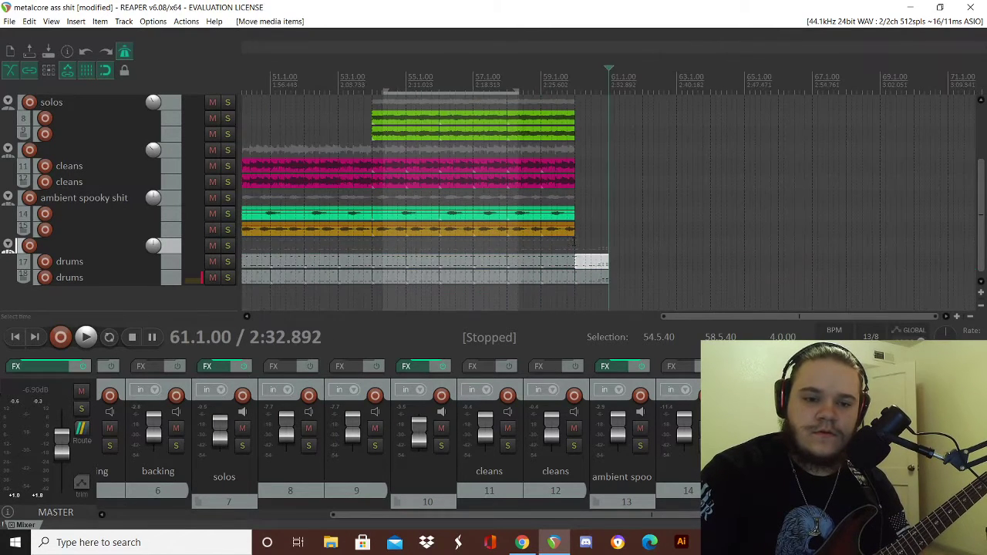
double_click(542, 40)
scroll(226, 133, "up", 3)
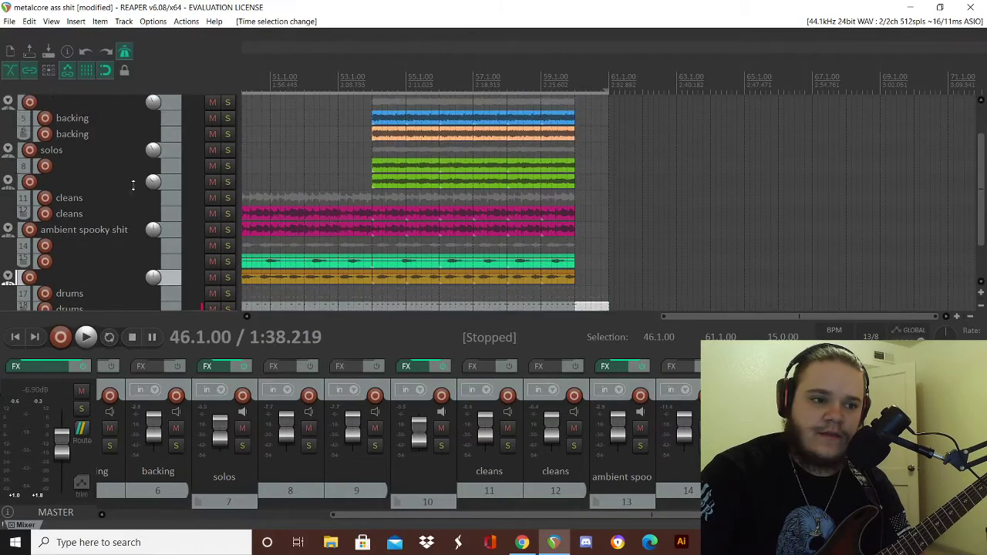
left_click(228, 118)
left_click(465, 81)
key("space")
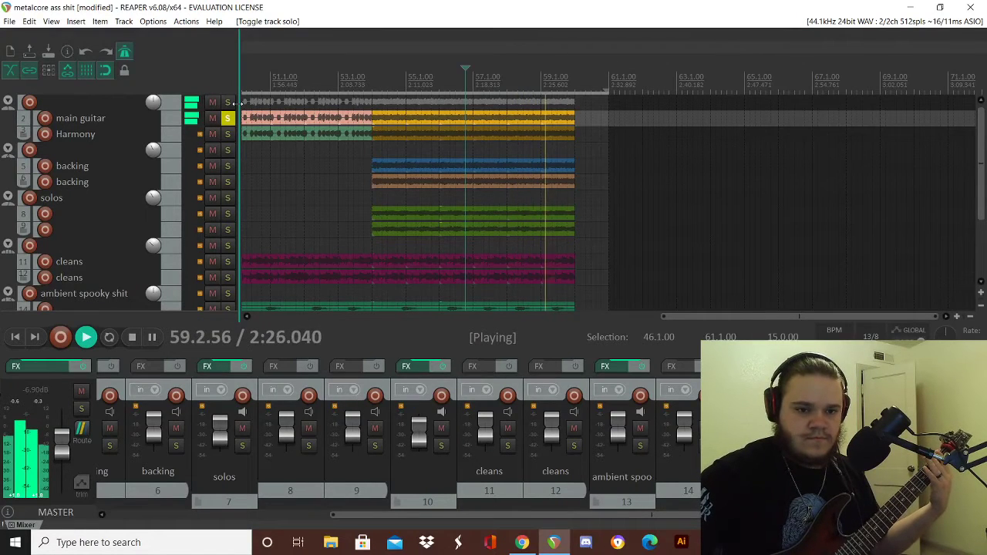
key("space")
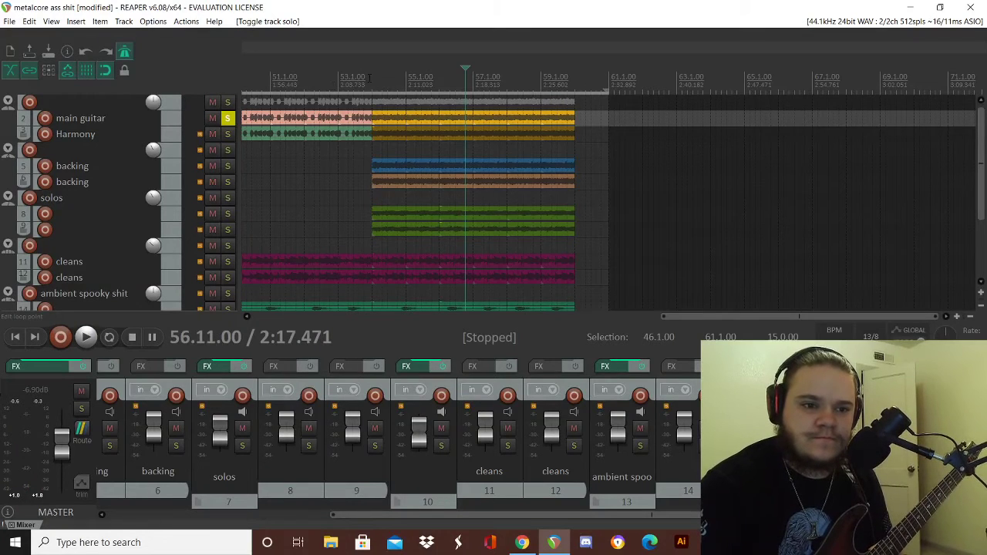
- Solo the Harmony track as well and play both guitars looping over bar 54
left_click_drag(373, 108, 412, 146)
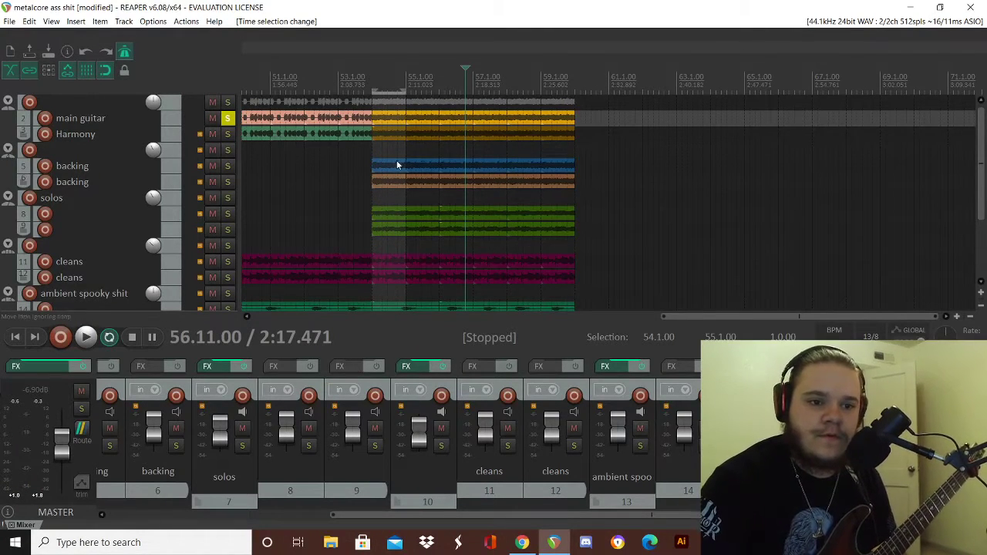
left_click(228, 134)
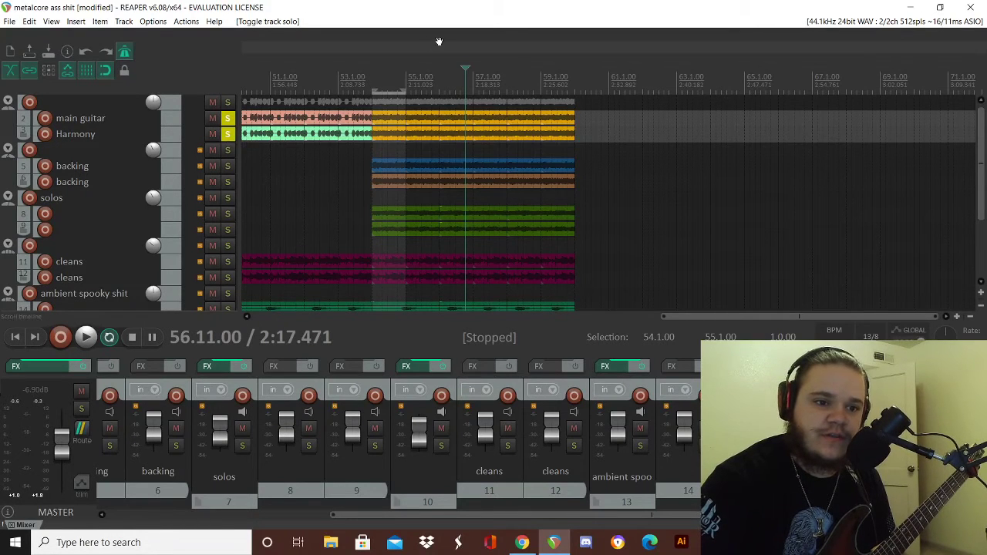
left_click(348, 81)
key("space")
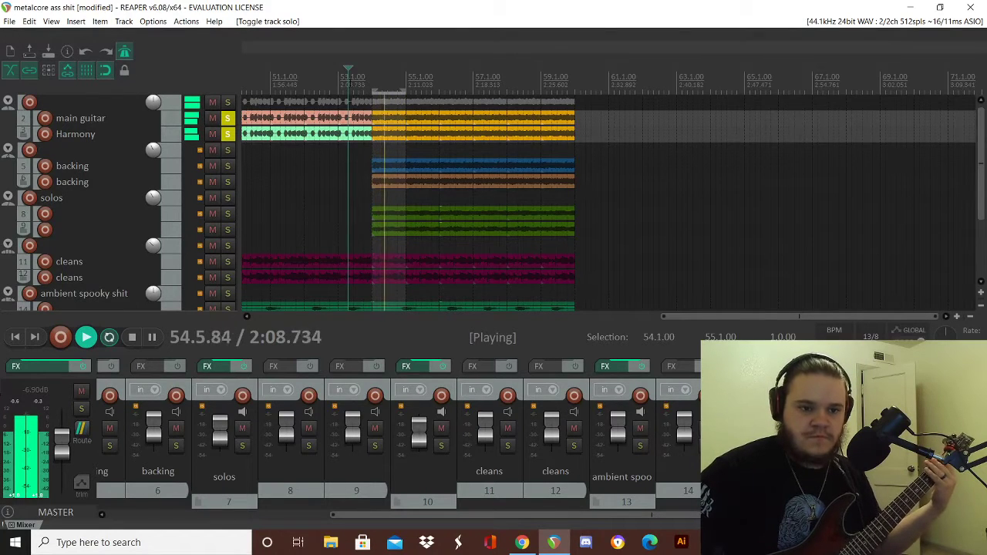
key("space")
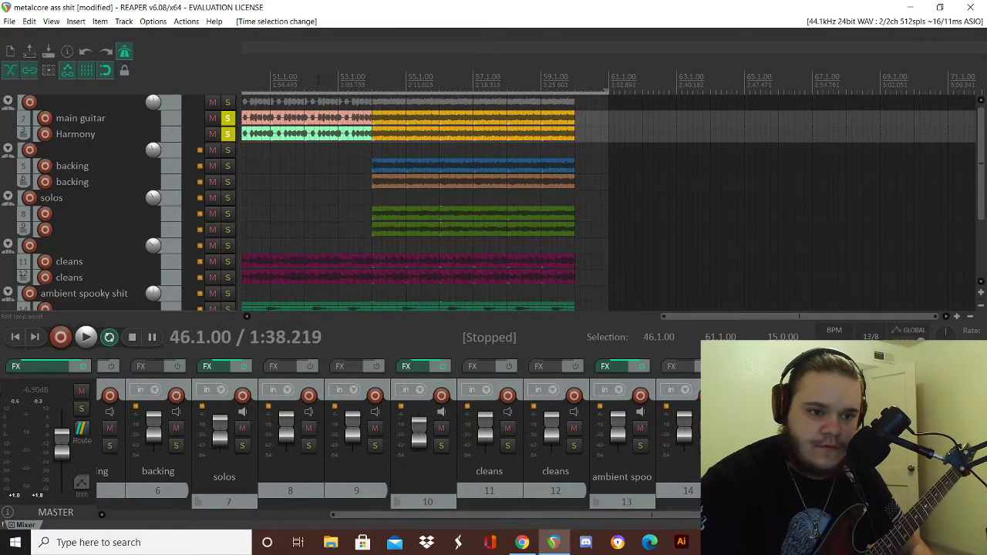
- Loop bar 52 and play the soloed main guitar and Harmony riff there
left_click_drag(303, 84, 340, 115)
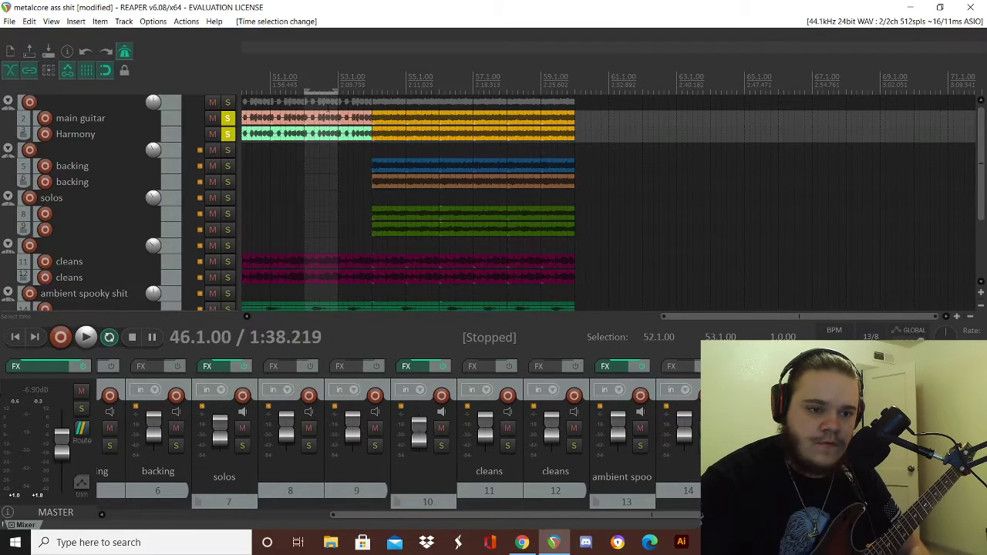
left_click(302, 78)
key("space")
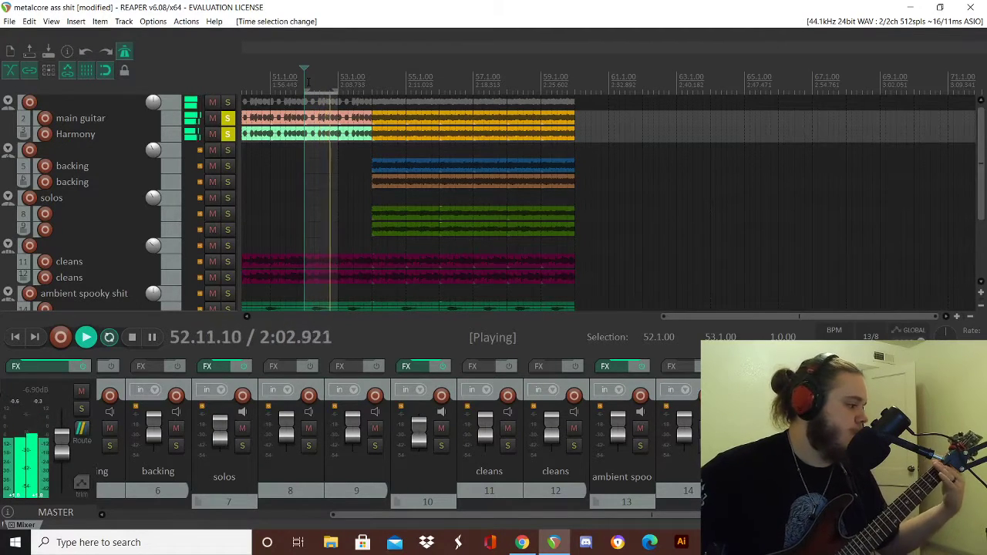
key("space")
key("n")
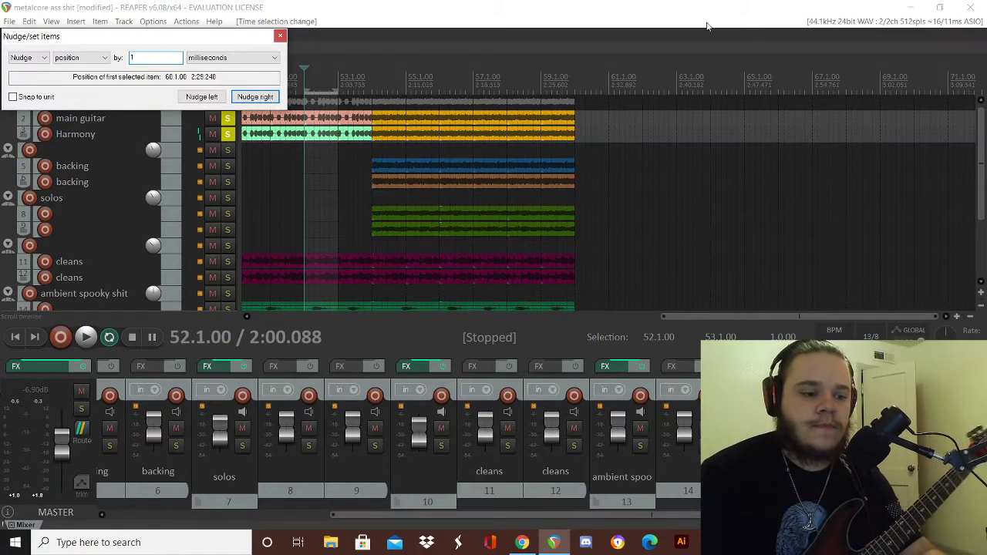
key("Escape")
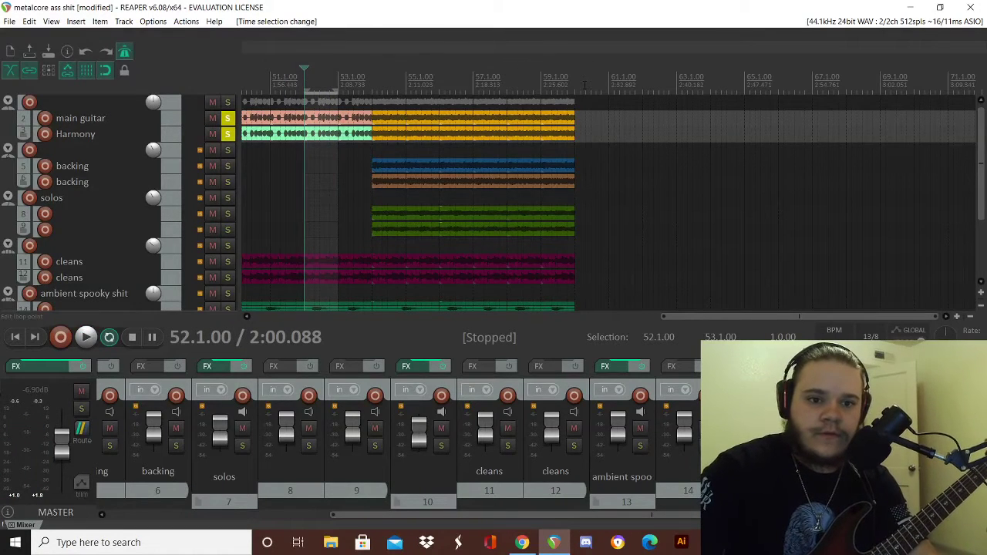
- Place the edit cursor at the start of bar 60 and turn off solo on the Harmony and main guitar tracks
left_click(578, 83)
scroll(133, 197, "down", 3)
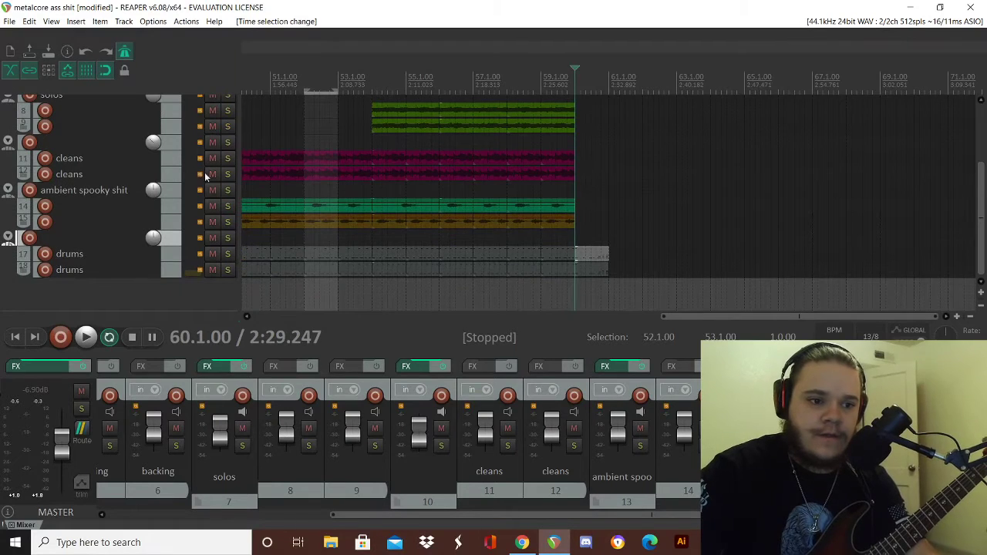
scroll(155, 230, "up", 3)
left_click(227, 133)
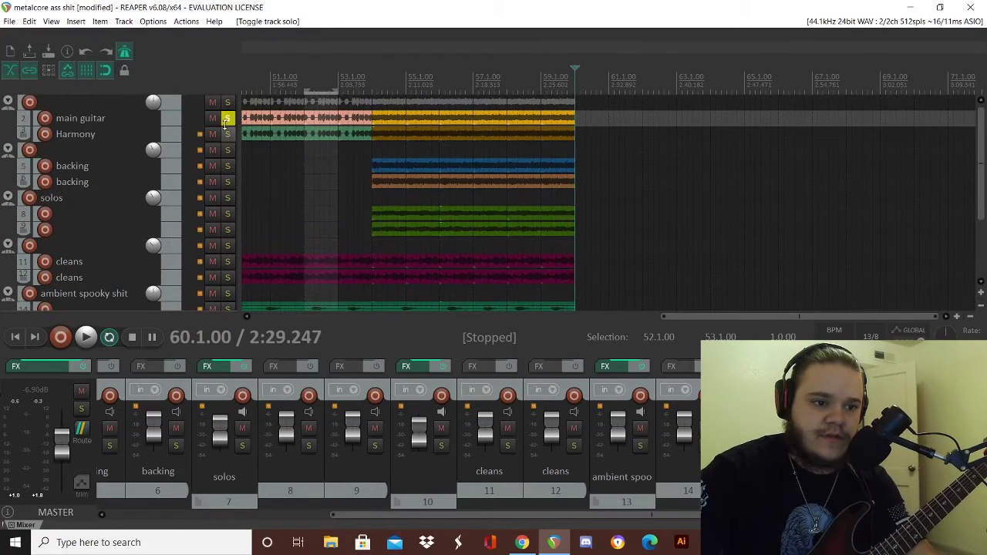
left_click(227, 118)
- Record looped guitar takes over bar 60 on the main guitar and Harmony tracks
left_click_drag(611, 122, 579, 148)
scroll(77, 143, "down", 3)
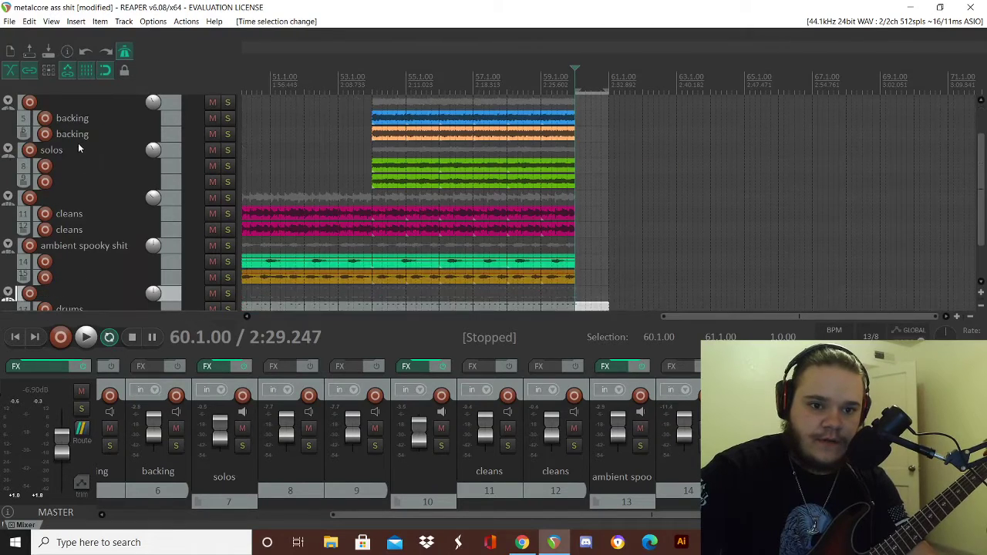
scroll(66, 148, "up", 3)
left_click(45, 120)
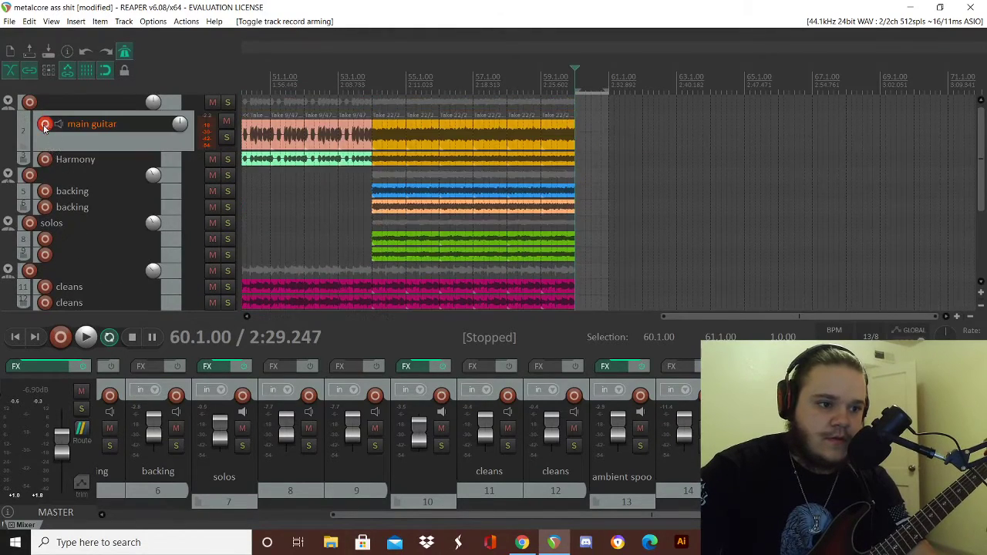
left_click(45, 161)
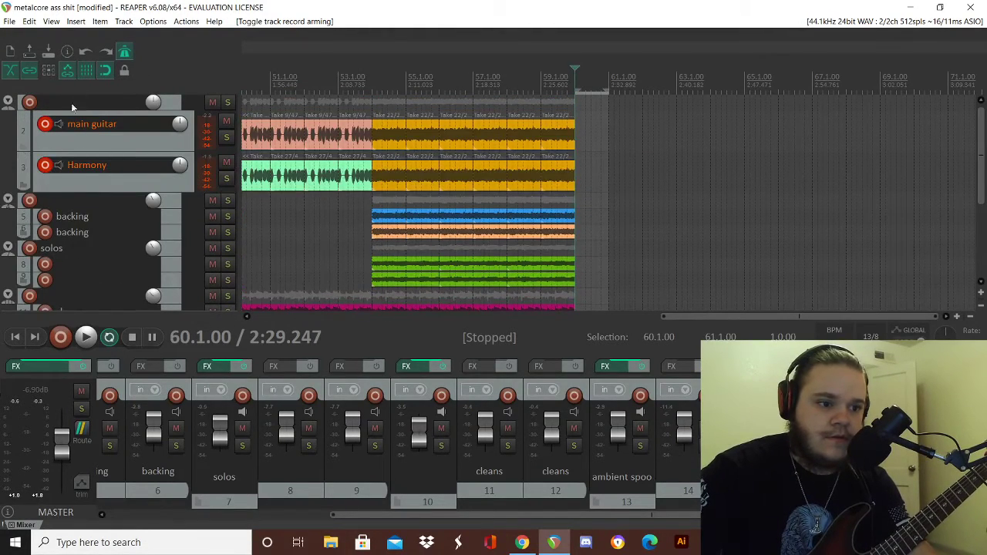
key("ctrl+r")
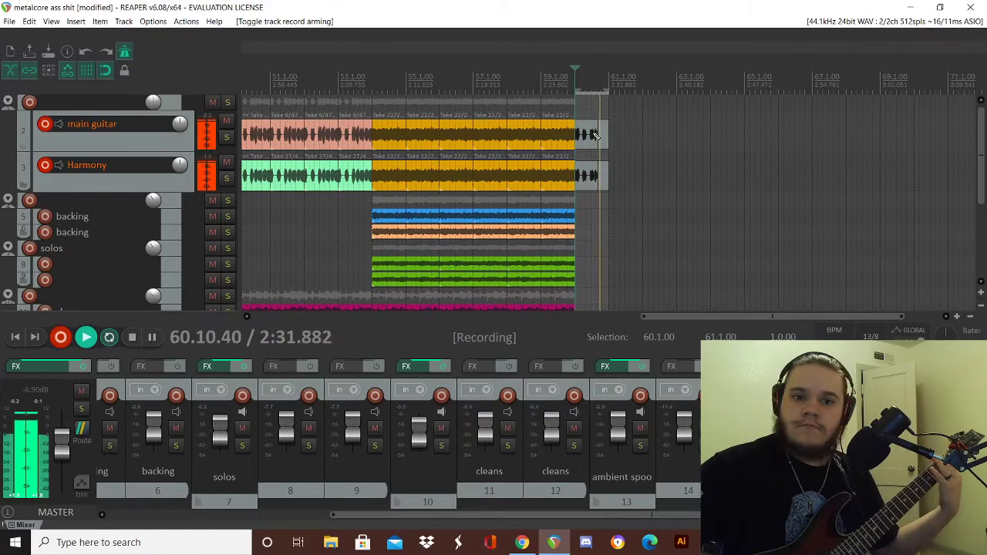
key("space")
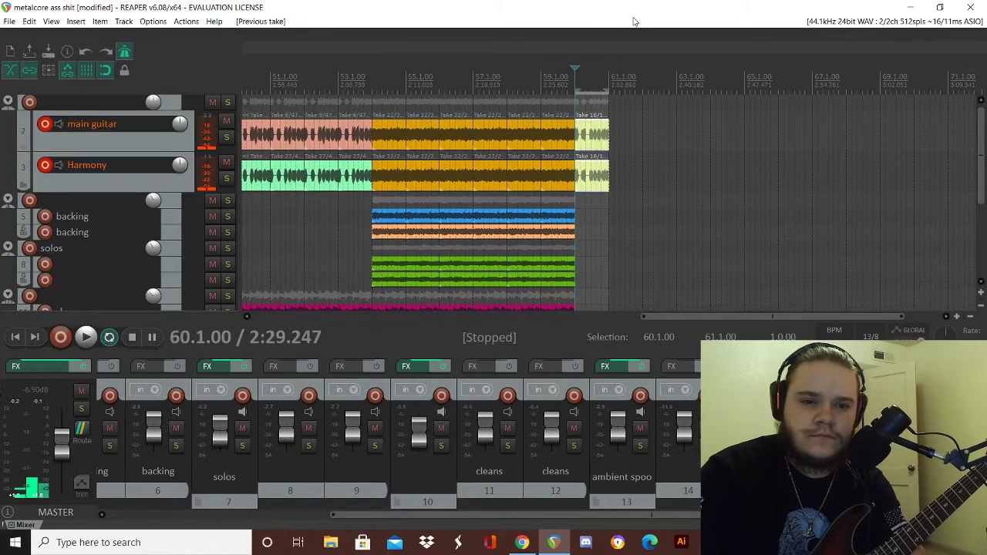
- Play back takes 11 and 12 of the new bar 60 guitar recordings
key("space")
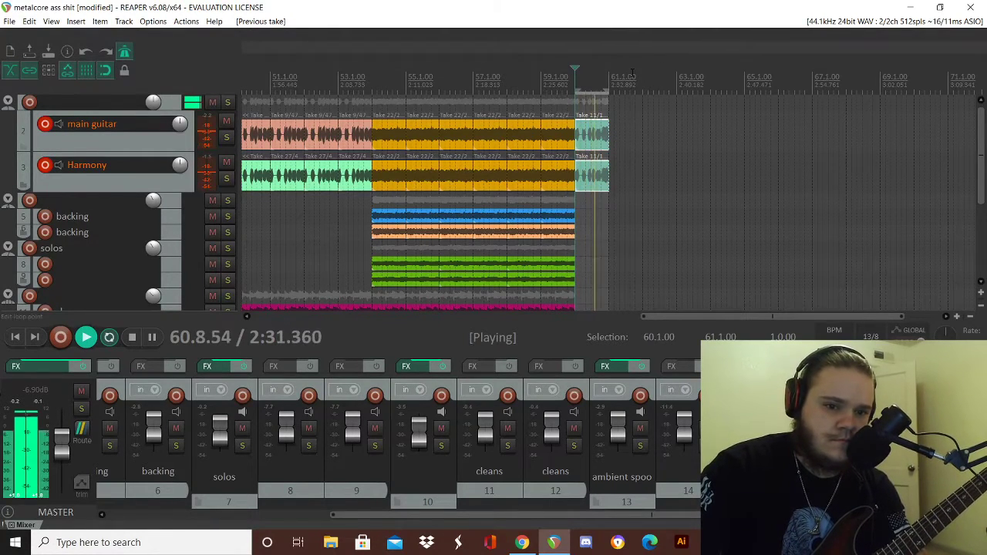
key("t")
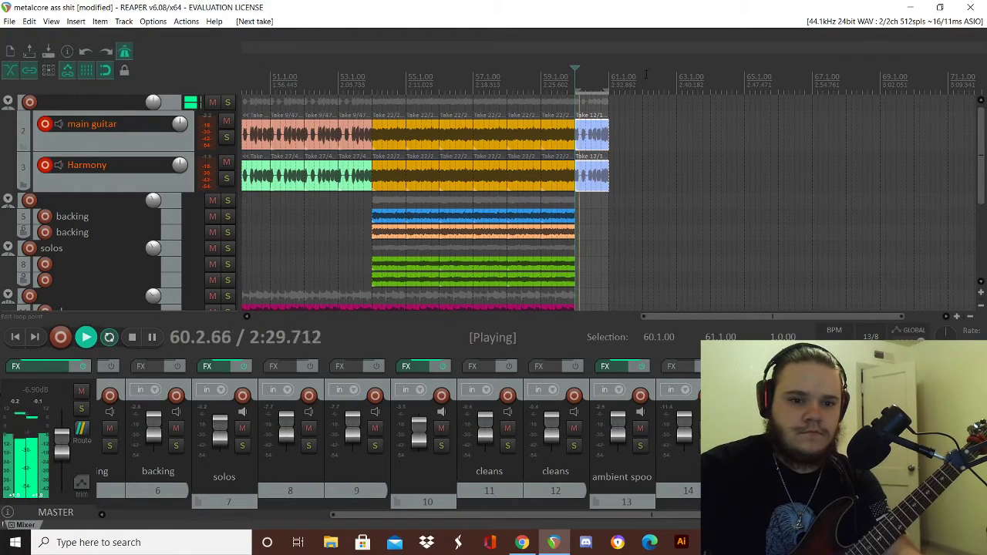
key("space")
key("space")
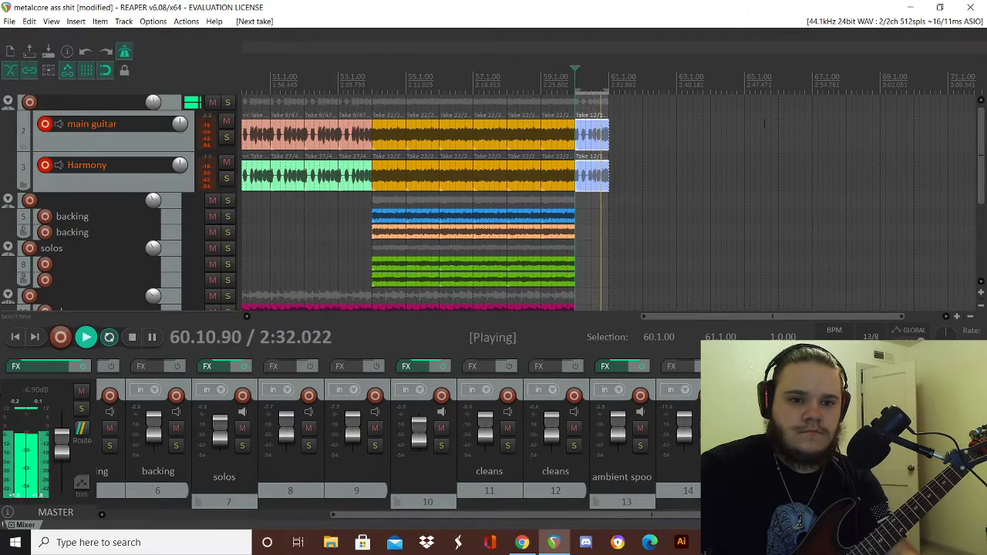
- Switch the bar 60 guitar items back to take 7, and set the main guitar item alone to take 8
key("shift+t")
key("shift+t")
key("shift+t")
key("shift+t")
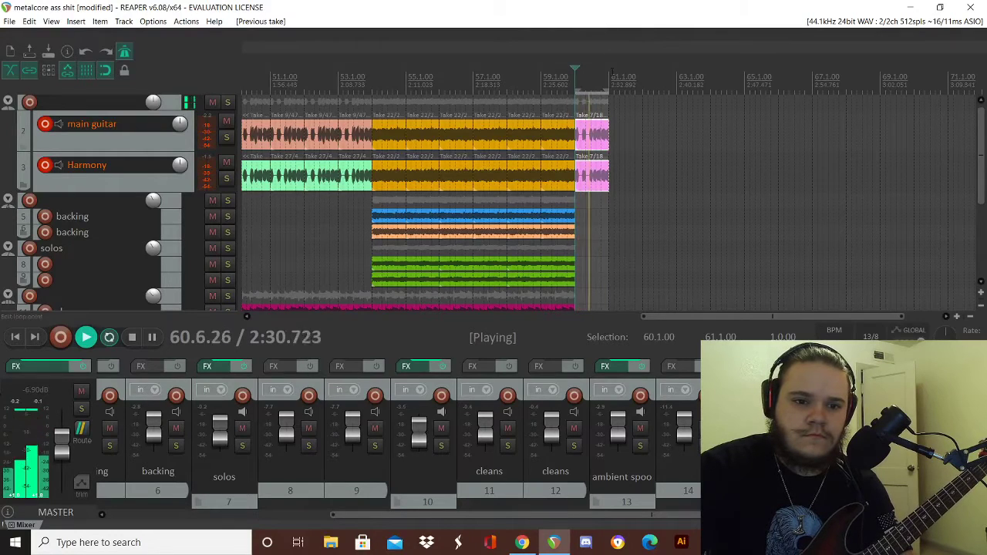
left_click(594, 139)
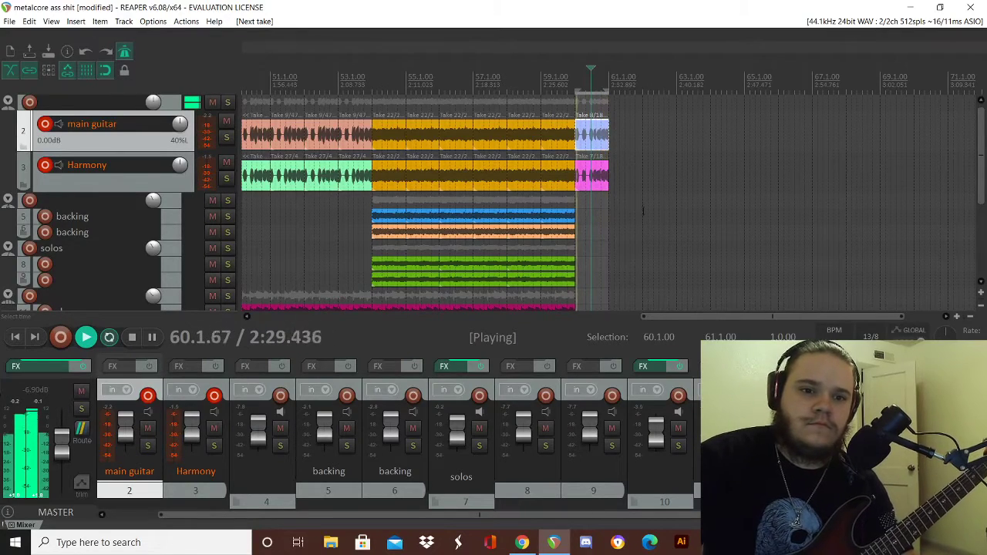
- Switch the bar 60 main guitar item to take 6, disarm the main guitar and Harmony tracks, and stop playback
key("shift+t")
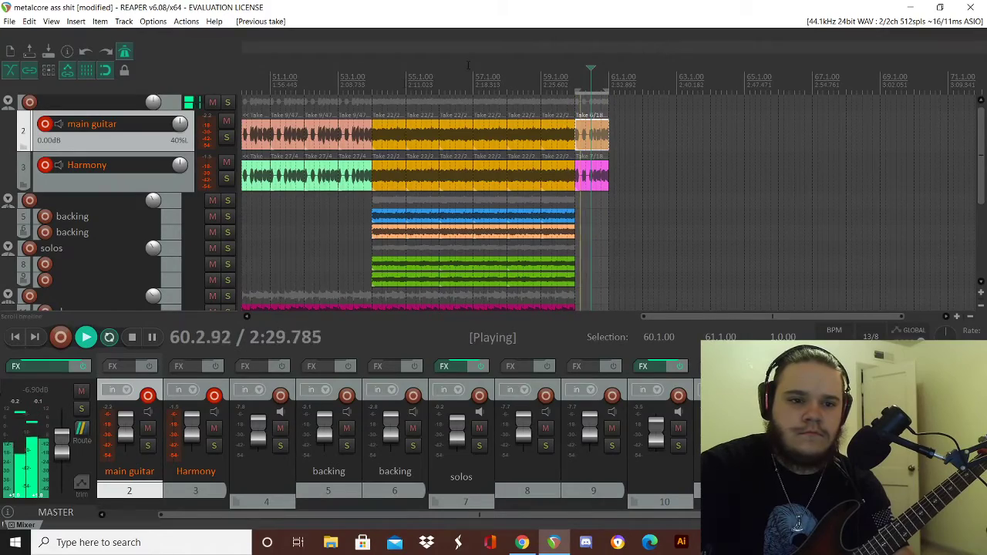
scroll(49, 139, "down", 3)
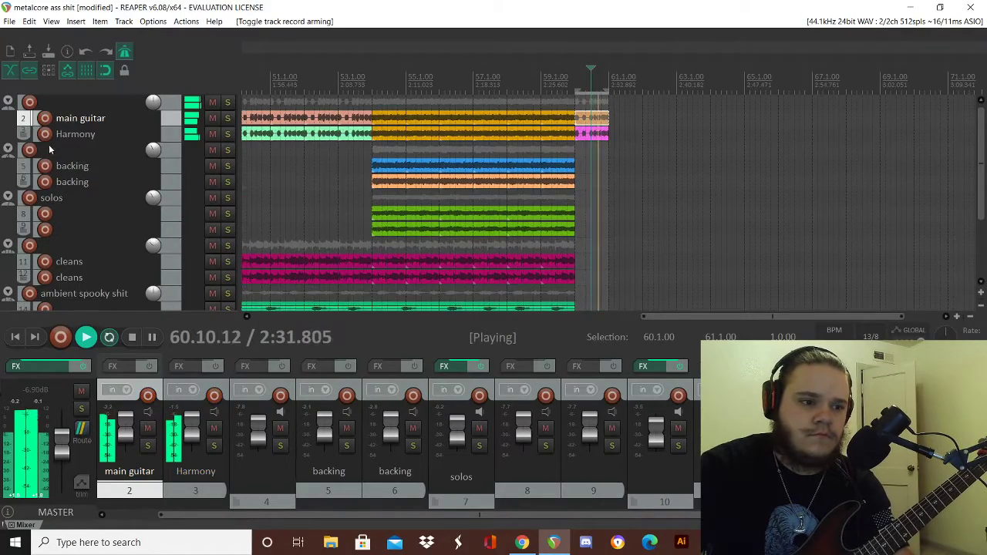
scroll(484, 227, "down", 5)
scroll(39, 152, "down", 2)
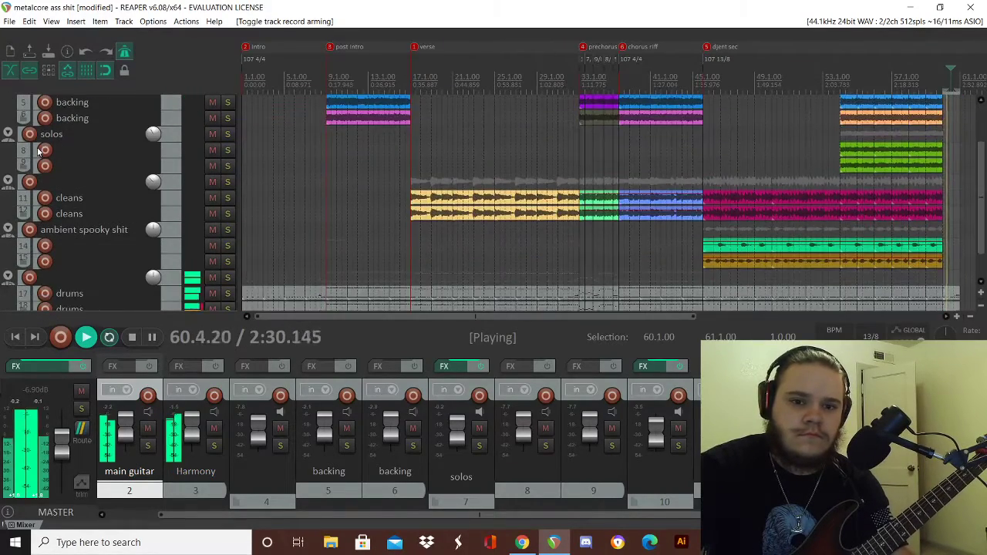
scroll(38, 152, "down", 1)
scroll(58, 136, "up", 2)
key("space")
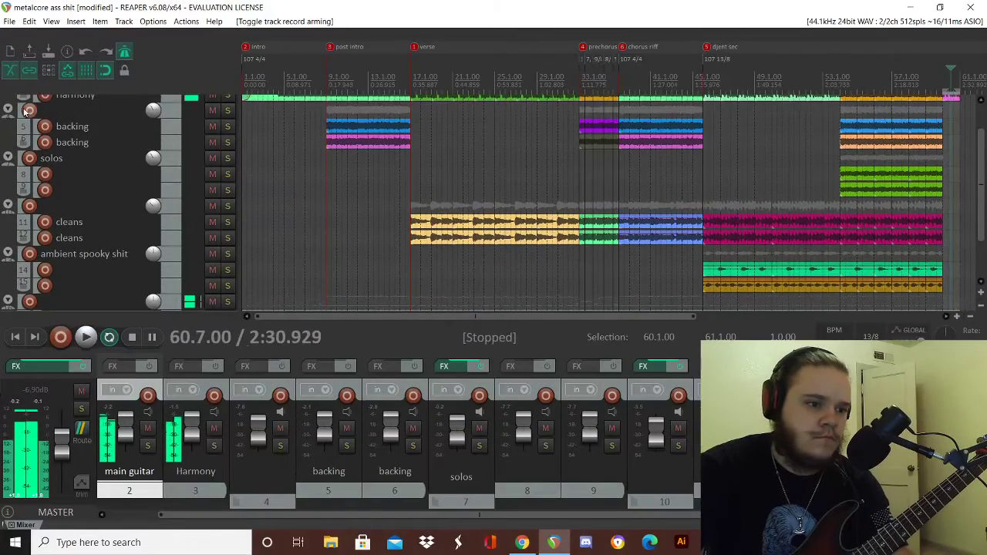
- Place the edit cursor at the start of bar 60 and arm both backing tracks for recording
scroll(85, 168, "up", 1)
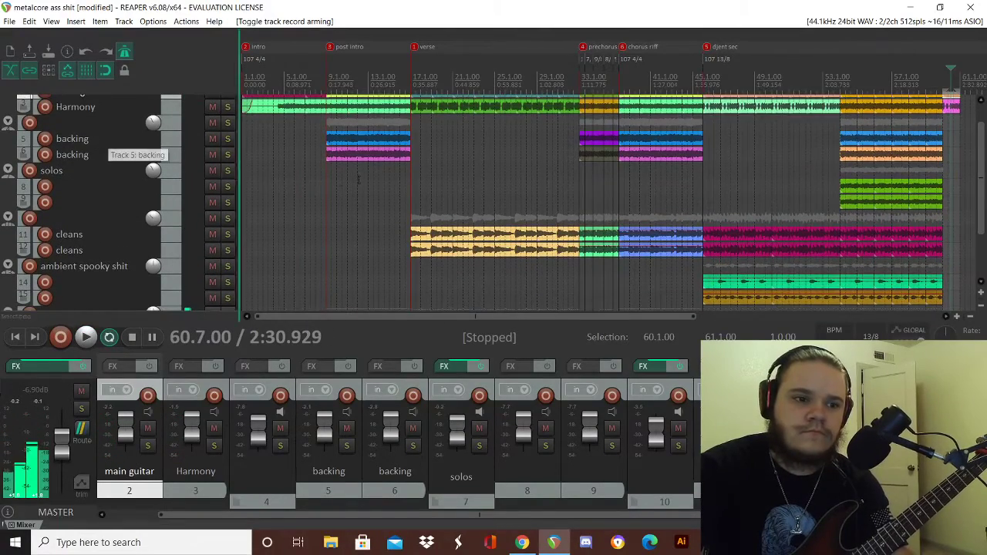
scroll(419, 181, "down", 2)
scroll(425, 175, "up", 2)
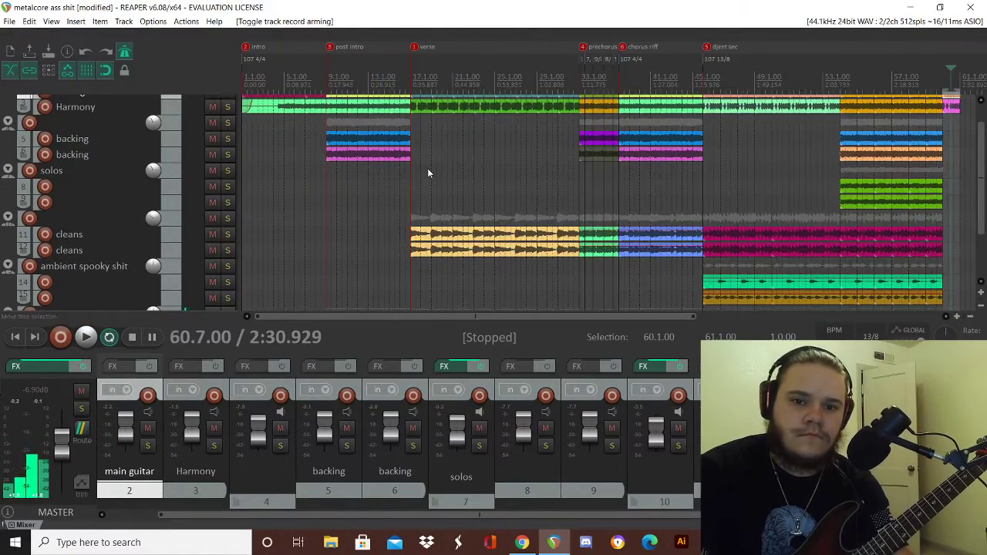
left_click(934, 139)
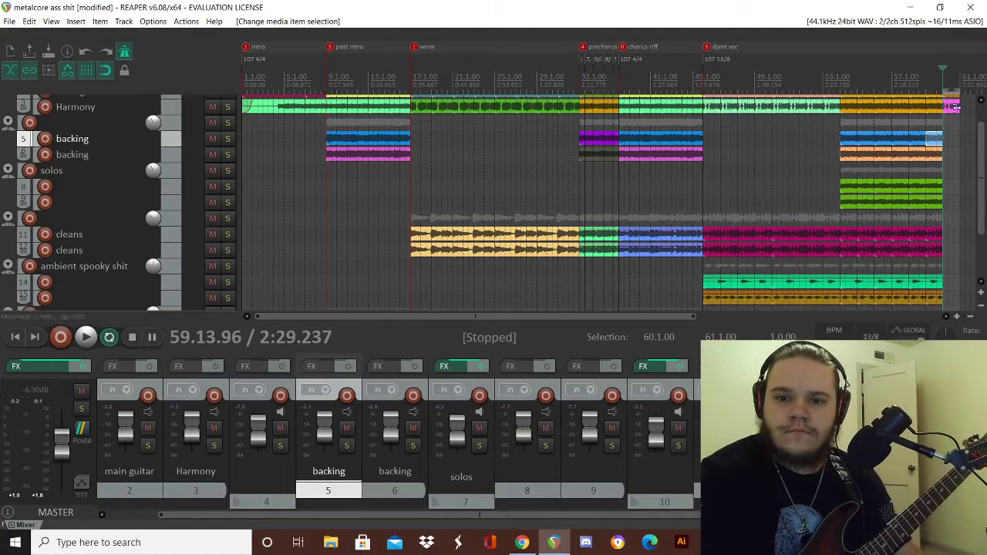
left_click(960, 139)
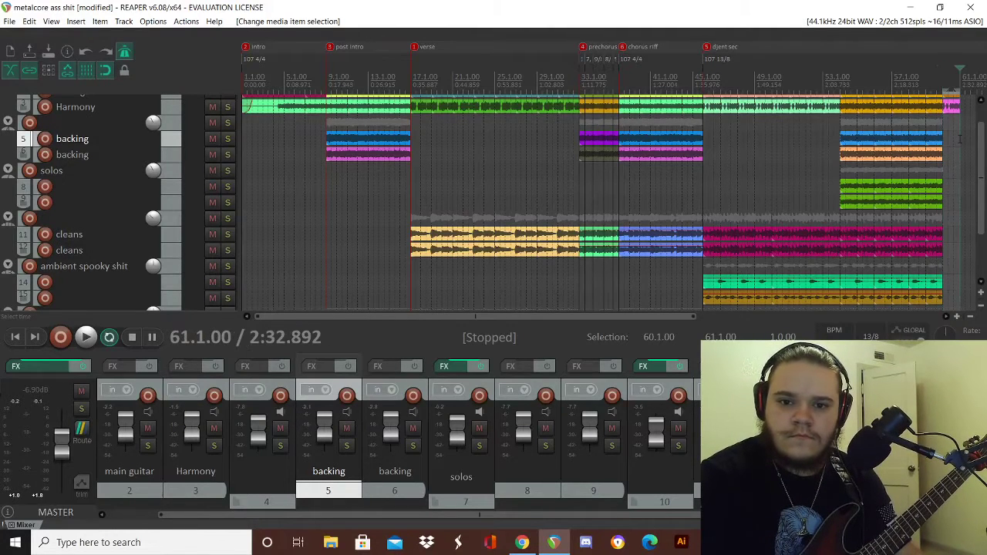
left_click(943, 134)
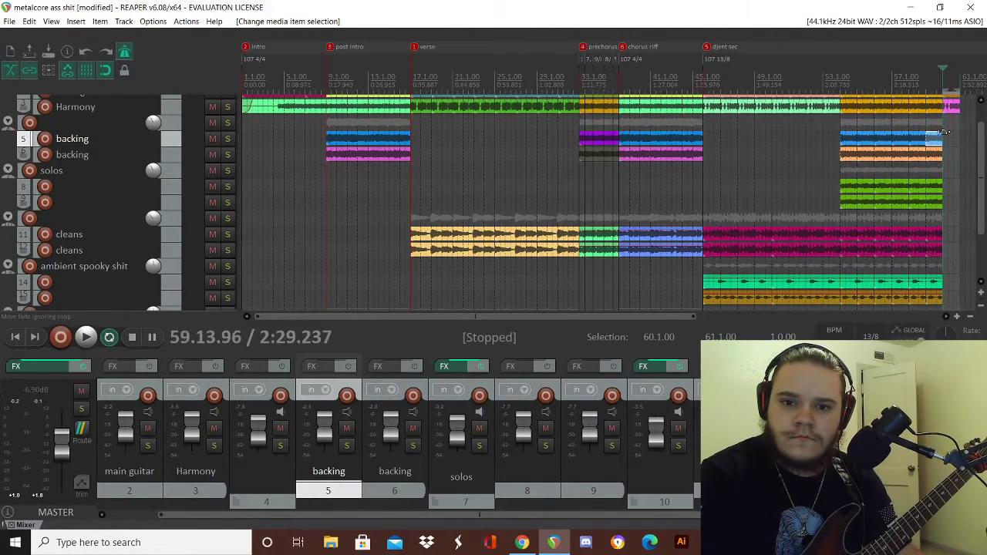
left_click_drag(941, 136, 942, 139)
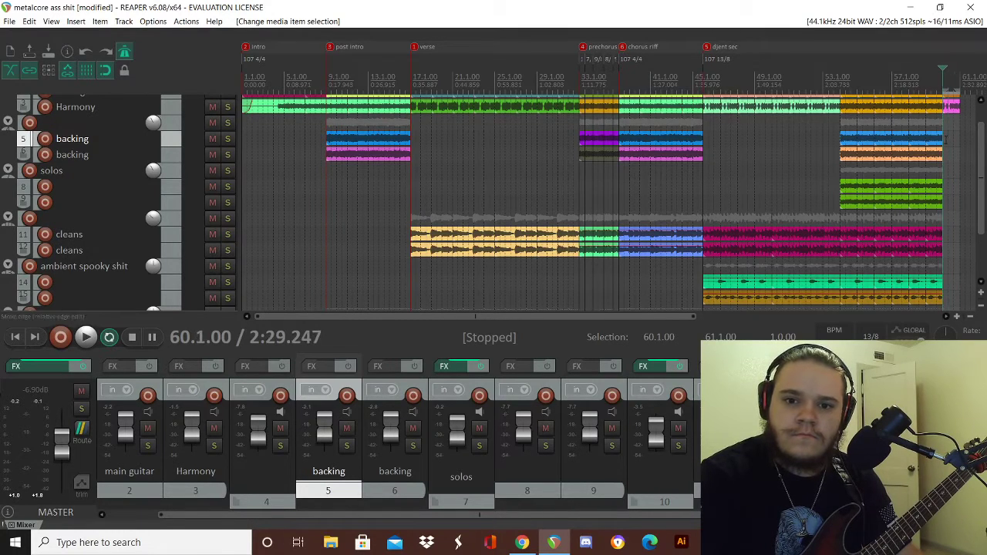
left_click(51, 138)
left_click(149, 204, "shift")
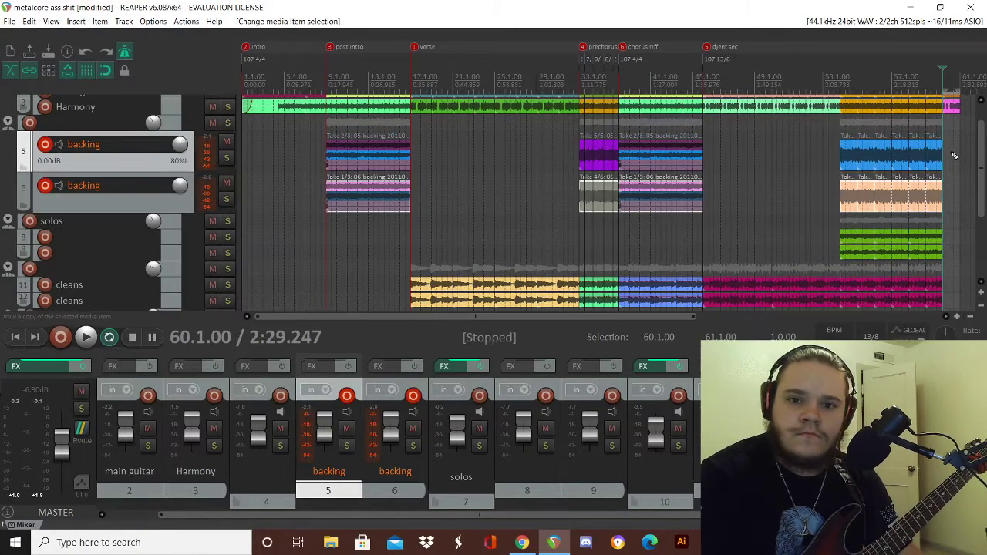
- Record looped guitar takes over bar 60 on the two backing tracks
scroll(954, 156, "up", 8)
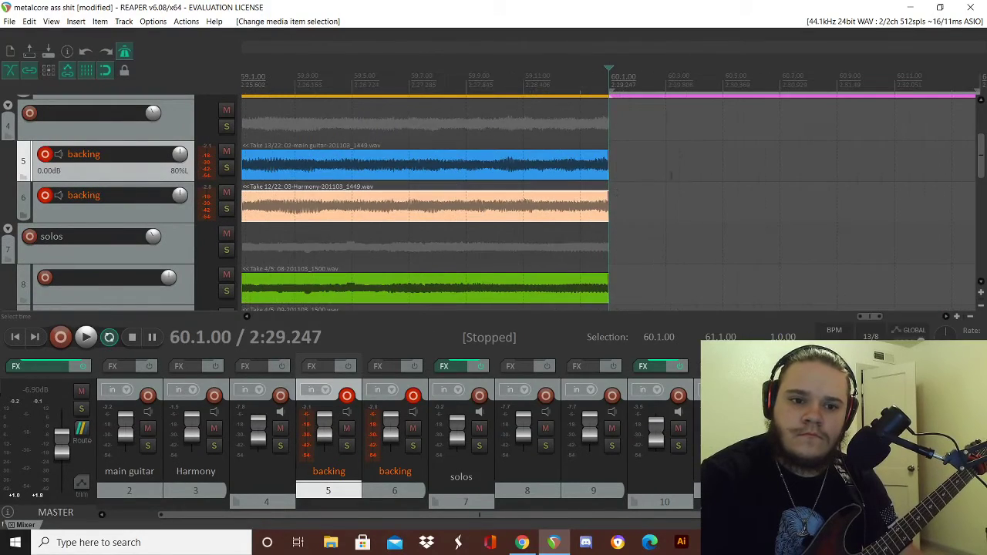
left_click(614, 193)
scroll(635, 204, "down", 3)
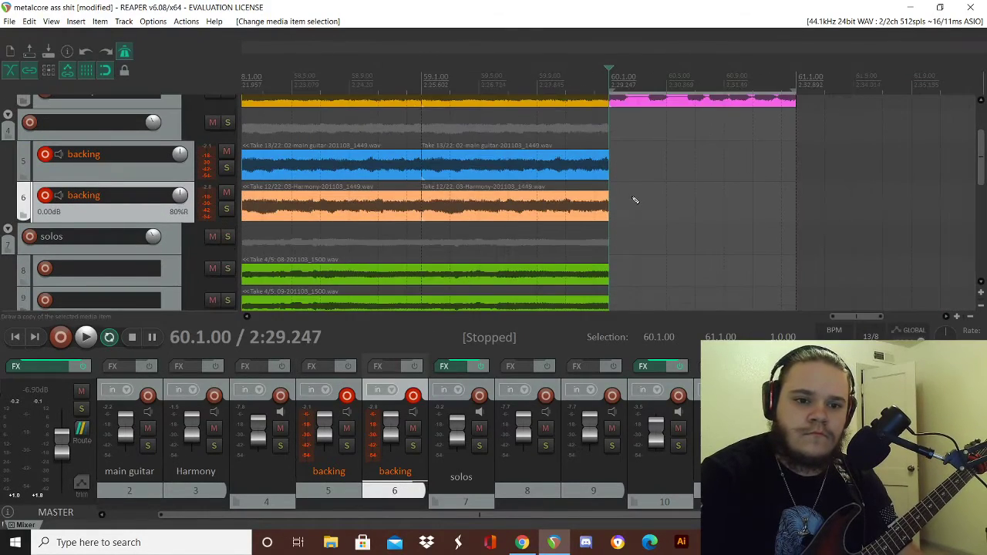
scroll(402, 198, "down", 3)
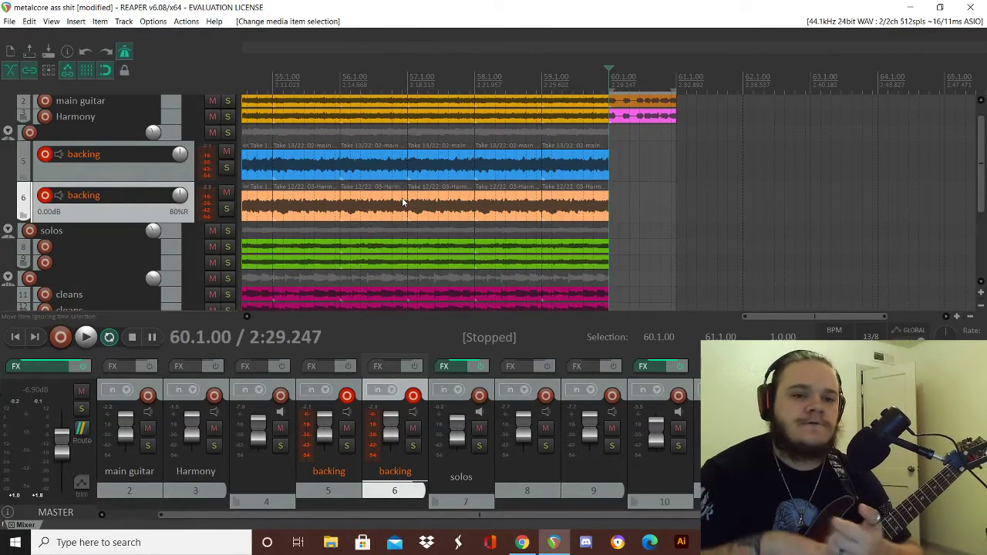
key("ctrl+r")
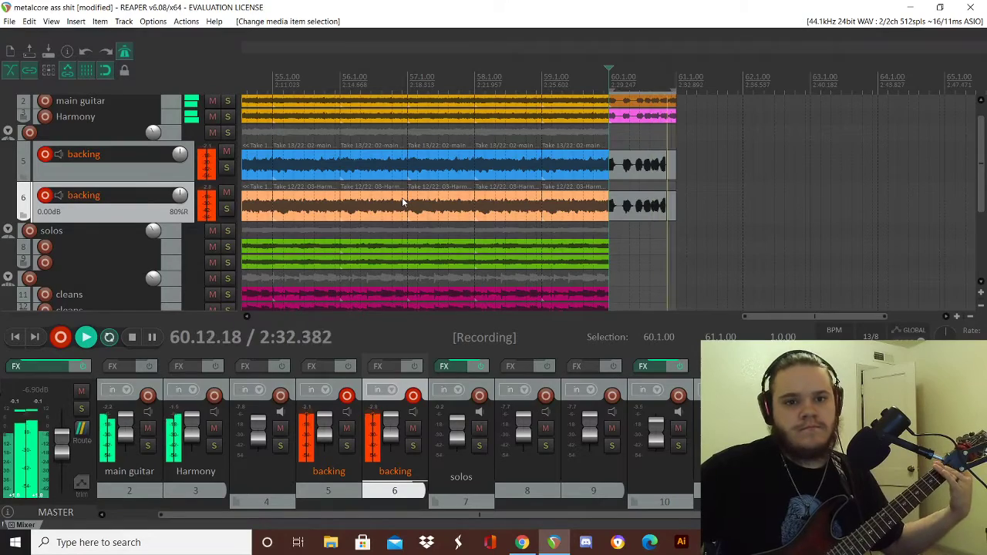
key("space")
key("Return")
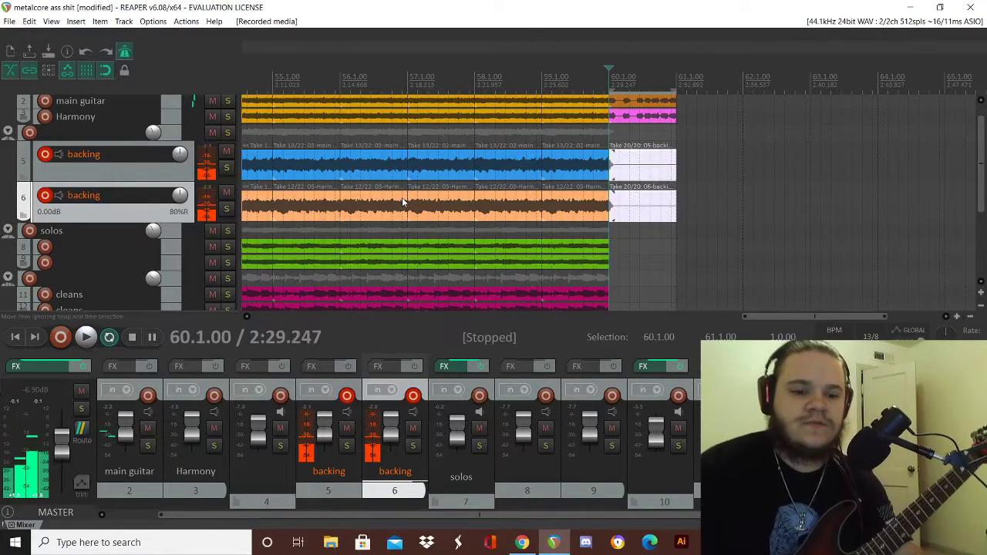
- Switch the new bar 60 backing items to take 19, play them back, and disarm both backing tracks
key("shift+t")
key("space")
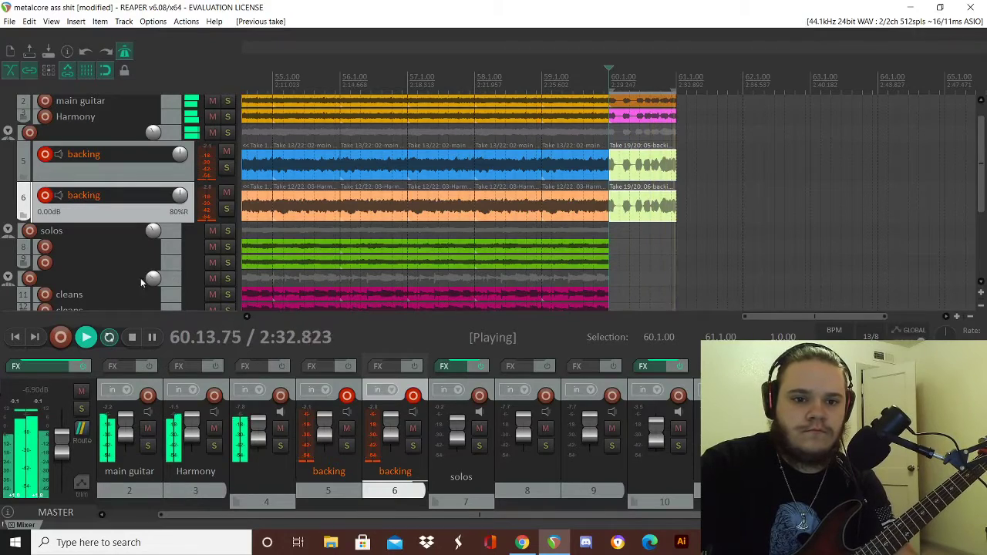
left_click(45, 154)
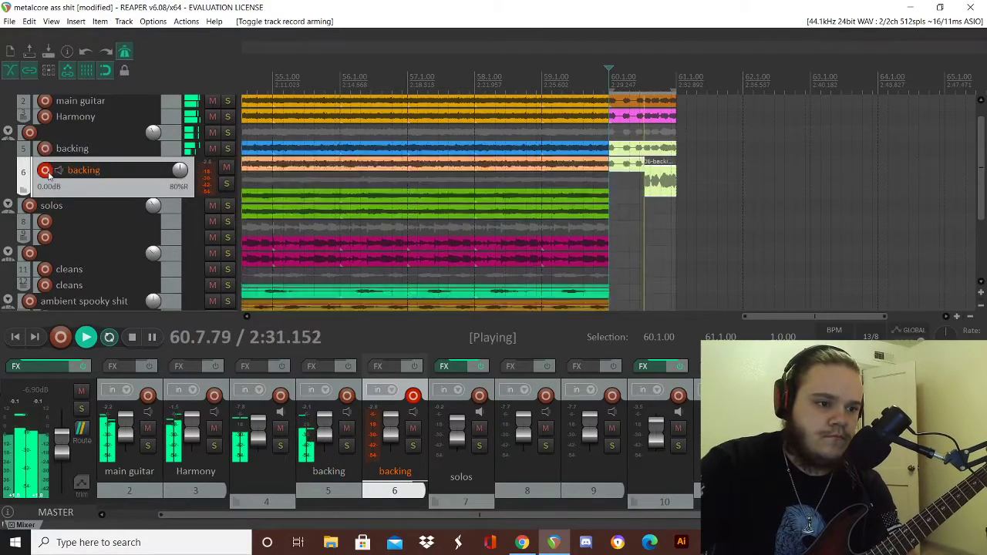
left_click(48, 173)
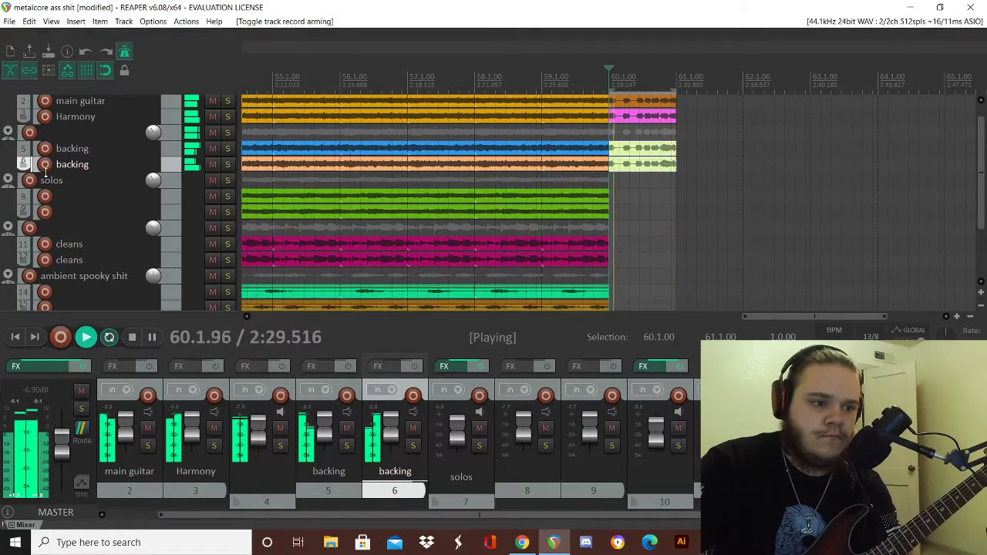
- Play back the transition from the start of bar 59 into bar 60 with repeat turned off
scroll(64, 174, "down", 2)
scroll(73, 168, "down", 2)
scroll(91, 168, "up", 1)
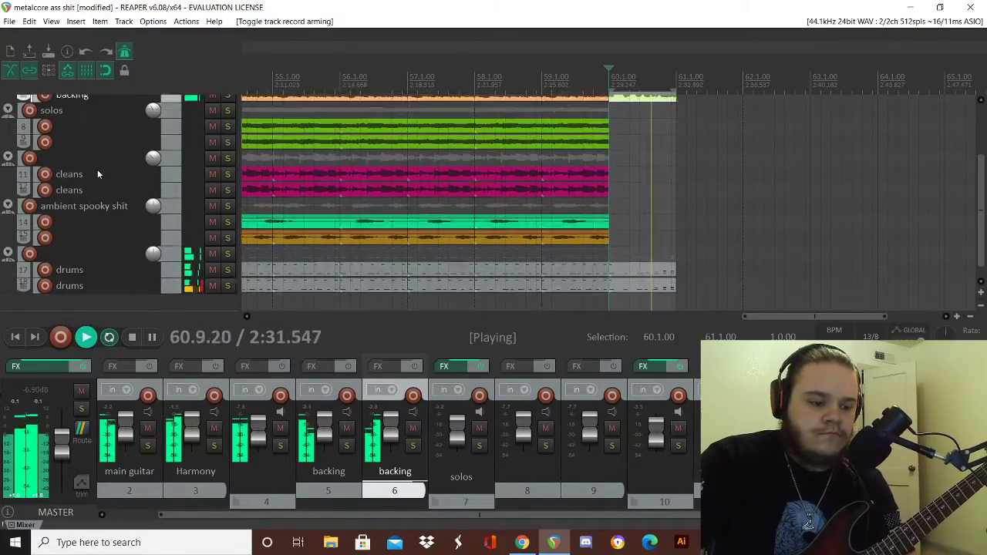
scroll(299, 207, "down", 3)
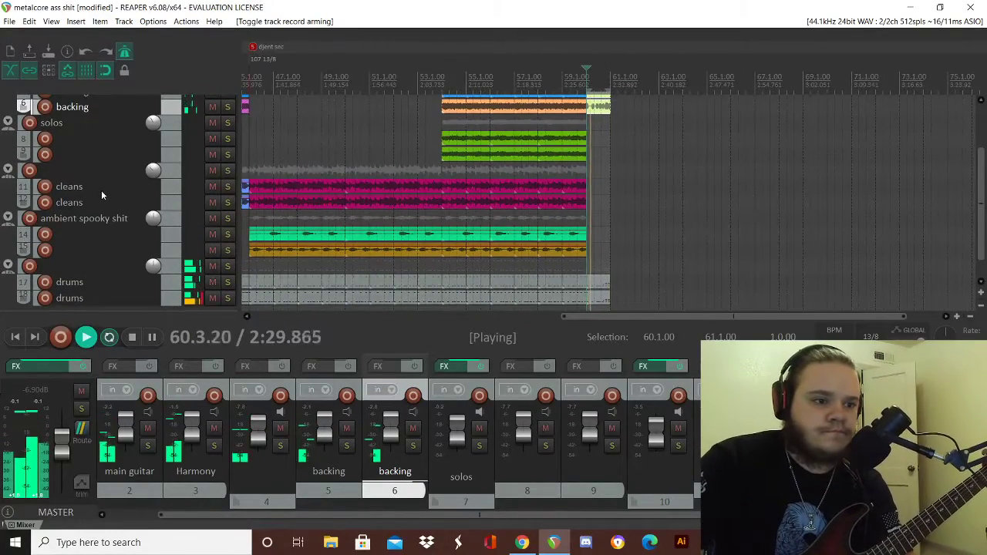
scroll(102, 189, "up", 2)
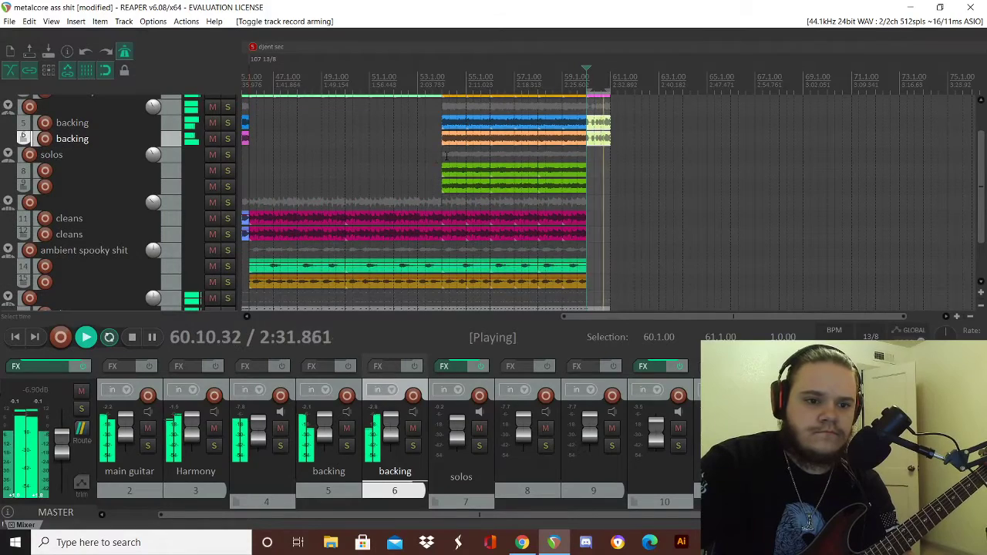
left_click(559, 169)
key("space")
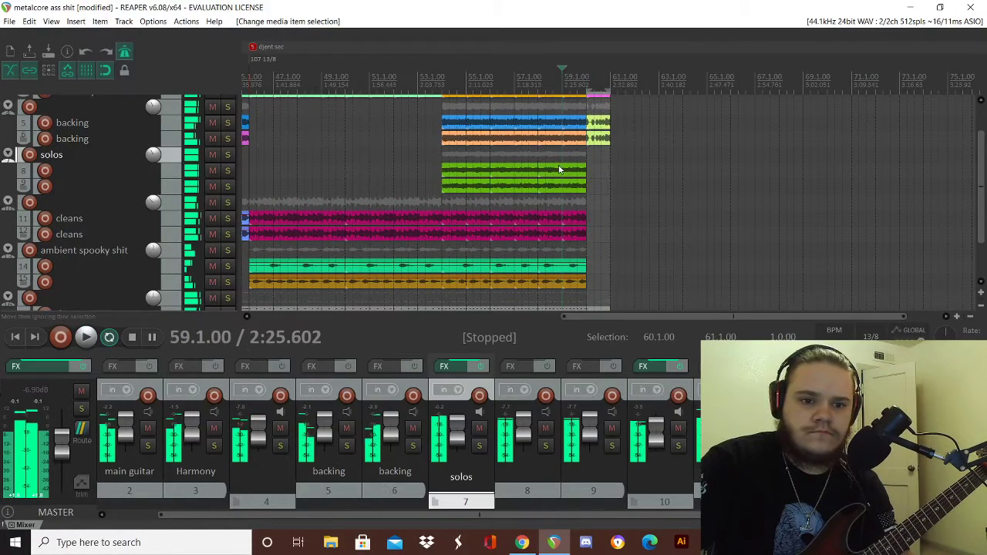
key("space")
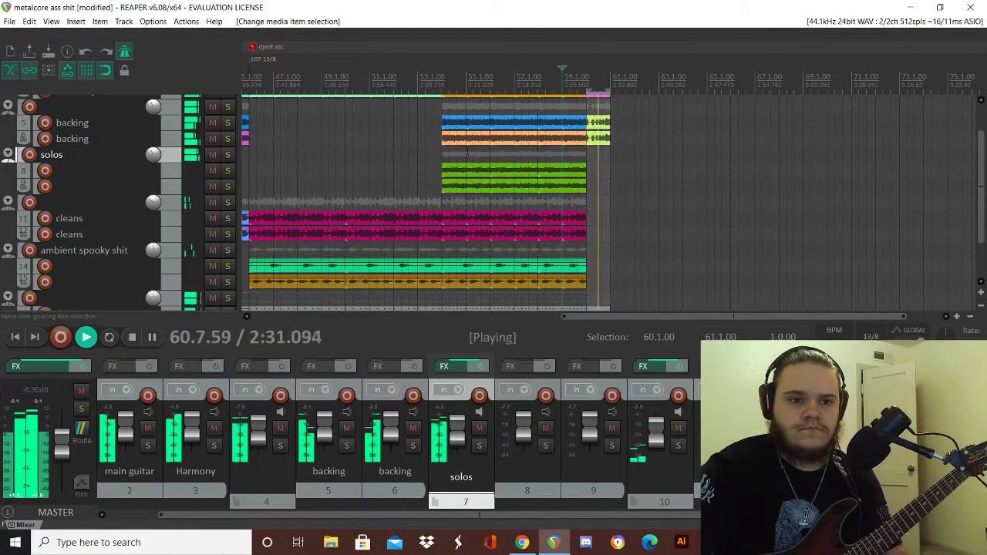
key("space")
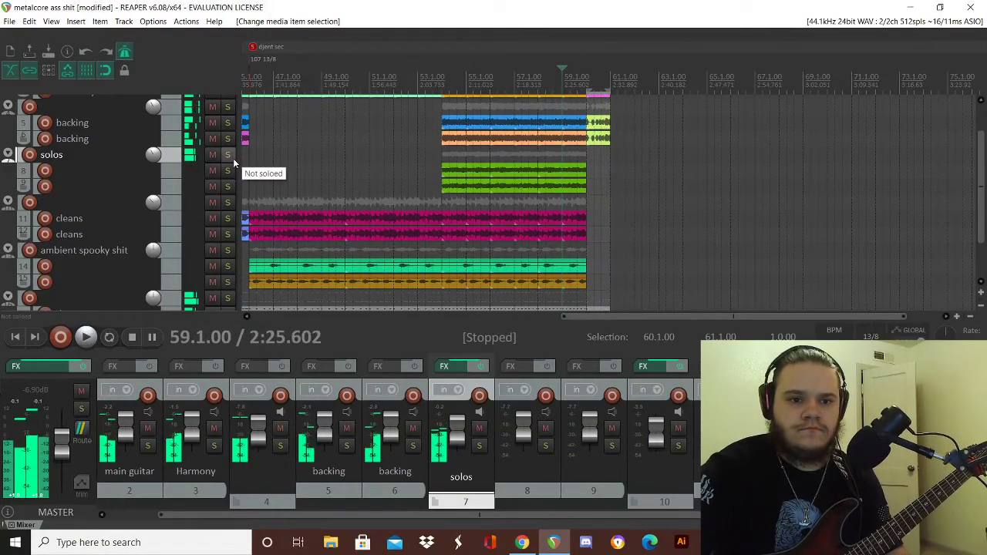
- Insert a new MIDI item on the second drums track over a time selection from 61.1.00 to 67.1.00
scroll(413, 256, "down", 3)
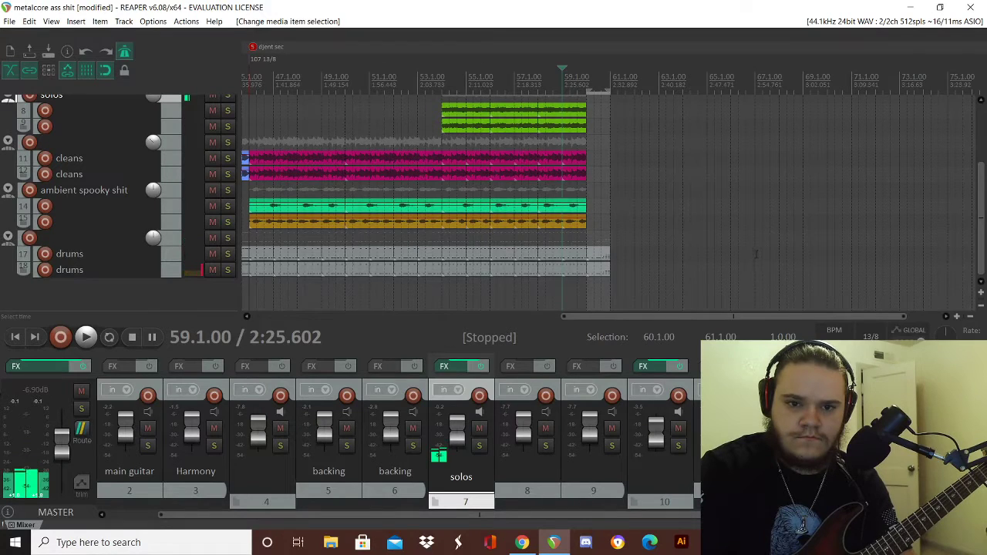
left_click_drag(756, 253, 612, 259)
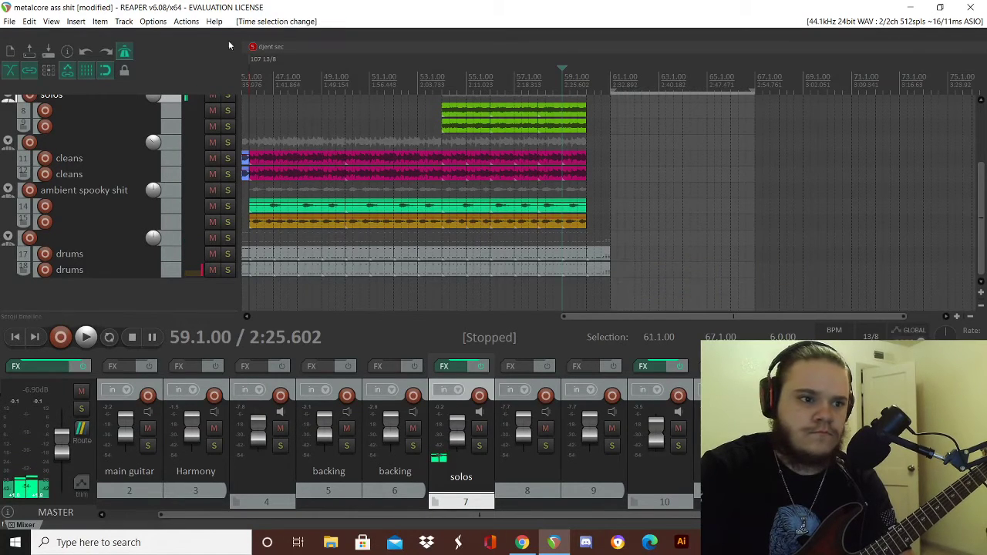
left_click(169, 250)
left_click(100, 21)
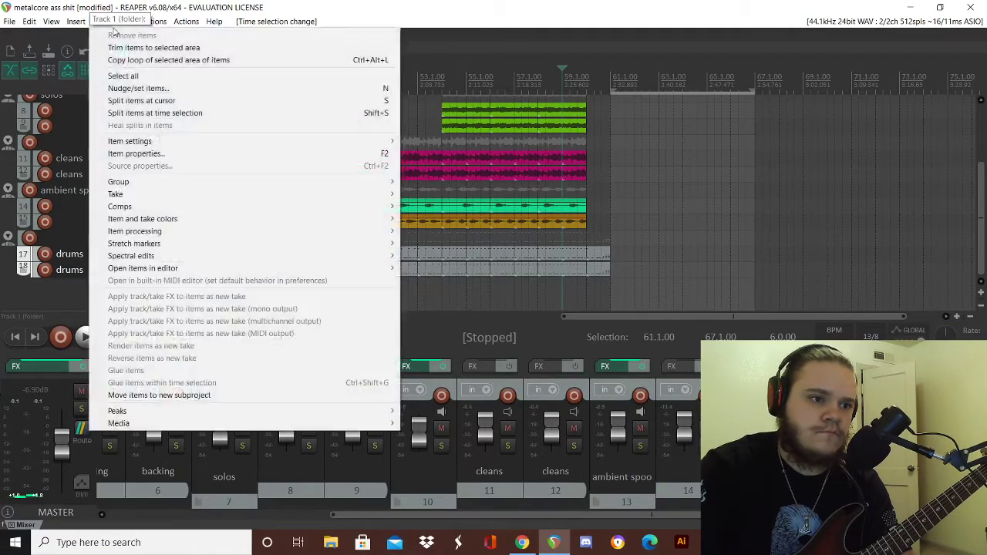
left_click(75, 21)
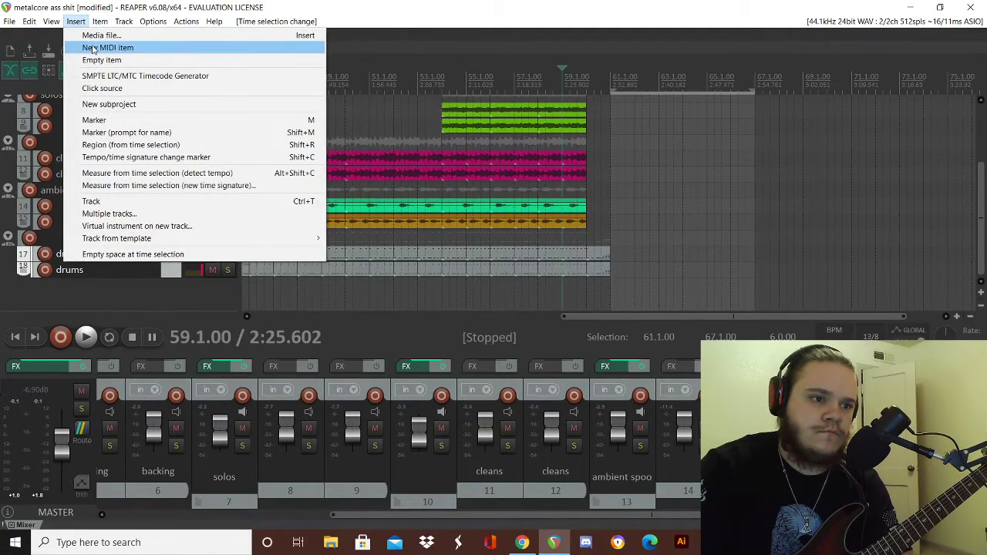
left_click(92, 48)
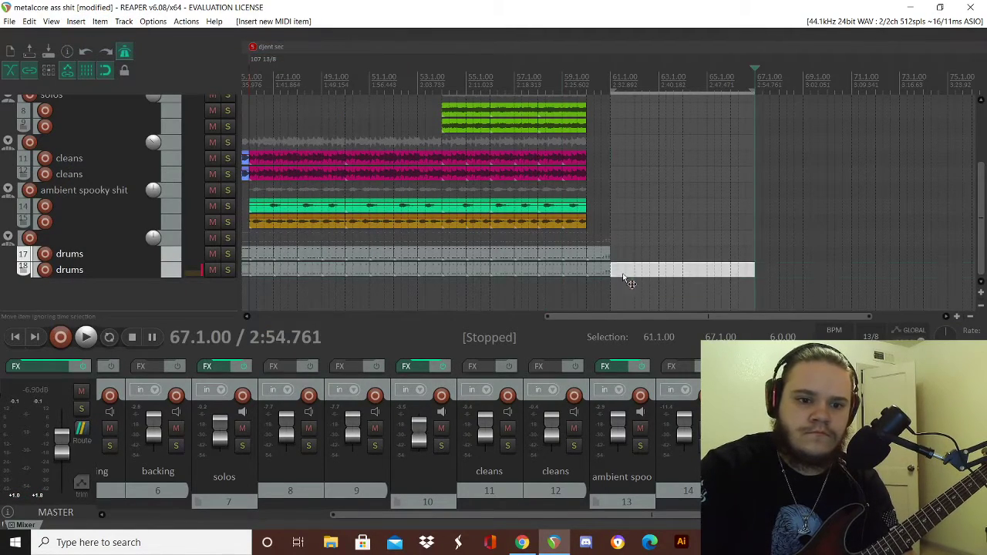
- Copy the empty MIDI item onto the first drums track at 61.1.00
left_click(622, 273)
left_click(617, 236)
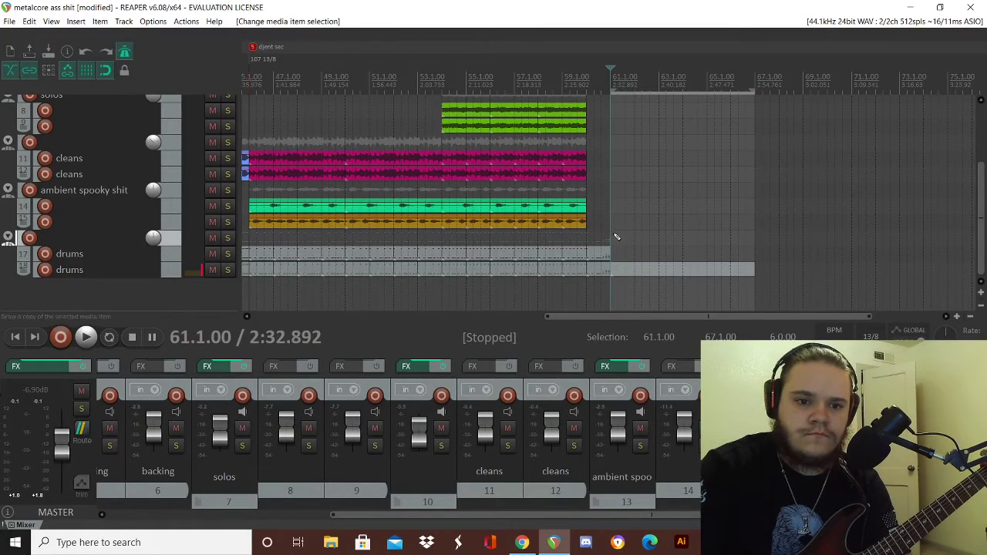
left_click_drag(617, 237, 621, 254)
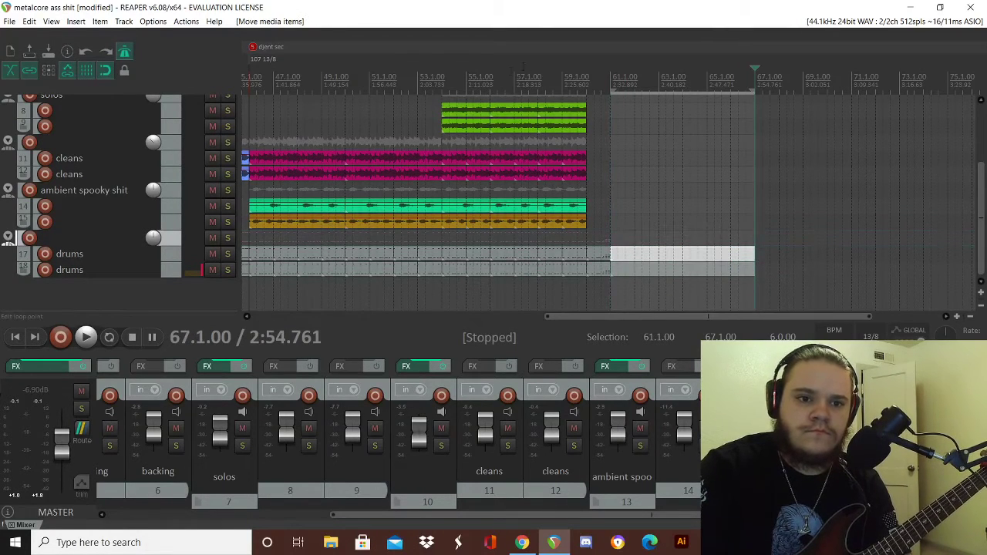
- Play back from bar 56, and duplicate the last two-bar item on both solo tracks so the copies start at bar 60
key("space")
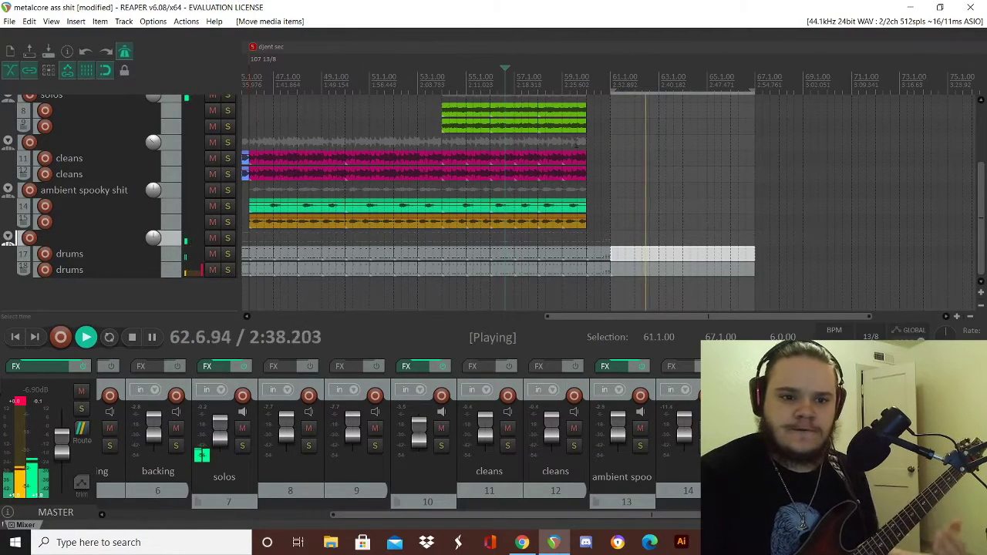
double_click(568, 127)
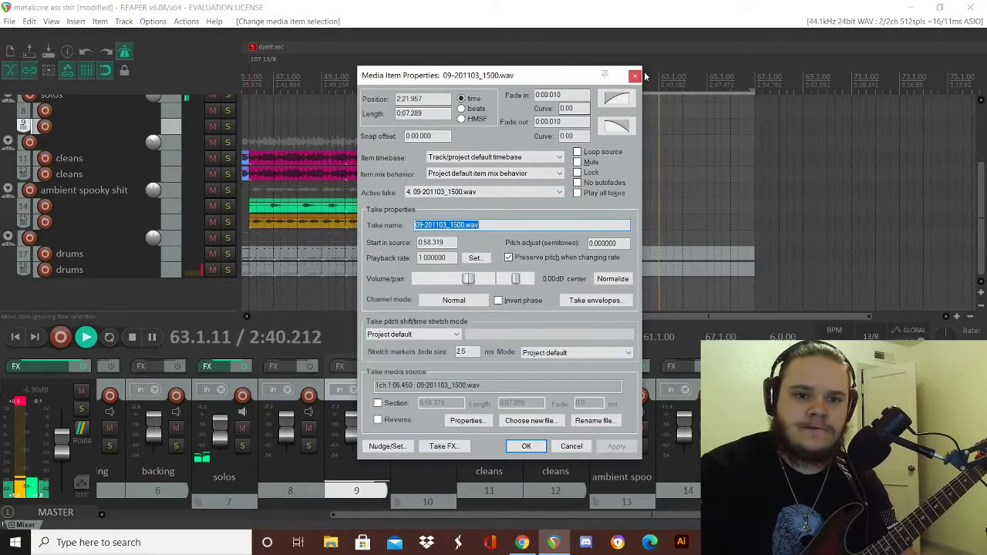
key("Escape")
key("ctrl+d")
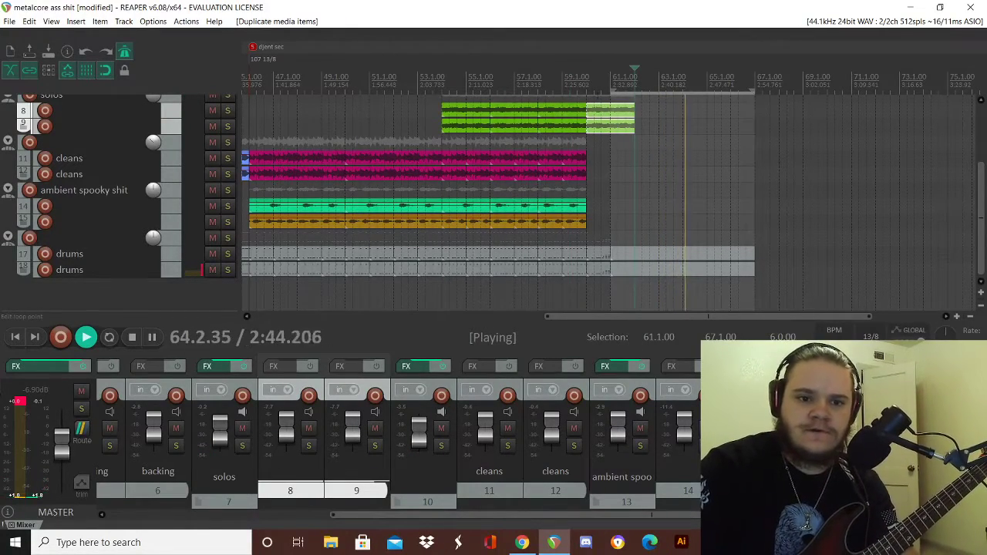
- Duplicate the last two-bar item on both solo tracks so the copies start at bar 62, and play back from 58.9.00
scroll(116, 212, "up", 2)
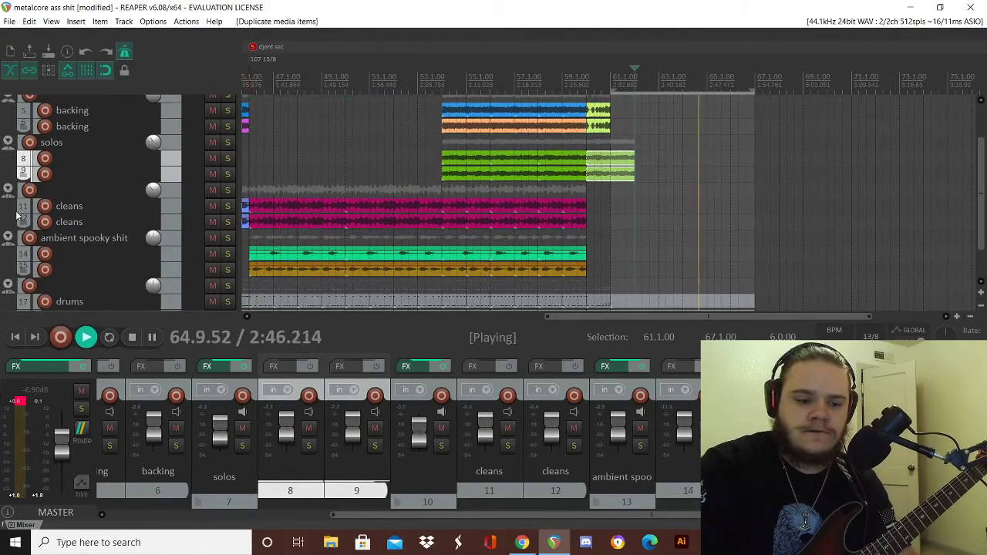
left_click(554, 114)
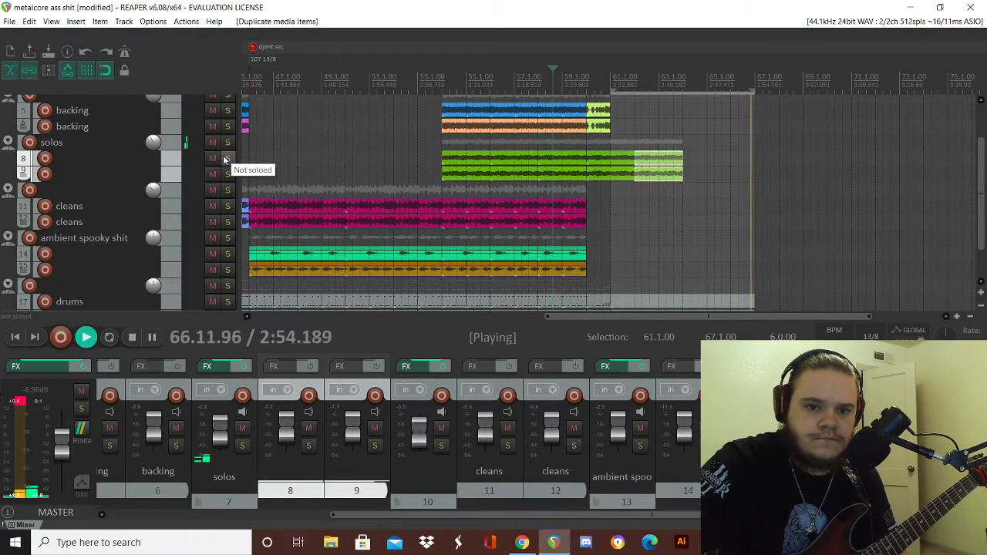
key("space")
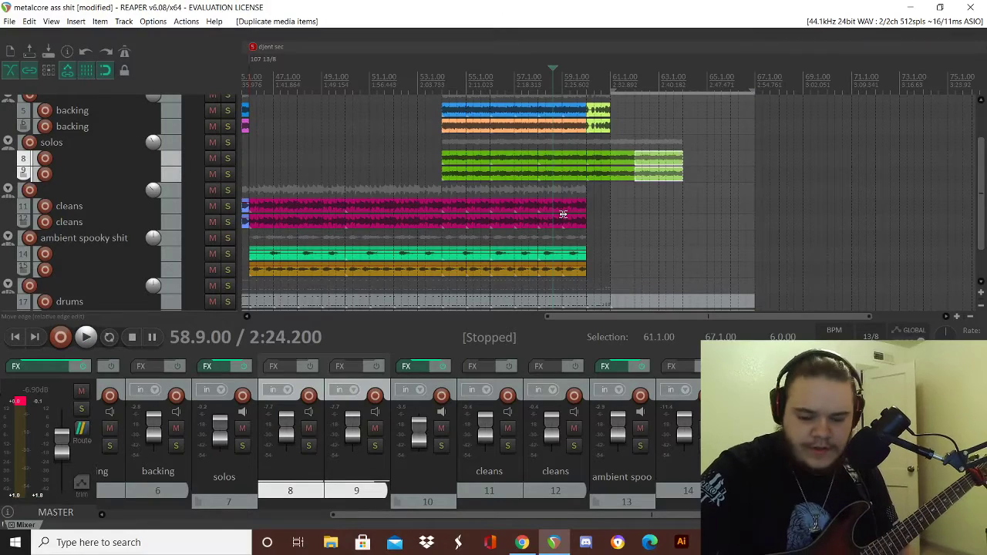
- Listen to the first cleans track soloed from 54.1.00 and turn its solo back off
left_click(446, 206)
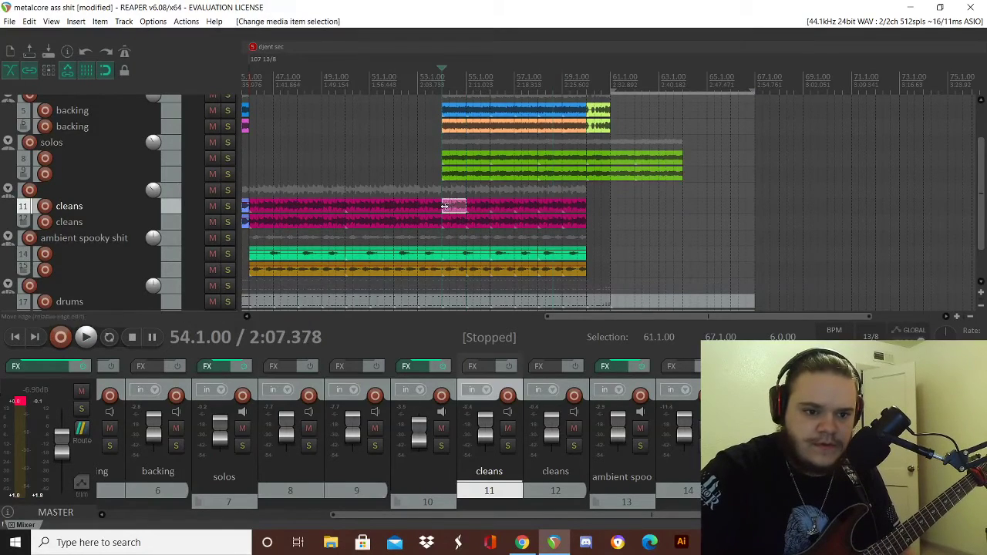
left_click(228, 207)
key("space")
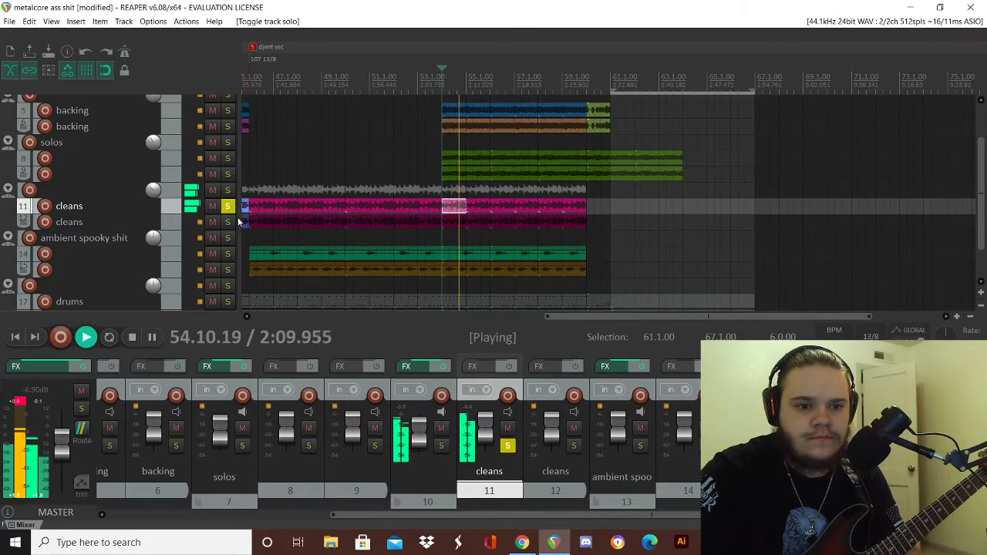
key("space")
left_click(228, 207)
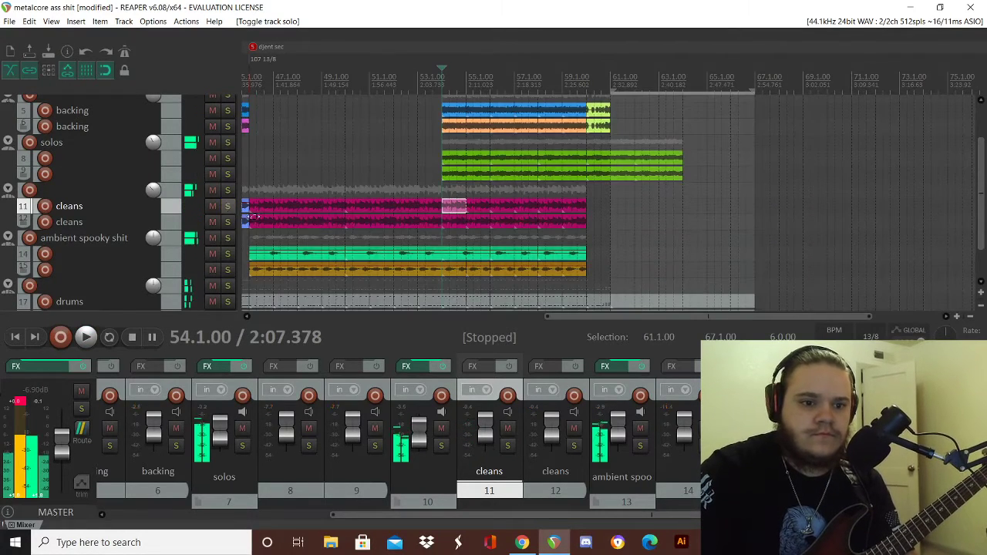
- Duplicate the last one-bar item on both cleans tracks repeatedly until the copies reach 67.1.00
left_click(569, 216)
left_click(571, 212)
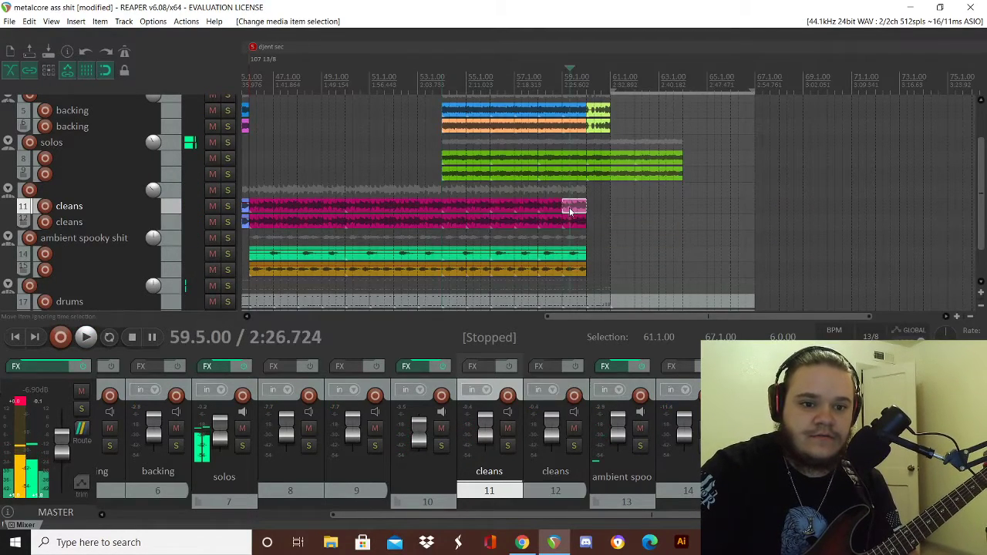
key("ctrl+d")
key("ctrl+d")
key("ctrl+d")
key("ctrl+d")
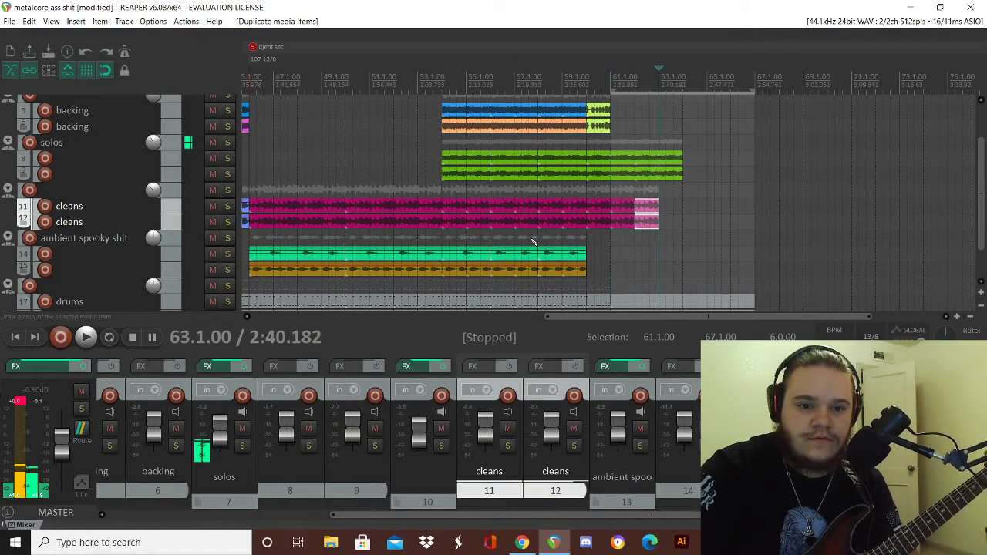
key("ctrl+d")
key("ctrl+d")
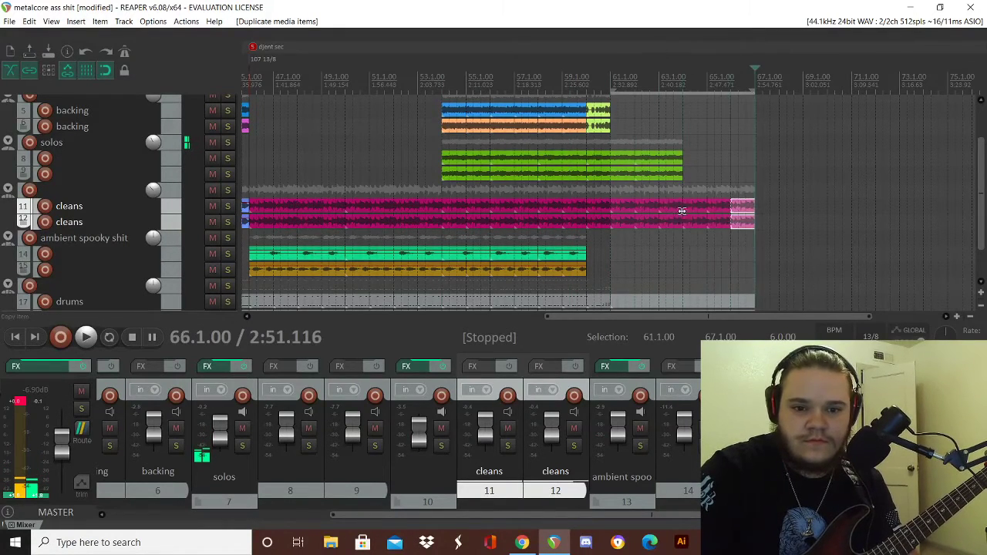
- Duplicate the empty MIDI items on both drums tracks so the copies run from 67.1.00 to 73.1.00
scroll(665, 229, "down", 2)
scroll(125, 224, "down", 1)
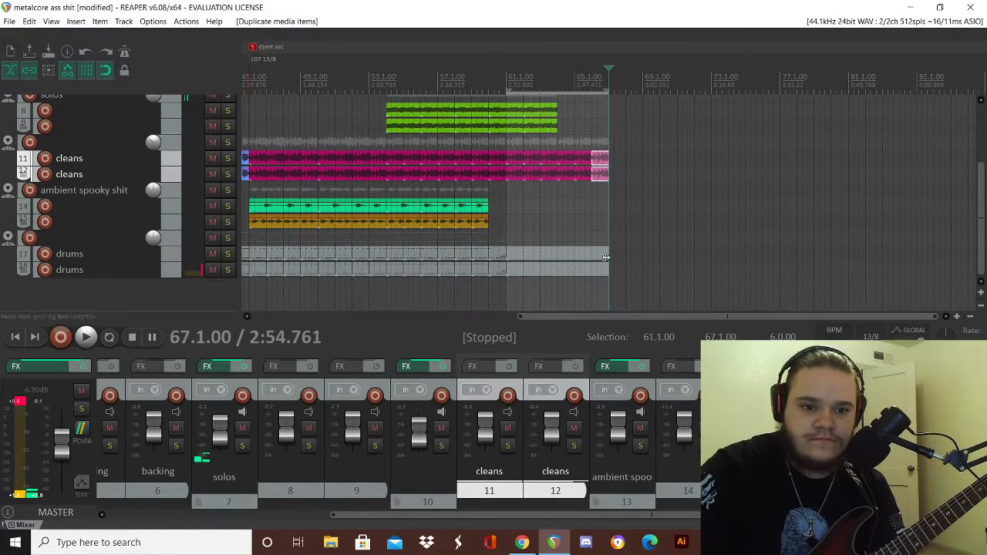
left_click(567, 258)
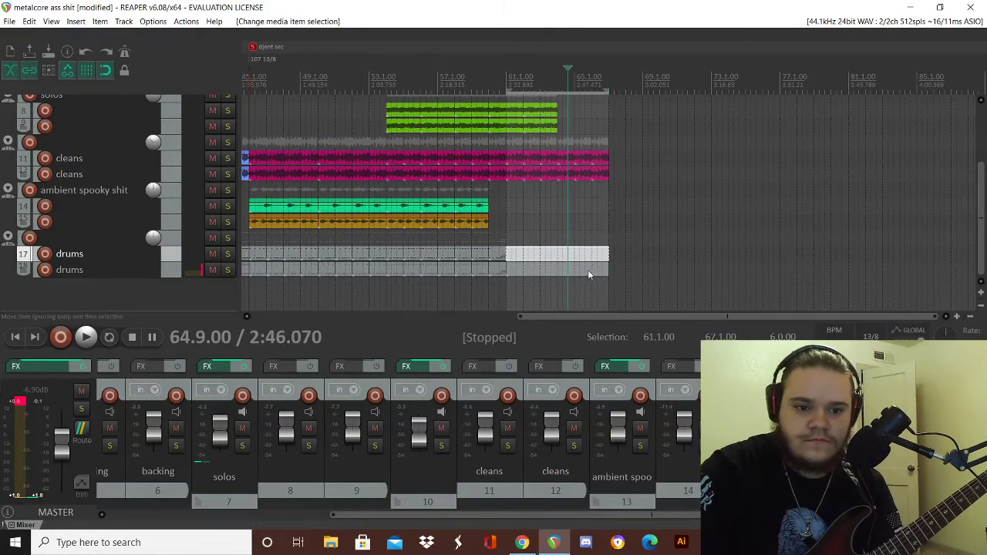
left_click(590, 270, "ctrl")
key("ctrl+d")
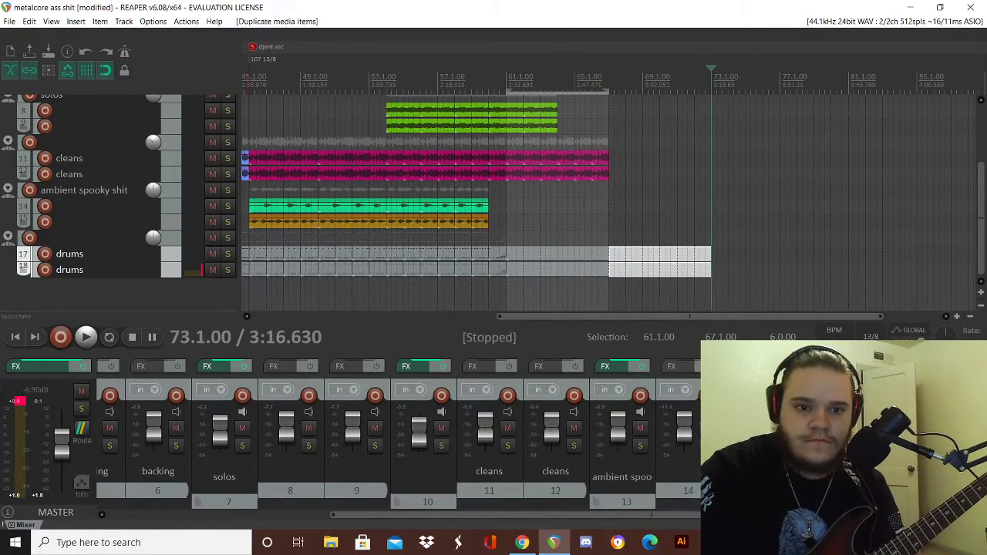
- Glue the duplicated items between 61.1.00 and 67.1.00 on both cleans tracks
left_click(605, 157)
left_click(593, 171, "ctrl")
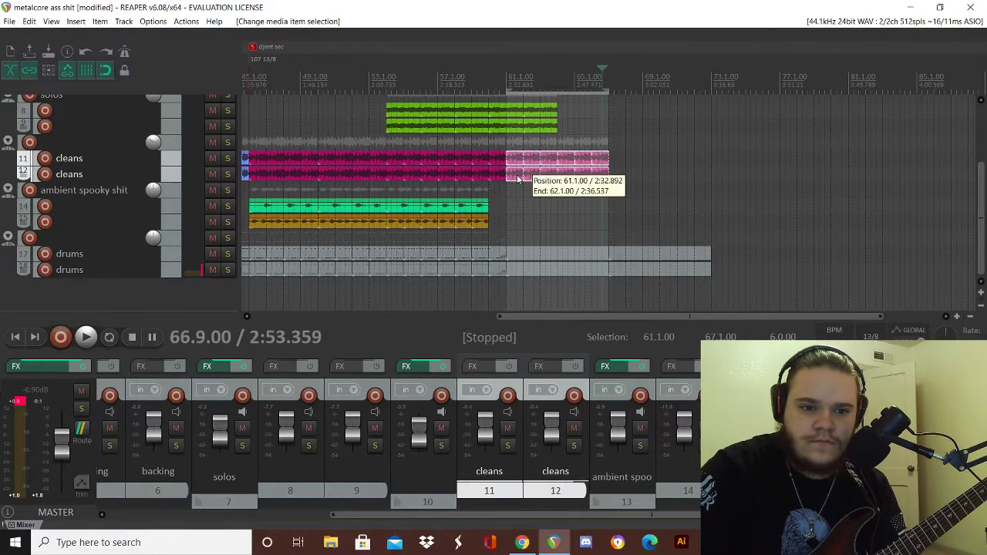
right_click(598, 162)
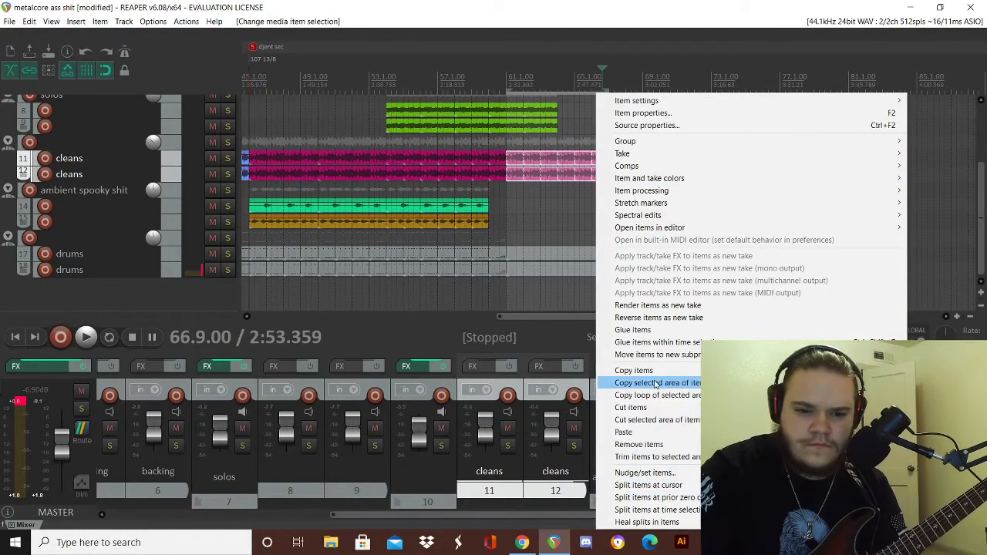
left_click(632, 329)
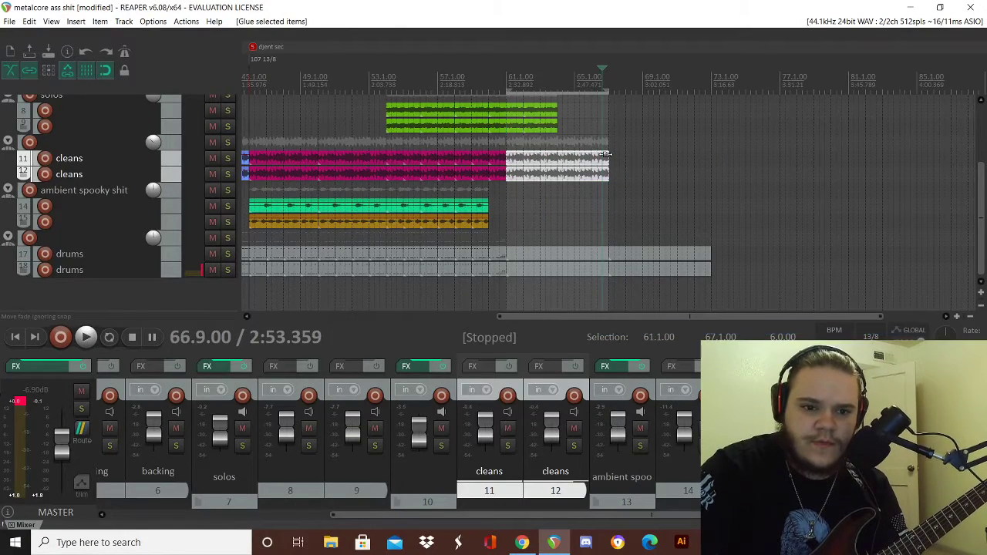
- Add a fade-out from about bar 64 to 67.1.00 on both glued cleans items, and play back from 60.9.00
mouse_move(606, 154)
left_mouse_down()
mouse_move(578, 157)
mouse_move(555, 183)
left_mouse_up()
key("space")
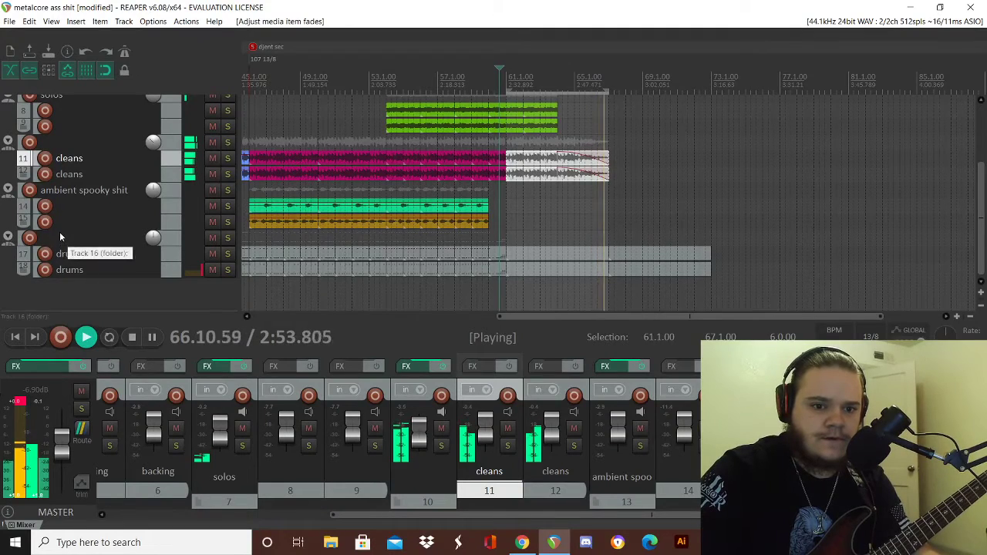
right_click(51, 201)
left_click(285, 5)
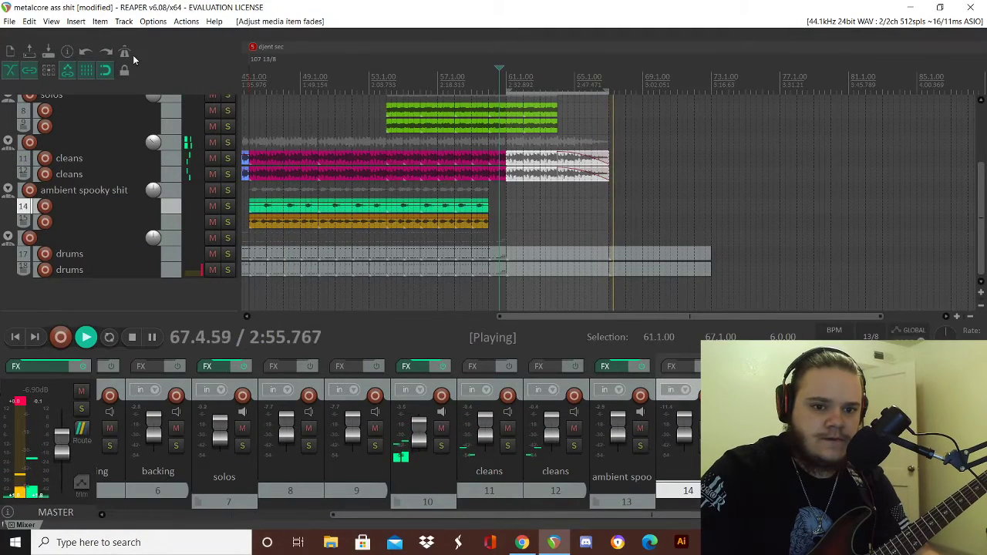
scroll(70, 282, "up", 2)
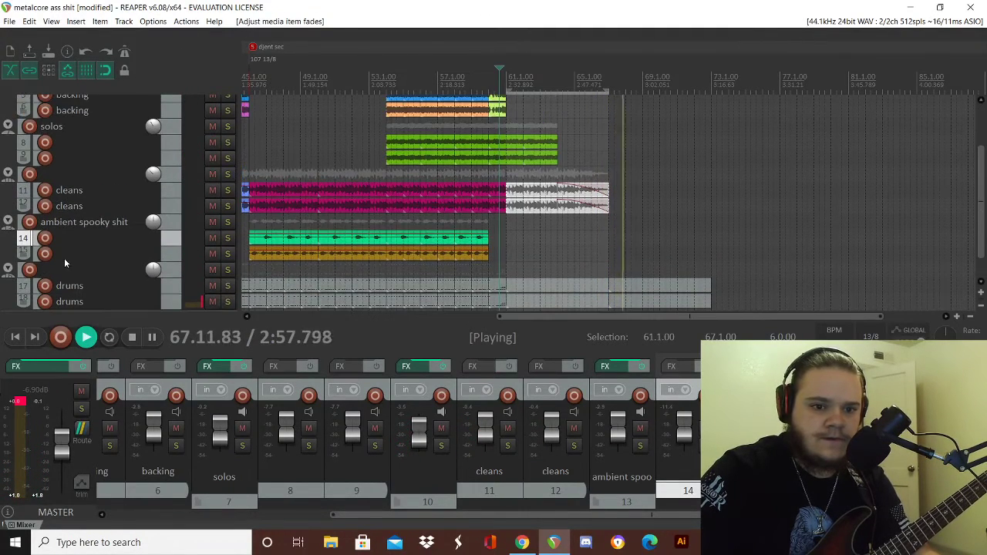
scroll(64, 257, "up", 4)
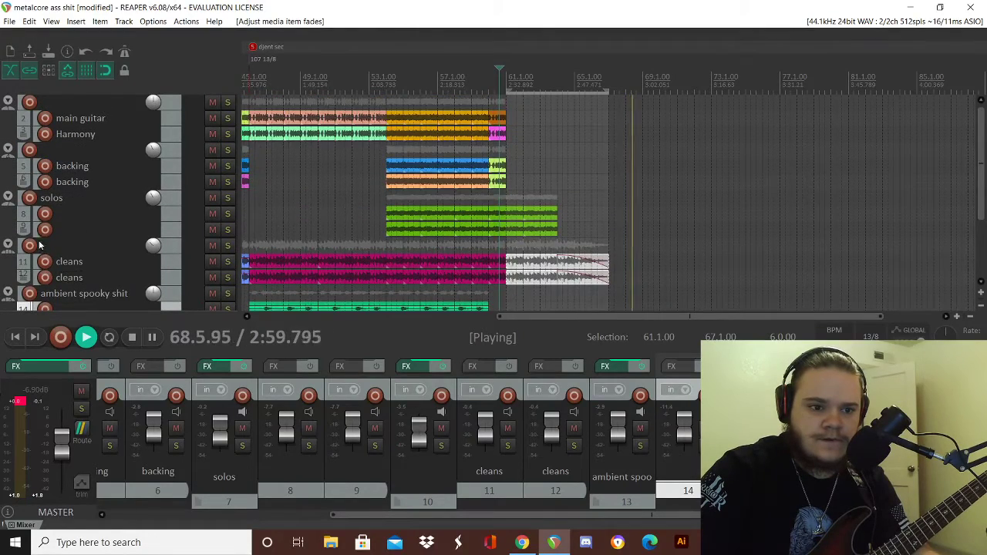
scroll(48, 255, "down", 4)
key("space")
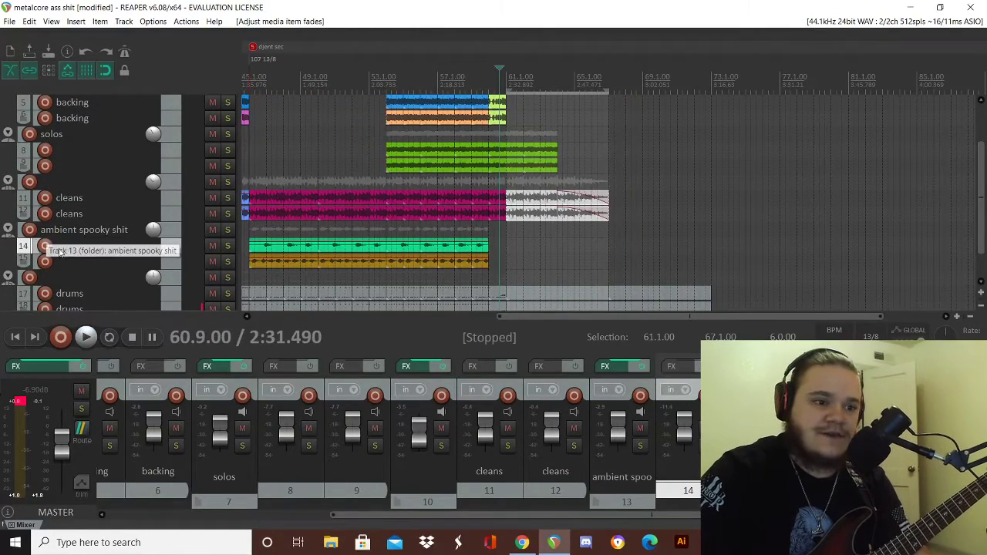
- Save the project and return the edit cursor to the start of the song
left_click(10, 20)
left_click(40, 73)
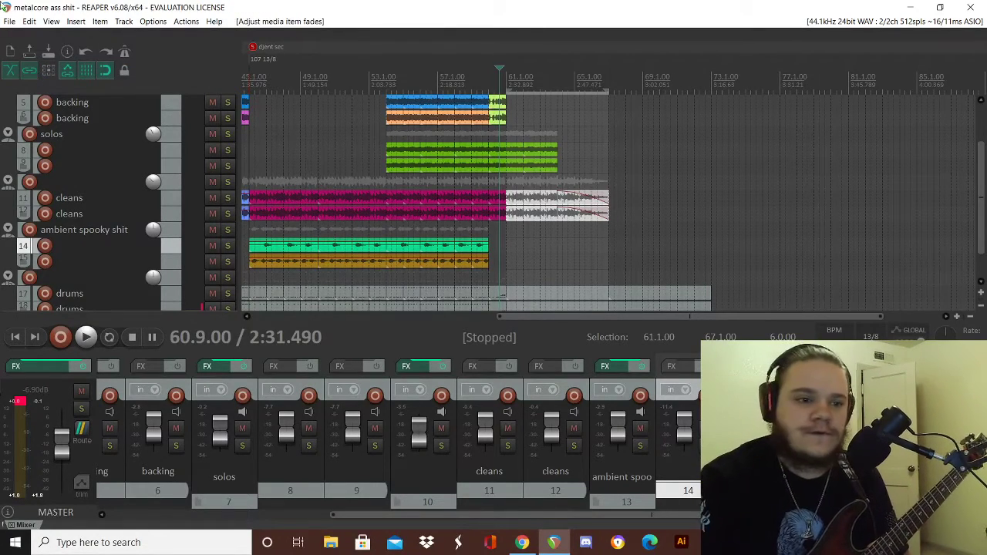
left_click(19, 337)
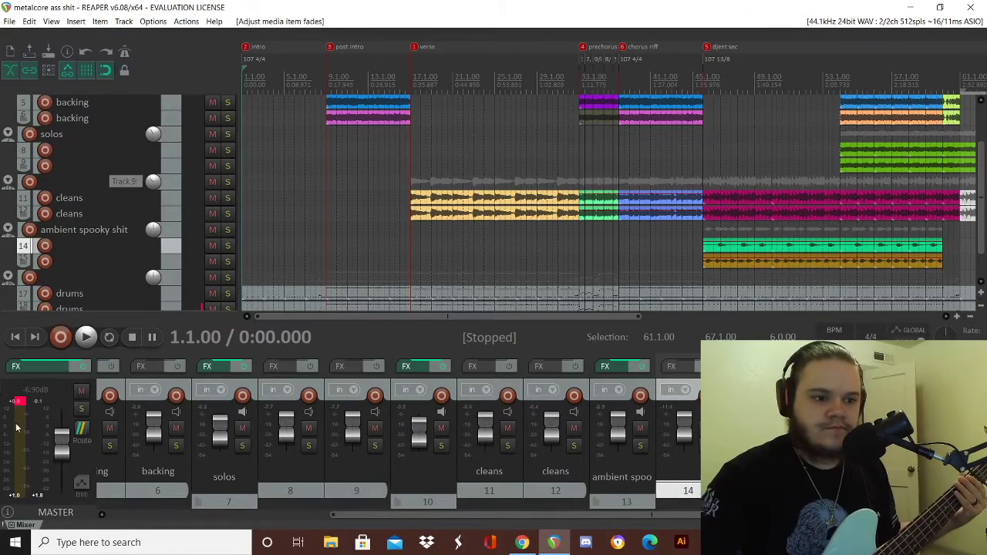
- Check the recording setup in OBS and return to REAPER
scroll(92, 195, "down", 1)
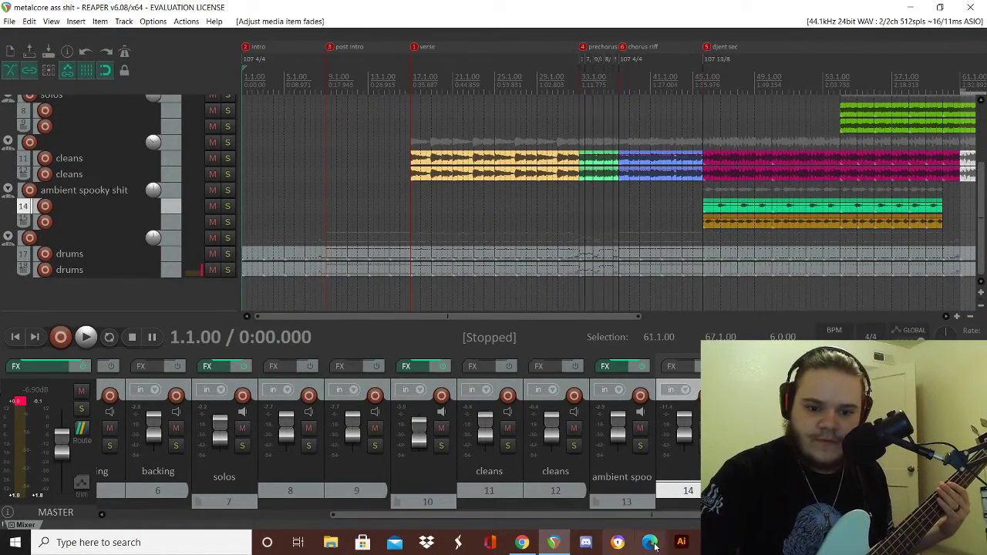
left_click(713, 543)
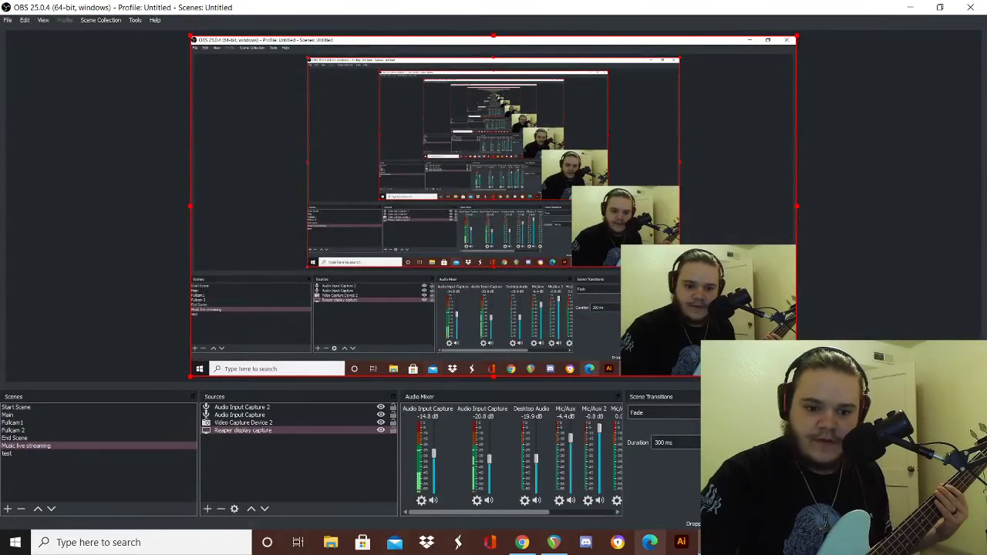
left_click(554, 542)
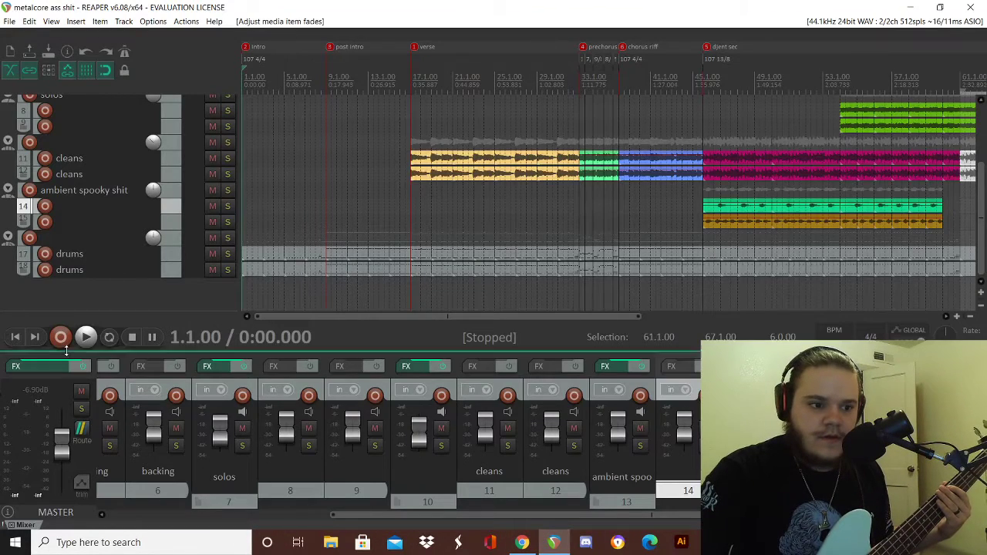
- Add a new track below the drums tracks and name it bass
double_click(107, 282)
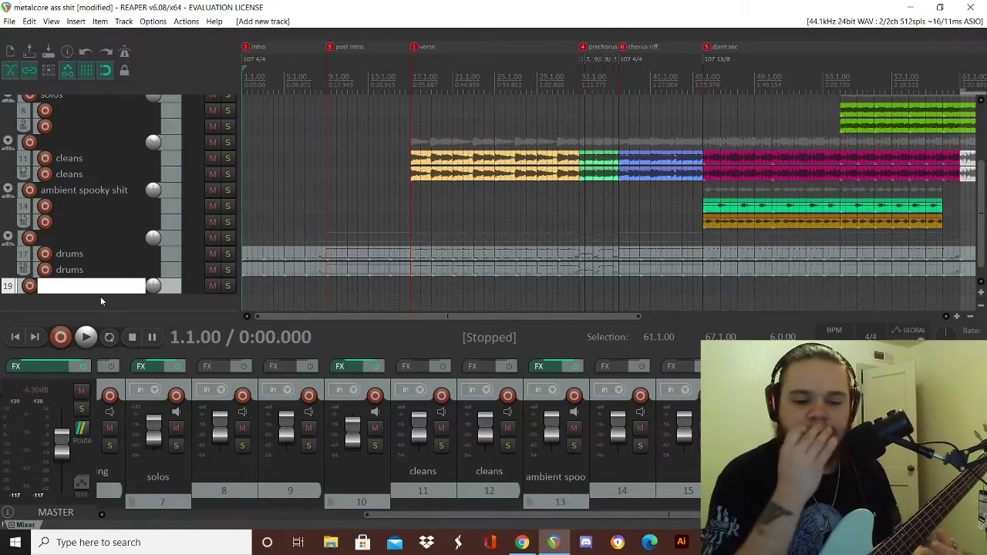
type("bass")
key("Return")
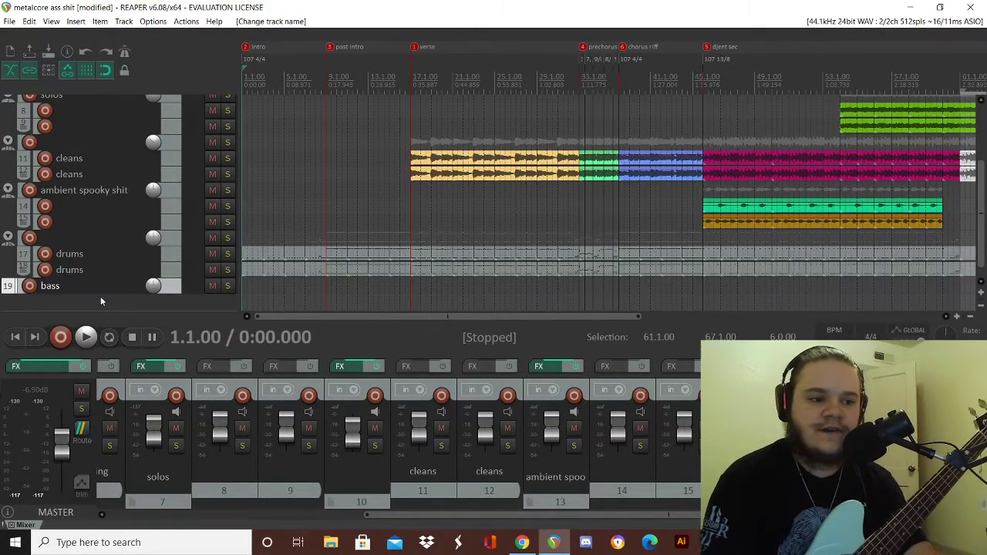
- Add two unnamed tracks below bass and make the bass track a folder containing them
scroll(176, 270, "down", 1)
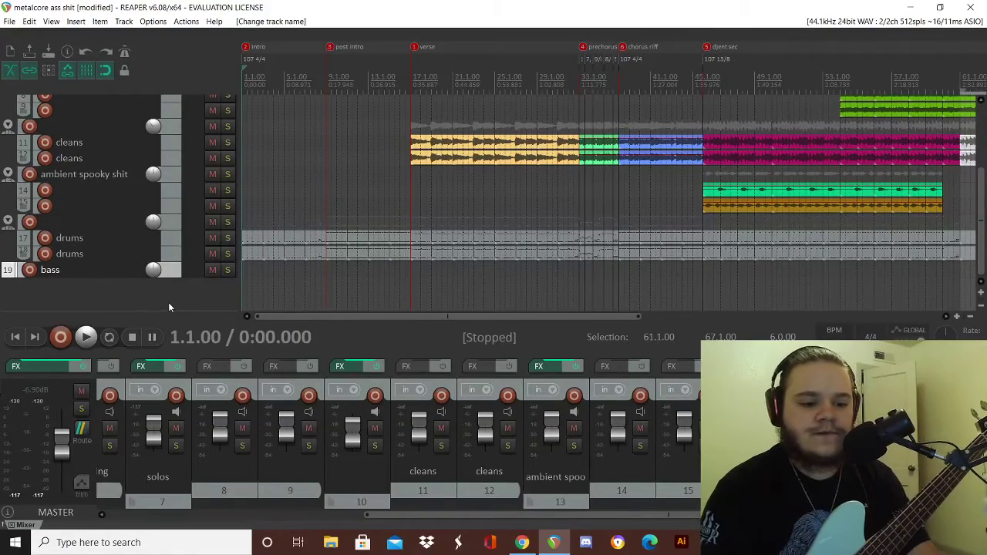
double_click(169, 303)
double_click(166, 305)
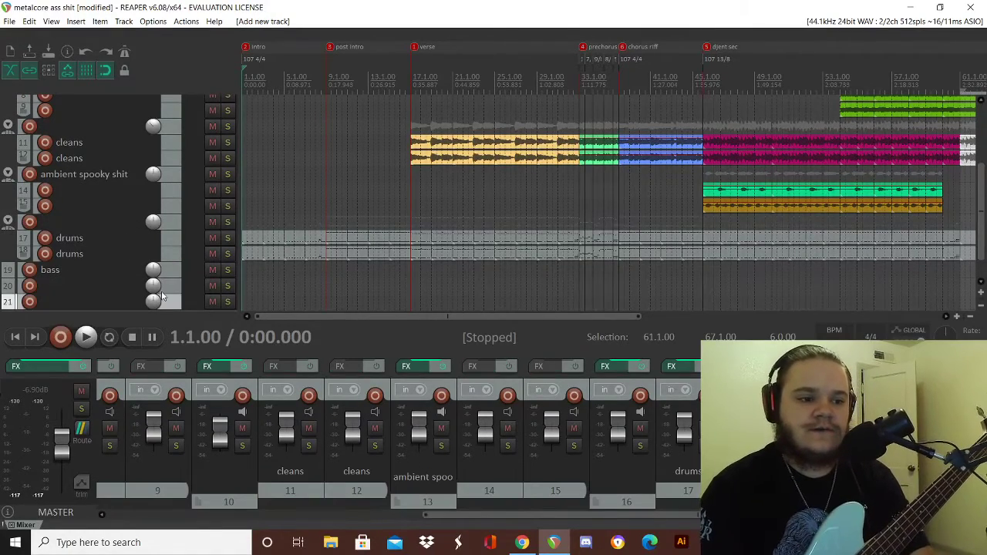
scroll(161, 296, "up", 5)
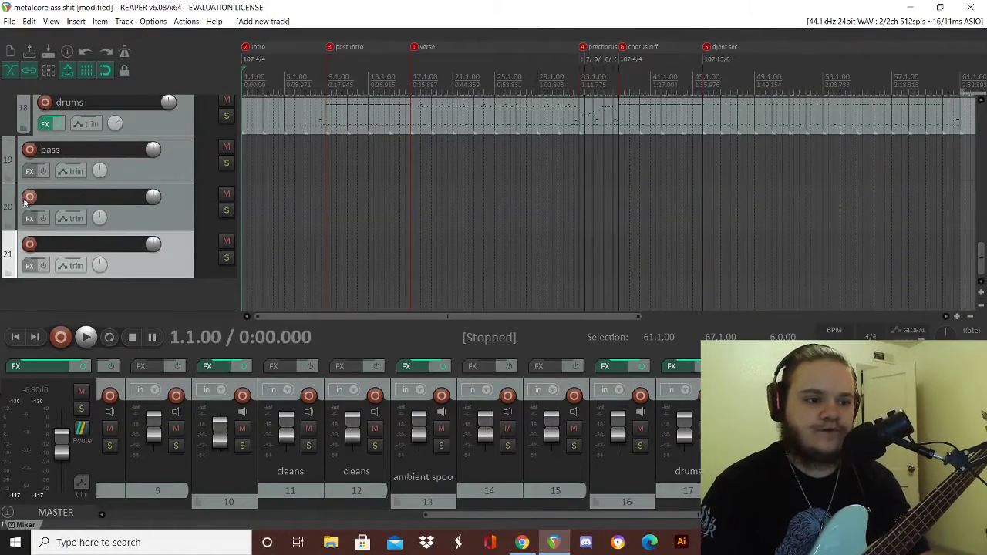
left_click(5, 180)
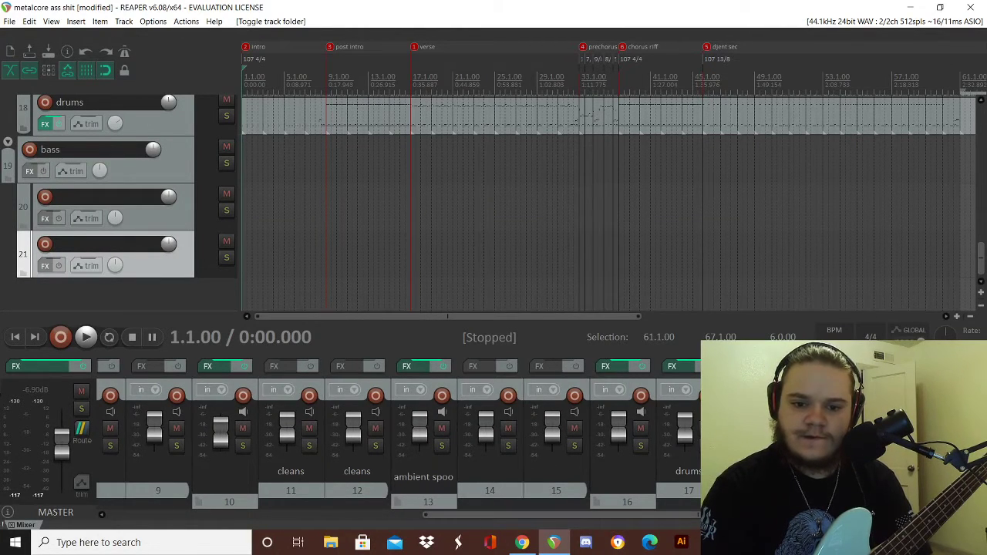
- Pan the first track in the bass folder left and the second 45% right, and play the song from the start
left_click(895, 366)
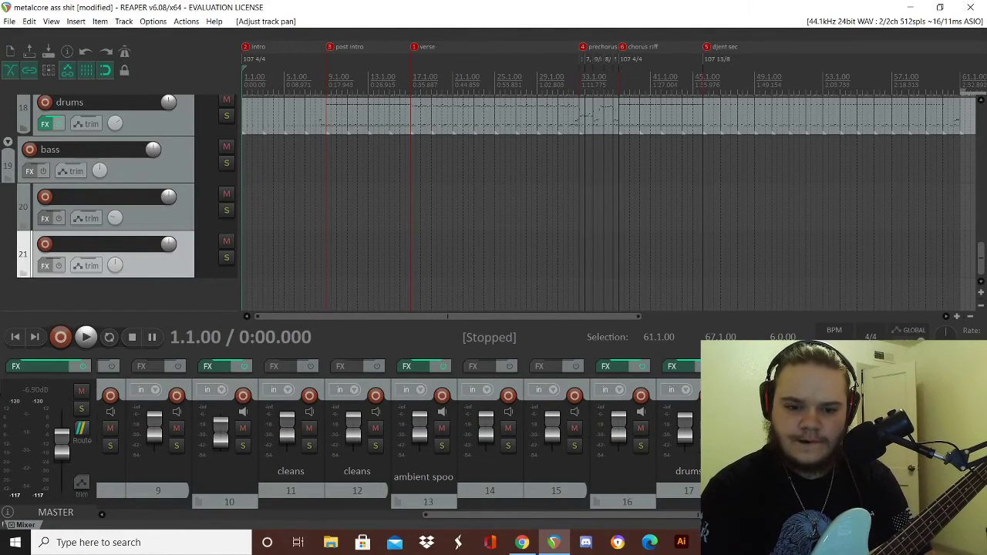
left_click(968, 366)
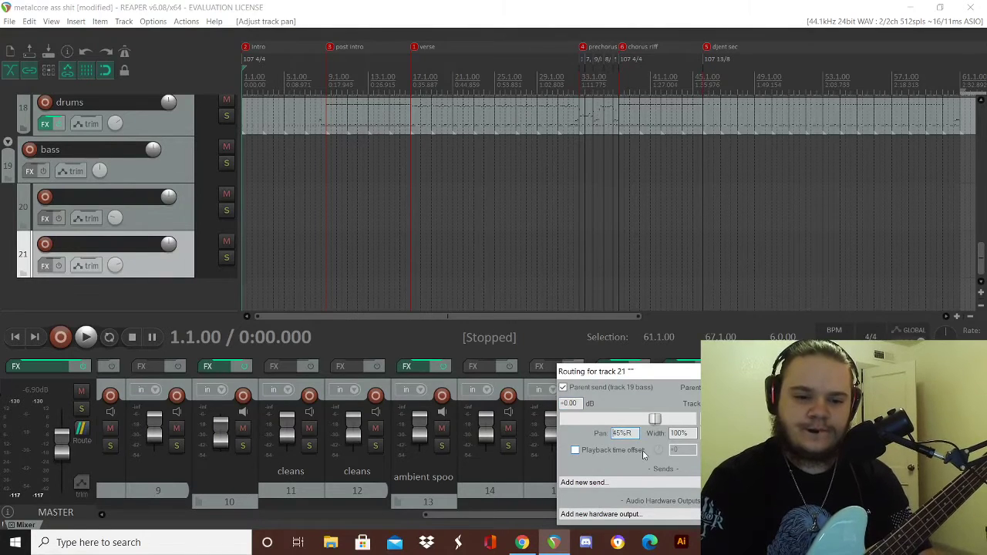
key("Escape")
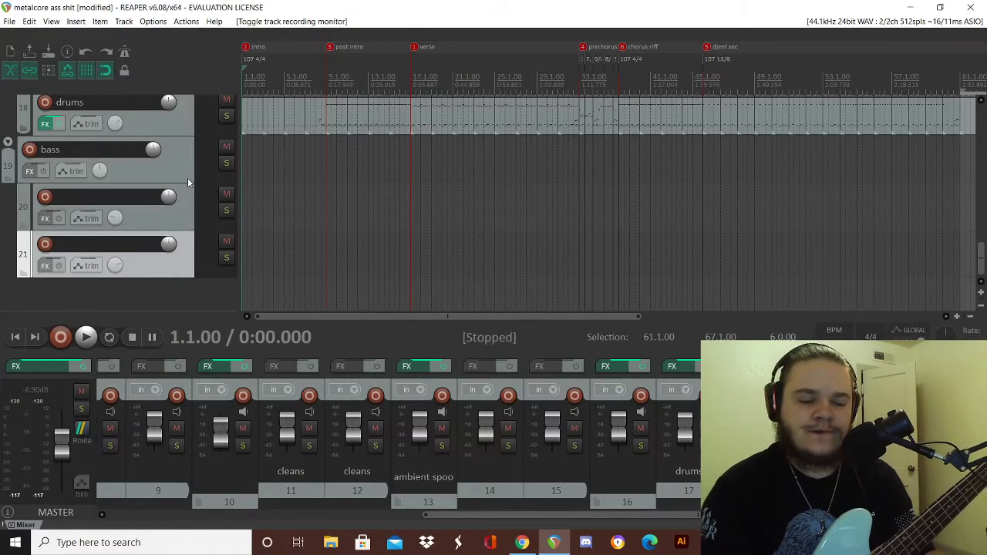
key("space")
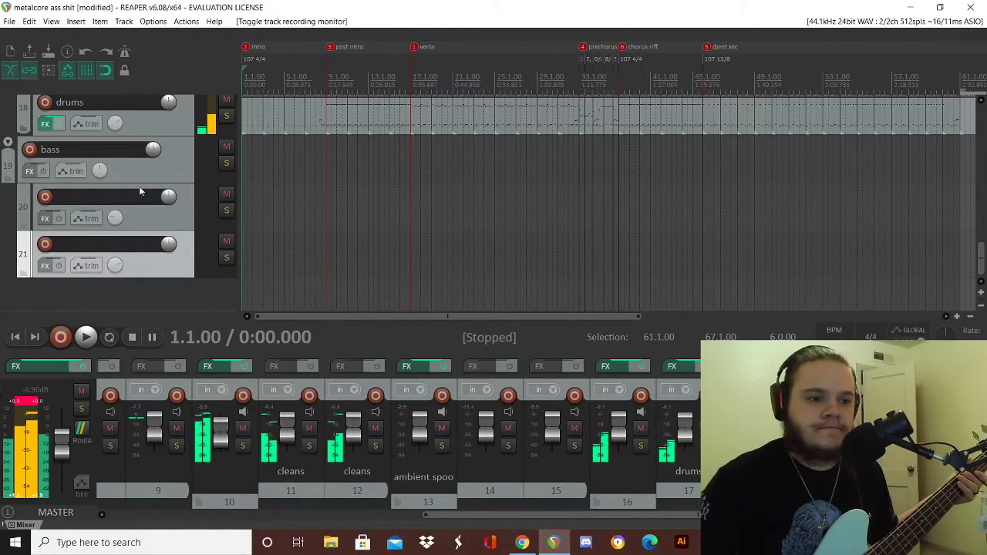
- Arm both tracks in the bass folder for recording
left_click(45, 197)
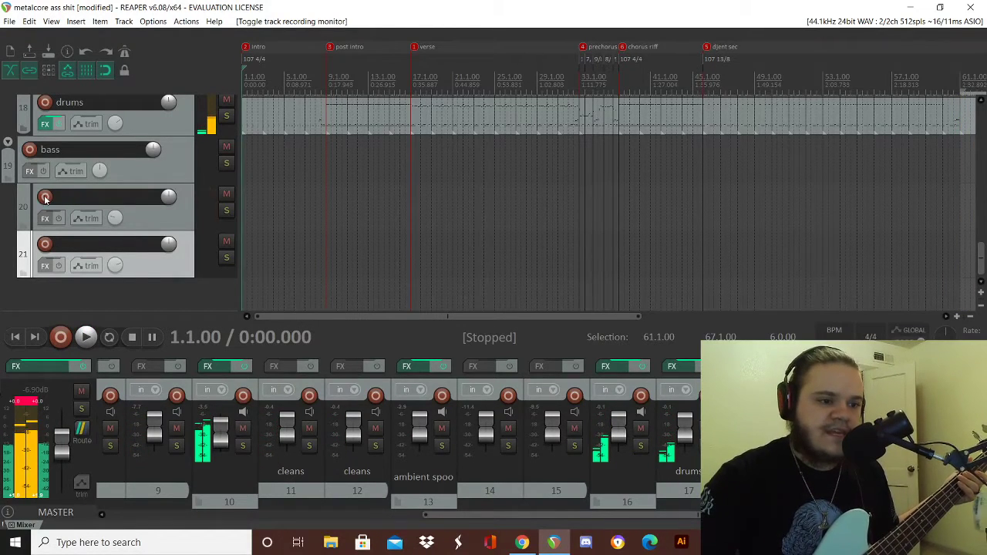
left_click(45, 245)
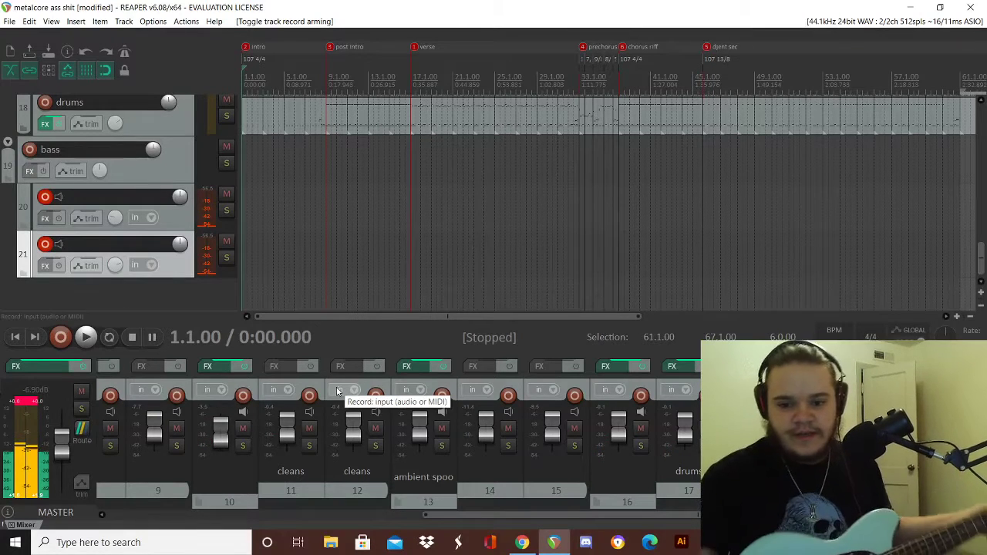
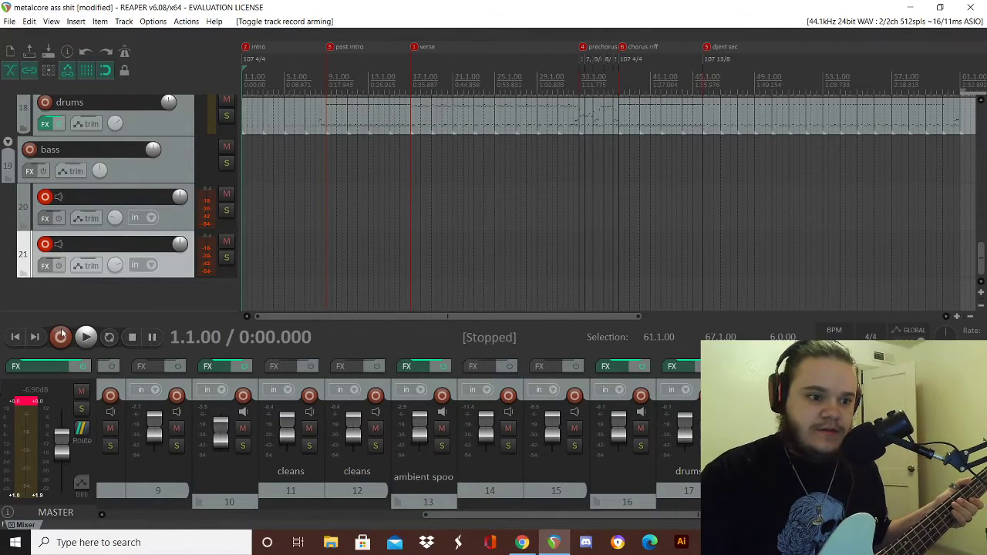
key("ctrl+r")
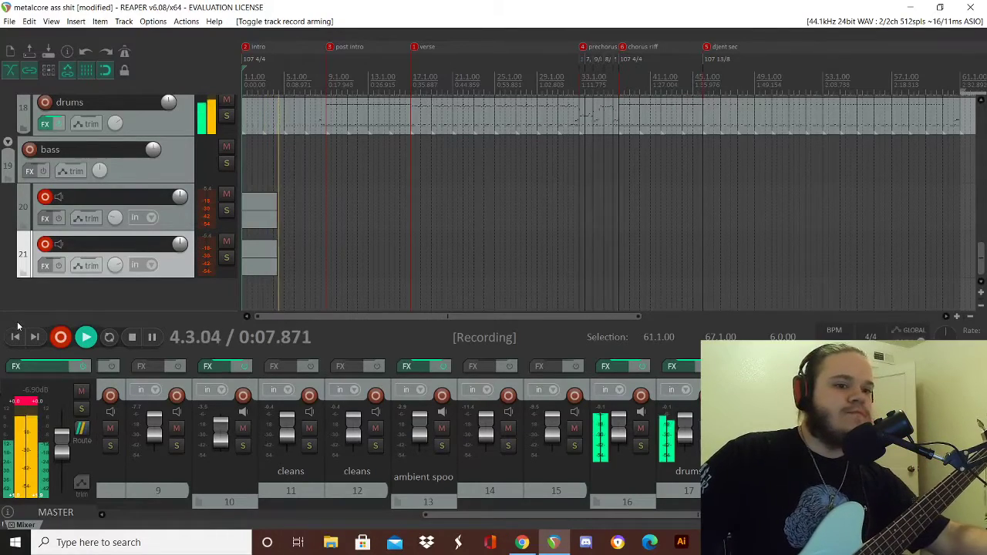
key("space")
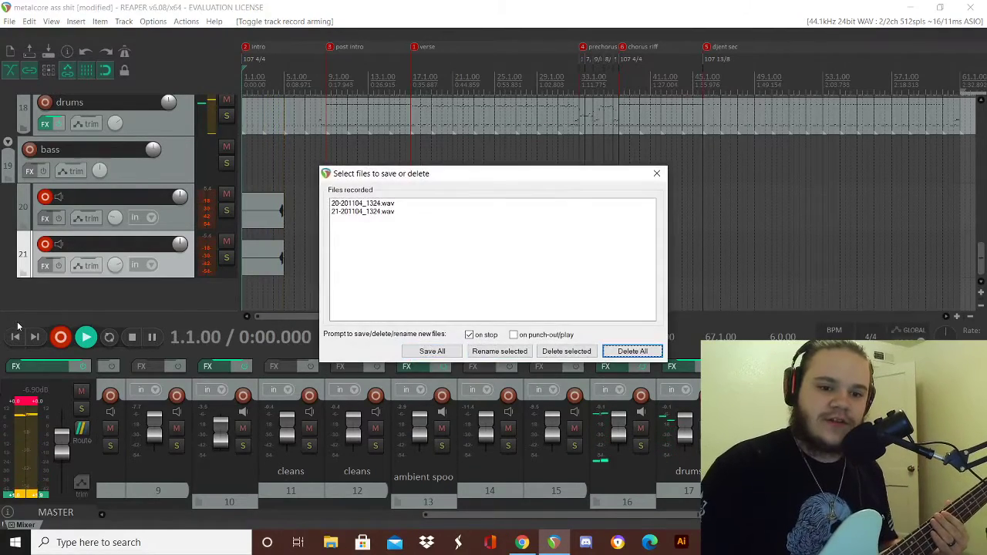
key("Delete")
key("ctrl+r")
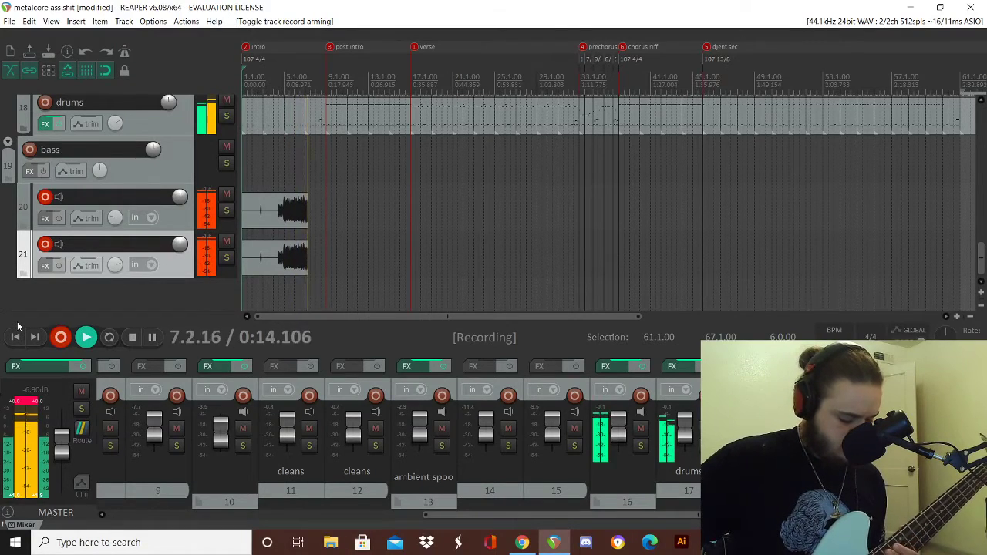
key("space")
key("Tab")
key("Tab")
key("Tab")
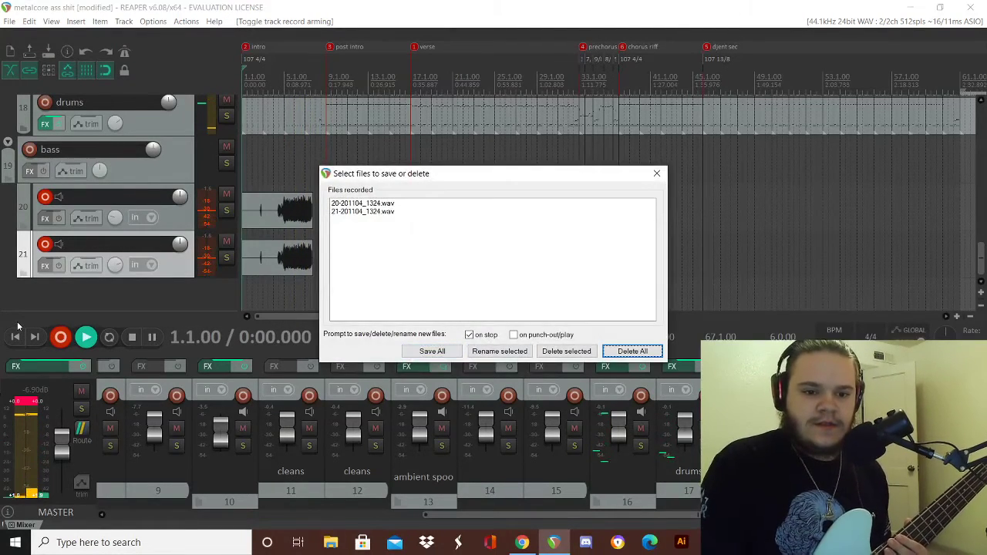
key("Return")
key("ctrl+r")
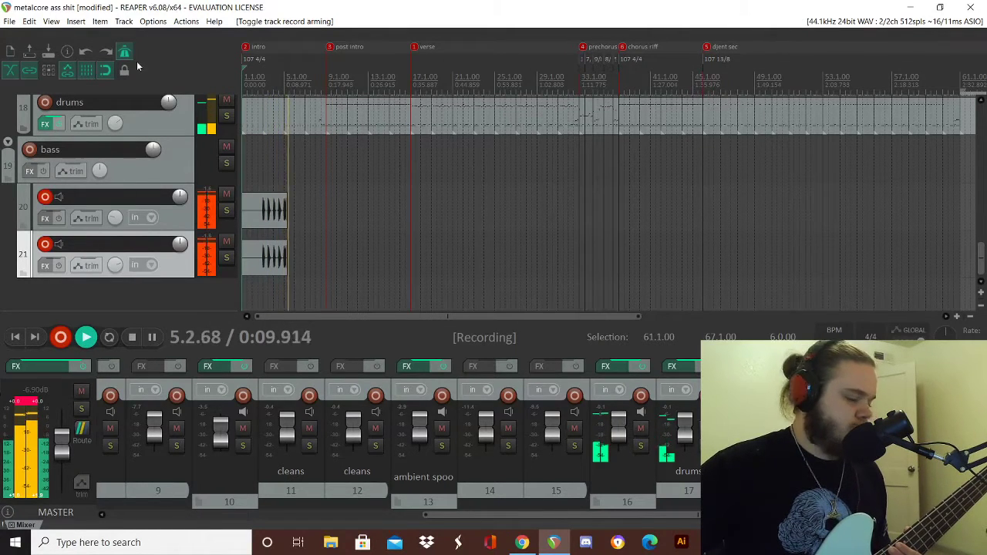
key("space")
key("Tab")
key("Tab")
key("Tab")
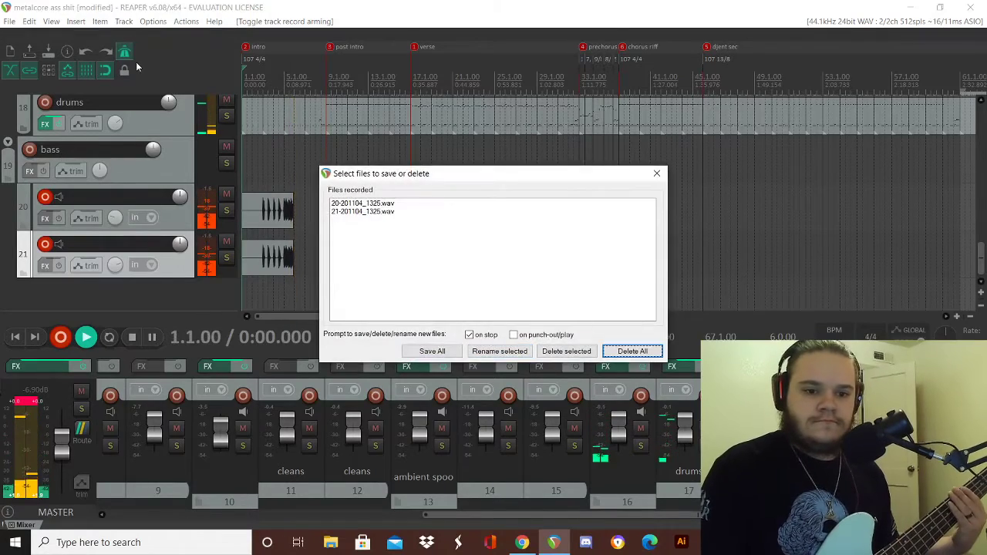
key("Return")
key("space")
key("space")
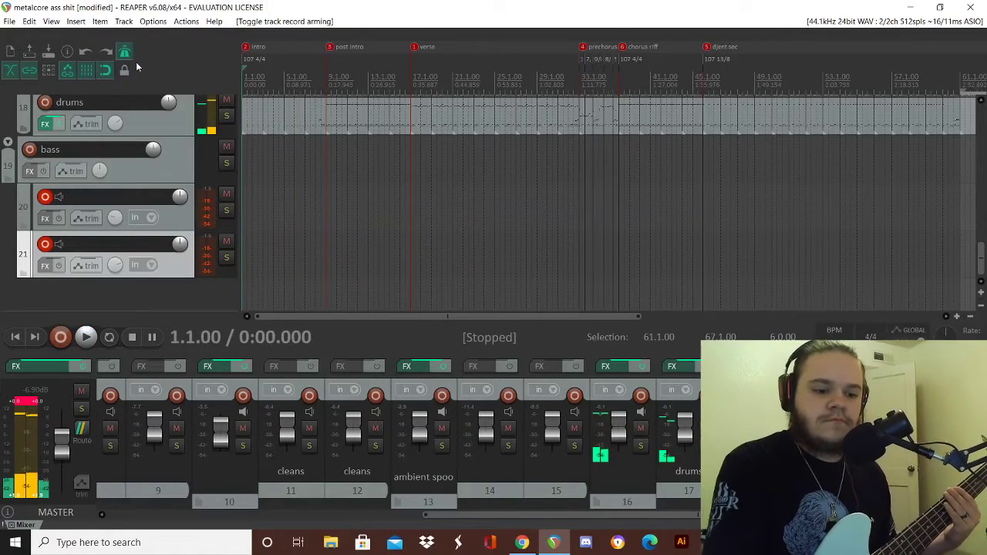
- Record a bass take on both armed tracks from the song's start to about bar 38 and save all recorded files
key("ctrl+r")
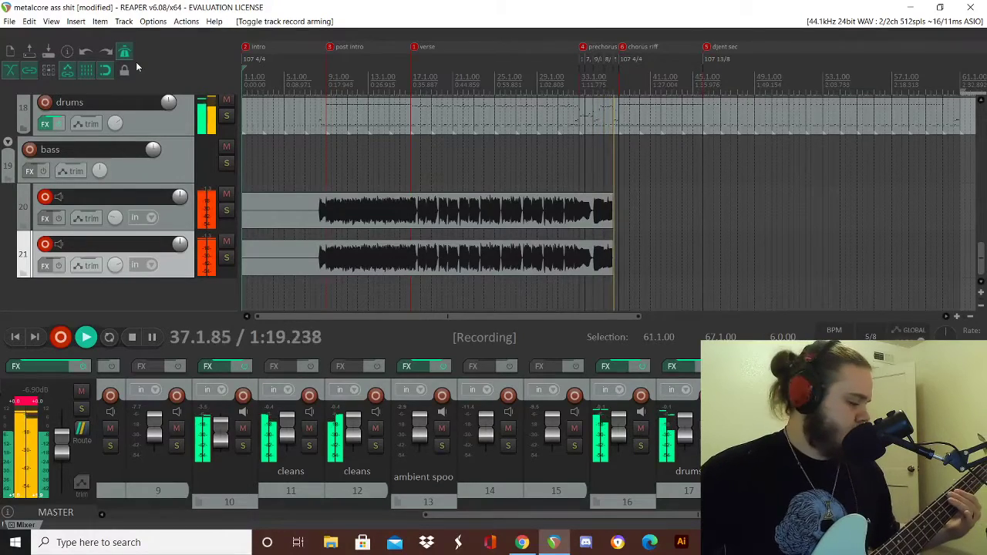
key("space")
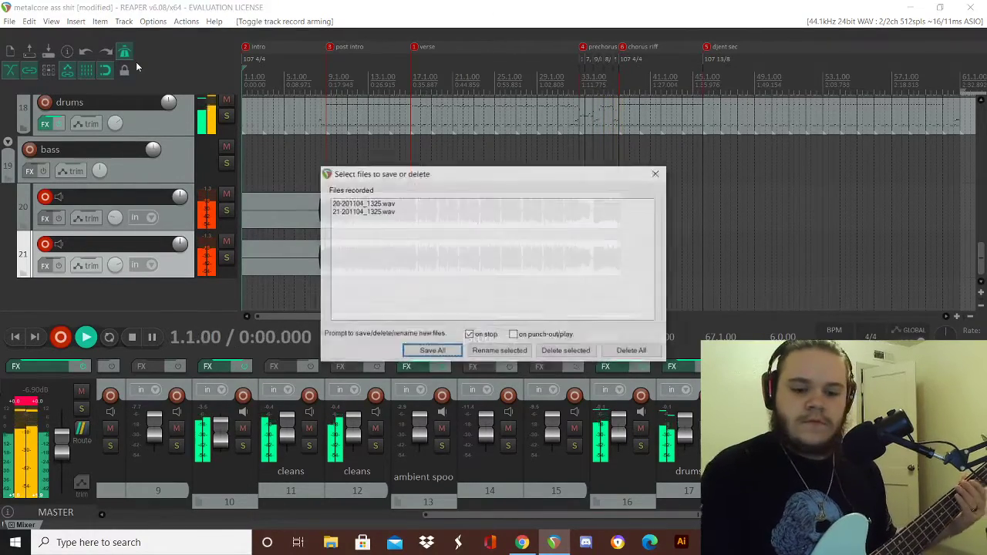
key("Return")
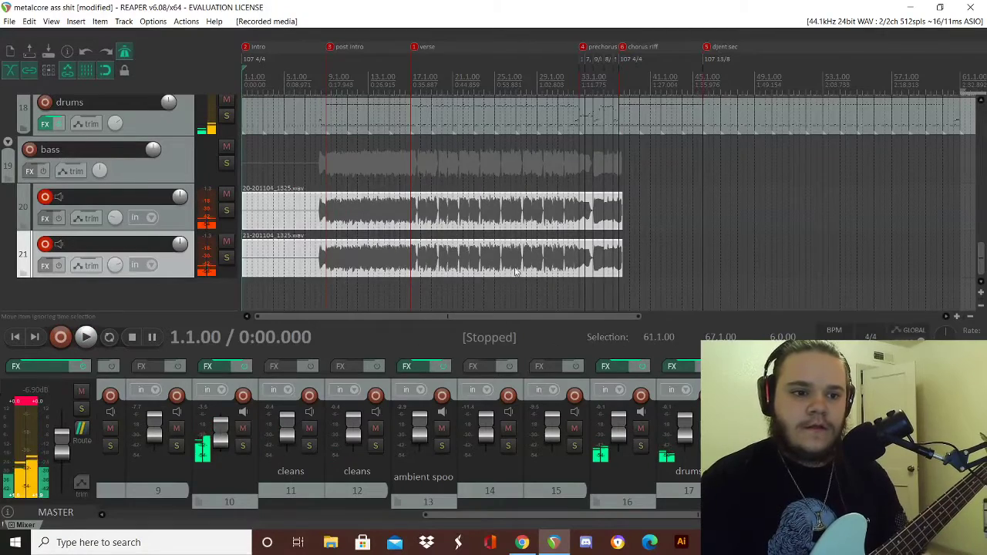
- Play the song from the post intro and set the bass folder track's volume to -4 dB
left_click(337, 163)
key("space")
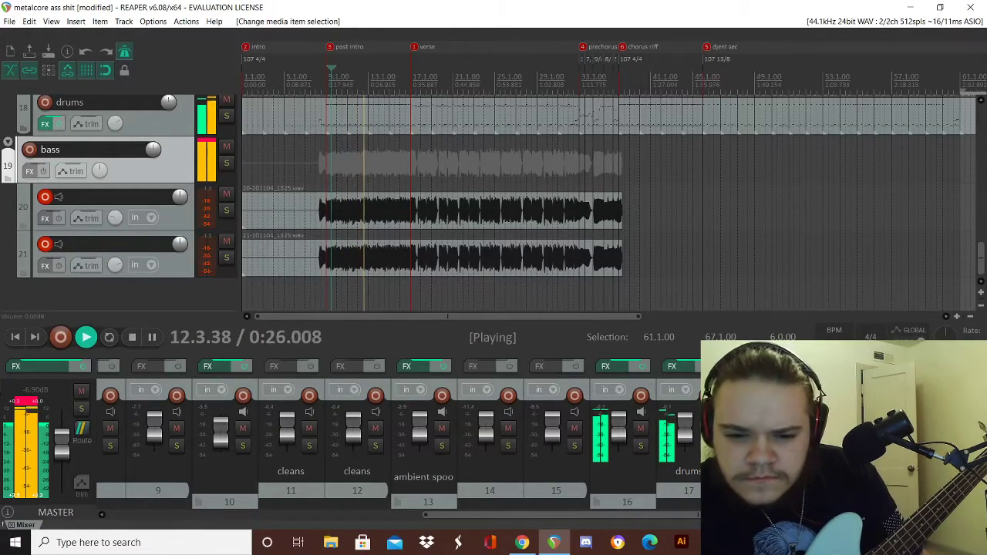
left_click(802, 441)
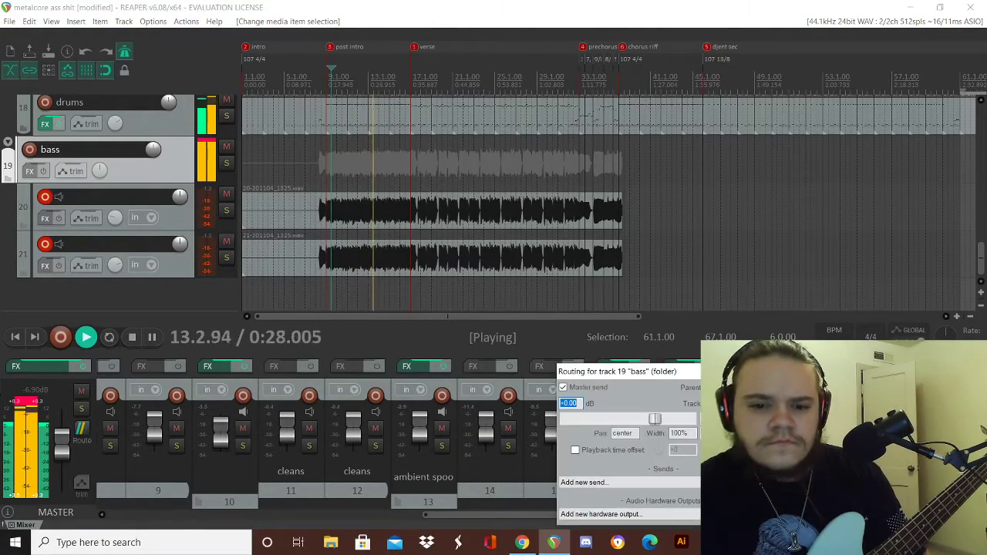
key("BackSpace")
type("4")
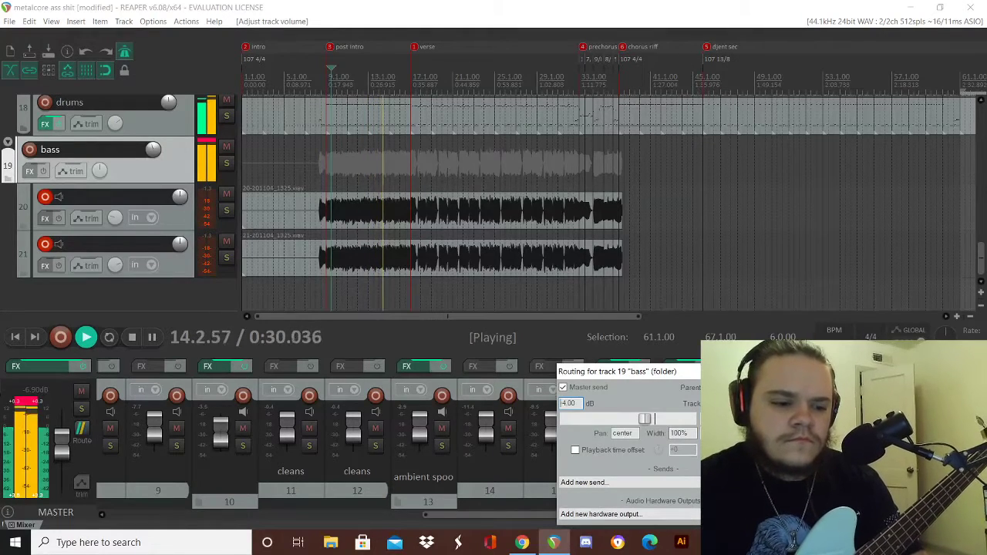
key("Return")
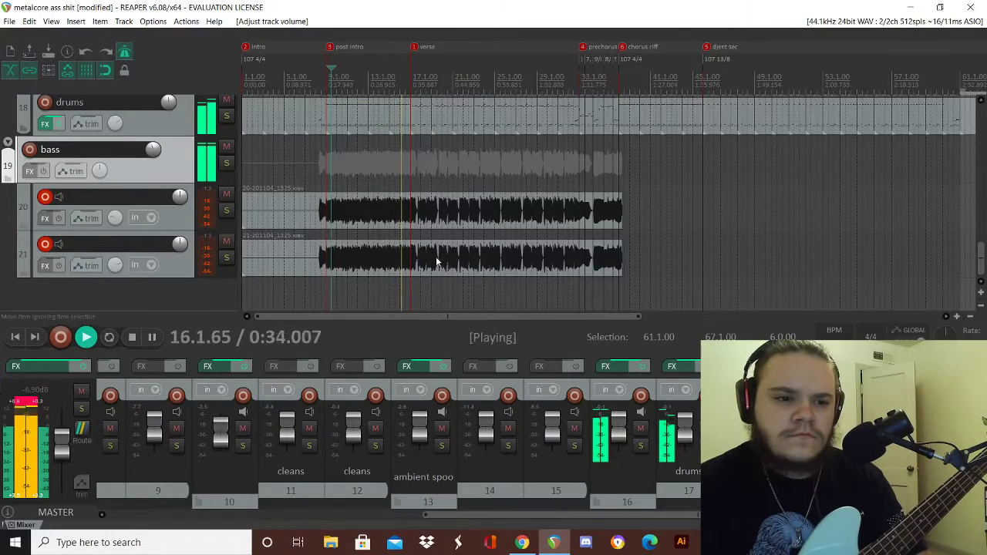
key("space")
key("space")
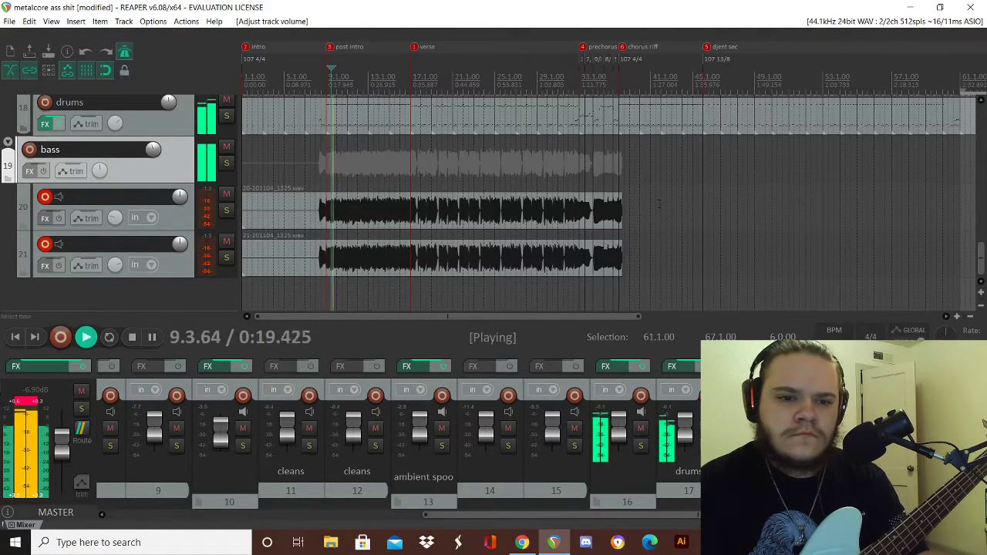
- Trim both recorded bass items to end at the prechorus marker and place the edit cursor there at bar 33
double_click(619, 214)
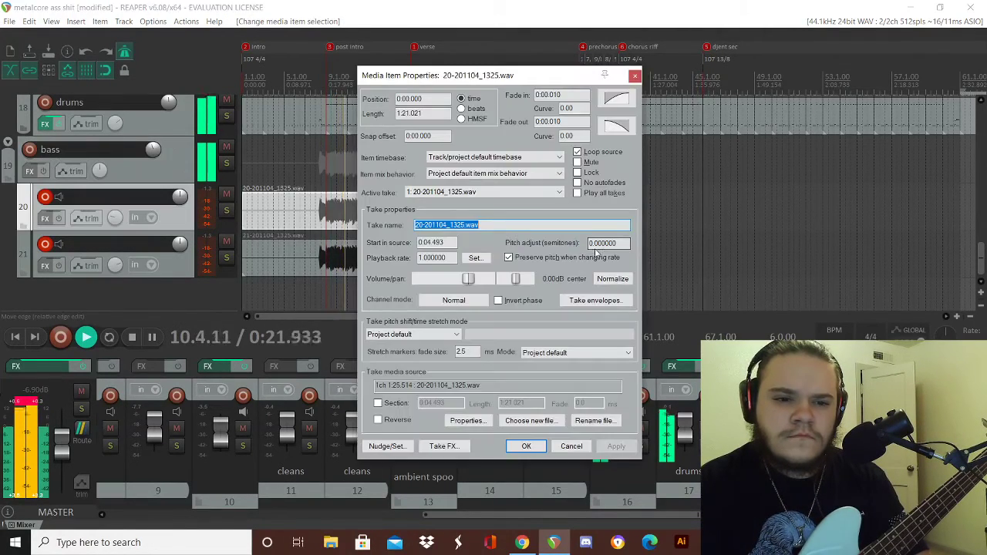
key("Escape")
left_click(611, 247)
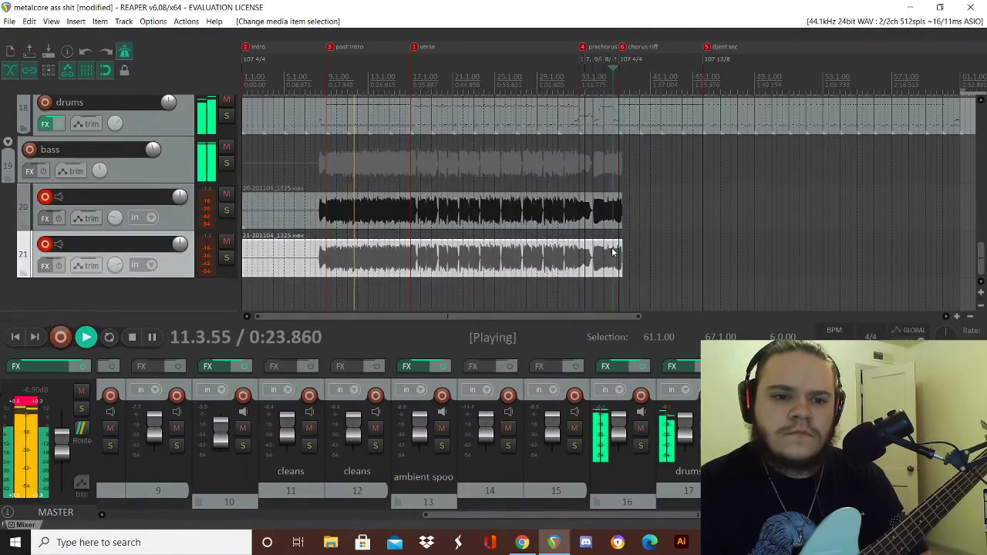
left_click(608, 209, "ctrl")
left_click_drag(620, 213, 578, 236)
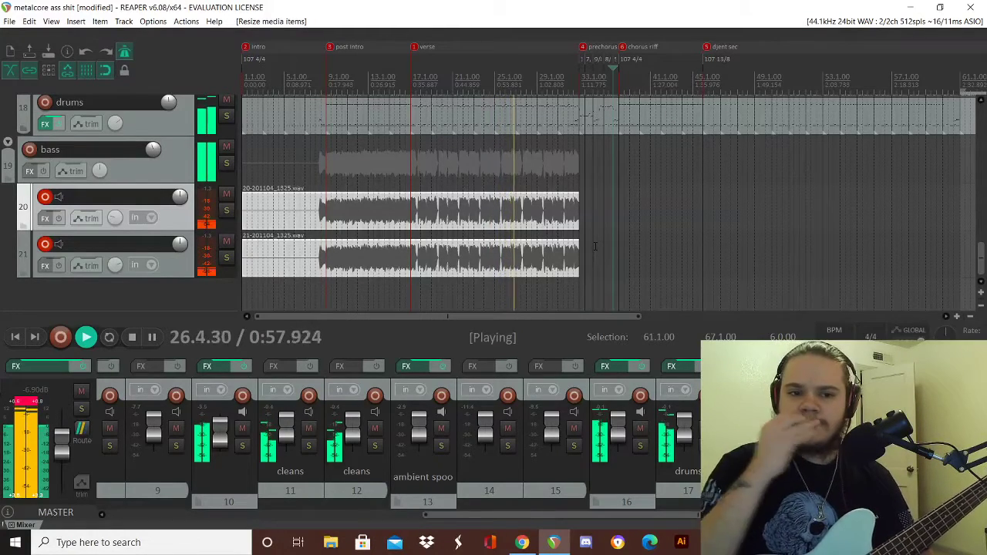
key("space")
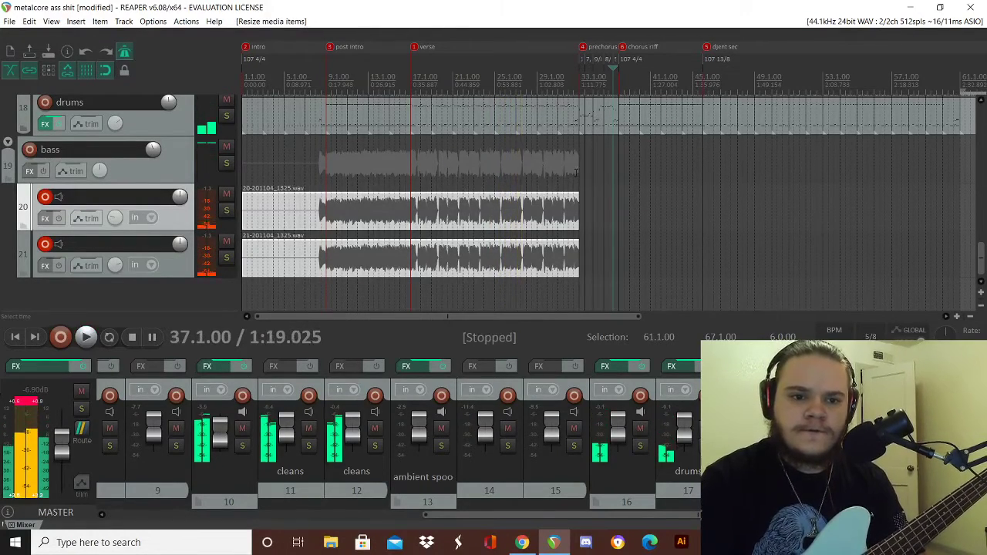
left_click(586, 183)
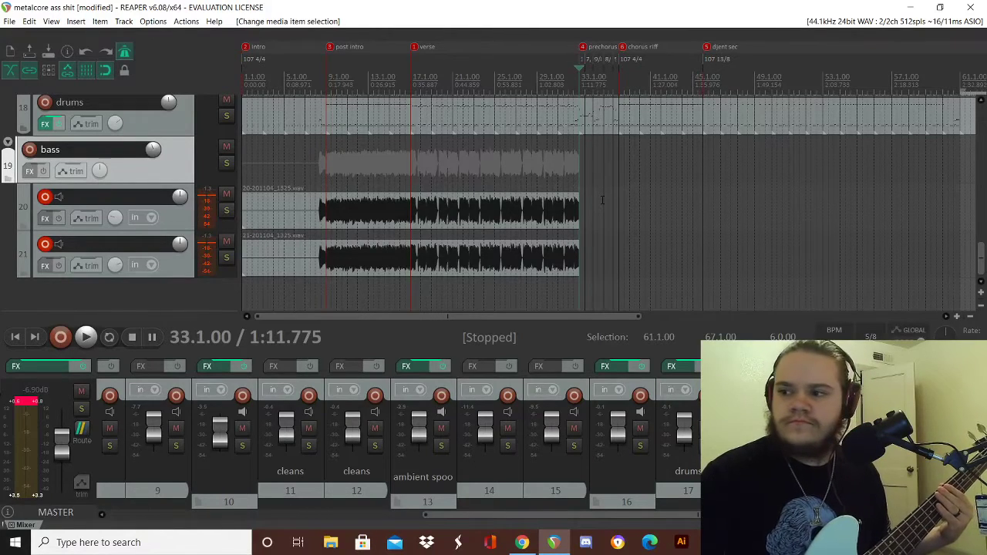
key("ctrl+r")
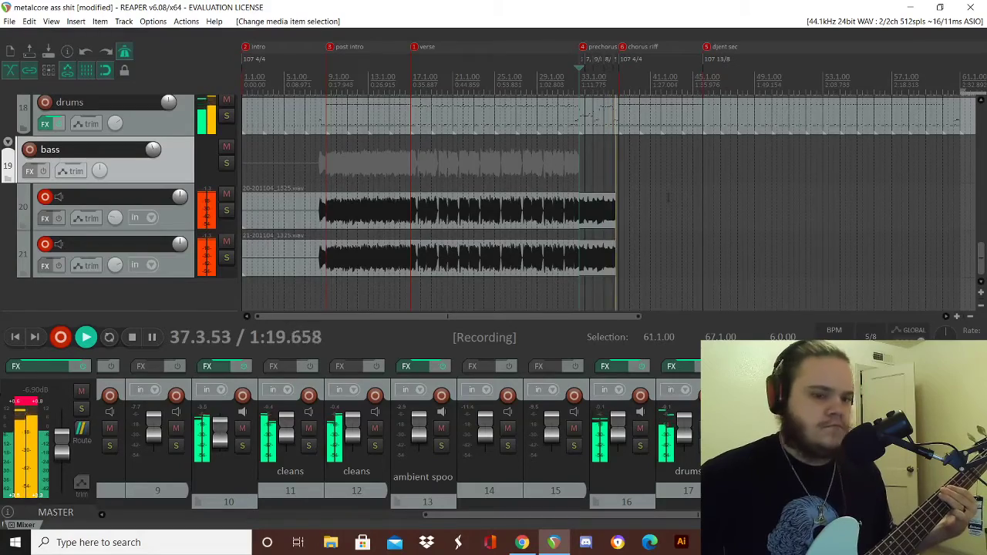
key("space")
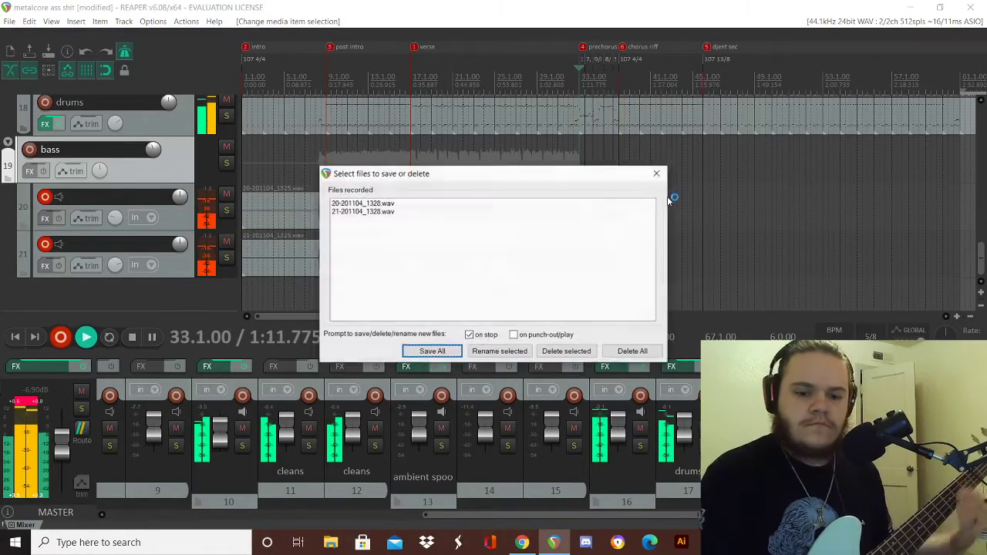
key("Tab")
key("Return")
- Record a bass take on both armed tracks from the prechorus into the chorus riff and save all recorded files
key("ctrl+r")
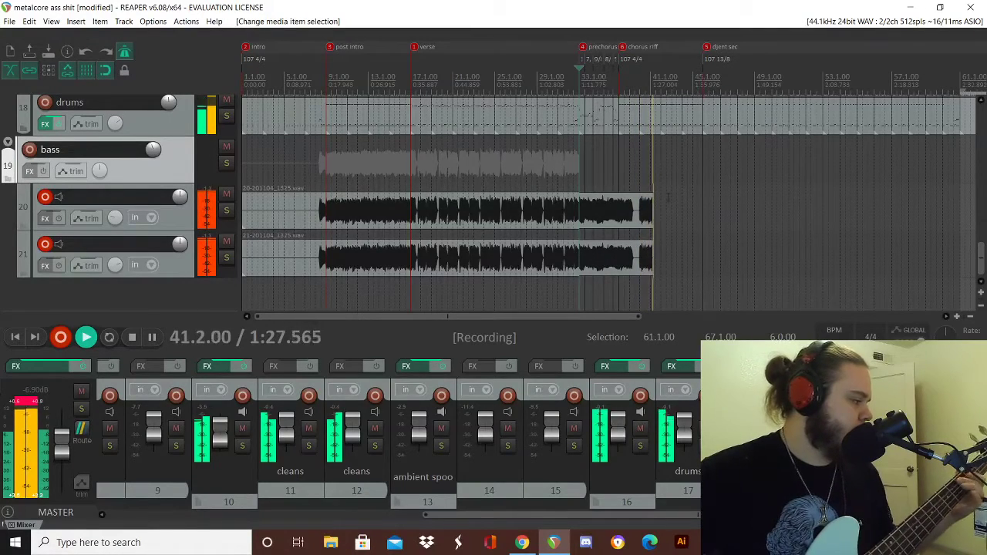
key("space")
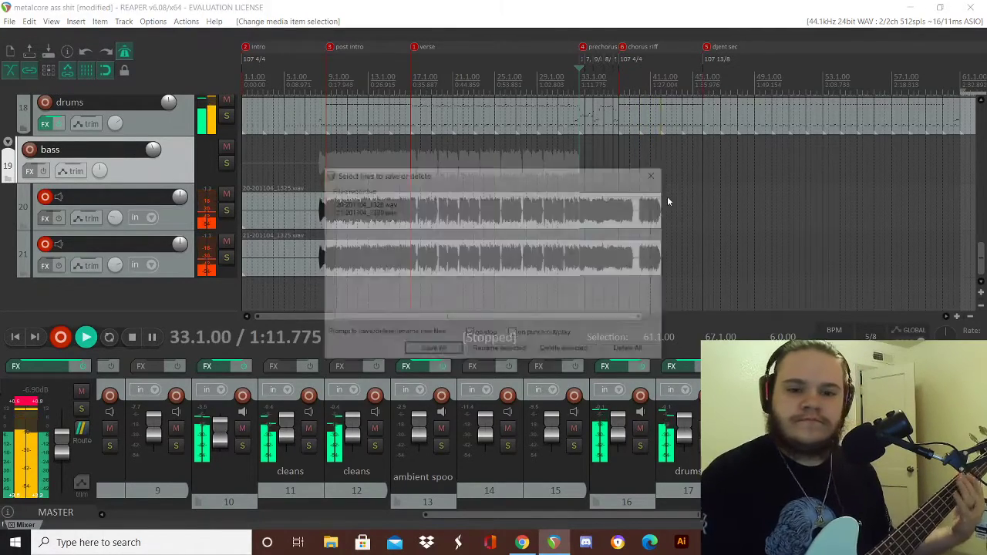
left_click(435, 349)
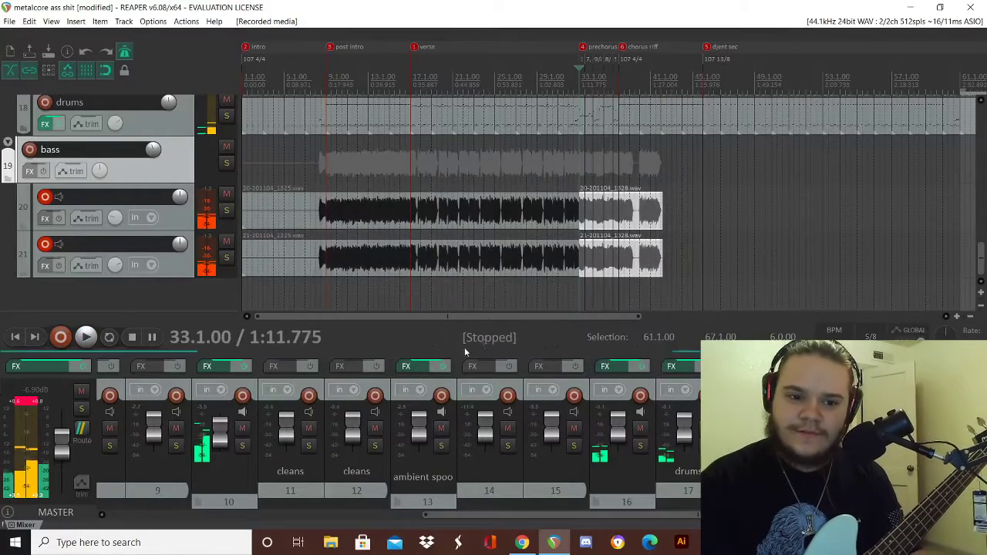
- Trim the two prechorus bass items to end at the chorus riff marker and play back their ending
left_click_drag(661, 217, 618, 285)
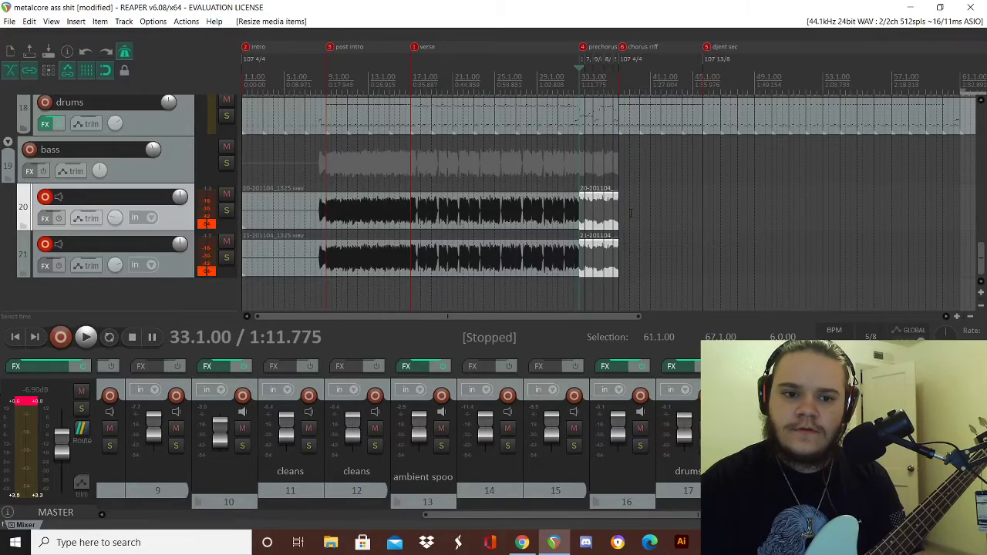
left_click(604, 182)
key("space")
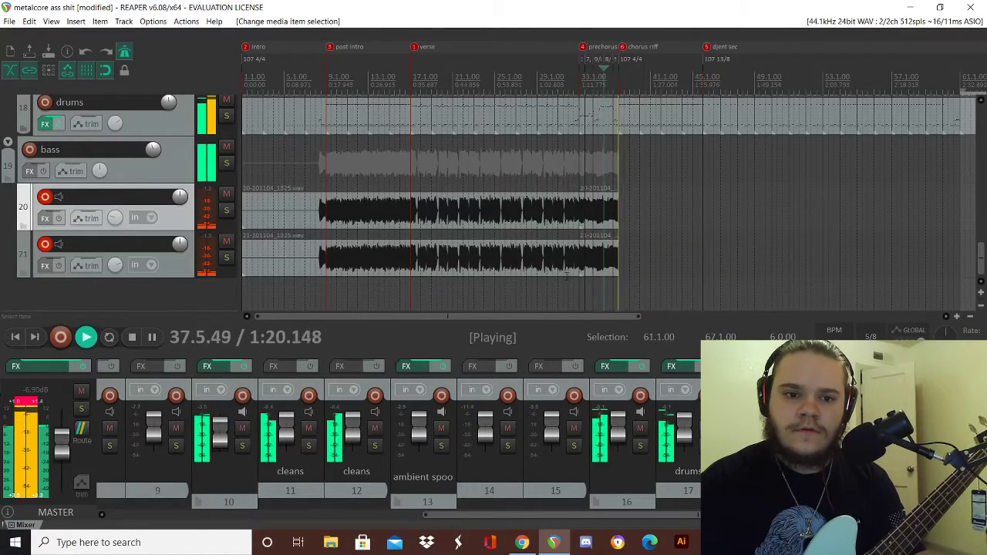
key("space")
- Record a bass take on both armed tracks from the chorus riff at bar 38 to about bar 61 and save all files
left_click(618, 166)
key("ctrl+r")
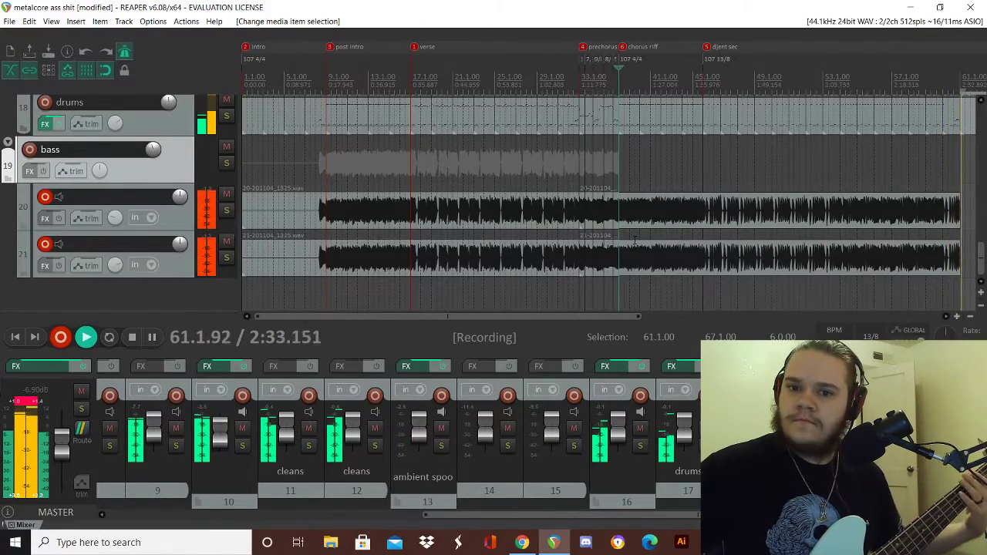
key("space")
key("Return")
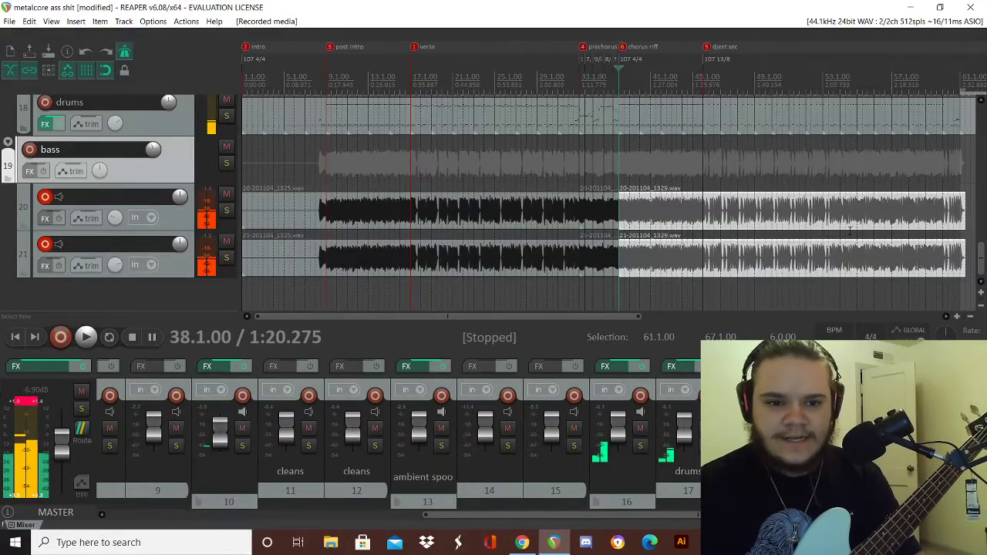
- Trim the two chorus riff bass items to end at the djent sec marker and play back from about bar 41
left_click_drag(604, 316, 712, 317)
left_click_drag(775, 216, 506, 285)
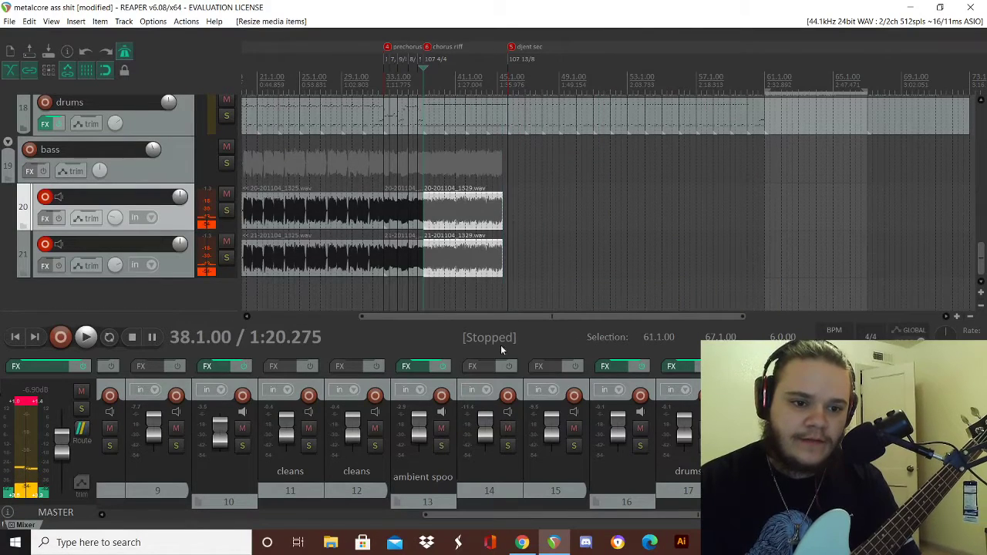
left_click(503, 237)
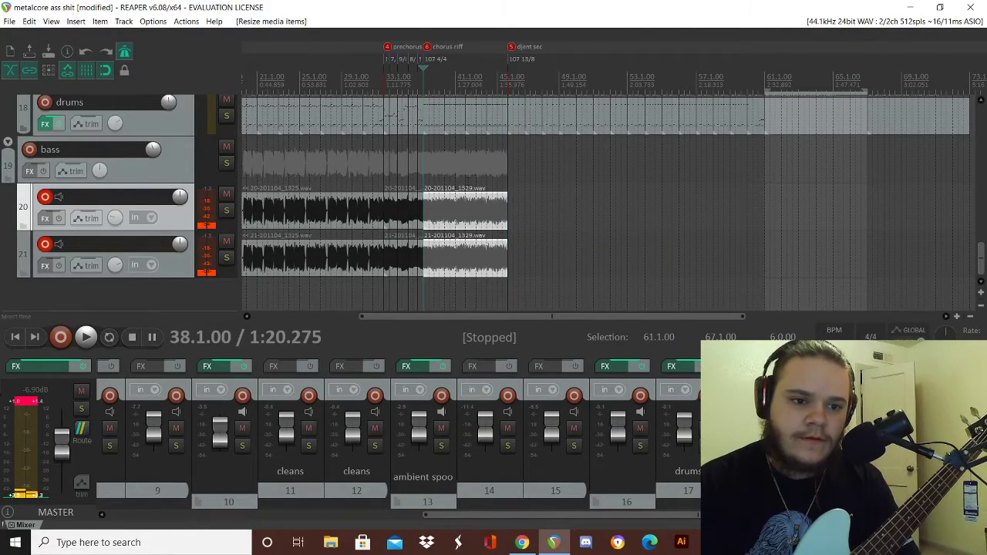
left_click(466, 162)
key("space")
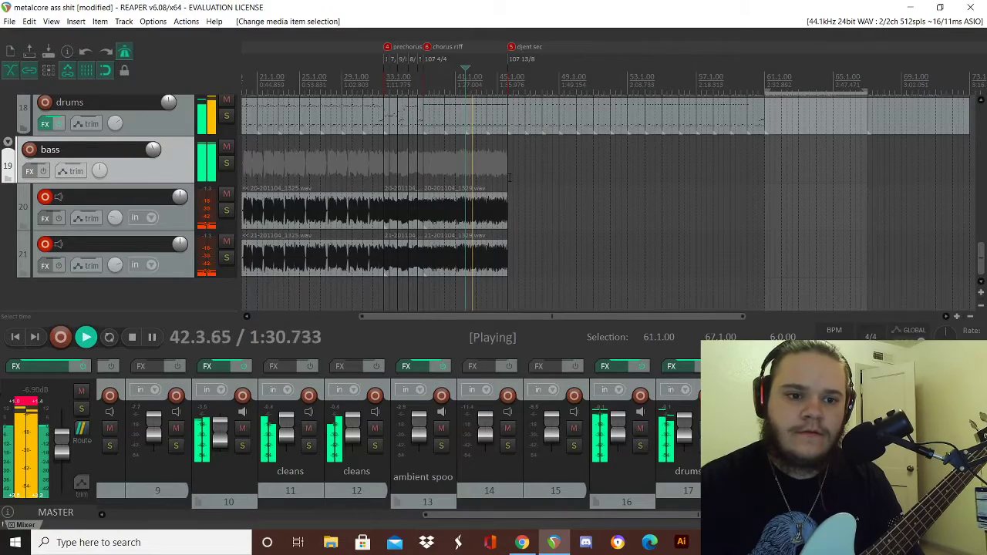
- Record a bass take on both armed tracks from the djent sec marker at bar 46 to about bar 61 and save all files
left_click(509, 178)
key("space")
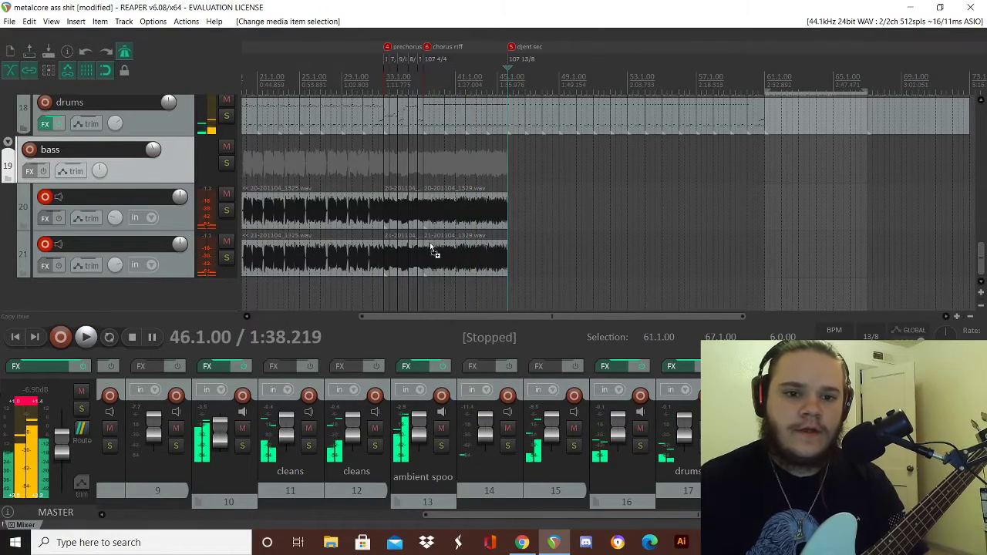
key("ctrl+r")
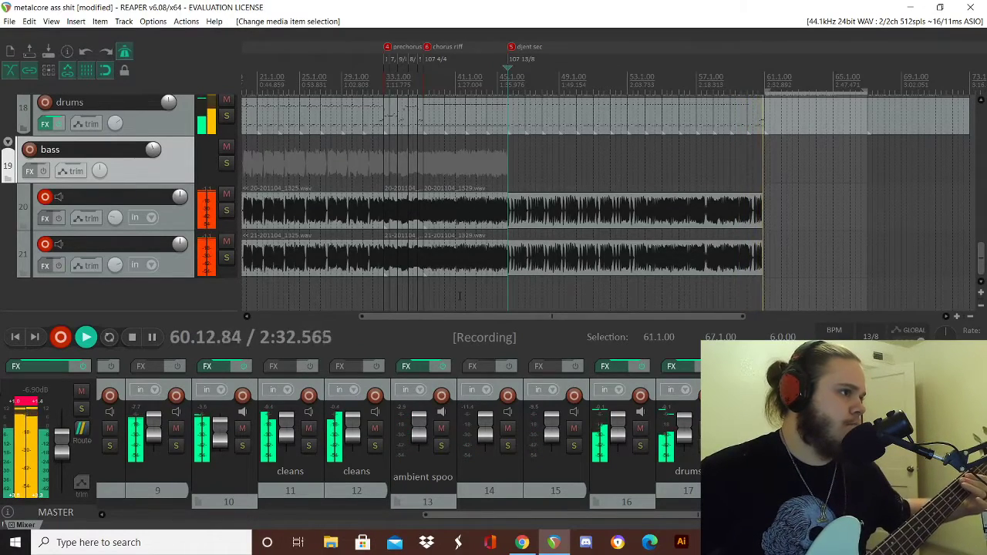
key("space")
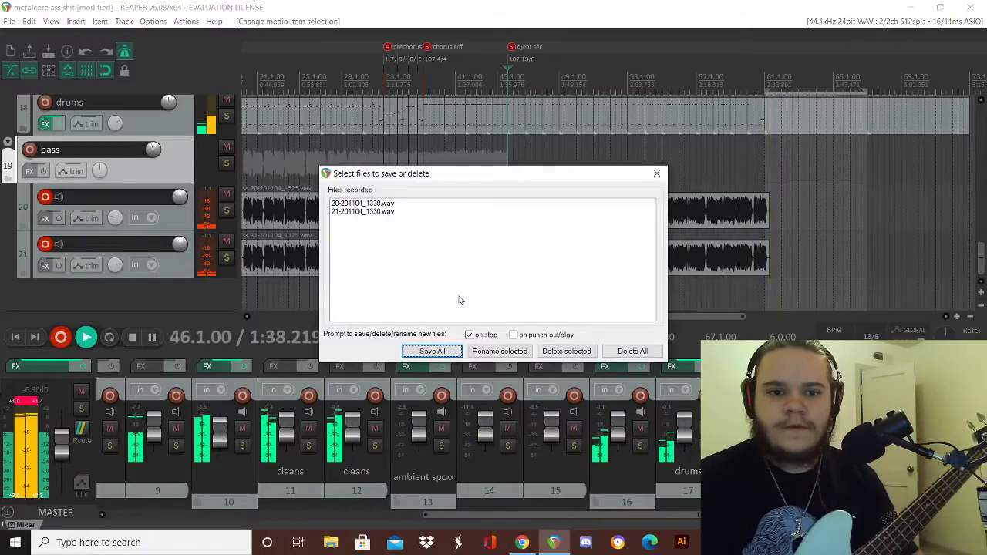
key("Return")
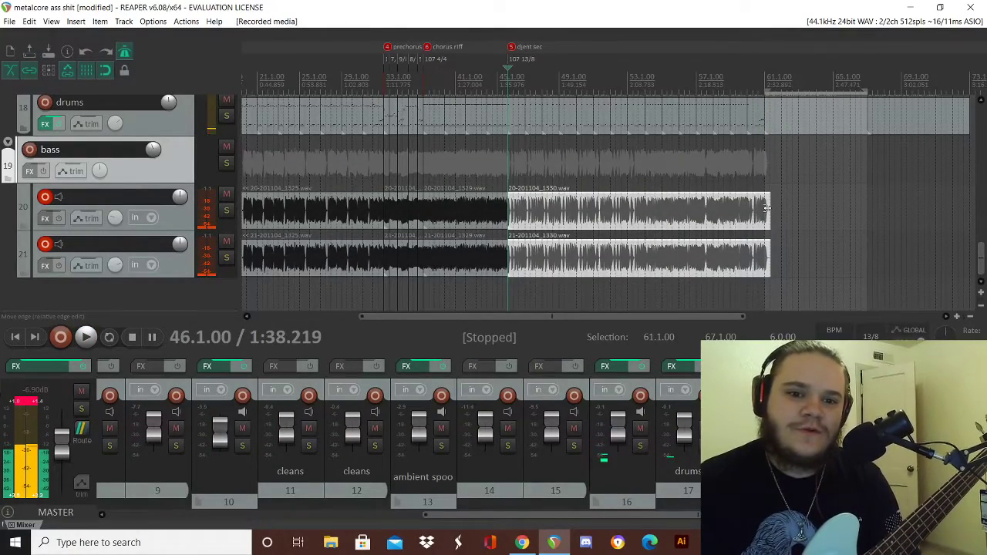
- Trim the two djent sec bass items back to about bar 53 and play back their ending, followed by the whole section from the marker
left_click_drag(767, 208, 627, 344)
left_click(628, 173)
key("space")
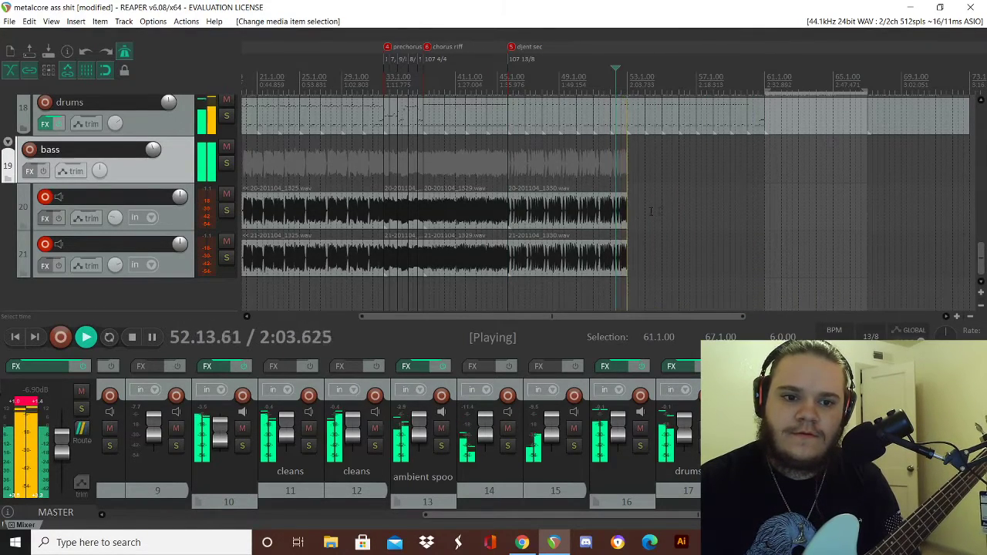
key("space")
key("5")
key("space")
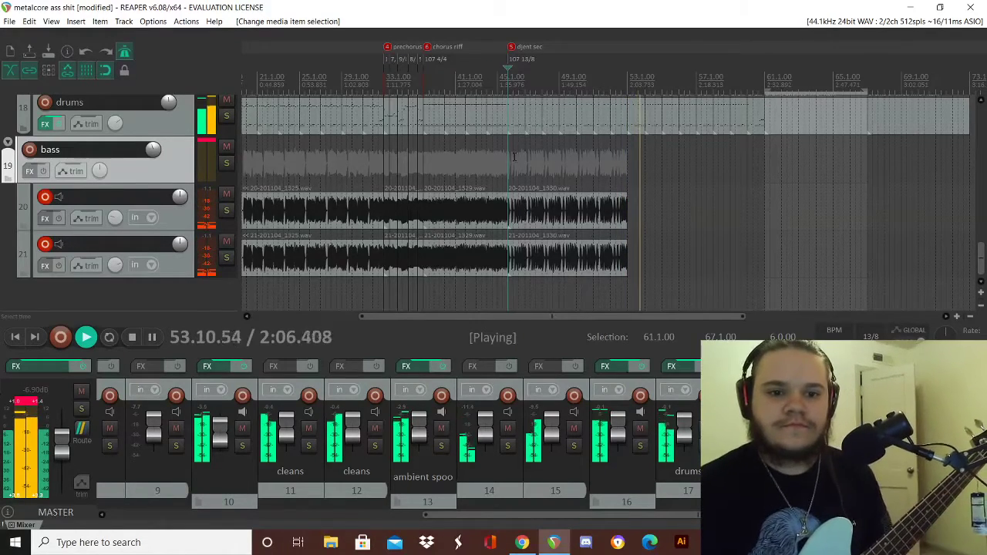
key("space")
- Extend both djent sec bass items to about bar 54 and play back their new ending
double_click(621, 218)
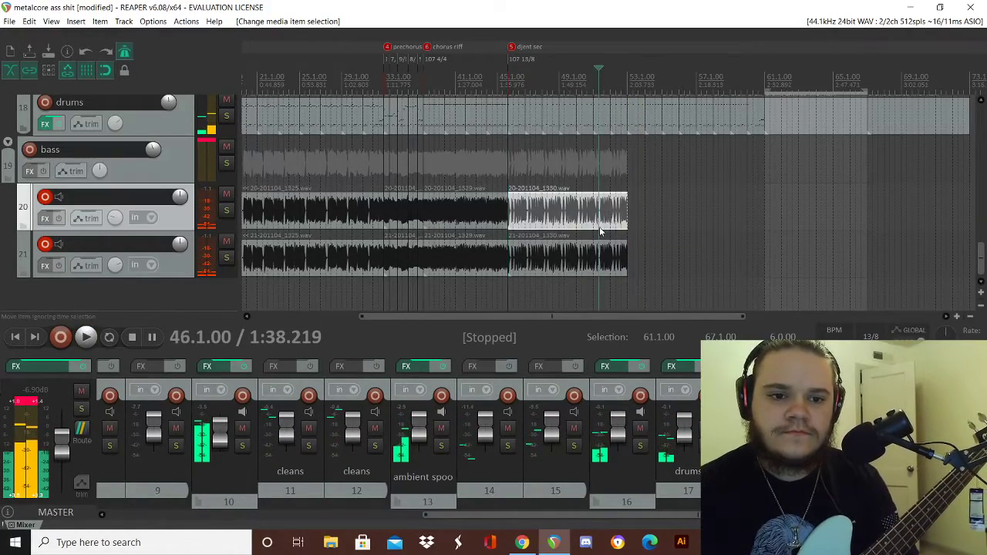
key("Escape")
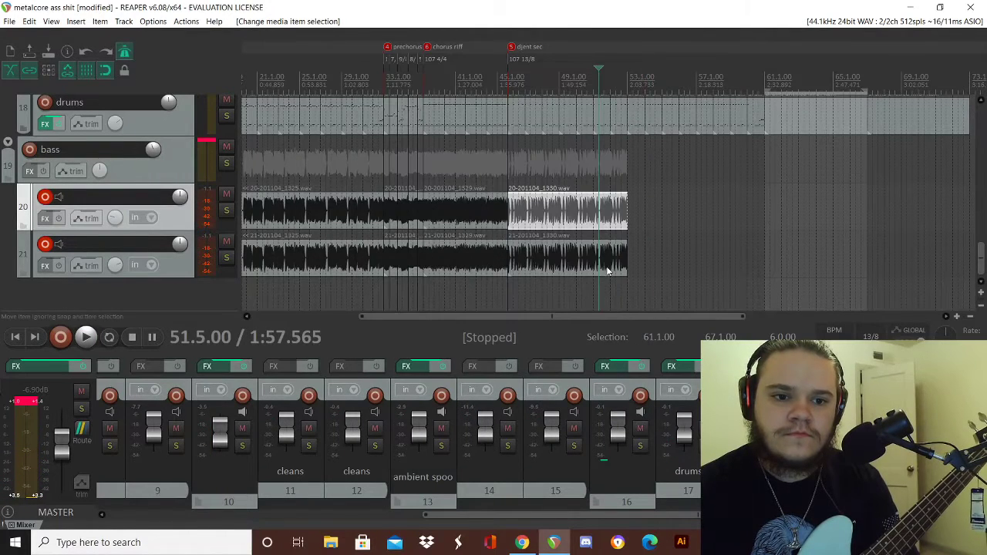
left_click(614, 247, "ctrl")
left_click_drag(627, 217, 645, 240)
left_click(635, 167)
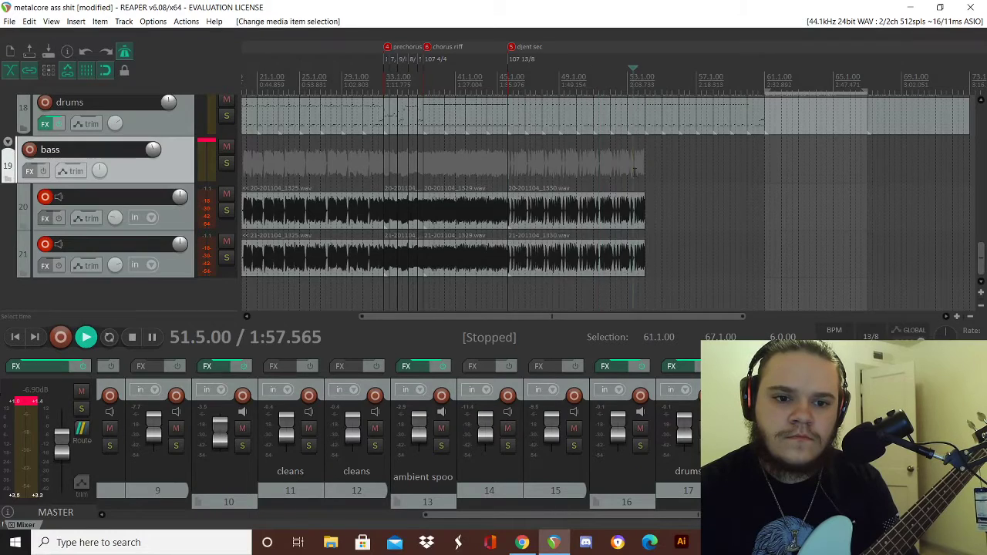
key("space")
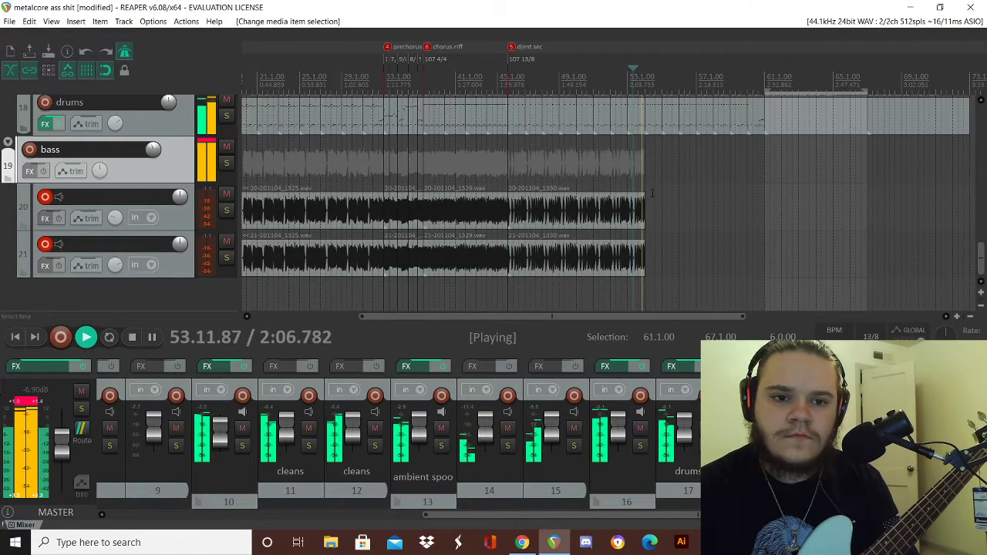
key("space")
- Delete the djent sec bass items from both bass tracks
left_click(530, 220)
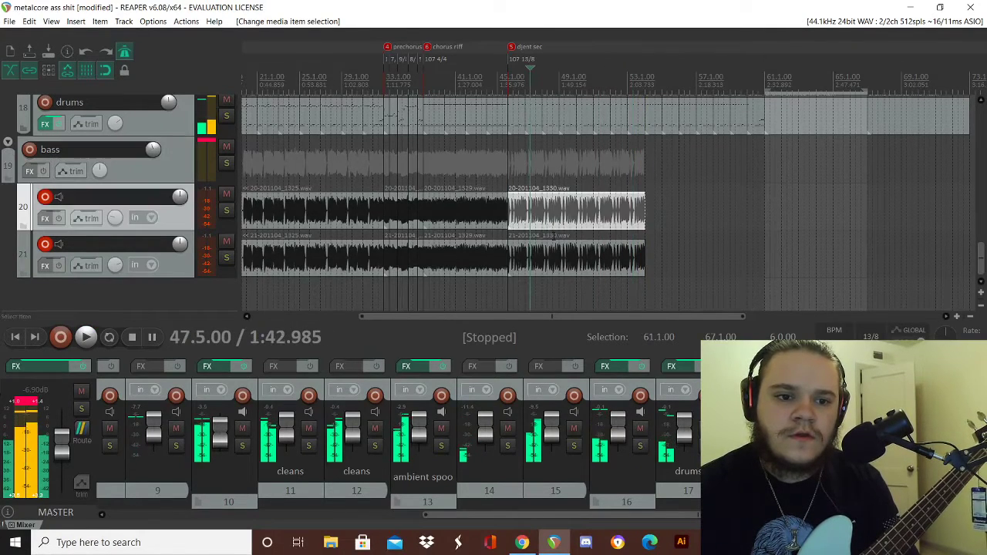
left_click(548, 252, "ctrl")
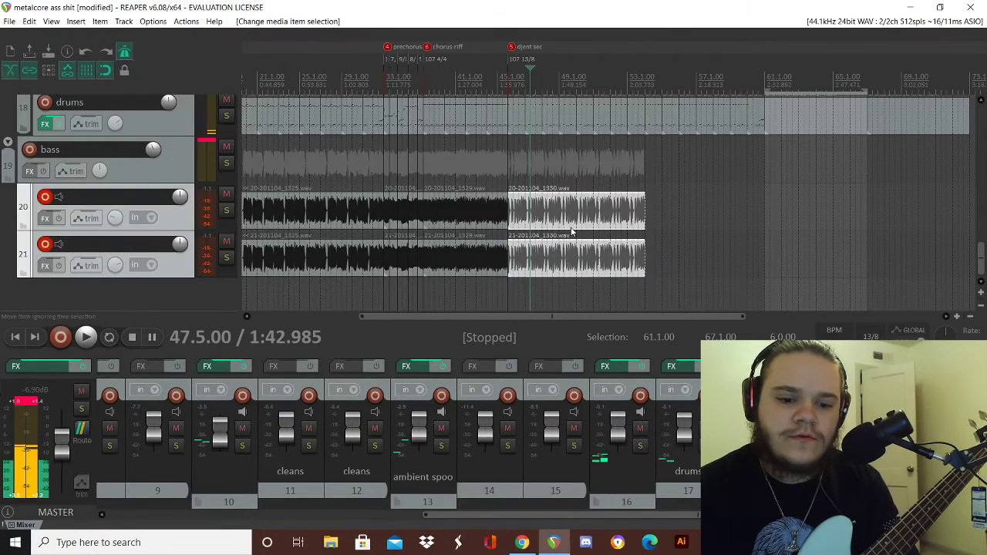
key("Delete")
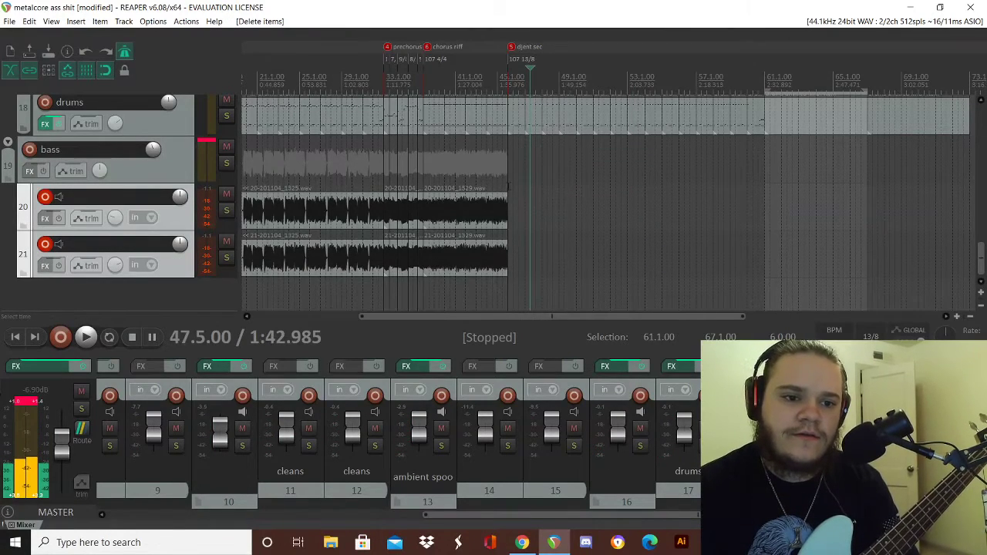
- Record a new bass take on both armed tracks from the djent sec marker to about bar 67 and save all files
left_click(519, 239)
key("ctrl+r")
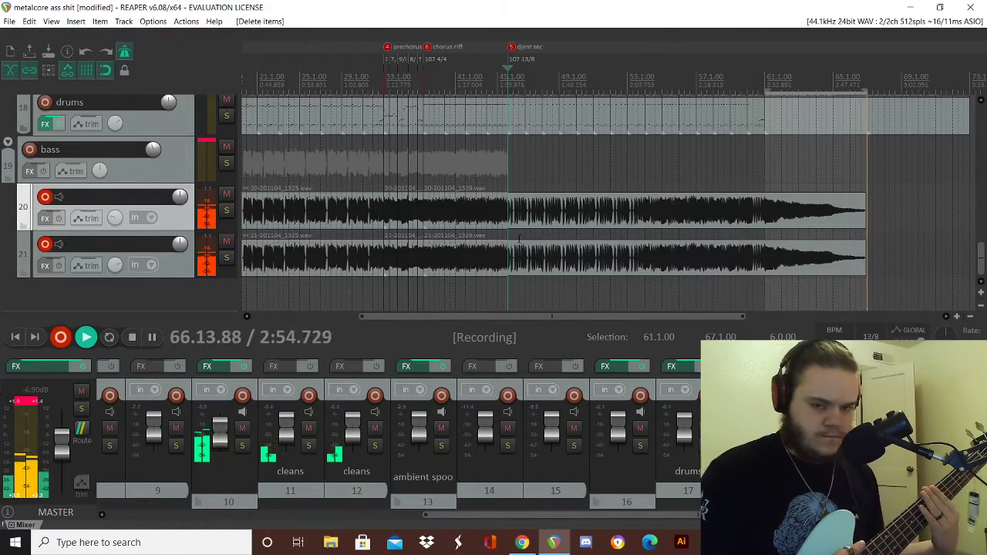
key("space")
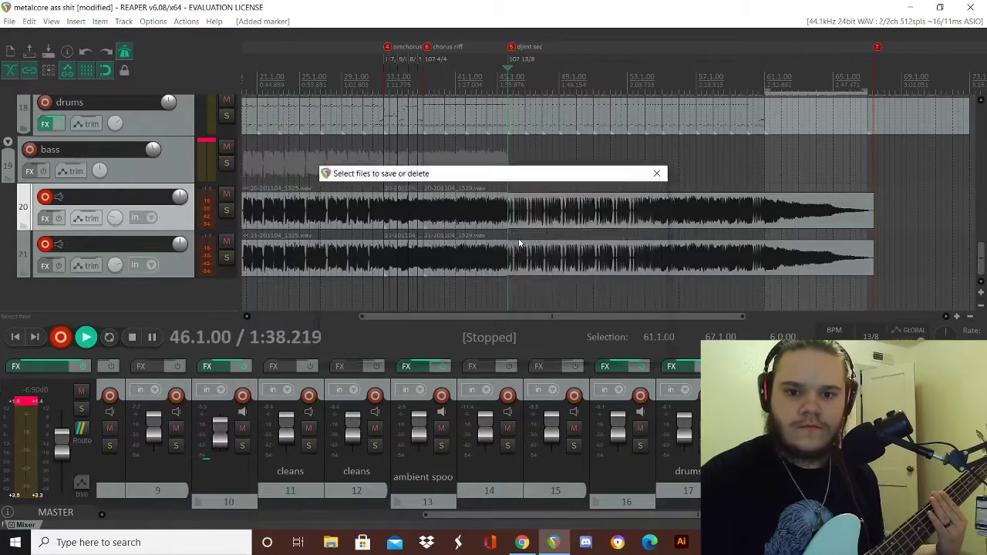
key("Return")
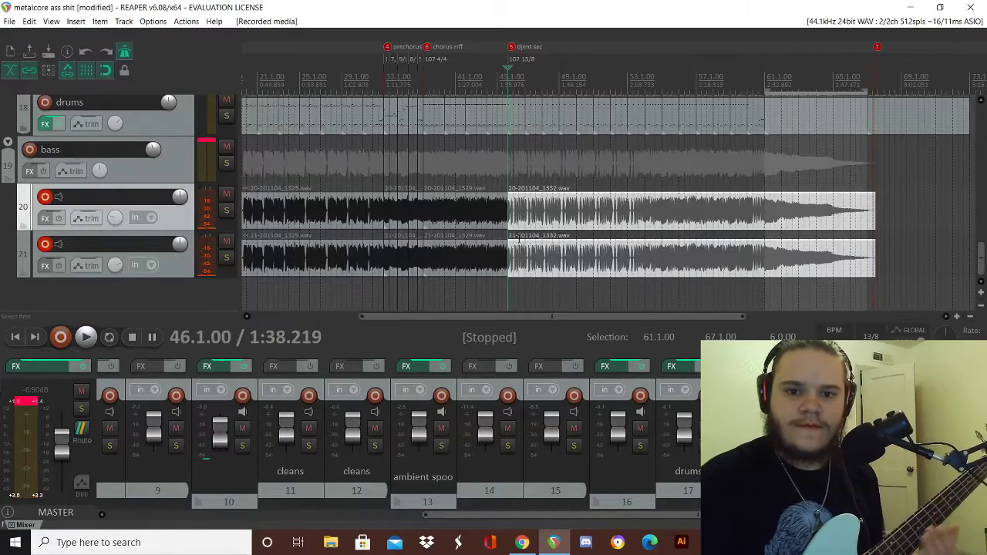
- Remove the stray marker 7 near bar 67 and undo the accidental deletion of the new djent sec bass items
left_click(878, 49)
key("Delete")
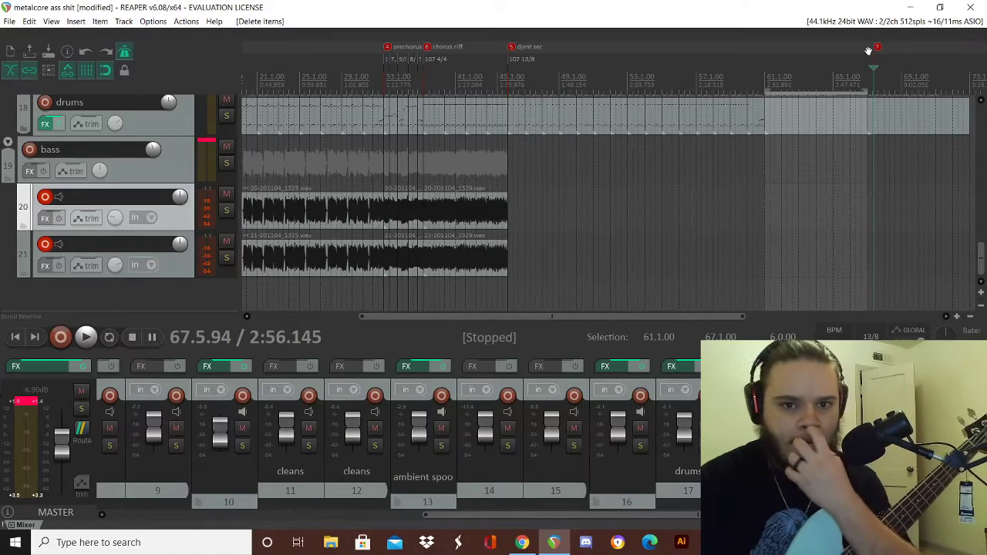
key("ctrl+z")
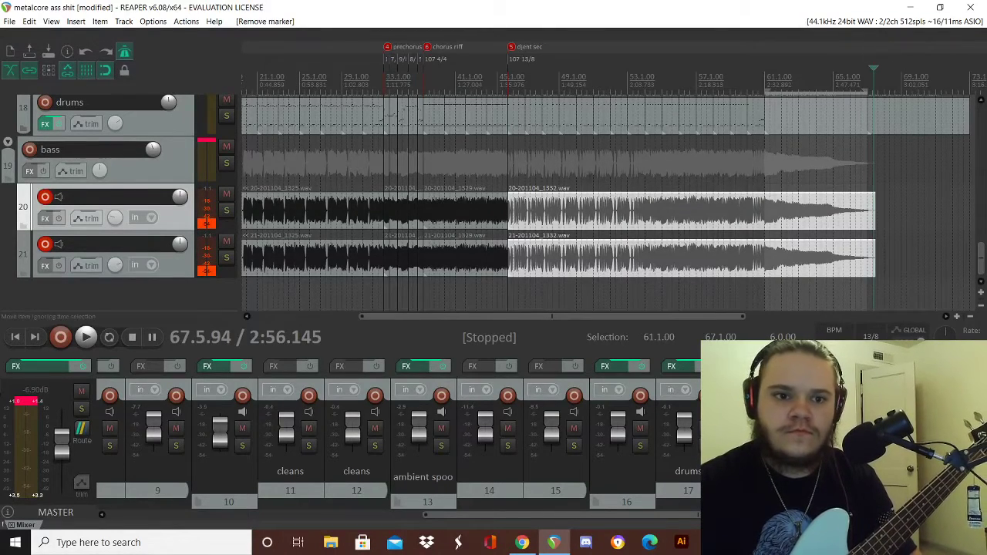
- Play back the new bass take from the djent sec marker
double_click(466, 52)
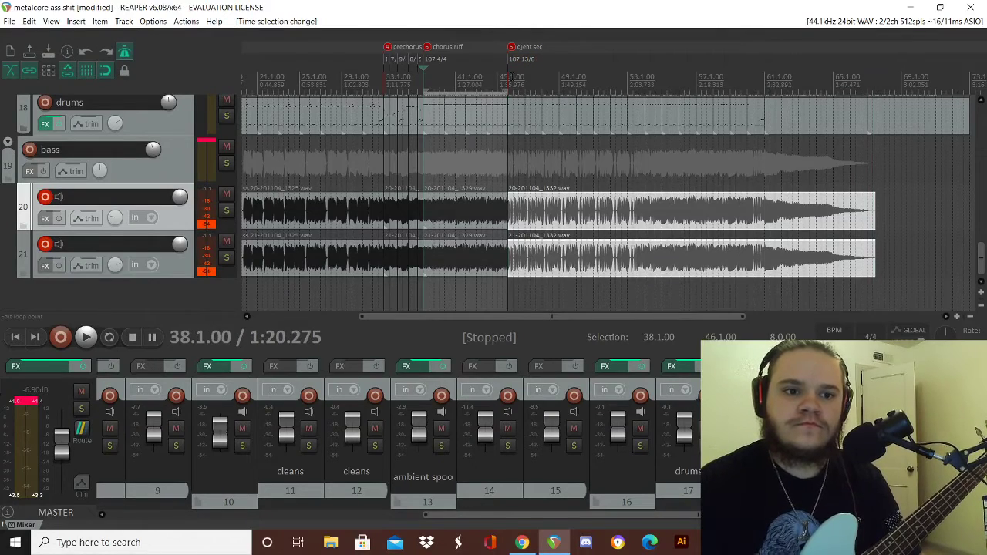
left_click(509, 76)
key("space")
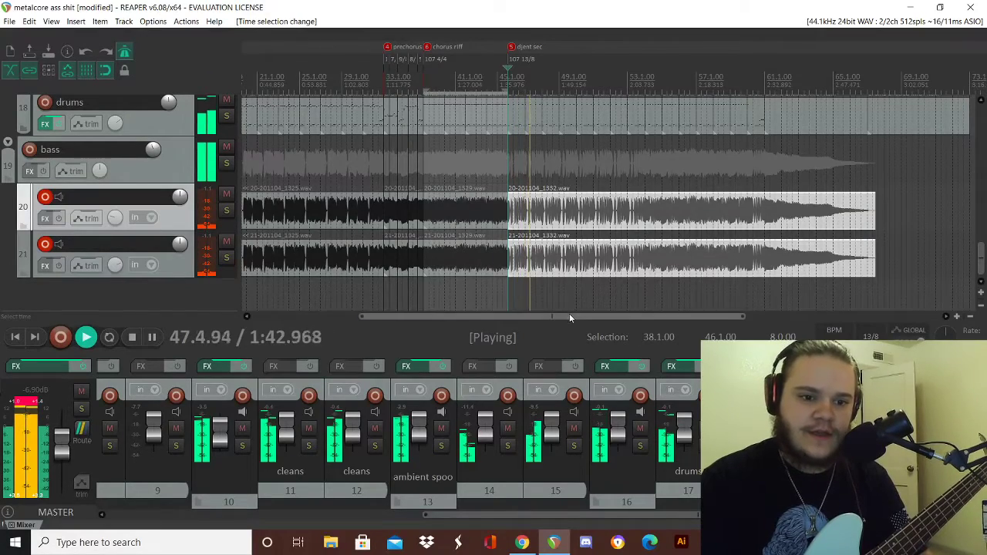
- Delete the two bass items spanning the intro through the verse and undo that deletion
left_click_drag(569, 313, 463, 314)
left_click(345, 212)
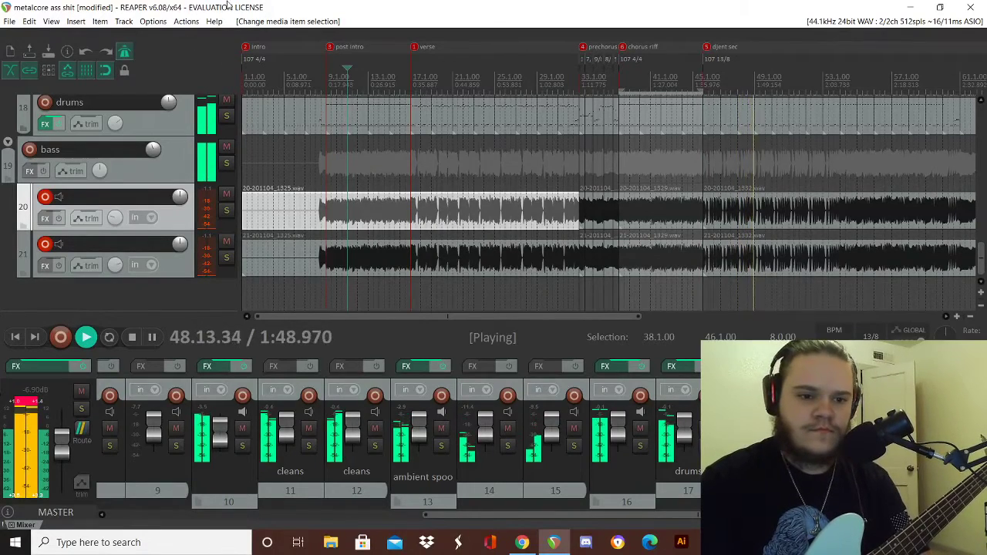
left_click(467, 241, "ctrl")
key("Delete")
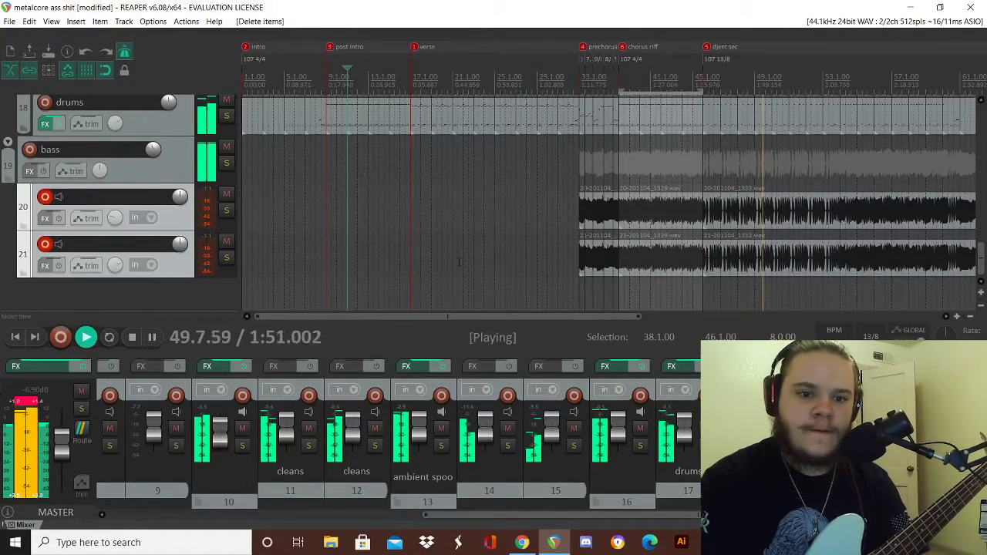
key("space")
left_click(15, 337)
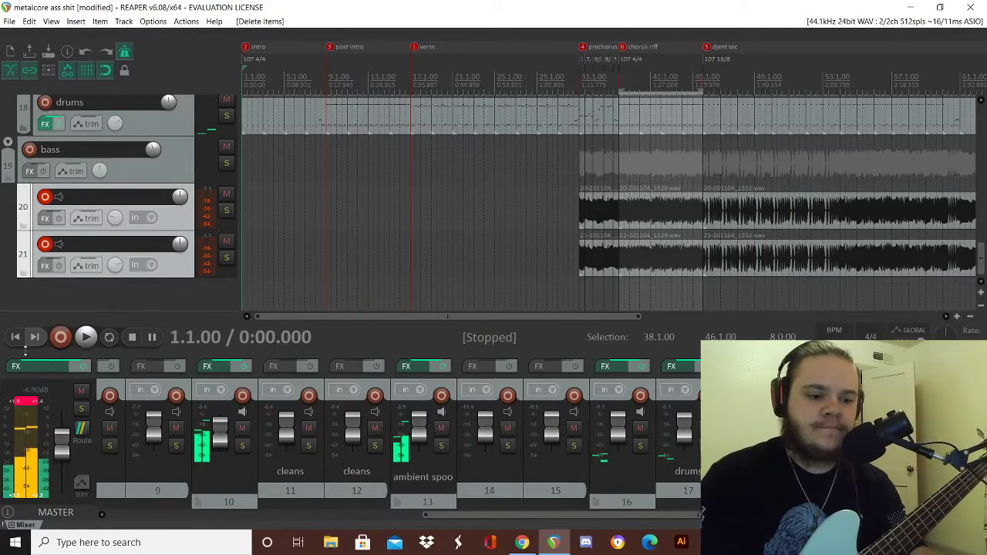
key("ctrl+z")
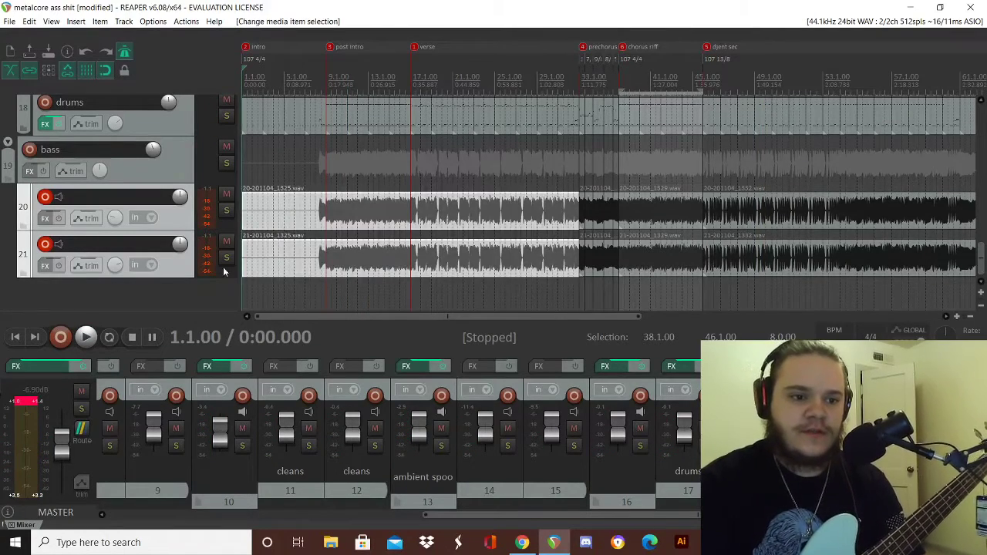
- Trim the start of the two opening bass items to the verse marker at bar 17 and play back from about bar 16
left_click_drag(249, 213, 407, 328)
left_click(404, 174)
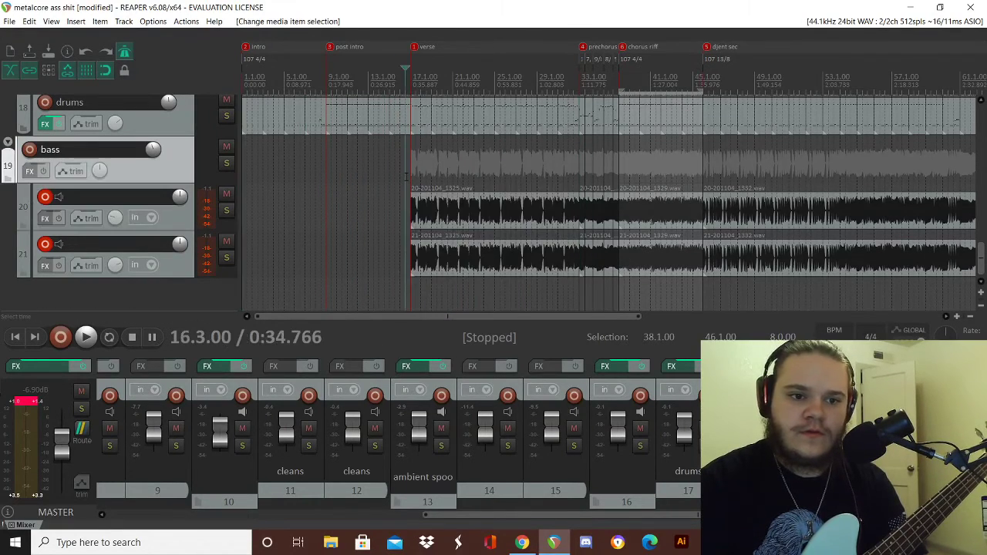
key("space")
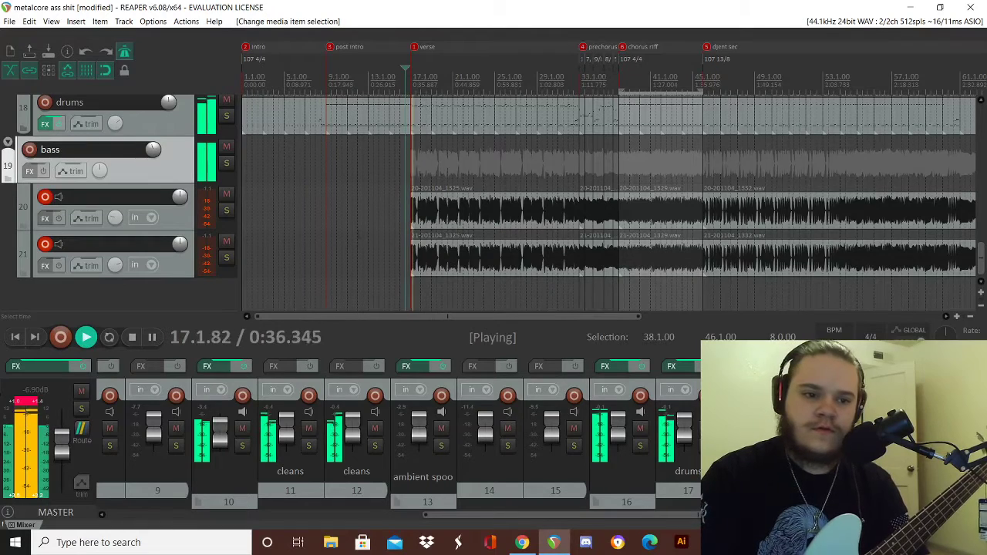
key("space")
- Select the time from bar 1 to bar 17, record the post intro bass on both armed tracks and stop the recording
left_click(12, 339)
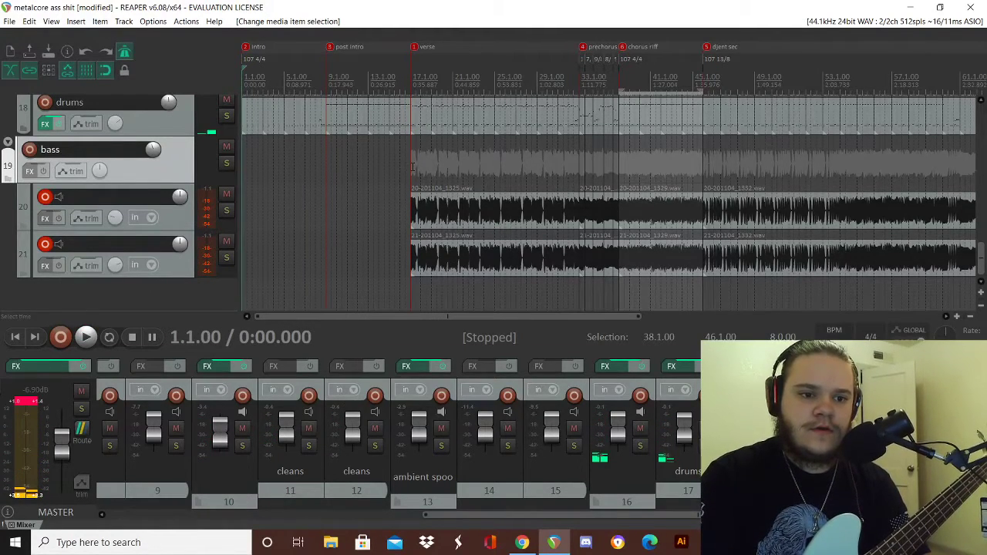
left_click_drag(411, 171, 244, 274)
key("ctrl+r")
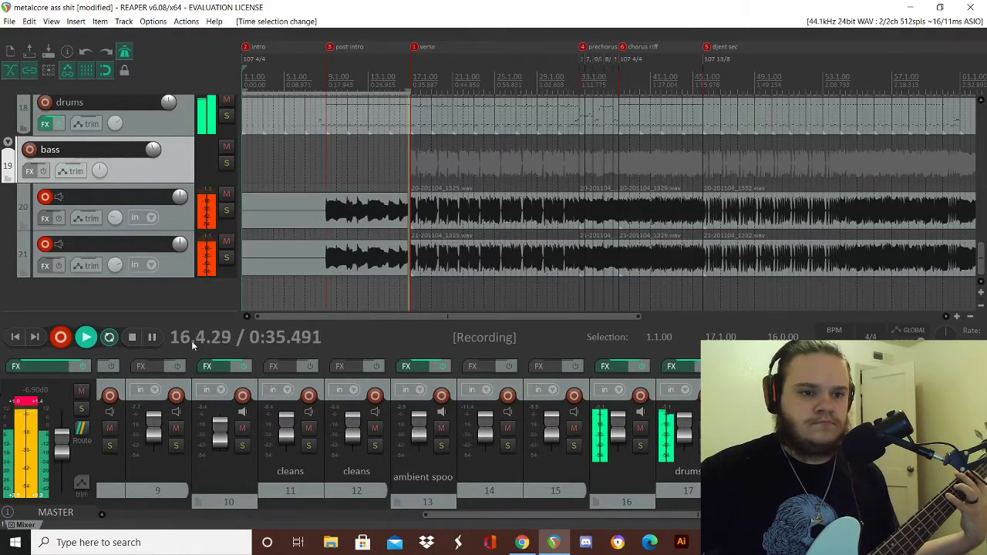
key("space")
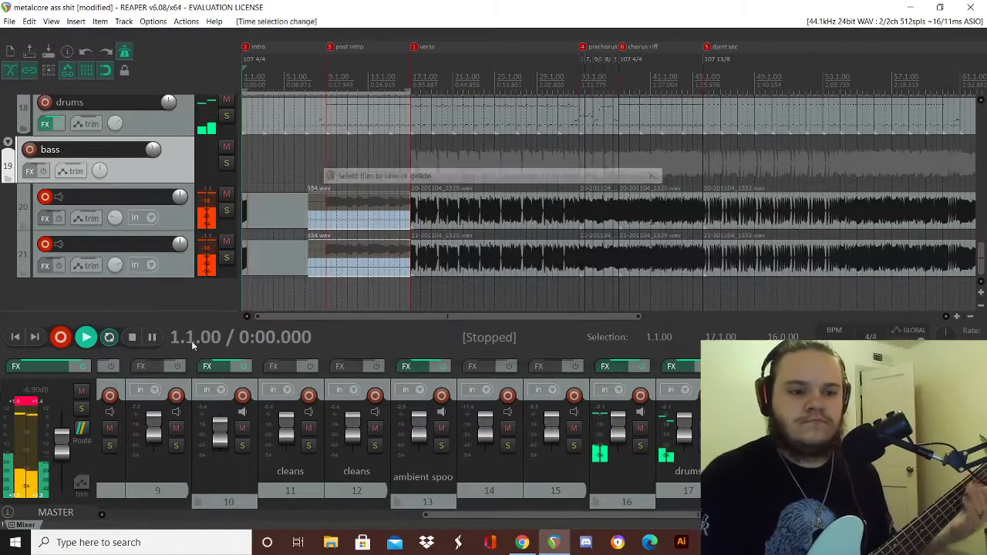
- Switch both post intro bass items to take 1 and play back from the post intro marker
left_click(353, 202)
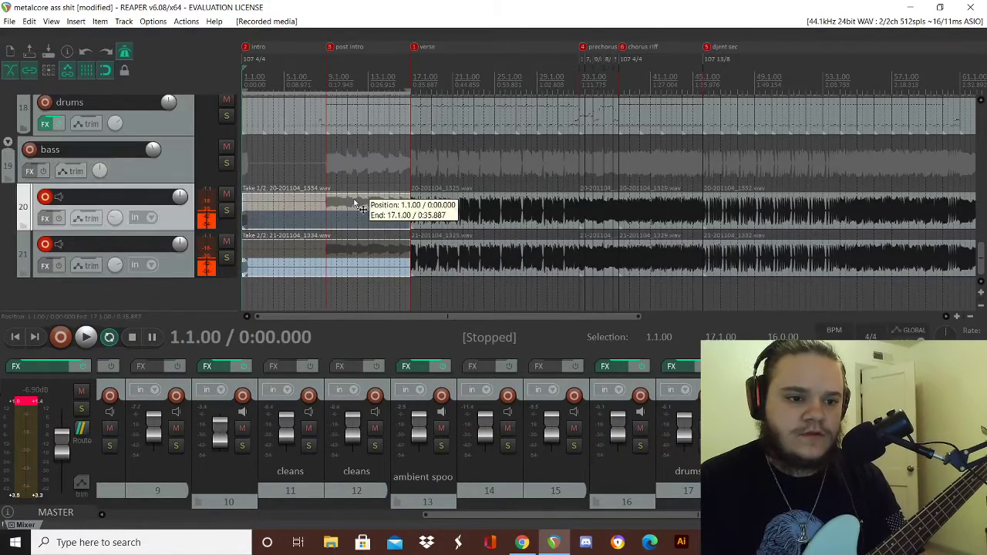
key("t")
left_click(331, 158)
key("space")
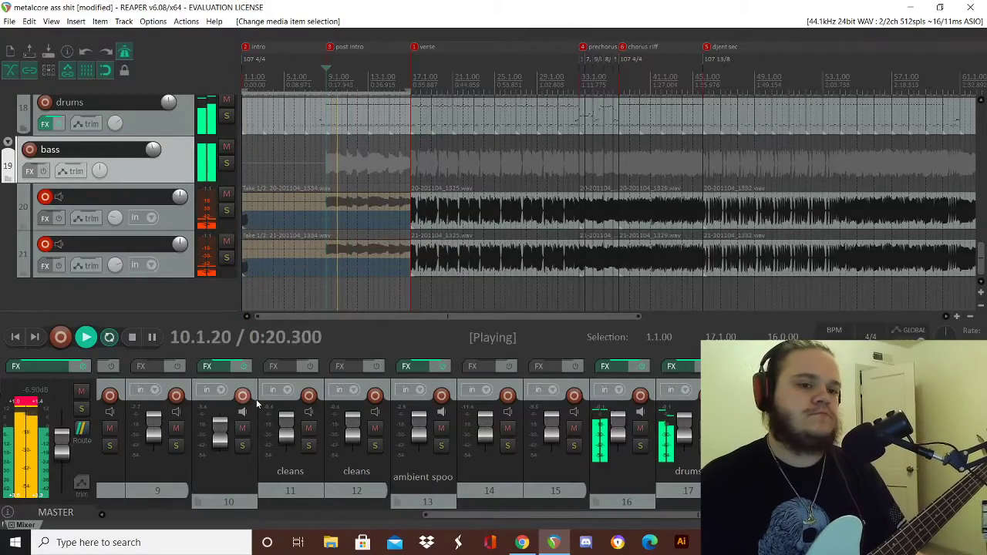
- Listen to the post intro with the bass folder soloed, and with the folder above the backing tracks soloed for comparison
left_click(226, 163)
scroll(128, 193, "up", 2)
scroll(128, 199, "up", 8)
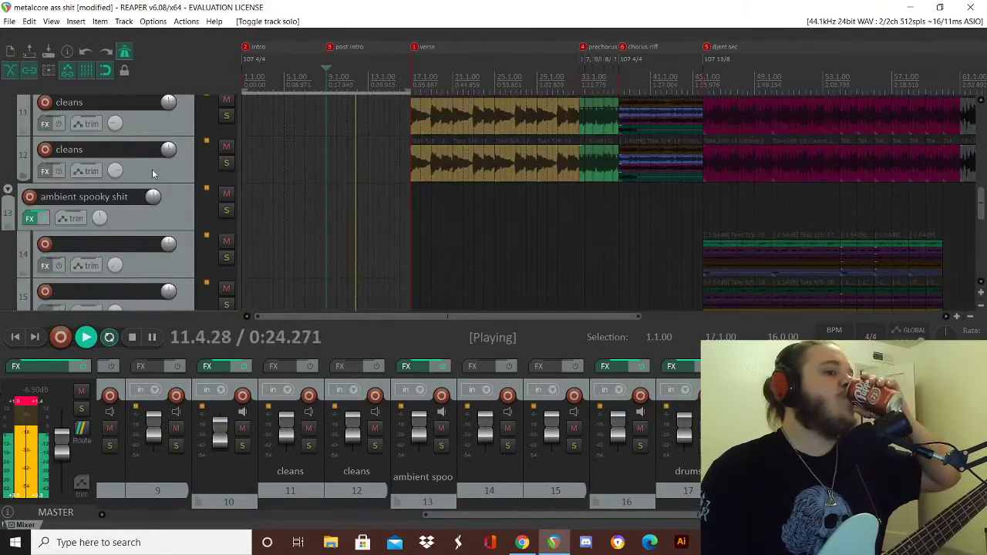
scroll(135, 205, "up", 10)
scroll(193, 154, "down", 2)
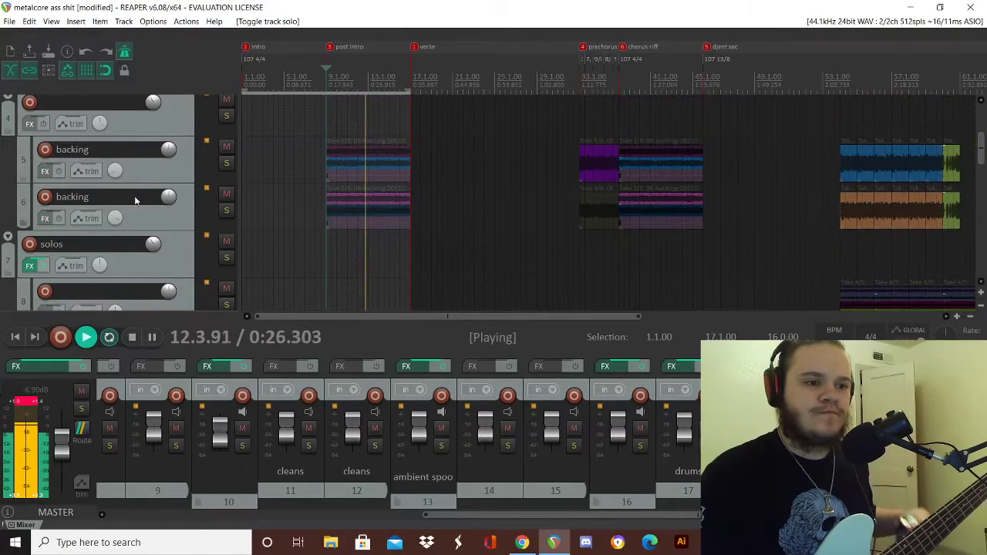
left_click(226, 115)
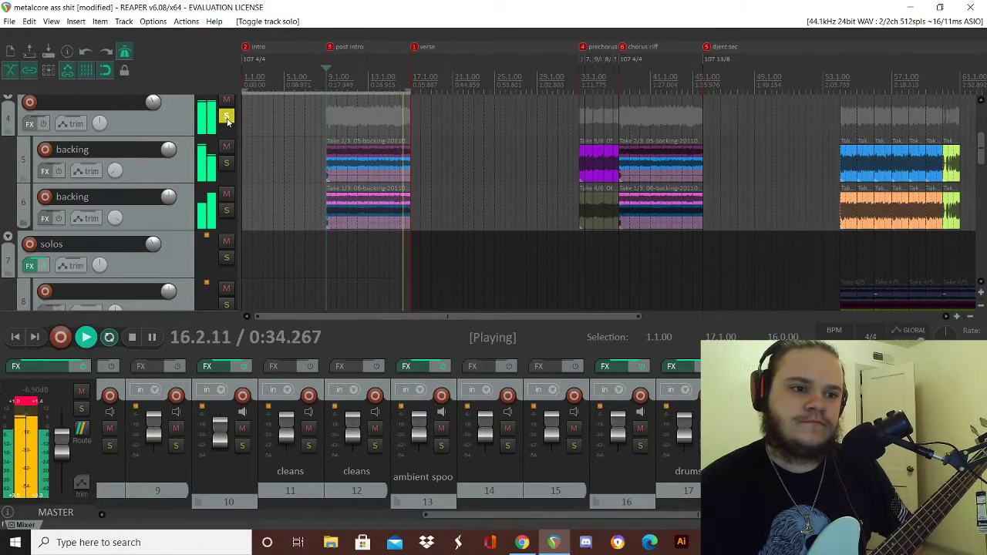
key("space")
key("space")
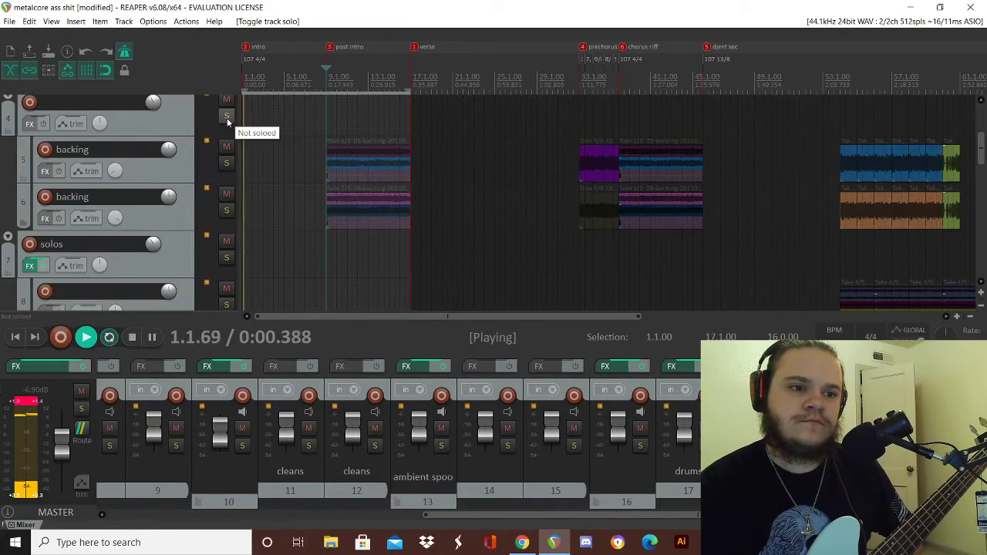
- Listen to the opening with the bass folder soloed for comparison, and return to the full mix
left_click(323, 128)
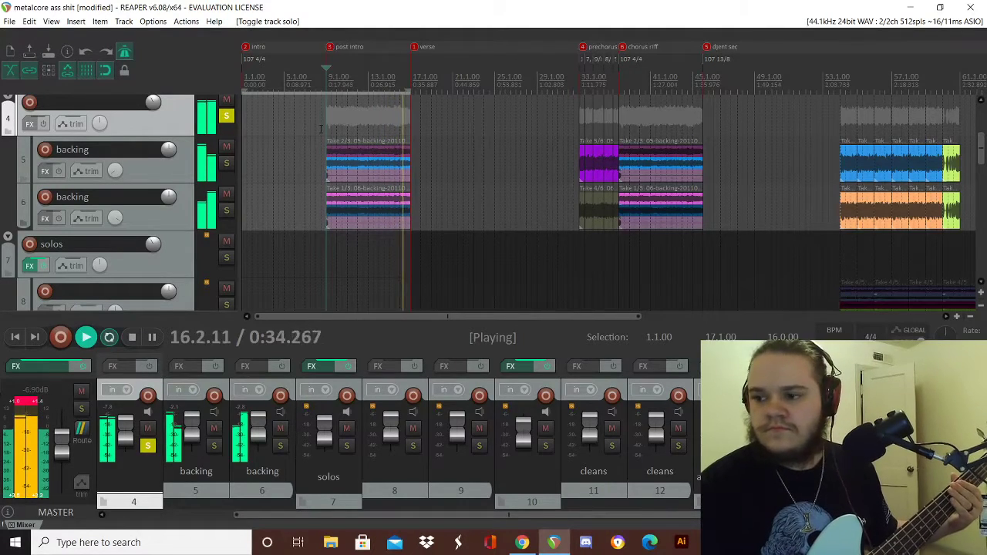
scroll(160, 178, "down", 5)
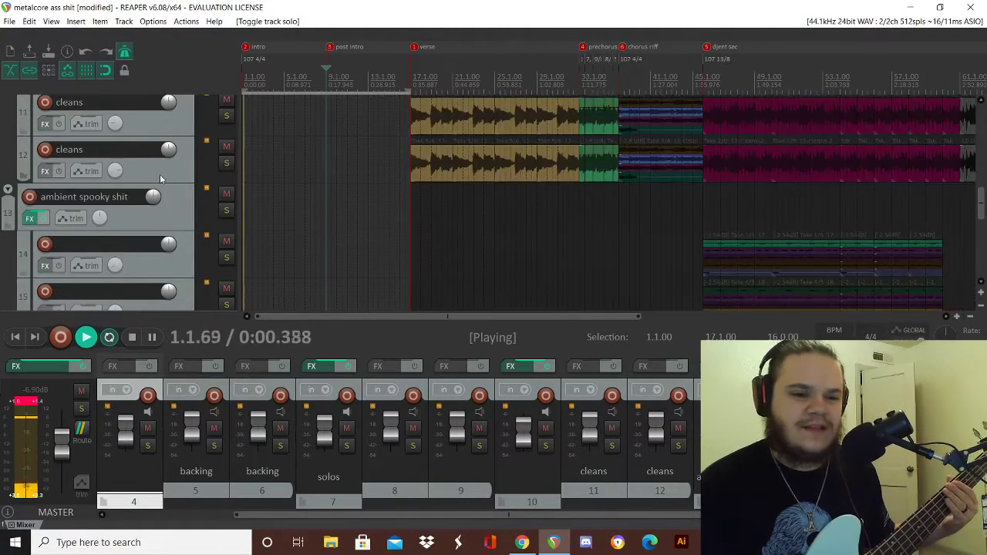
scroll(160, 175, "down", 4)
left_click(226, 210)
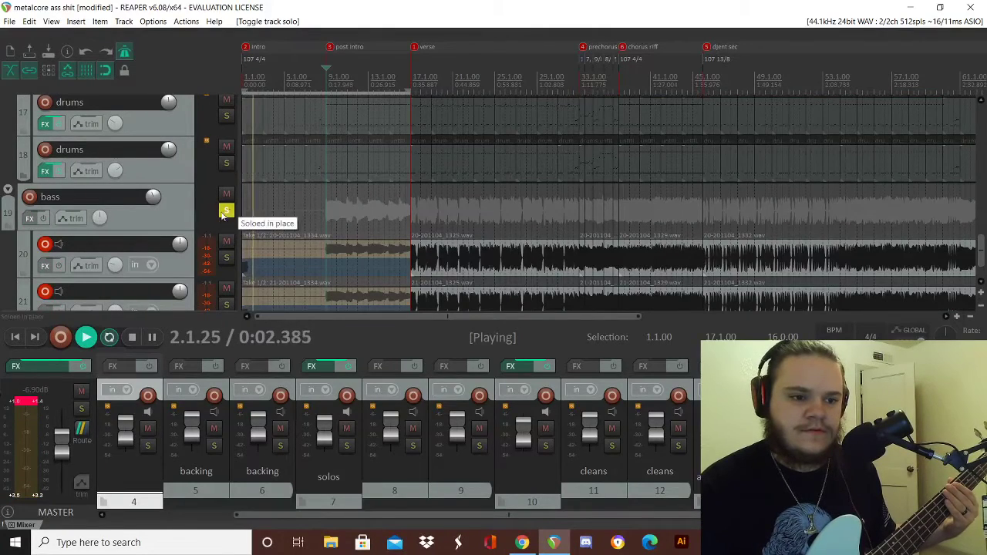
left_click(226, 210)
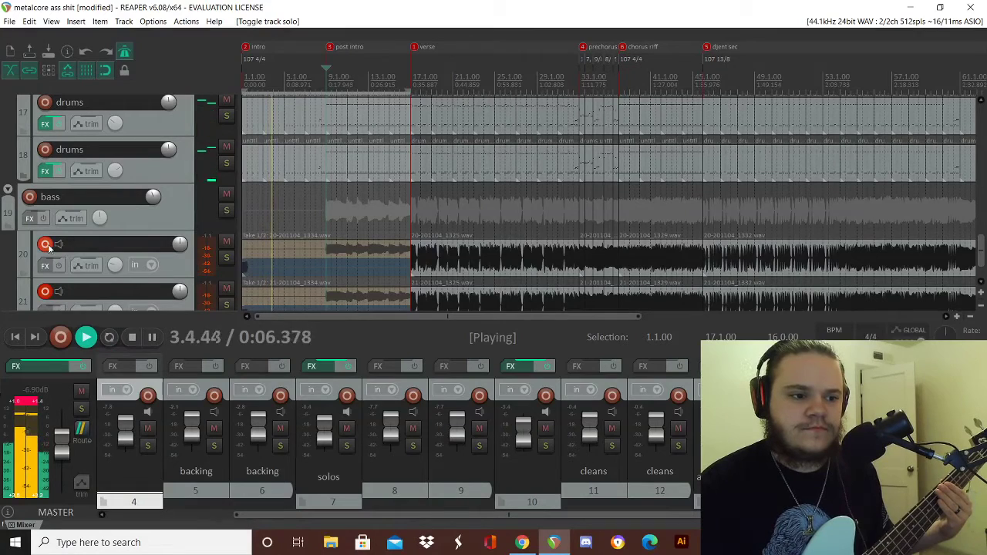
- Disarm both bass tracks and play the full mix from about bar 8, just before the post intro marker
left_click(46, 245)
left_click(45, 291)
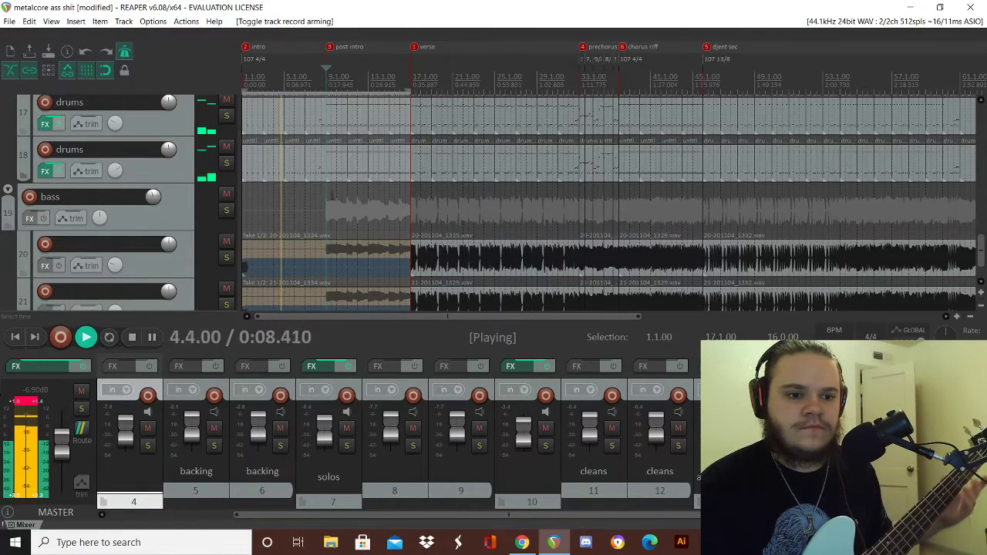
left_click(311, 208)
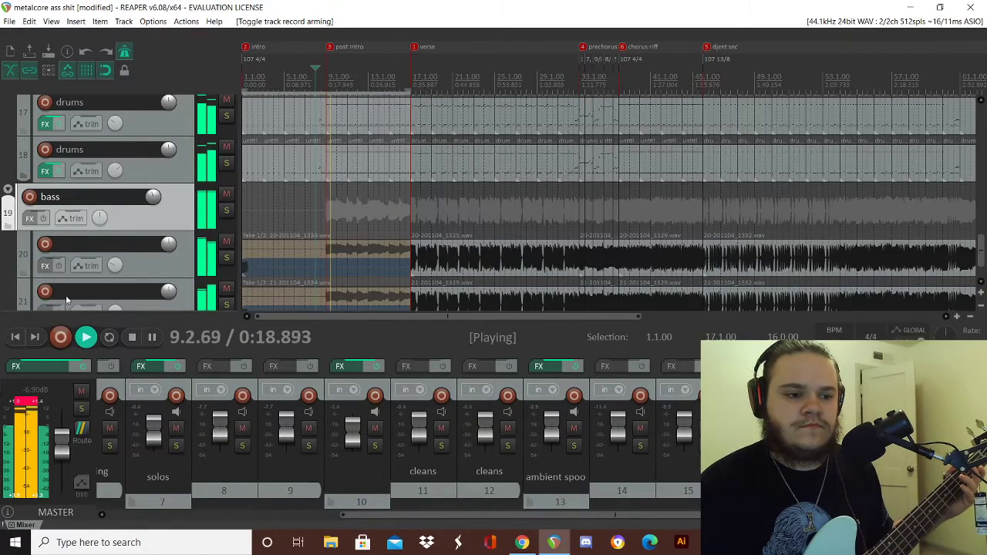
- Check the track levels in the mixer while the full mix plays through the post intro into the verse
left_click(36, 397)
scroll(376, 400, "down", 1)
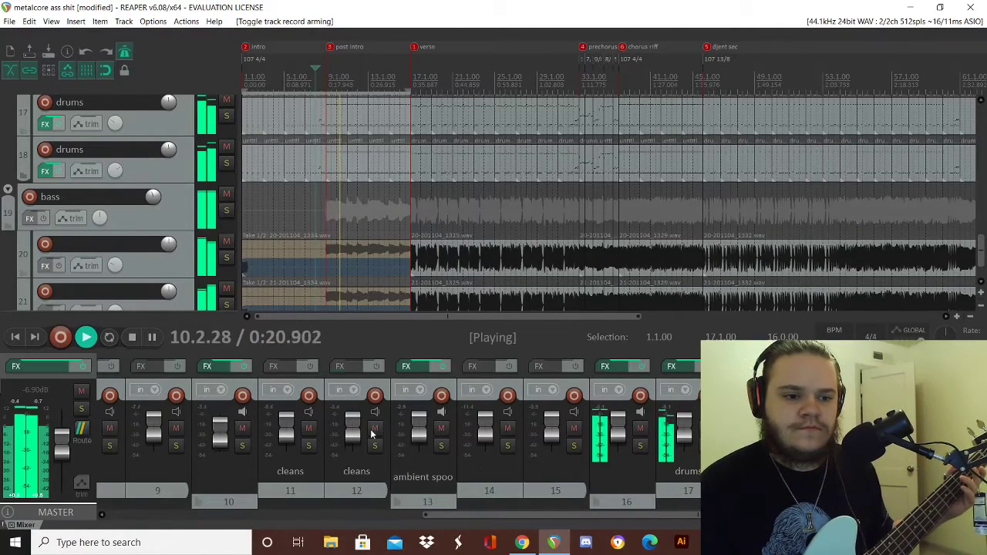
scroll(371, 438, "up", 4)
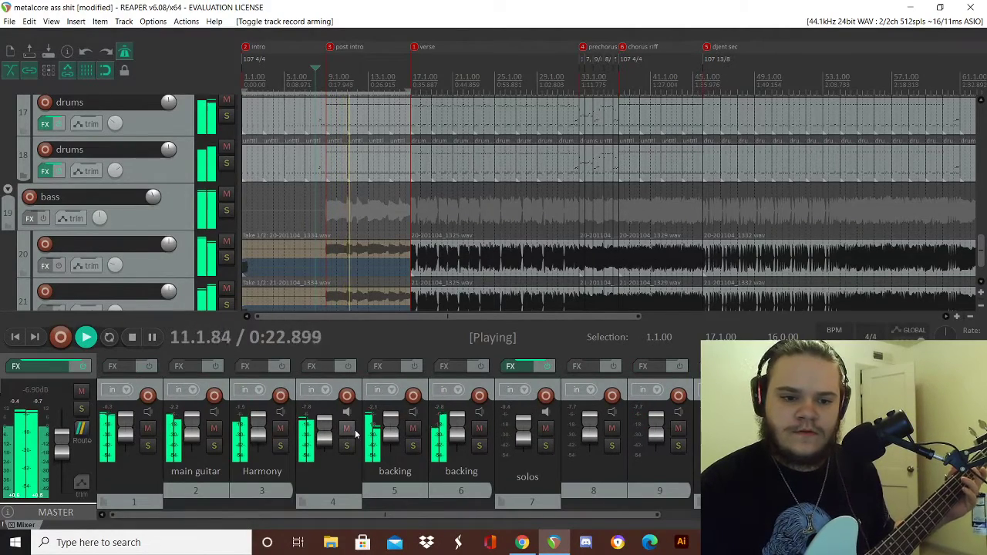
scroll(361, 430, "down", 4)
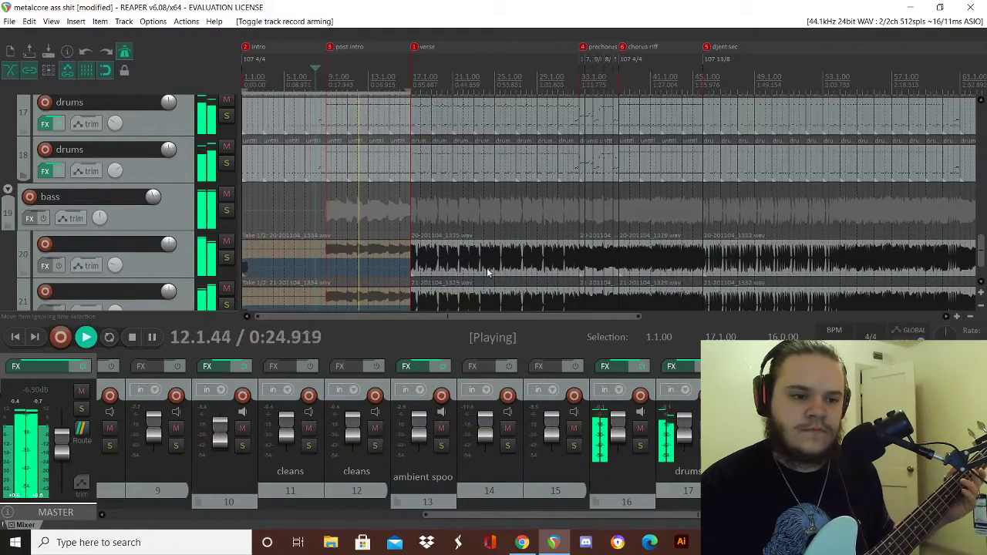
scroll(134, 186, "down", 1)
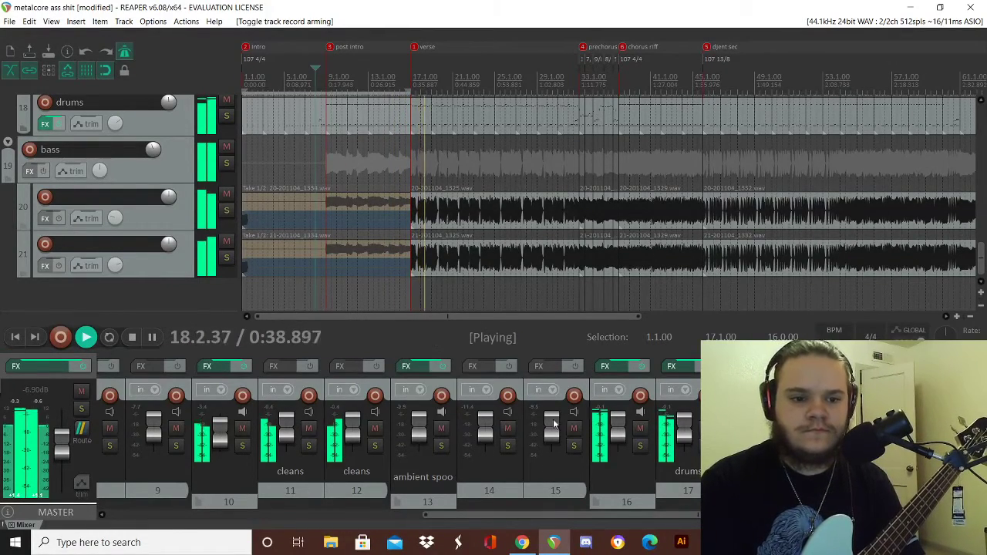
scroll(447, 74, "down", 4)
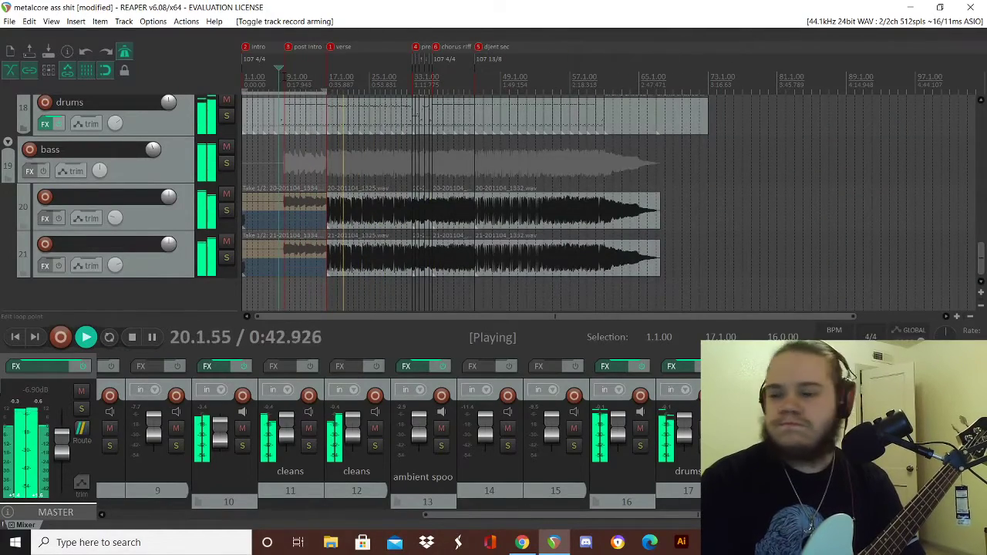
- Select the time from the post intro marker at bar 9 to the end of the bass items at bar 67
double_click(283, 81)
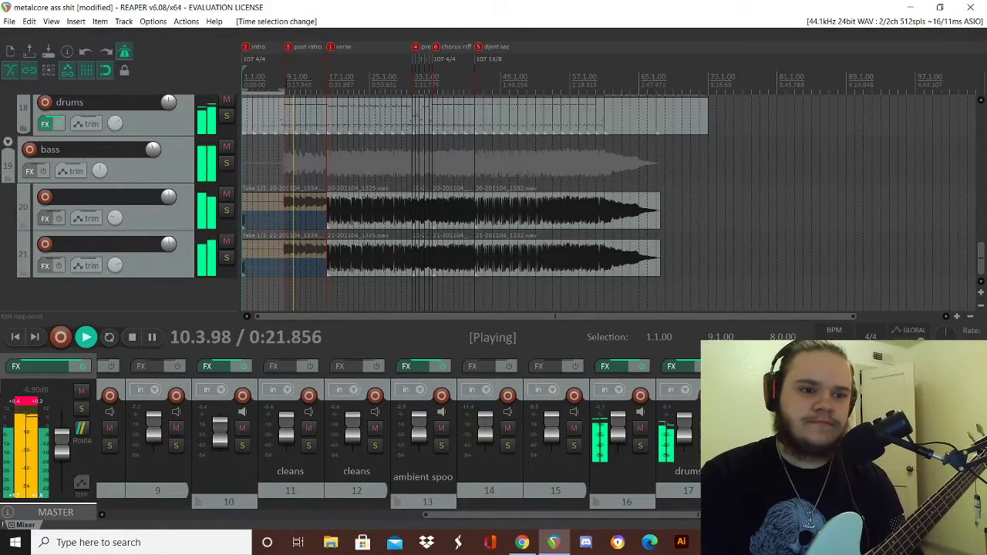
left_click_drag(289, 154, 323, 153)
left_click_drag(323, 108, 662, 278)
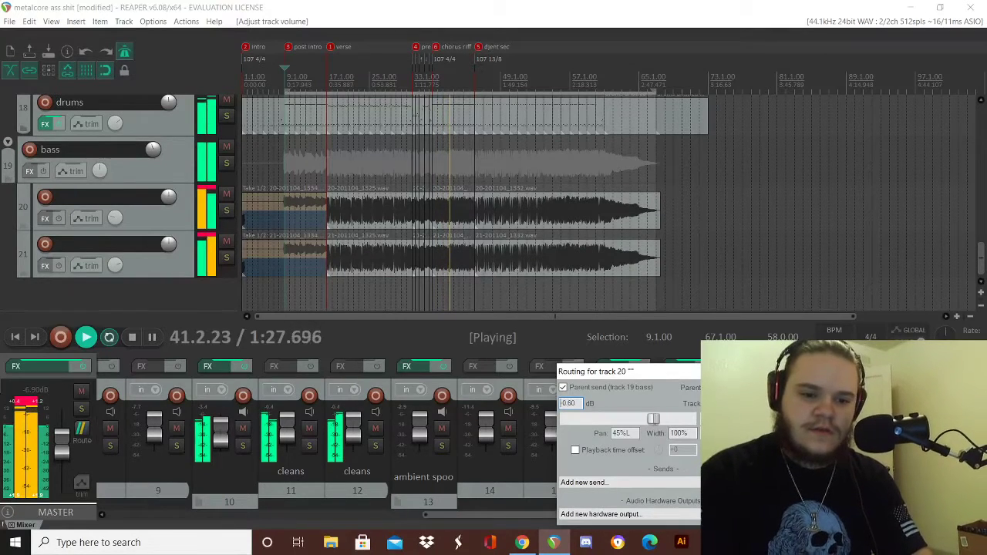
- Adjust the volumes of both bass tracks in their routing settings, with track 20 at -0.60 dB
key("Escape")
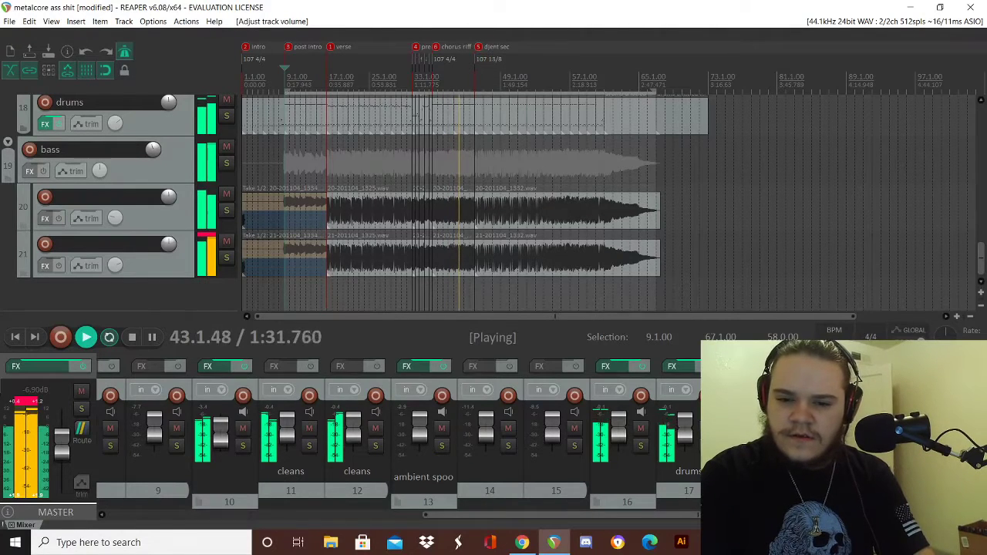
left_click(955, 441)
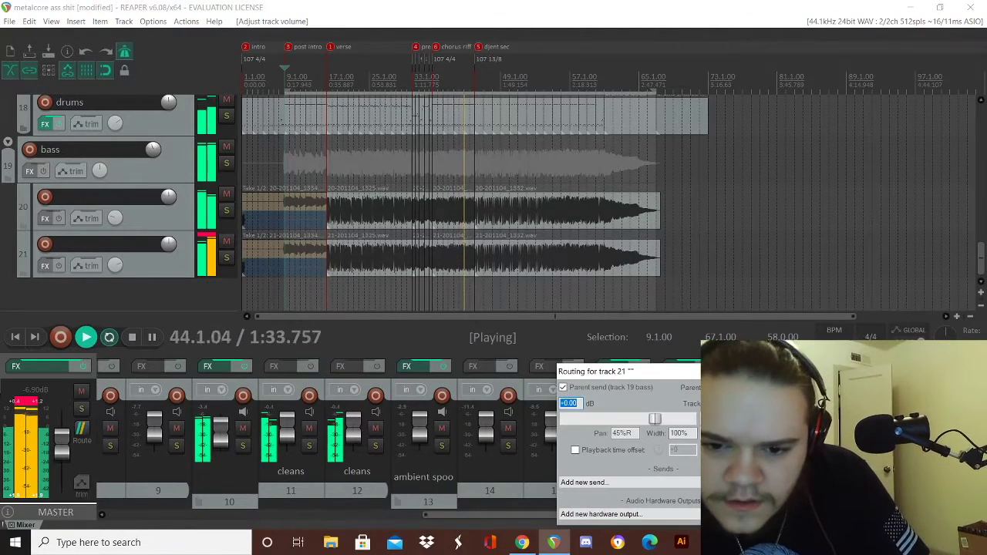
key("Escape")
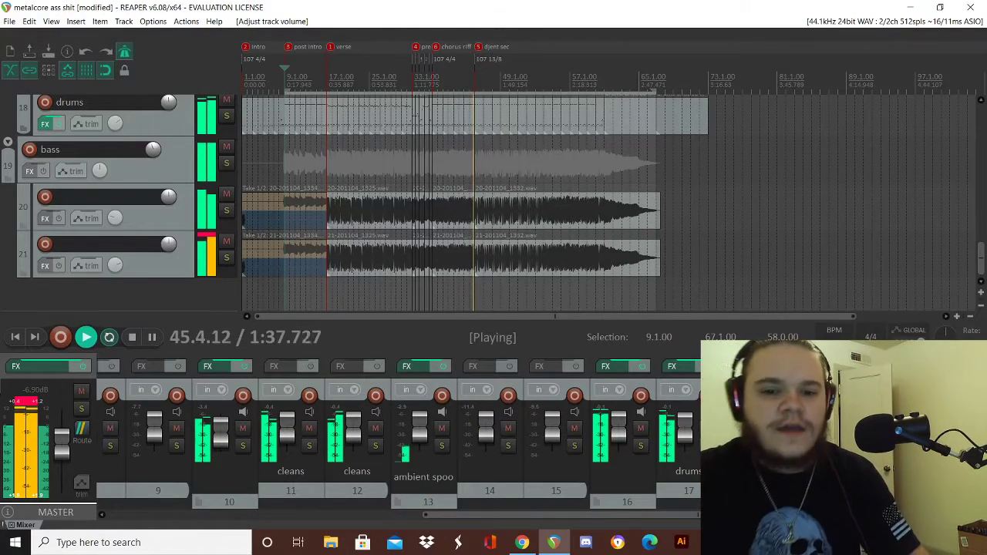
left_click(954, 441)
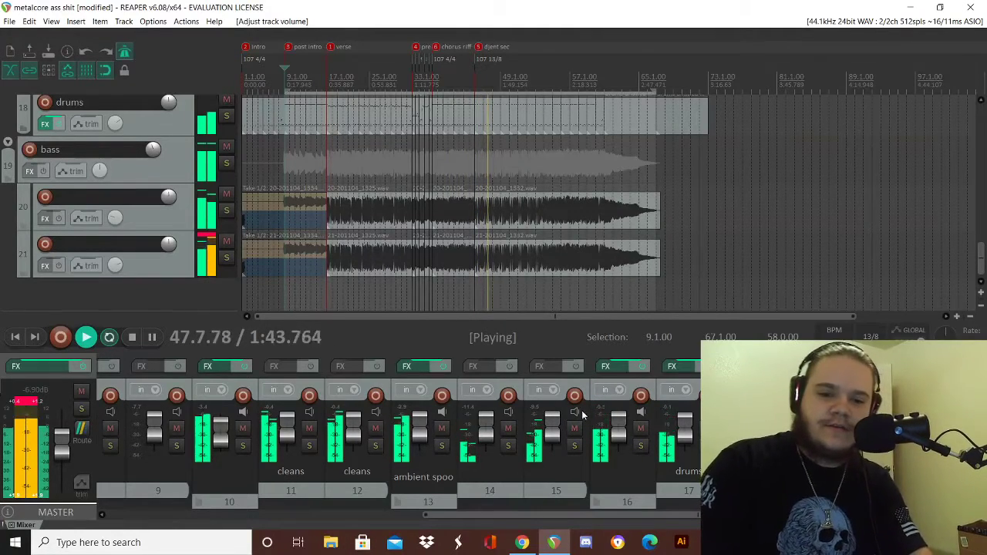
left_click(139, 266)
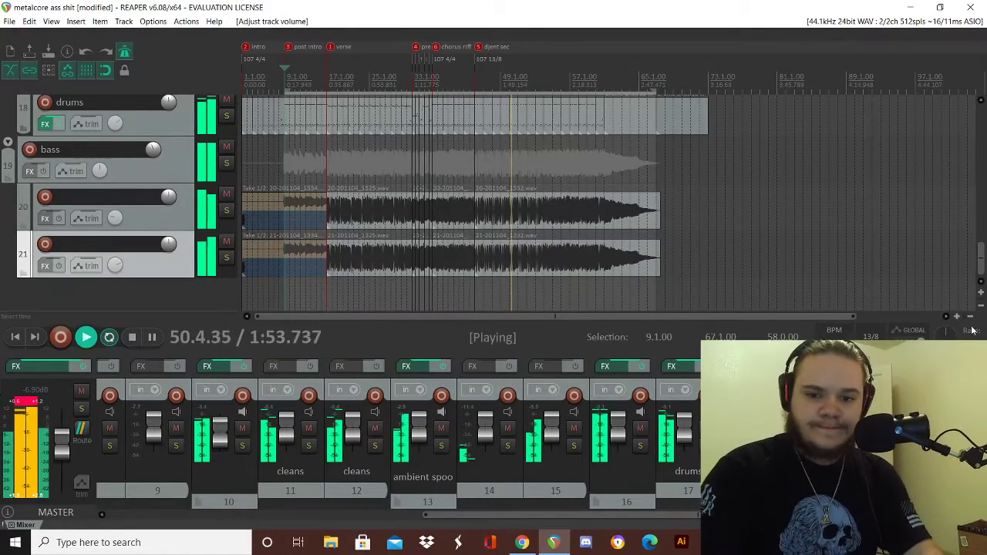
- Add the ReaComp compressor to the bass folder and load its stock Driving Rock Bass preset
left_click(29, 170)
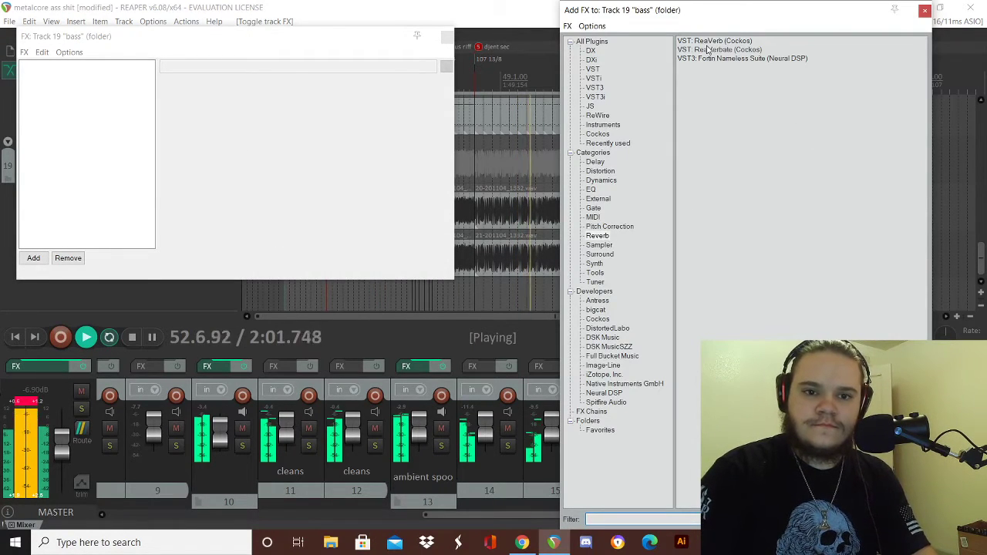
left_click(601, 180)
left_click(716, 41)
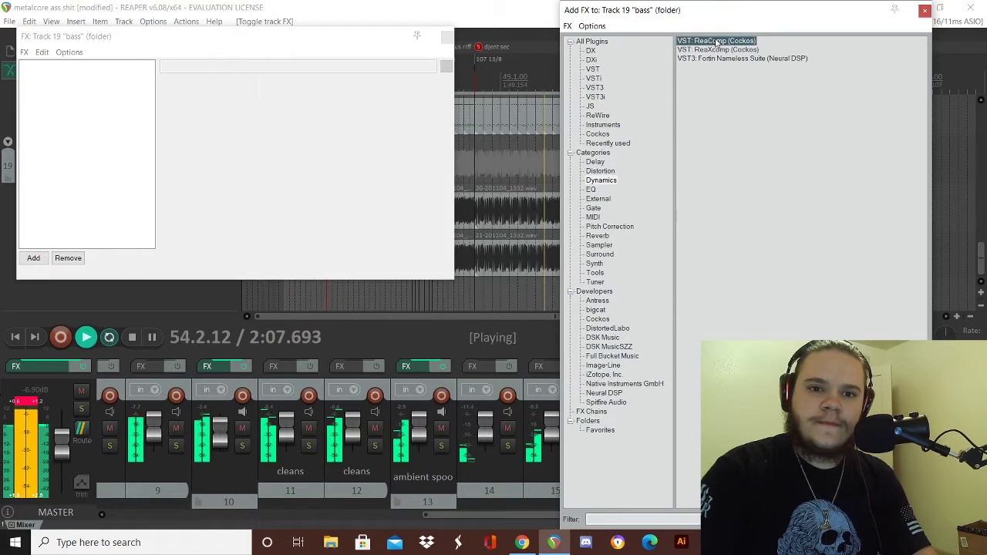
double_click(717, 41)
left_click(257, 81)
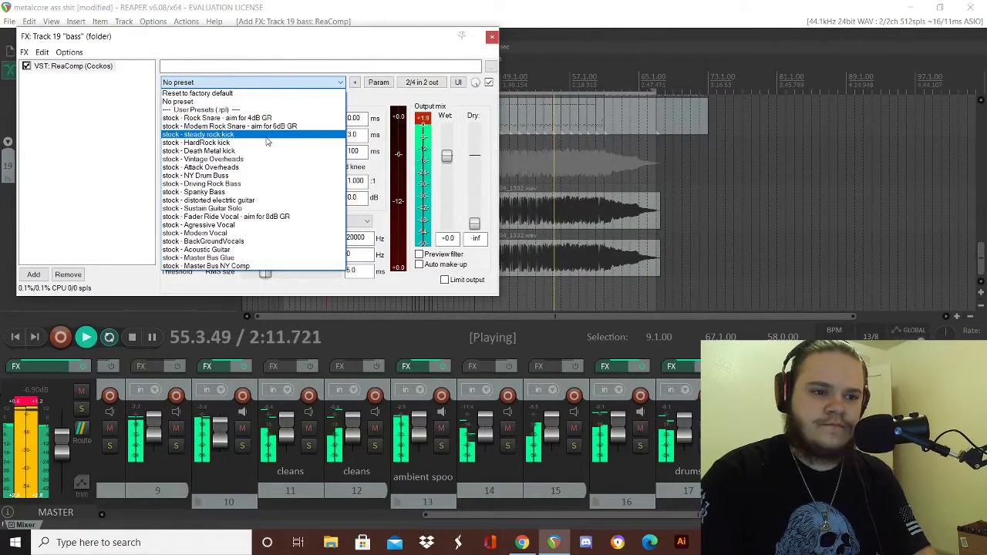
left_click(229, 184)
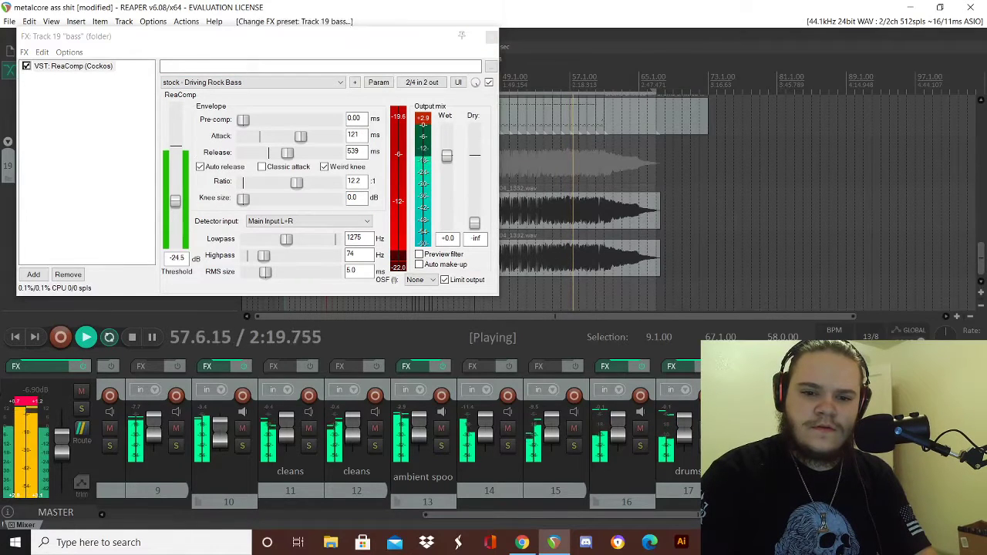
- Raise the ReaComp threshold to -9.0 dB while comparing the soloed bass folder with the full mix
key("F6")
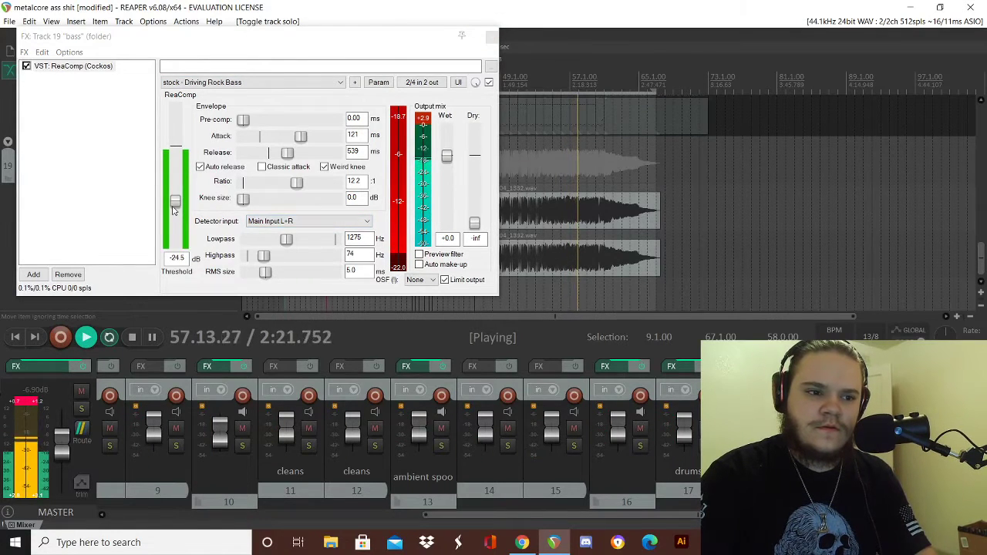
left_click_drag(175, 202, 175, 175)
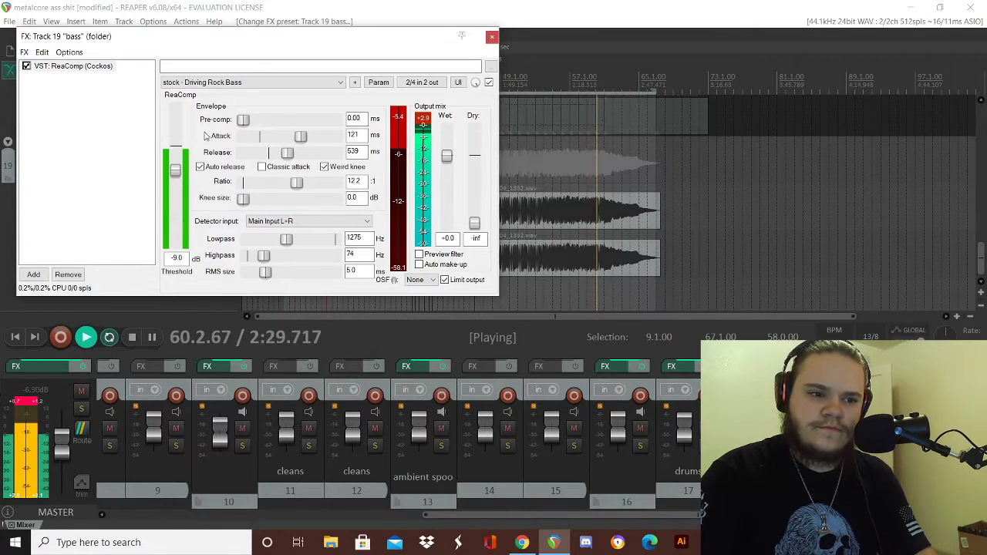
key("alt+s")
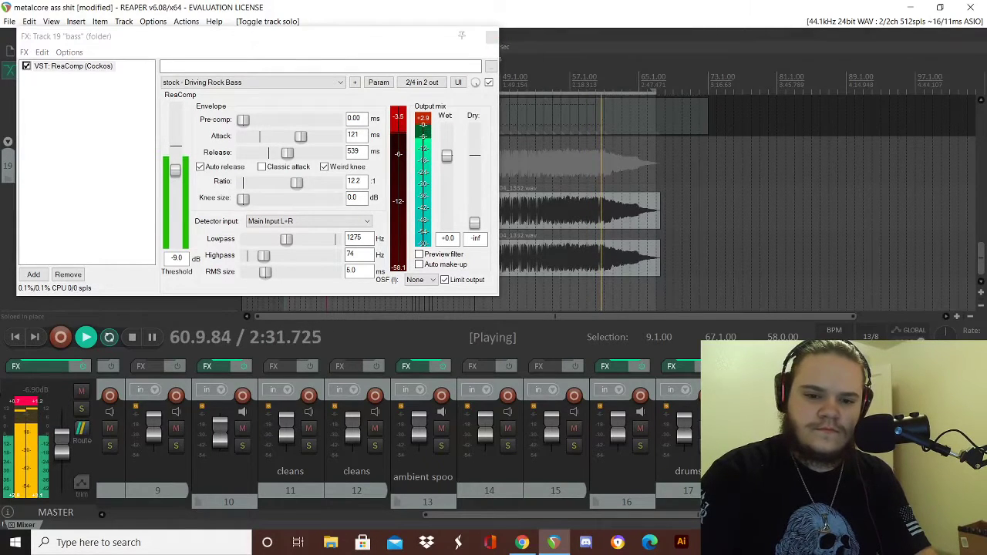
key("alt+s")
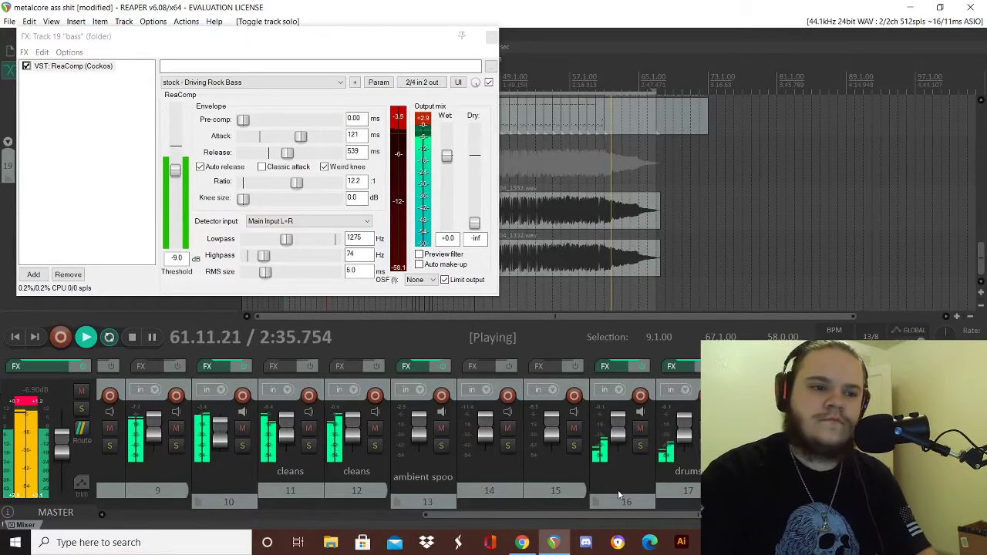
- Restart playback from bar 52 and set the ReaComp threshold on the bass folder to -4.8 dB
key("space")
left_click(529, 175)
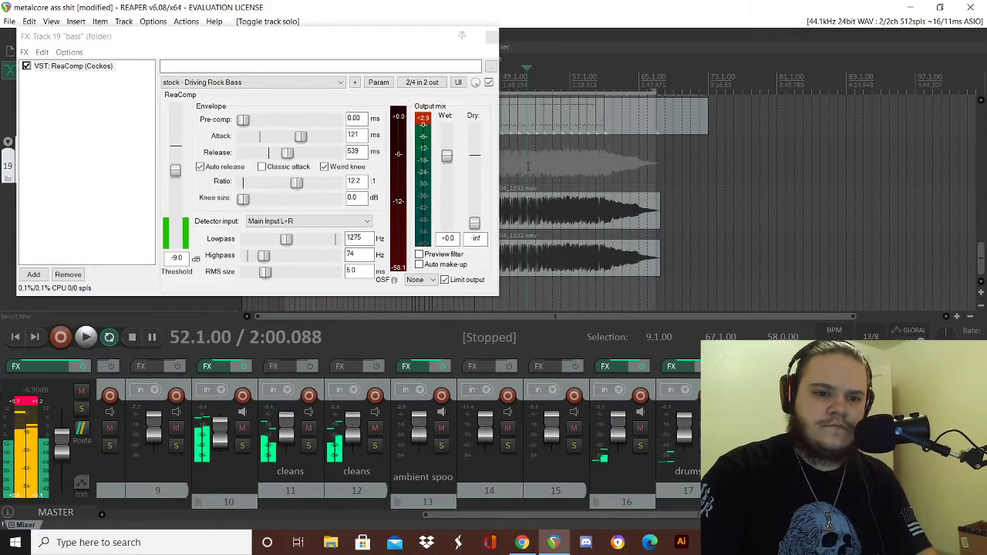
key("space")
mouse_move(176, 169)
left_mouse_down()
mouse_move(176, 148)
mouse_move(181, 163)
left_mouse_up()
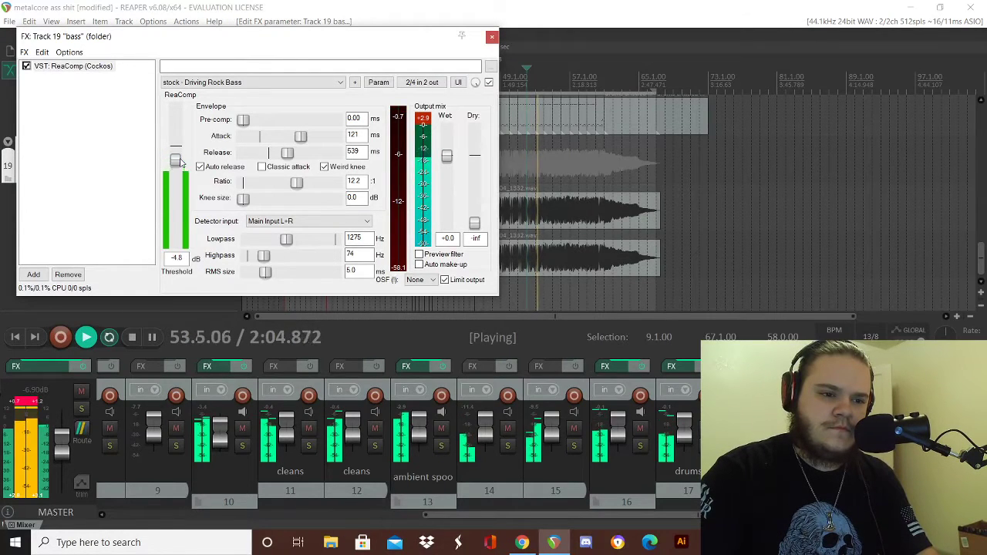
- Add ReaEQ after the compressor on the bass folder and load its stock Basic 11 band Rock Bass preset
left_click(34, 275)
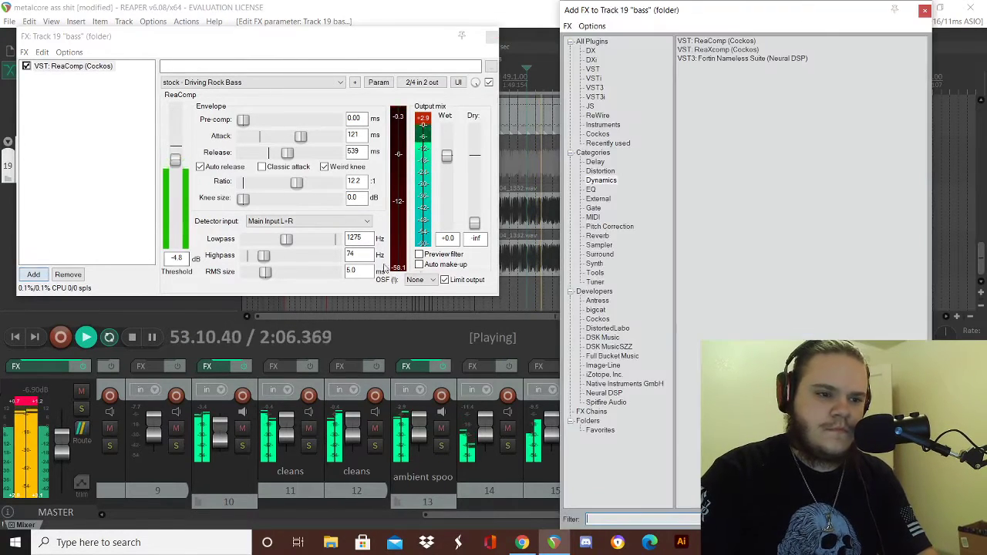
left_click(591, 189)
double_click(733, 43)
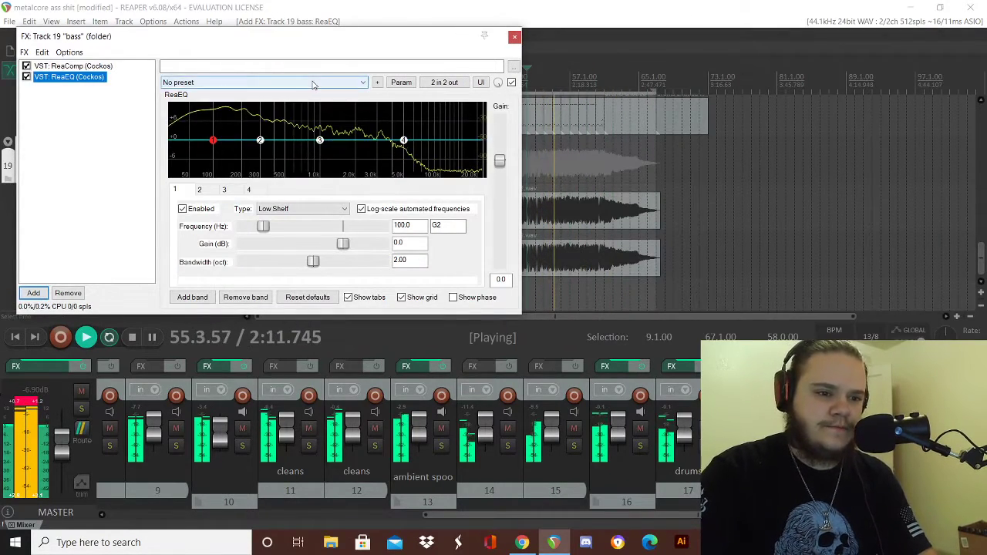
left_click(306, 82)
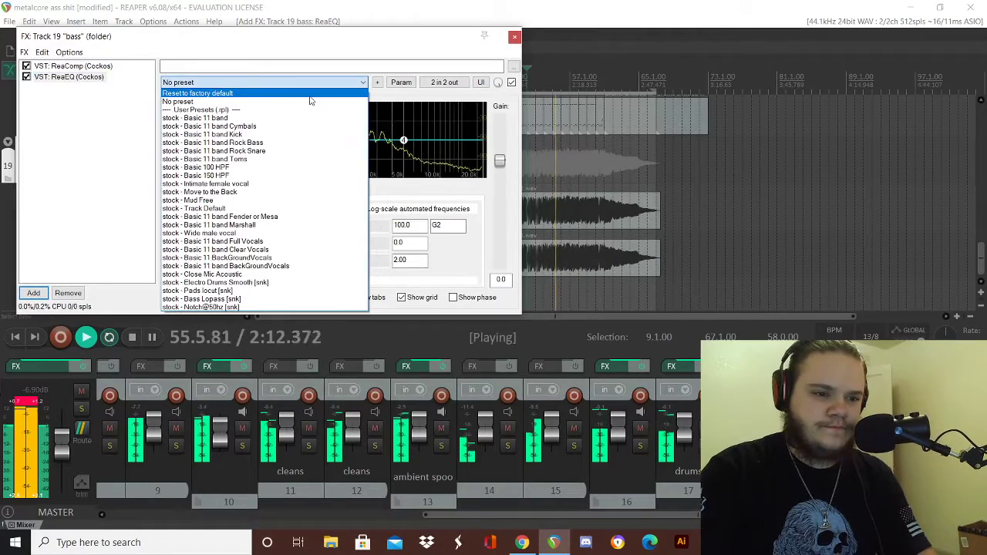
left_click(270, 143)
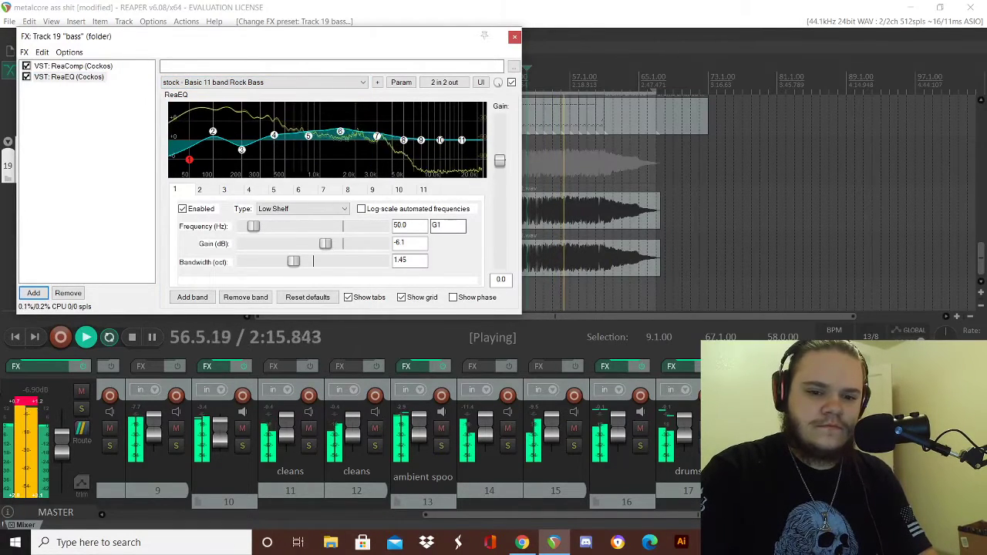
- Solo the bass track and compare ReaEQ's Mud Free preset with Basic 11 band Rock Bass, then unsolo it
left_click(773, 446)
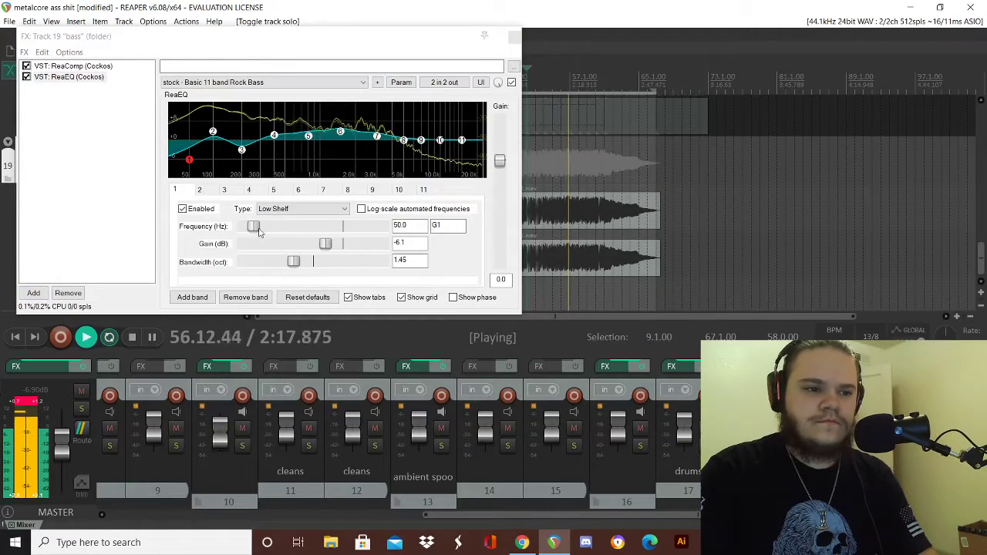
left_click(280, 83)
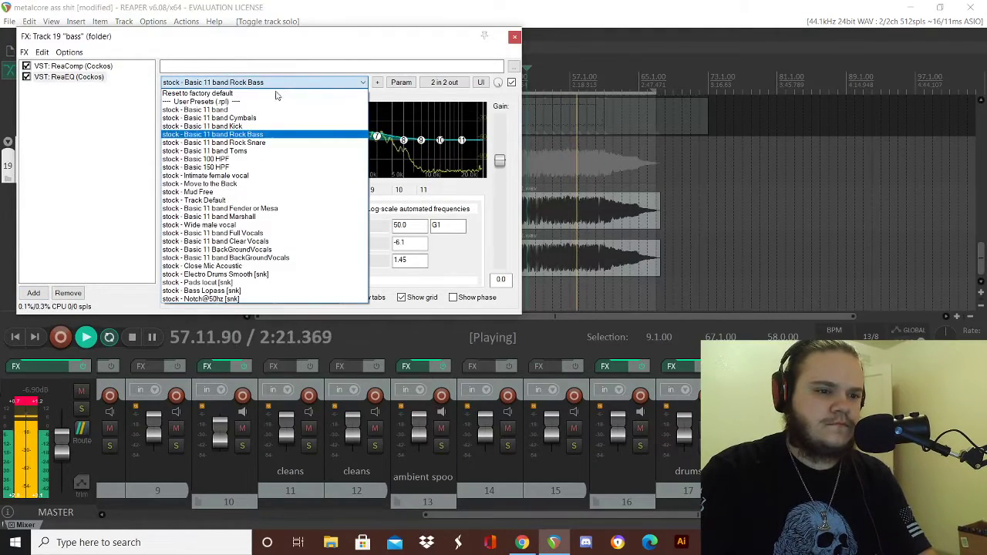
left_click(242, 192)
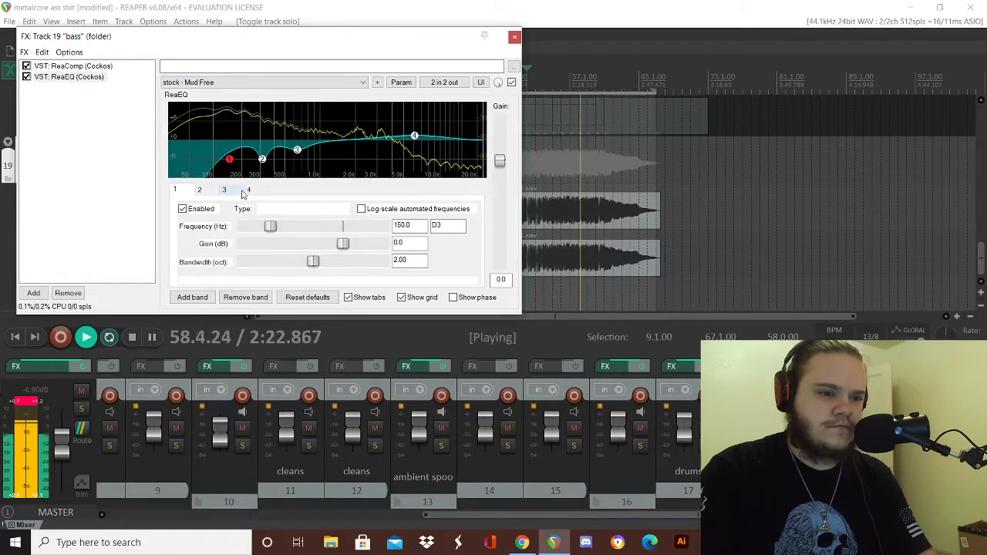
left_click(246, 83)
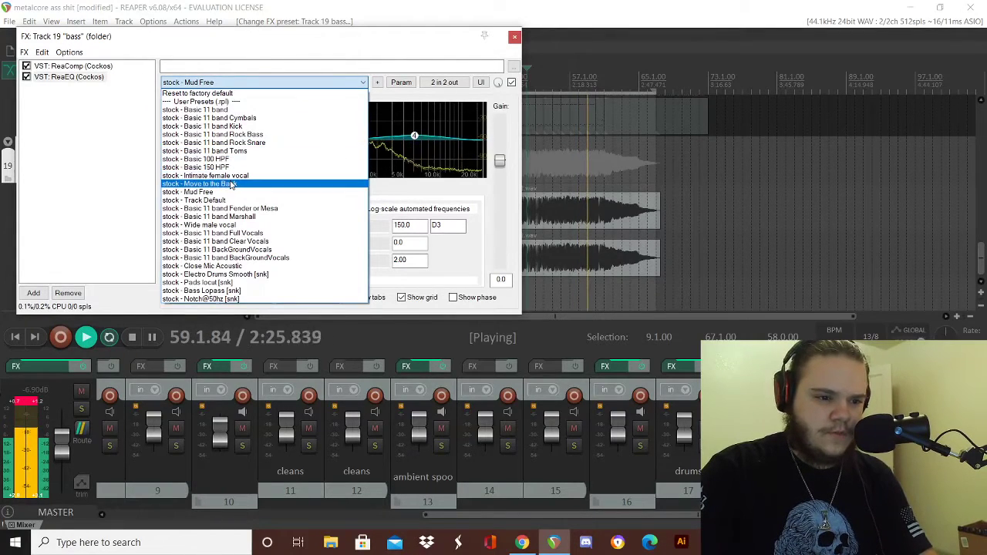
left_click(270, 135)
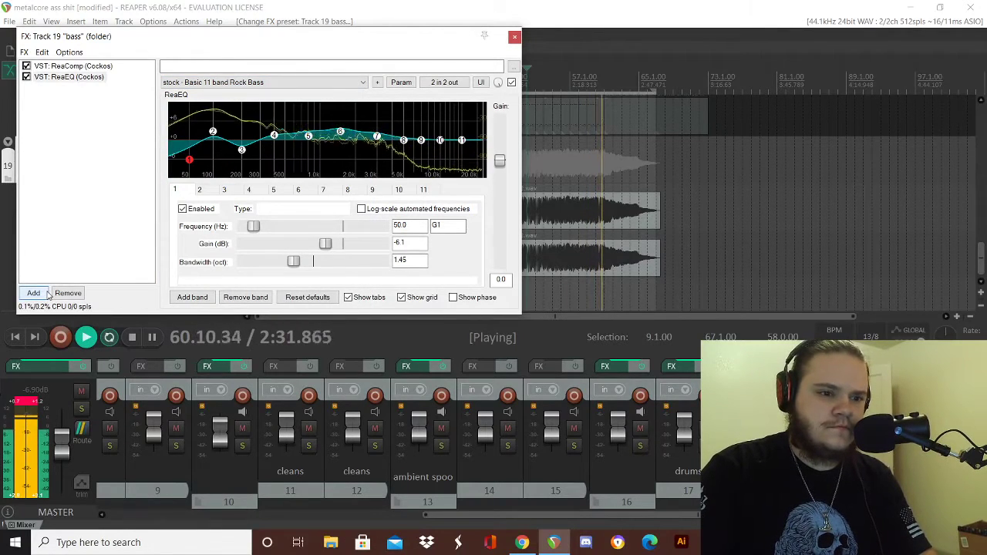
left_click(562, 134)
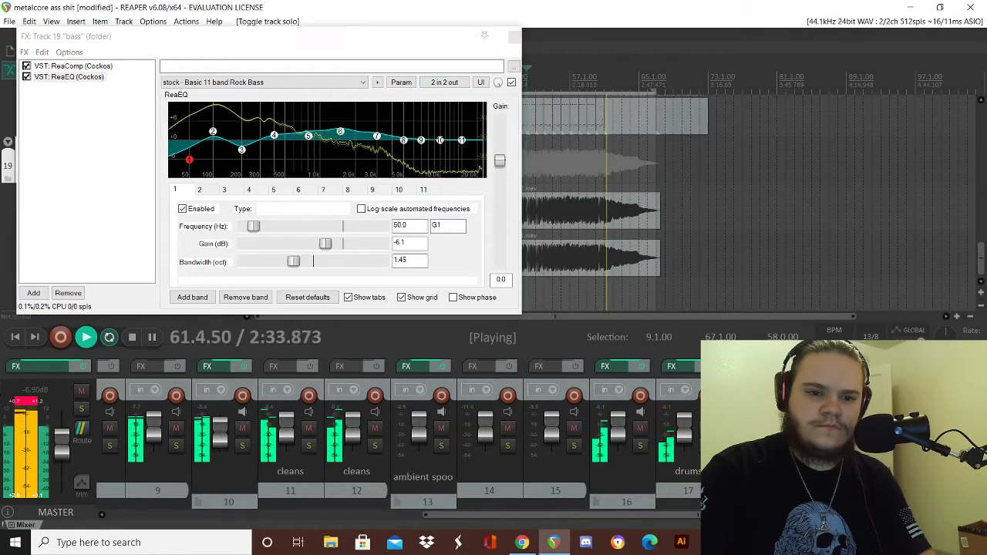
- Shorten the time selection to end at 61.1.00 and reapply the Basic 11 band Rock Bass preset in ReaEQ
left_click(554, 134)
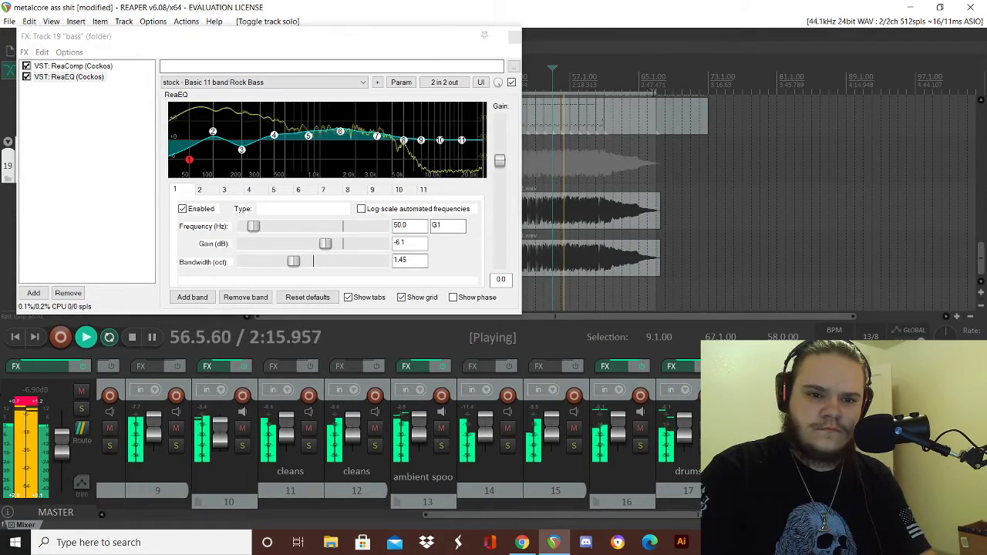
left_click_drag(657, 115, 610, 209)
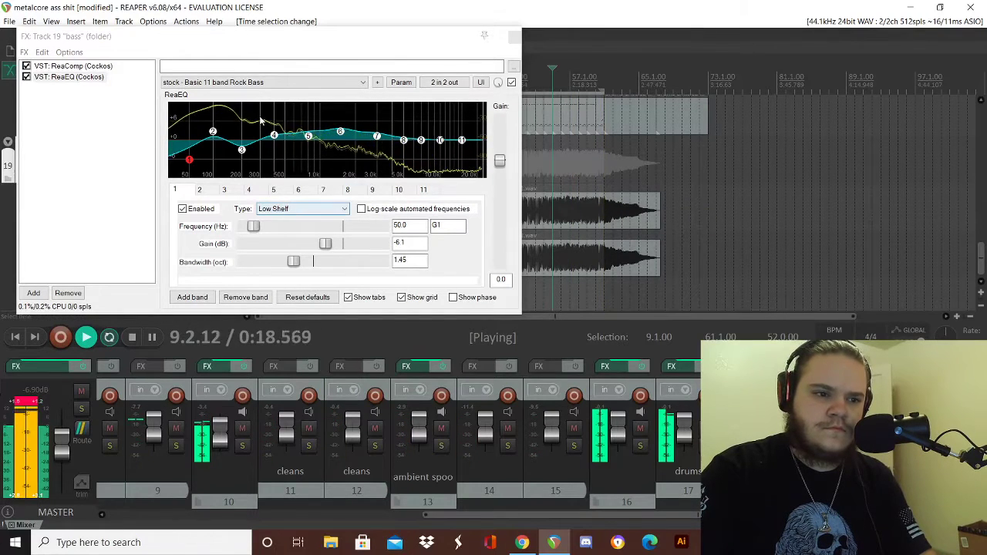
left_click(307, 85)
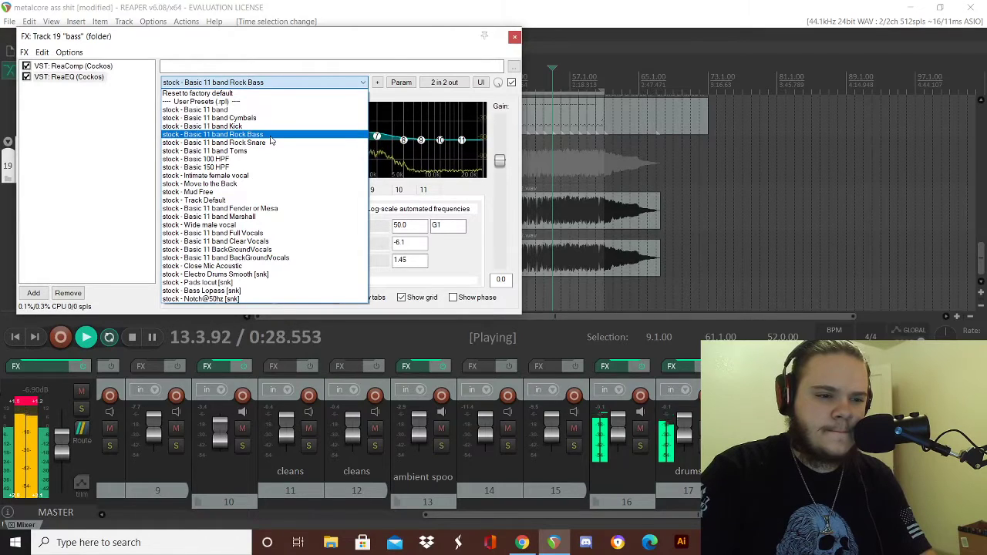
left_click(270, 136)
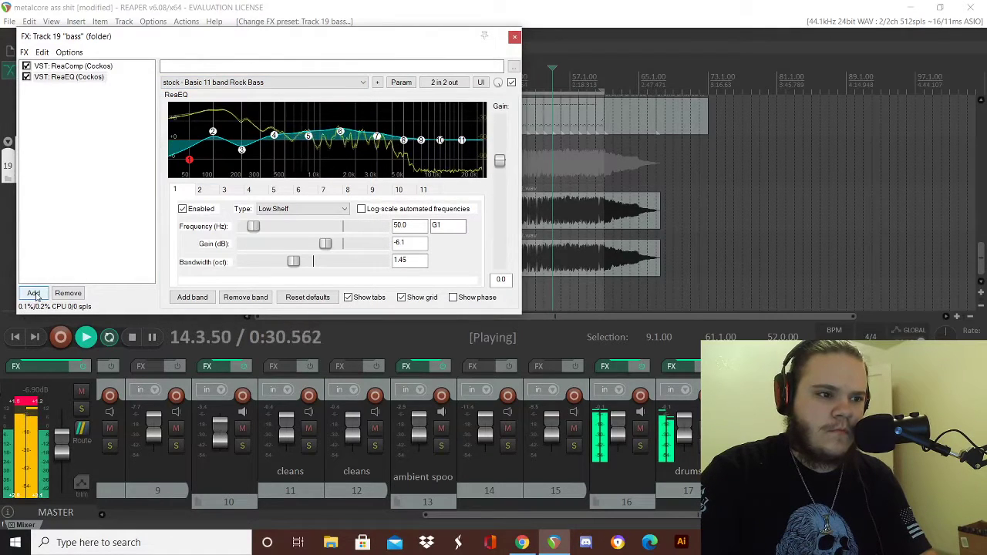
- Add the ReaXcomp multiband compressor from the Dynamics category to the bass track's effects chain
left_click(33, 294)
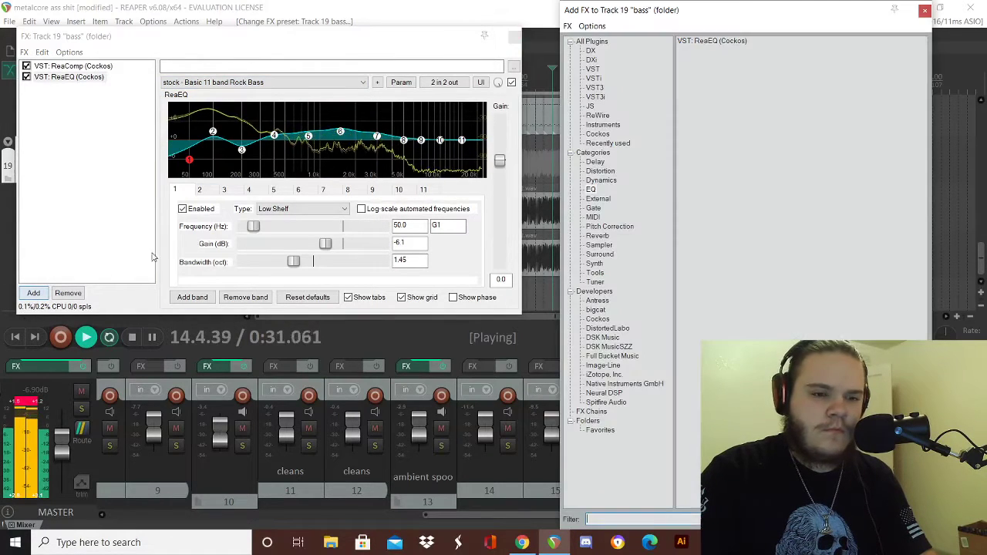
left_click(609, 180)
left_click(725, 50)
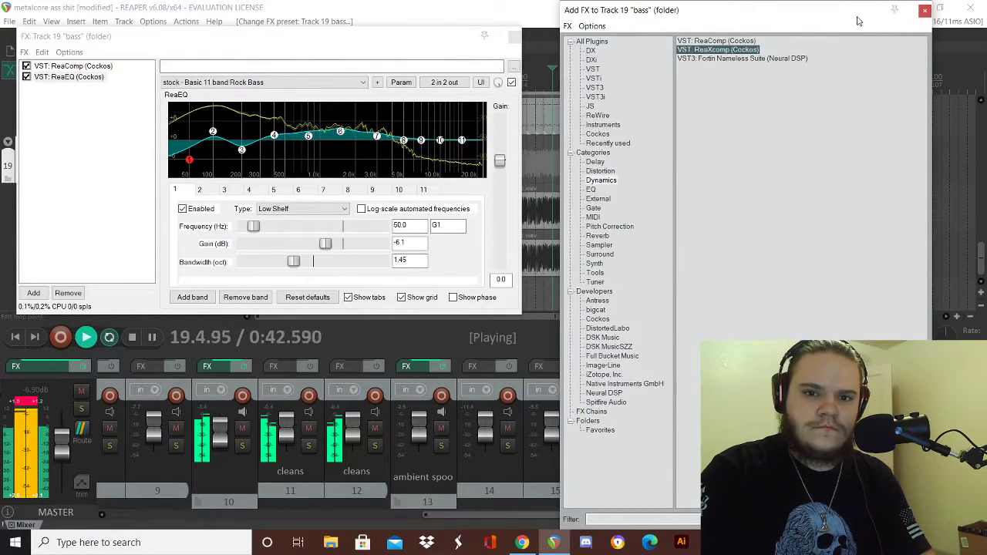
double_click(714, 51)
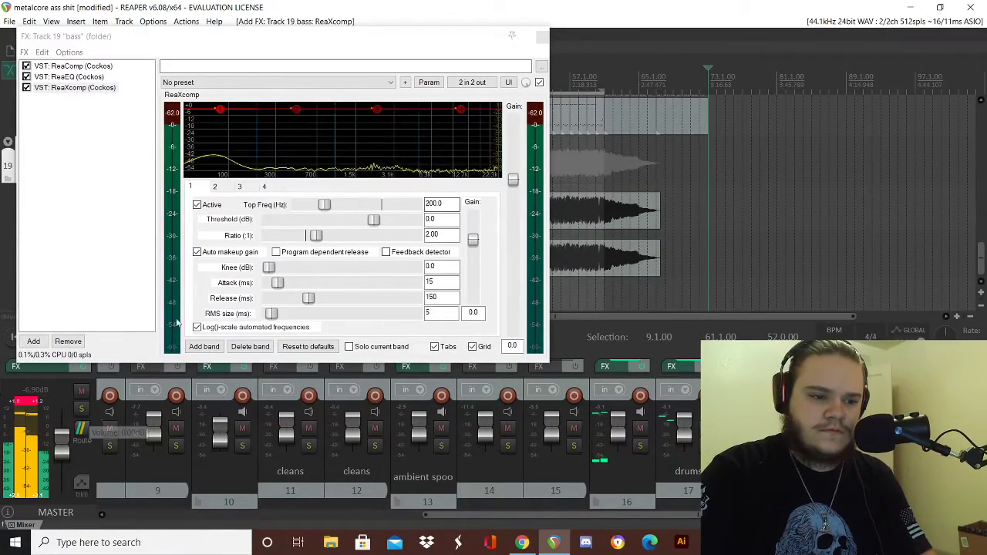
- Uncover the track controls, restart playback and solo the bass track
left_click_drag(282, 37, 492, 36)
key("space")
key("space")
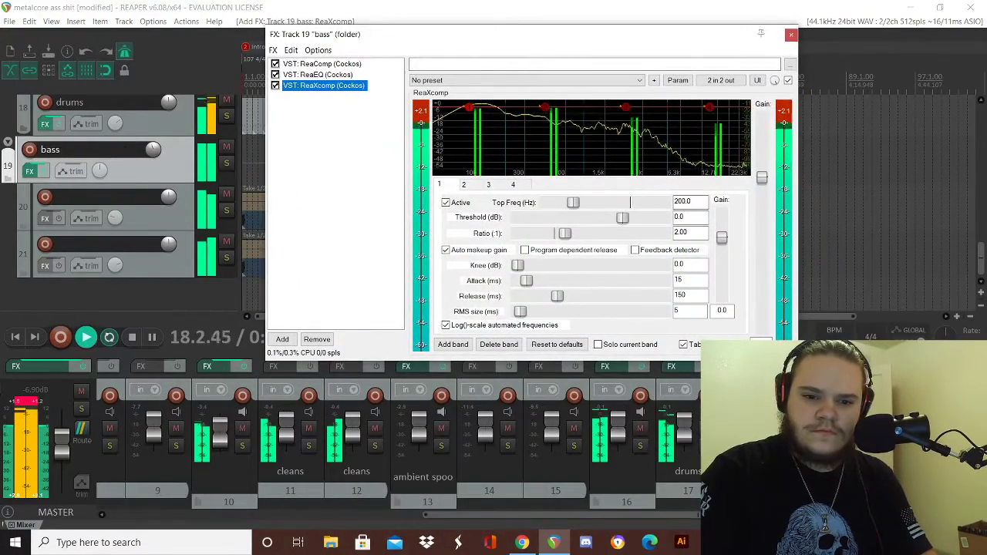
key("F6")
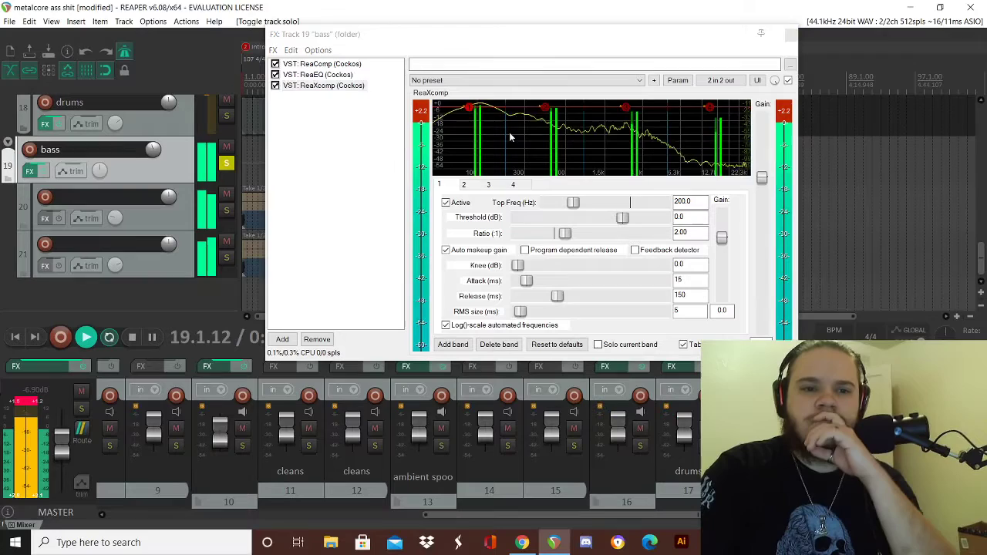
- Audition the ReaXcomp presets super smooth 3 band, supersolid2, mastering 3 band : smile and mastering 3 band electro on the bass
left_click(524, 80)
left_click(509, 115)
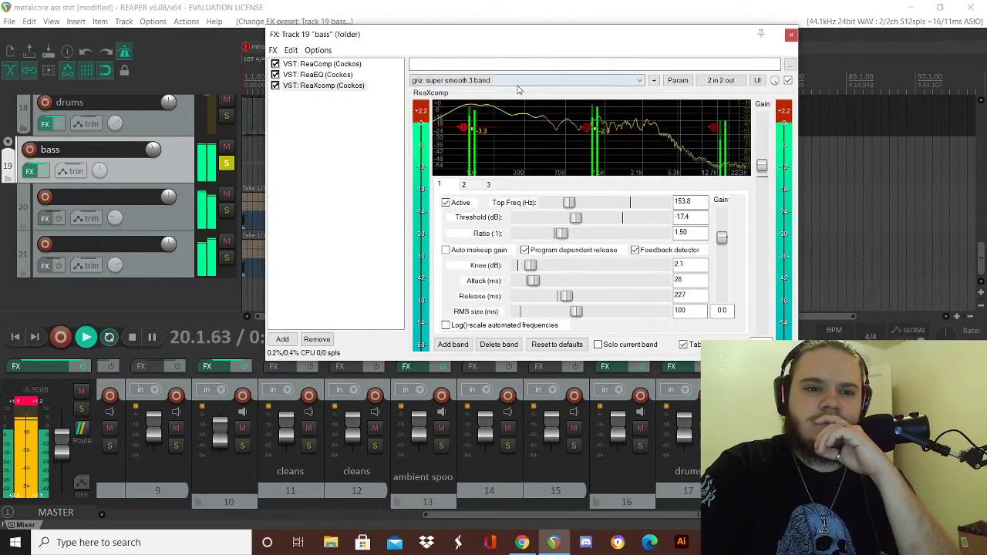
left_click(525, 80)
left_click(518, 119)
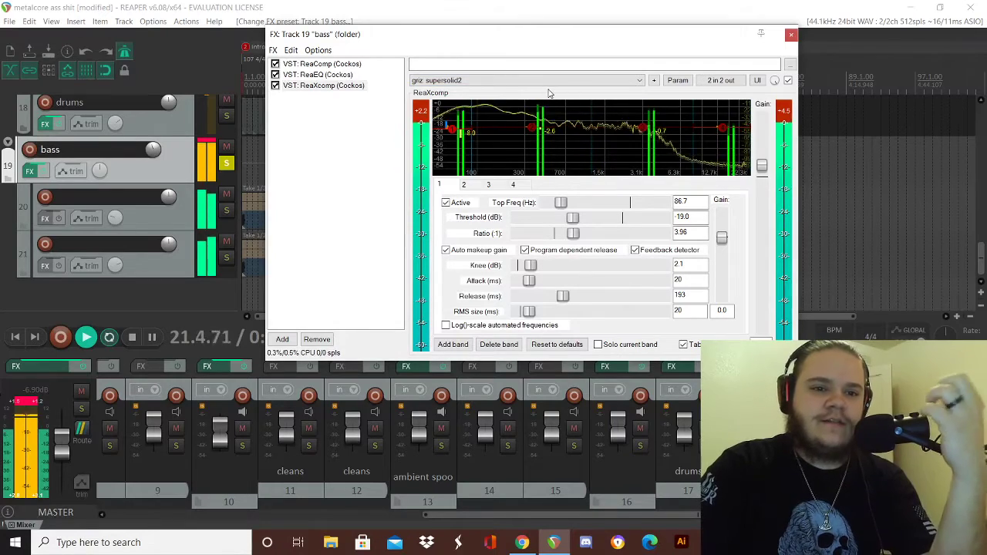
left_click(527, 80)
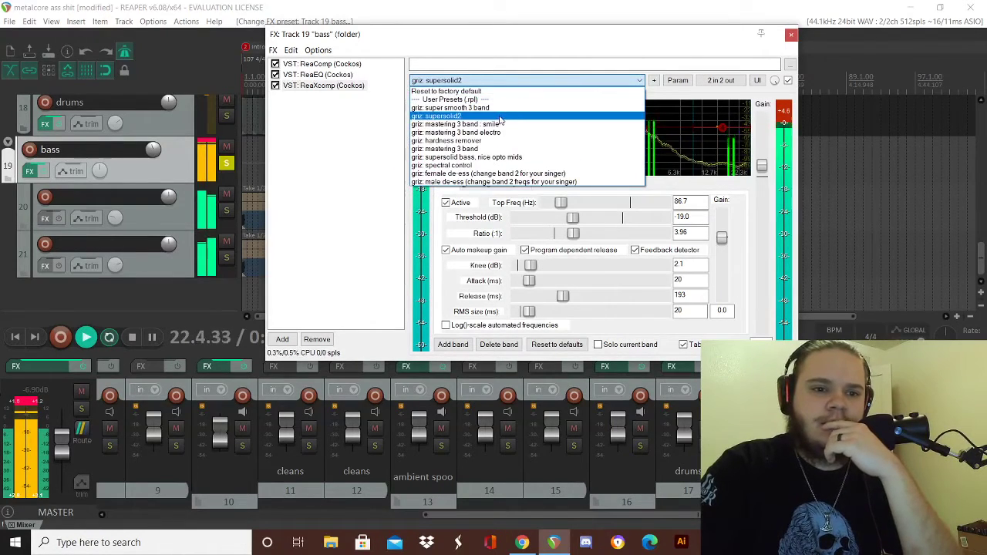
left_click(532, 123)
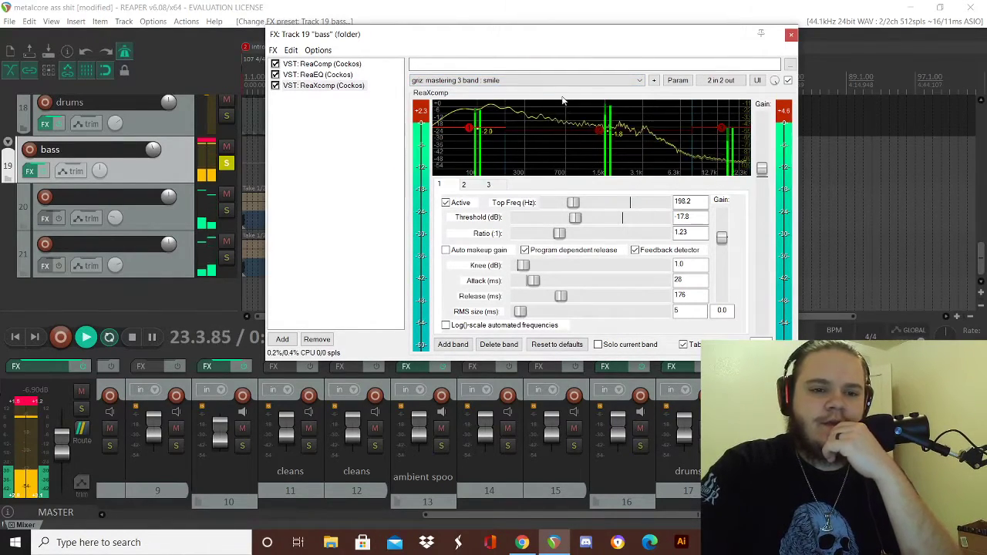
left_click(546, 80)
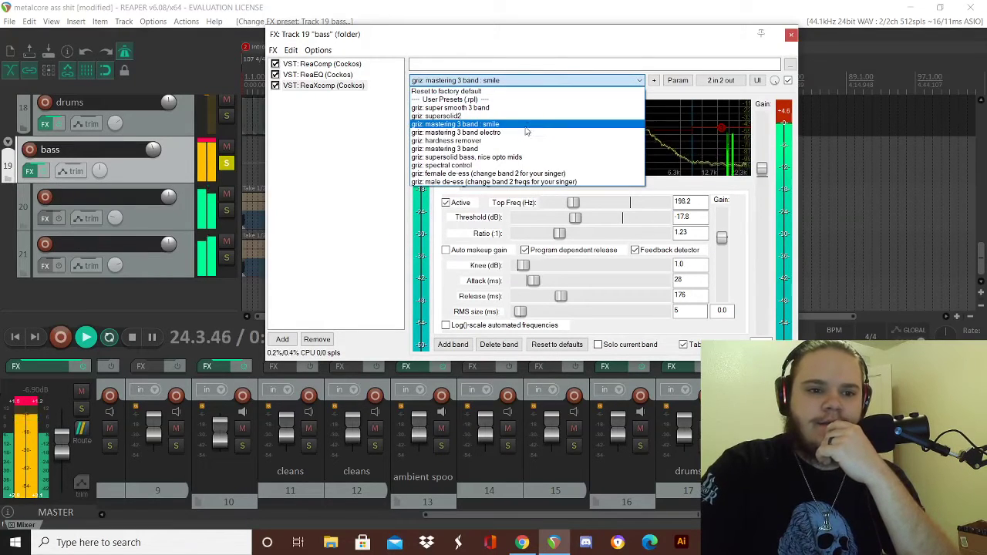
left_click(533, 132)
left_click(516, 81)
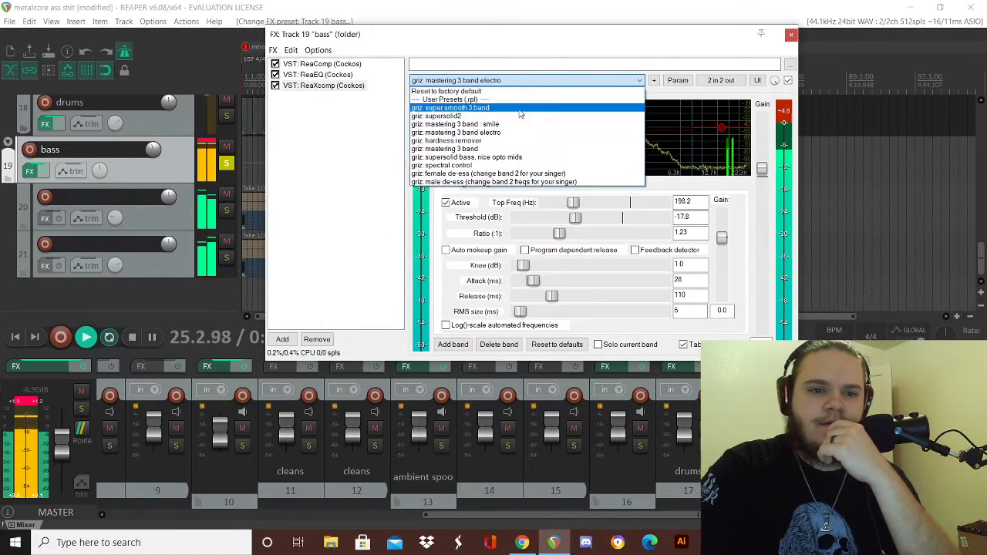
left_click(517, 132)
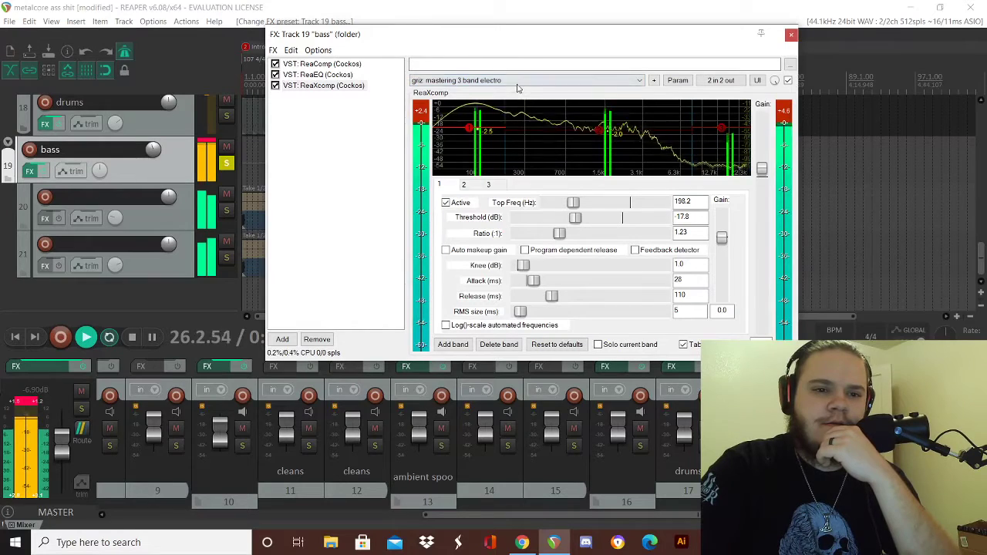
- Load the griz: hardness remover preset in ReaXcomp, lower band 1's threshold and set band 2's threshold to -6.0 dB
left_click(521, 80)
left_click(517, 143)
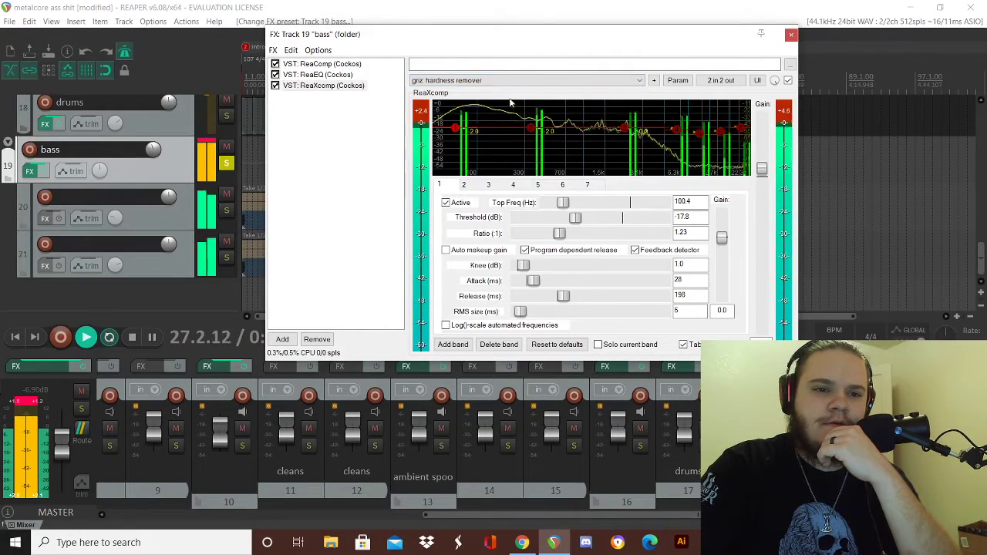
left_click_drag(456, 128, 534, 114)
right_click(534, 113)
left_click(524, 101)
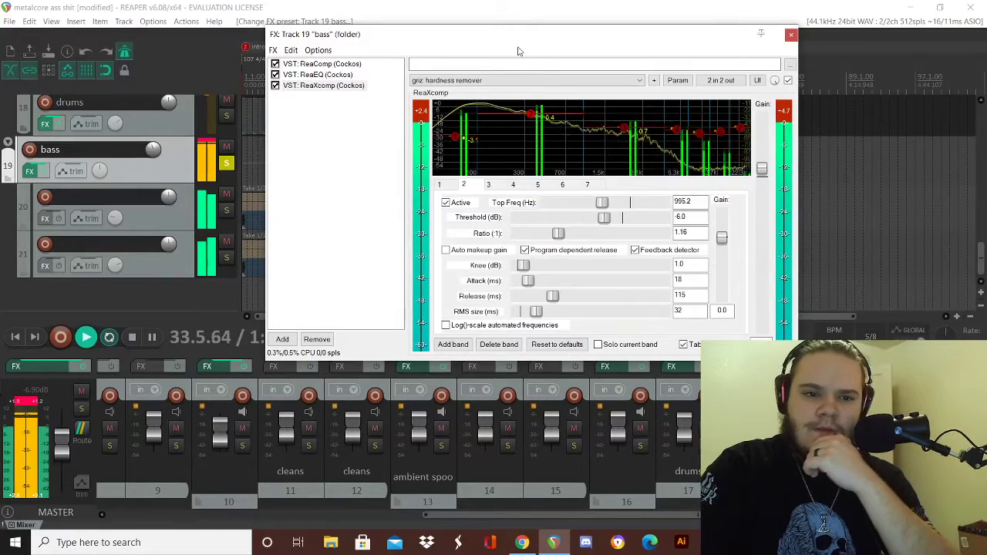
- Activate ReaXcomp band 3 and set the thresholds of bands 3, 4 and 5 to -21.6, -16.3 and -25.1 dB
left_click(626, 133)
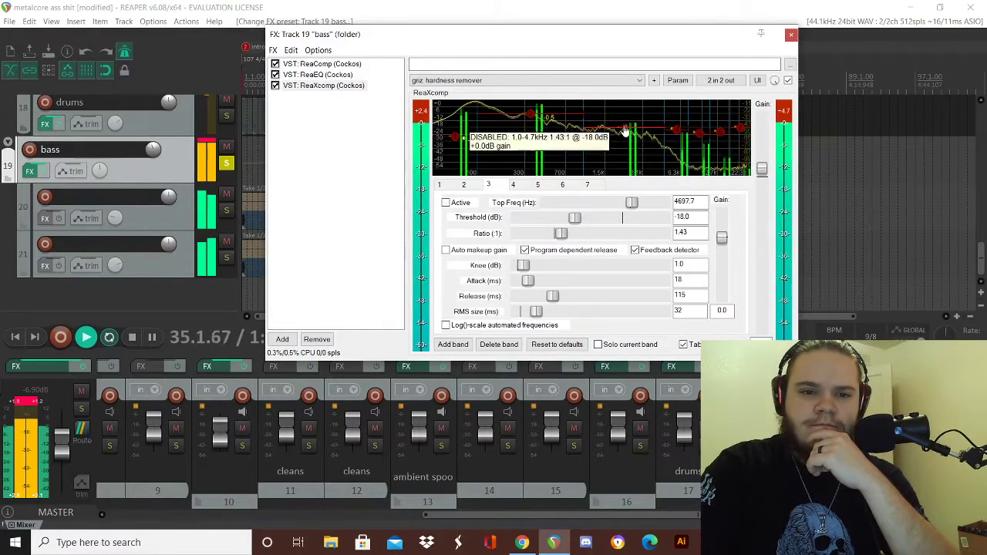
left_click_drag(626, 132, 627, 147)
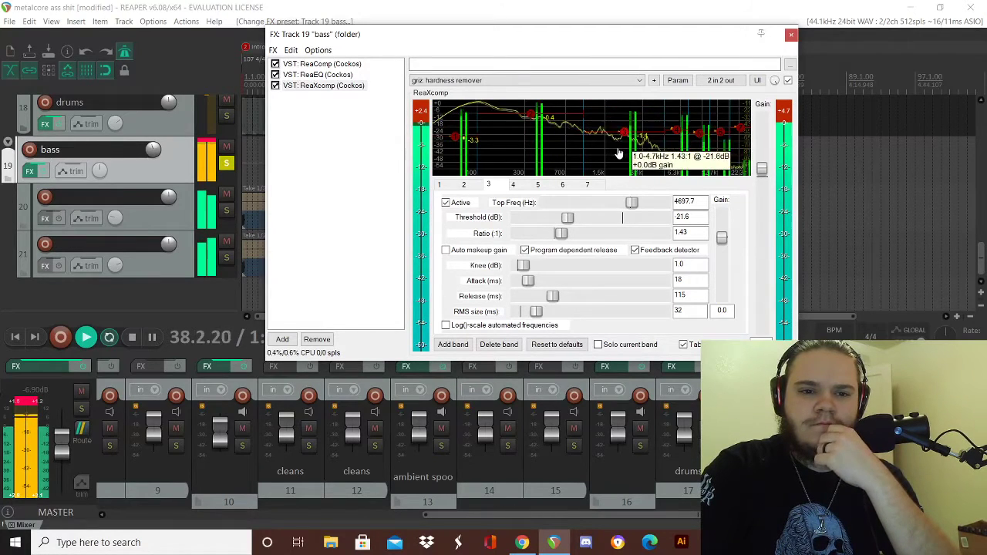
left_click(676, 134)
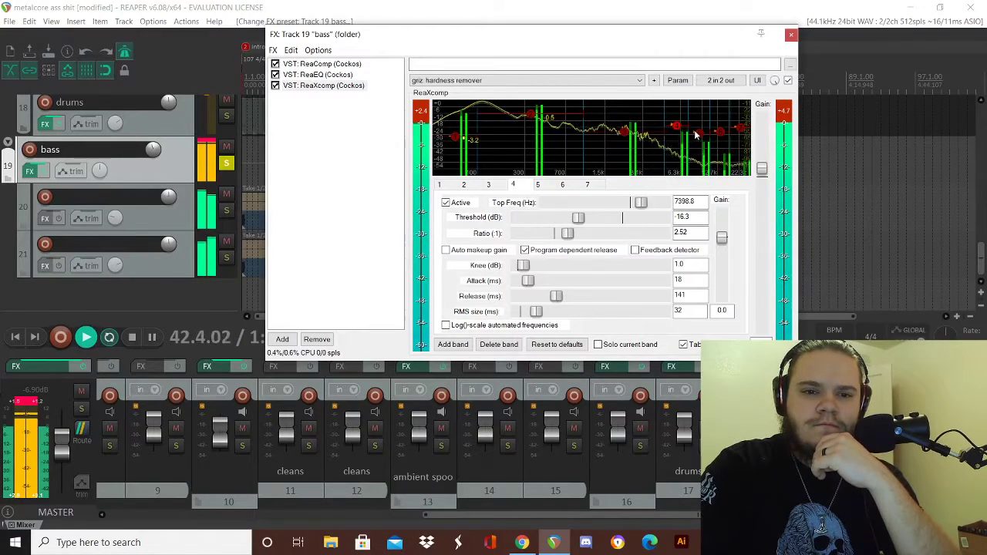
left_click_drag(699, 138, 698, 145)
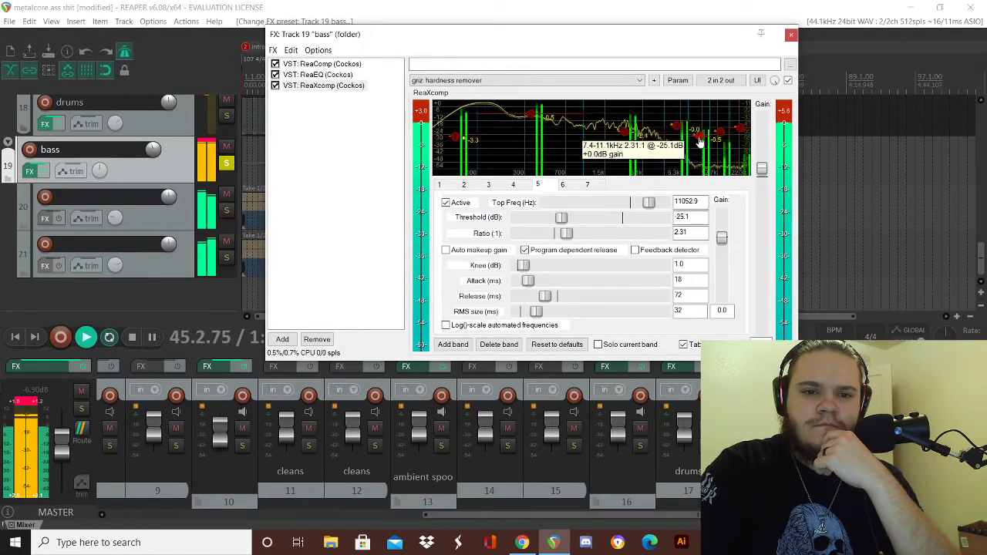
- Add ReaGate to the bass track's effects chain and set its gate threshold to -9.1 dB
left_click(282, 339)
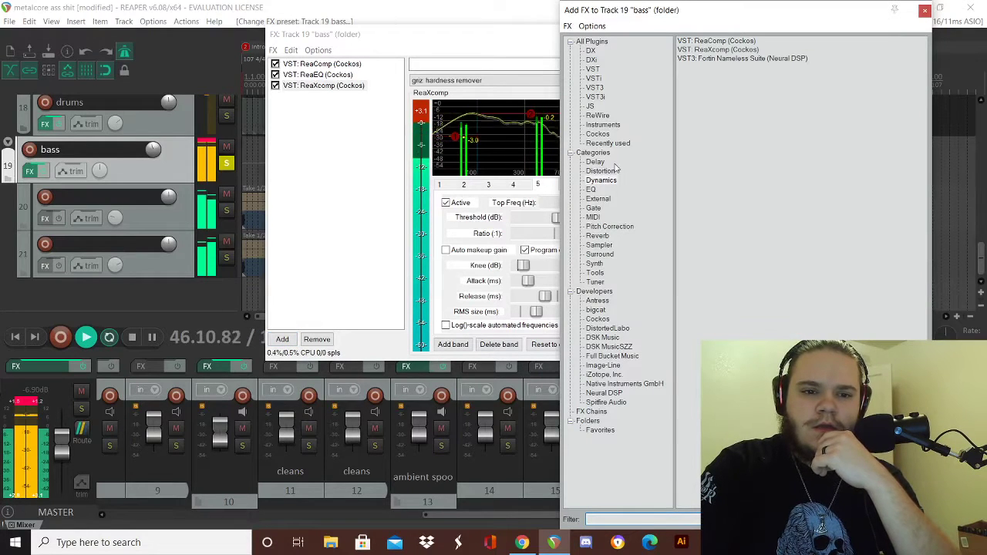
left_click(600, 208)
double_click(714, 43)
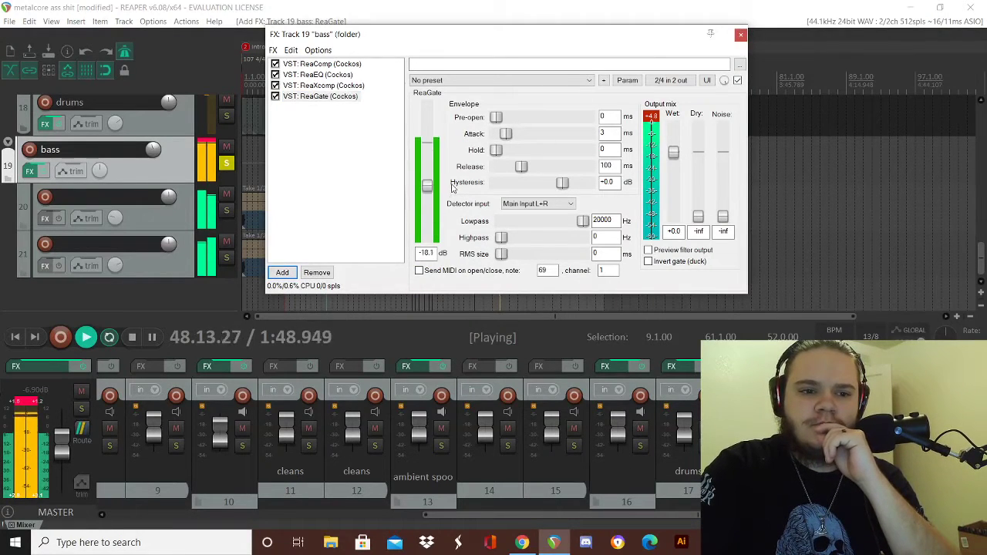
left_click_drag(454, 187, 458, 162)
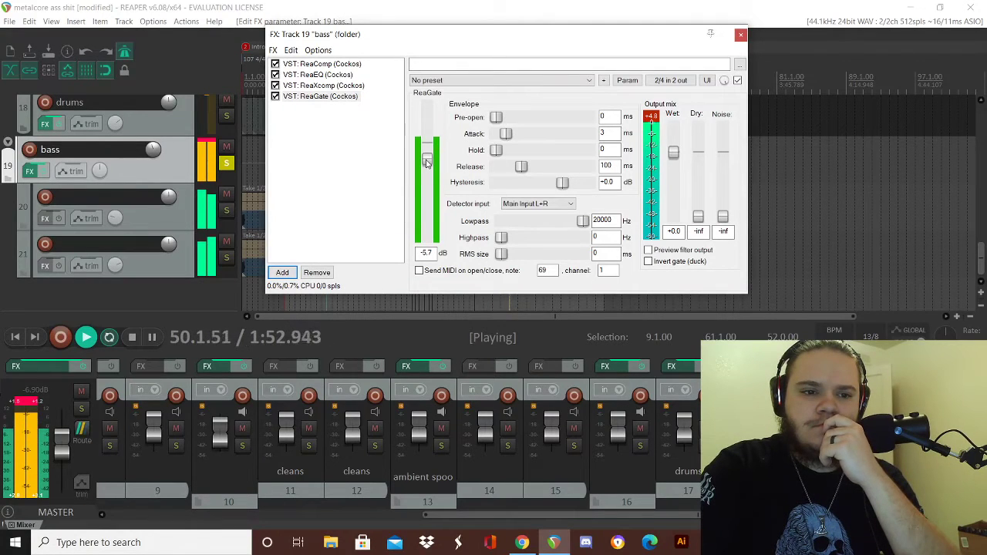
left_click_drag(427, 162, 430, 167)
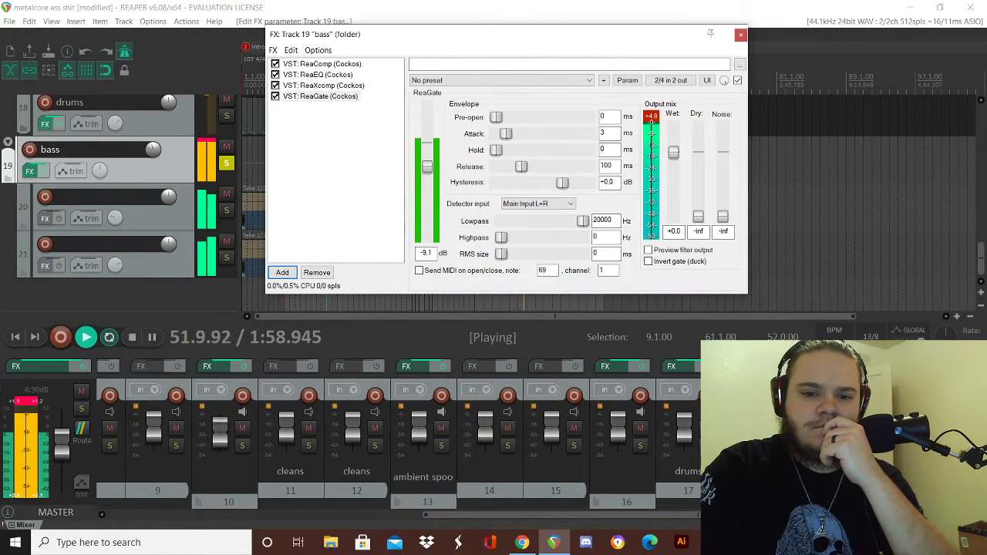
- Unsolo the bass track, adjust its volume in the full mix and reset the master peak meter
left_click(226, 163)
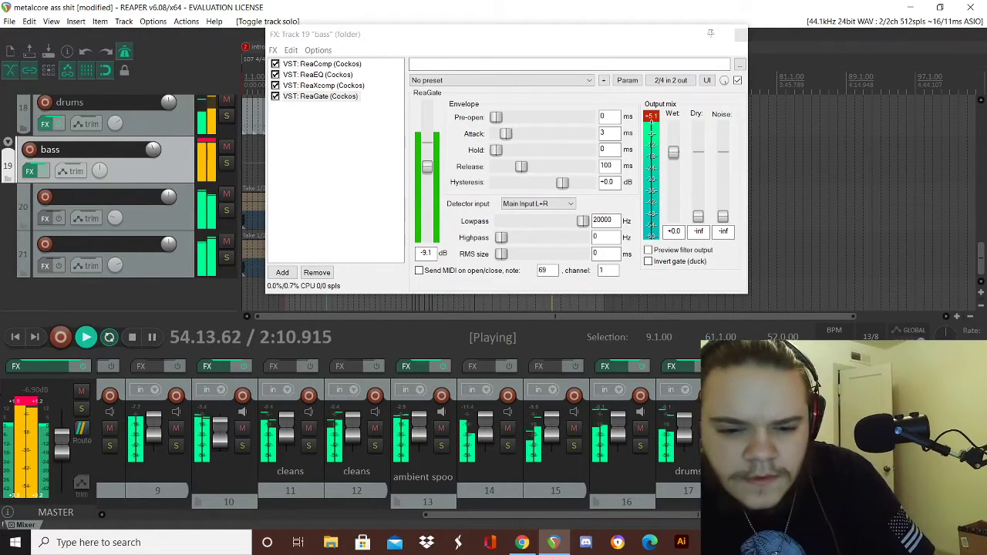
left_click(820, 389)
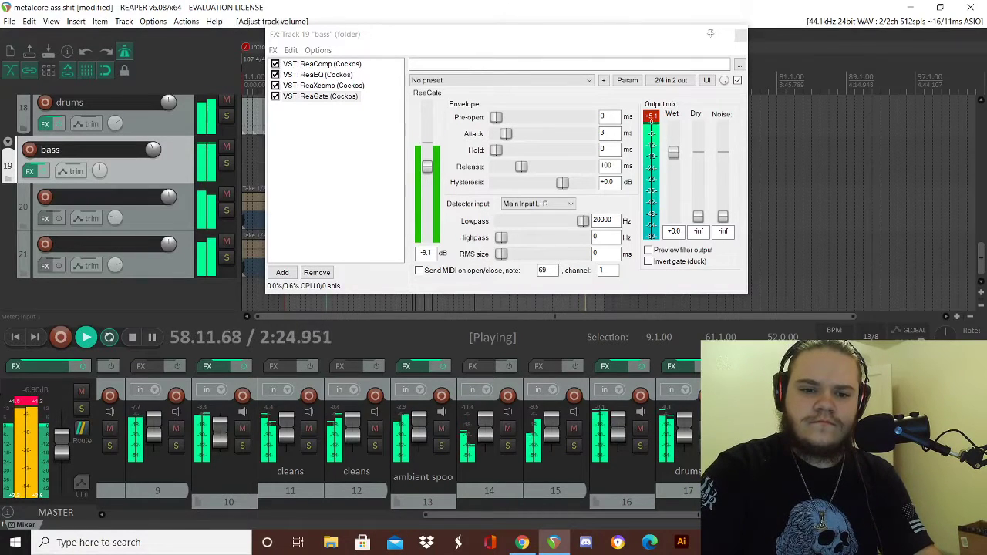
left_click(28, 409)
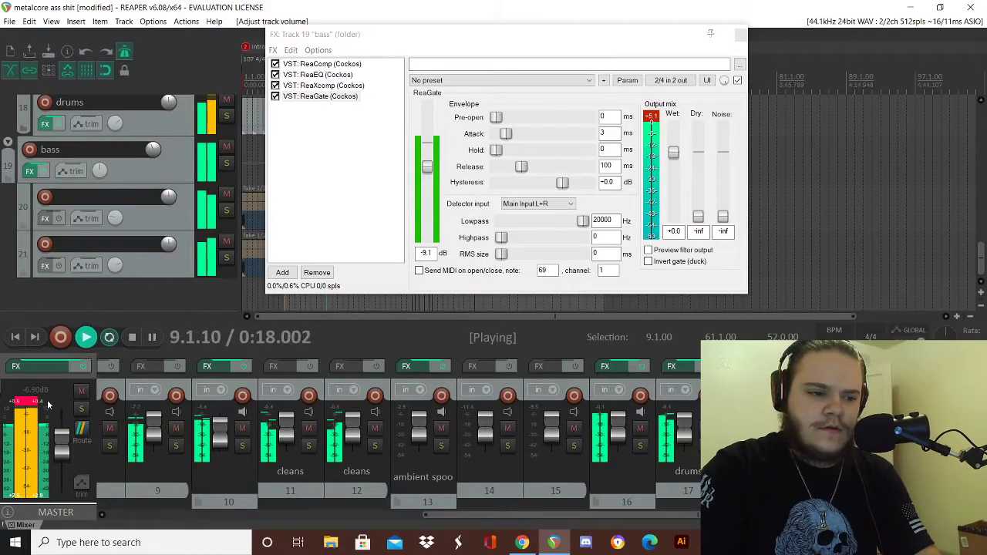
- Close the bass effects chain and reorder the tracks so the bass folder sits above the drums folder
left_click(740, 35)
scroll(159, 194, "up", 3)
scroll(159, 193, "up", 3)
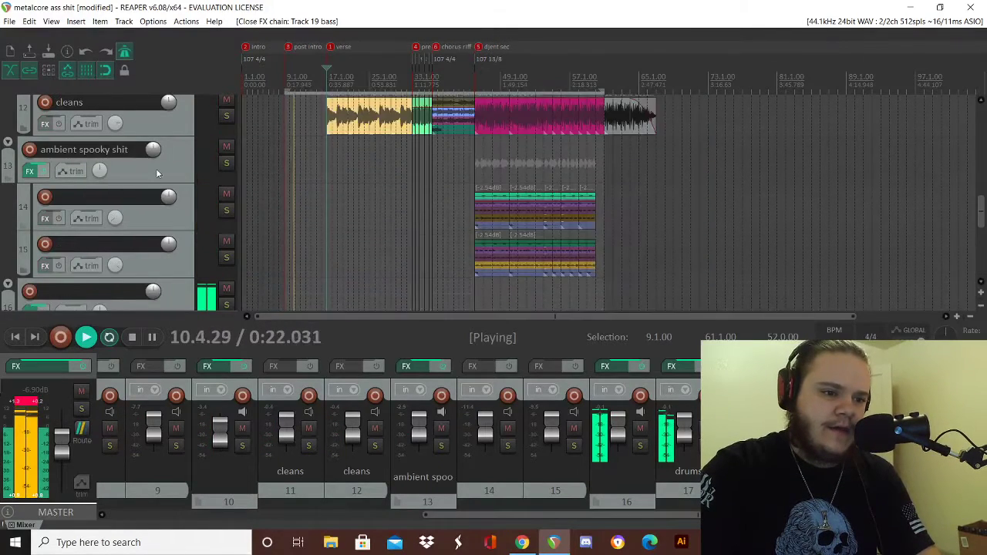
scroll(160, 194, "down", 3)
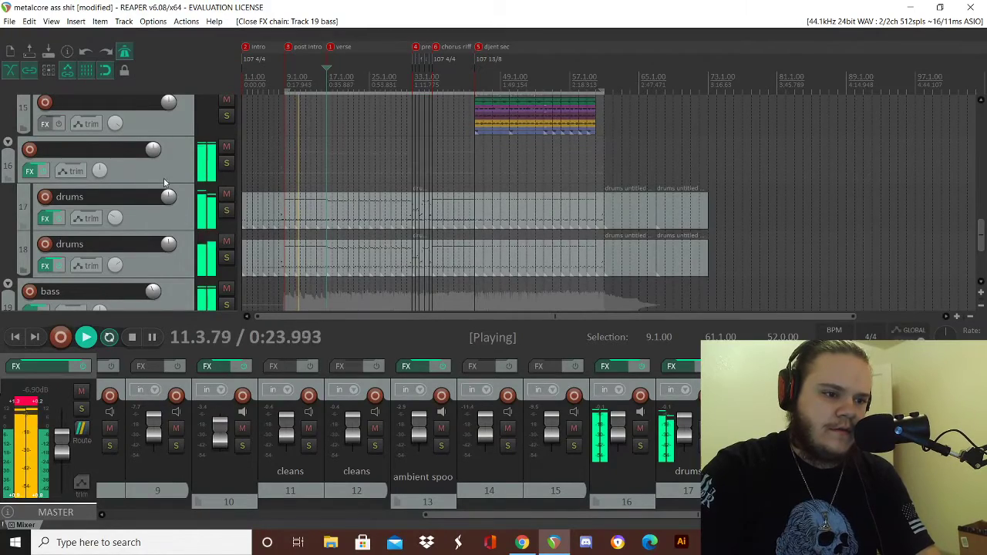
left_click(183, 162)
left_click(181, 268, "shift")
left_click_drag(183, 162, 150, 168)
scroll(150, 168, "up", 3)
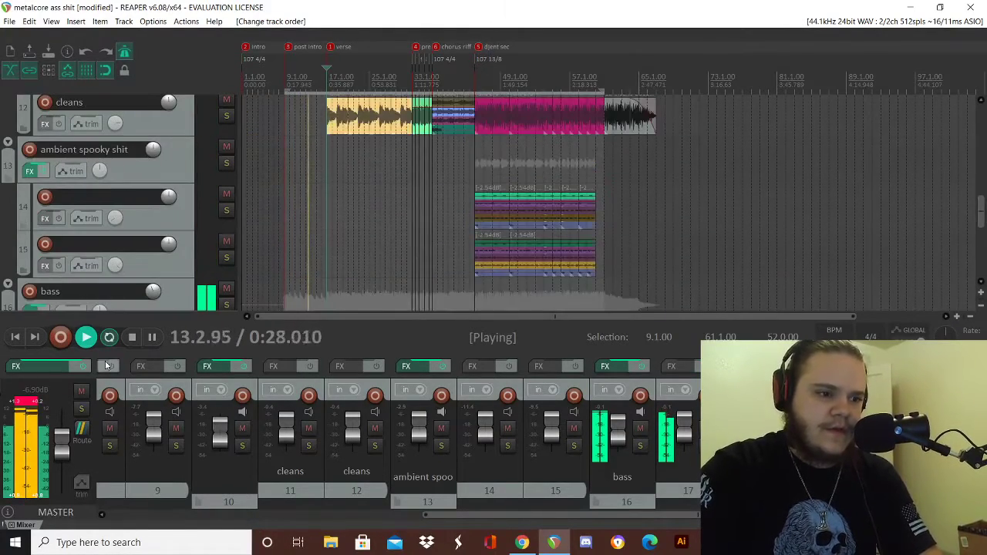
- Collapse the ambient spooky shit folder, the cleans folder (track 10) and the solos folder to compact size
scroll(107, 240, "up", 1)
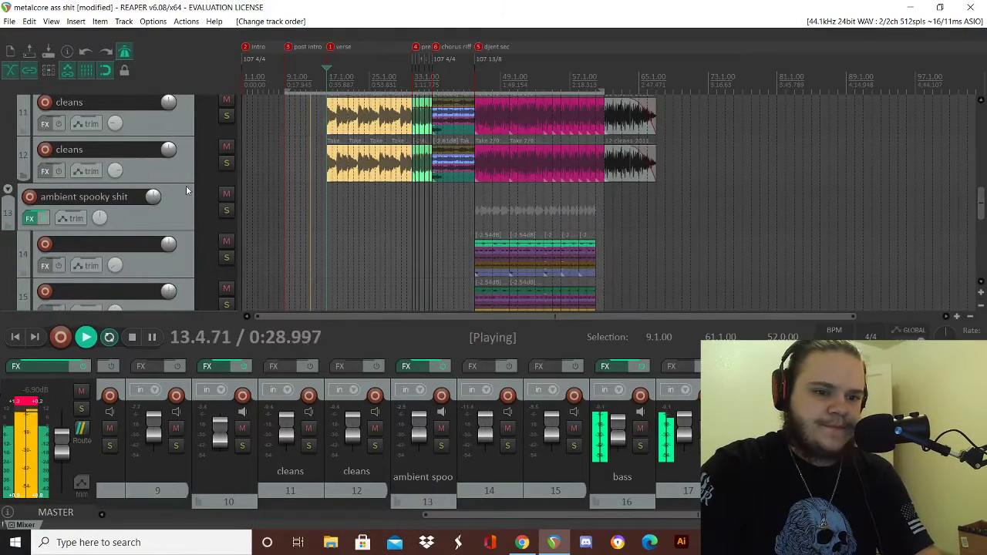
left_click(7, 190)
left_click(7, 191)
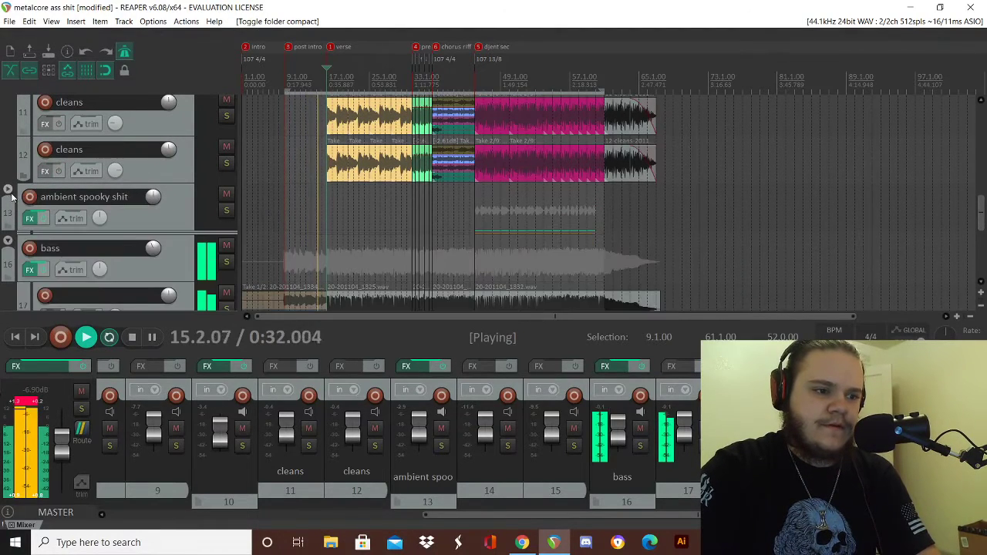
scroll(7, 170, "up", 2)
left_click(8, 146)
left_click(8, 146)
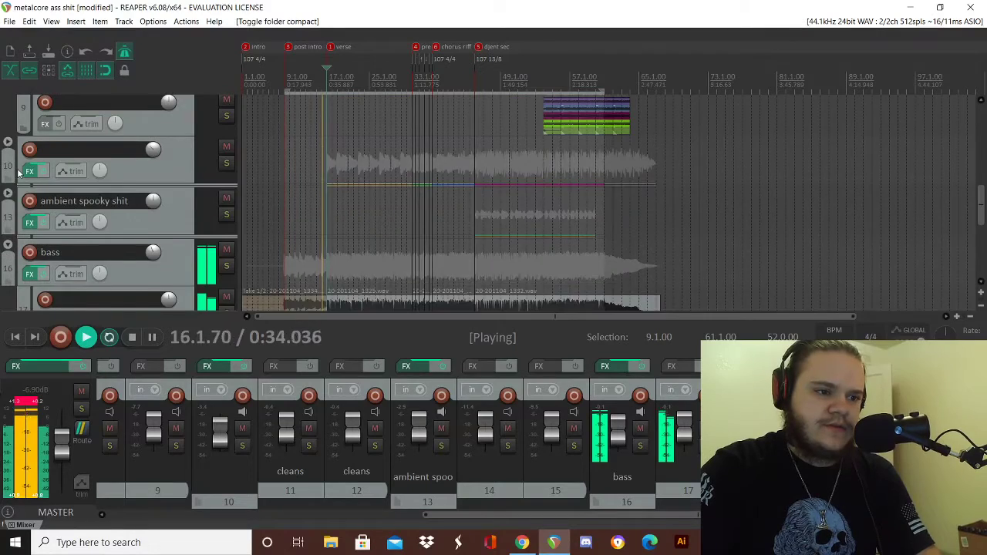
scroll(15, 173, "up", 3)
left_click(7, 141)
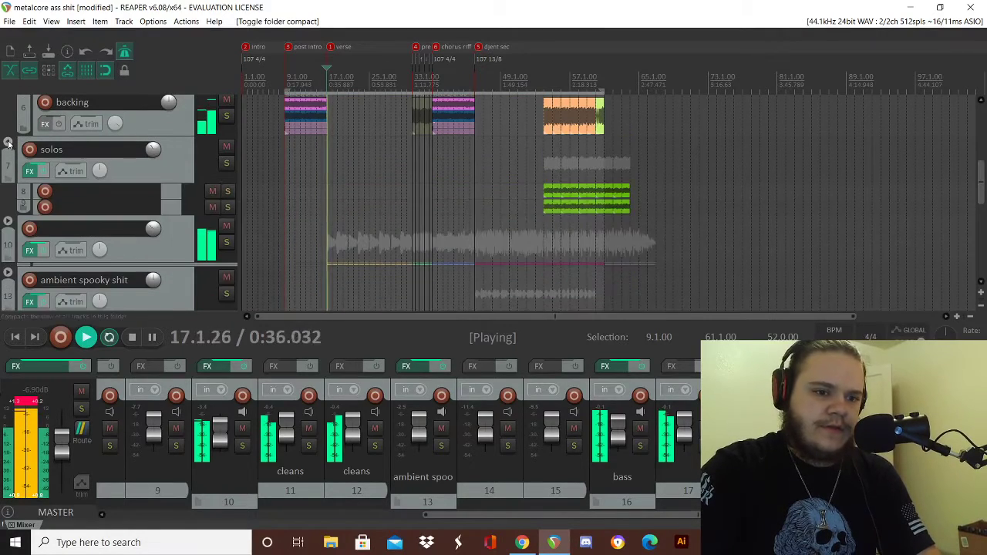
left_click(8, 141)
- Add ReaEQ to the effects chain of track 1, the folder holding the main guitar and Harmony tracks
scroll(58, 209, "up", 2)
scroll(58, 214, "up", 4)
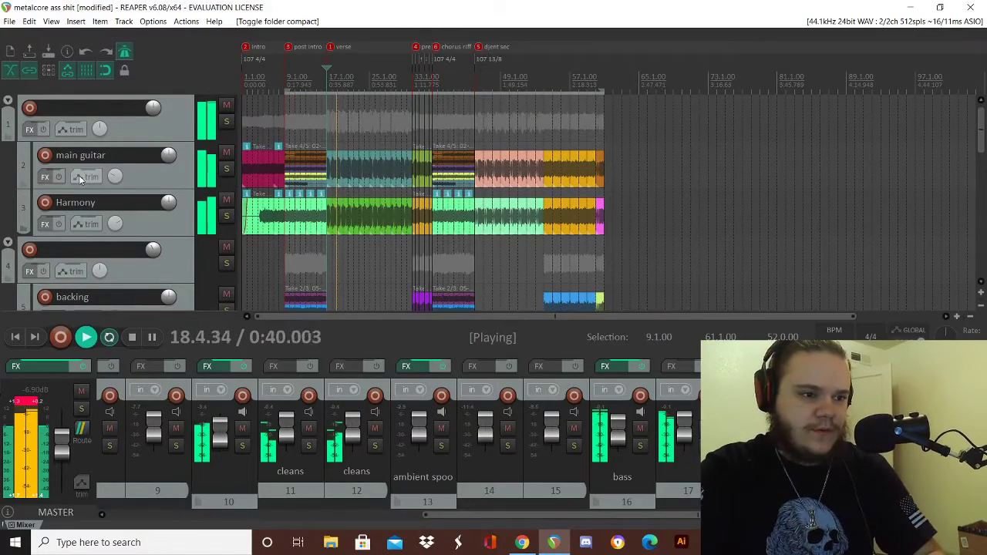
scroll(80, 172, "down", 2)
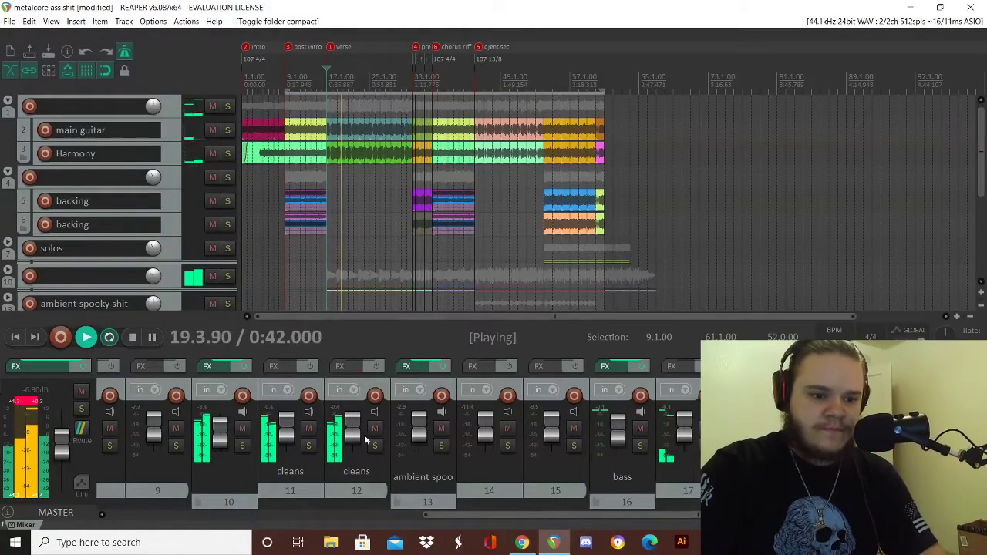
scroll(361, 425, "left", 5)
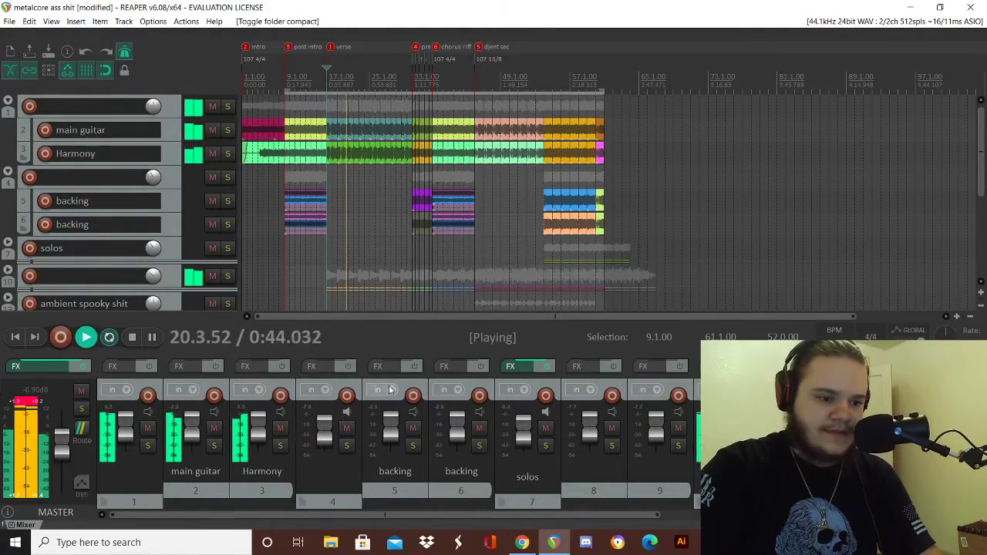
left_click(145, 370)
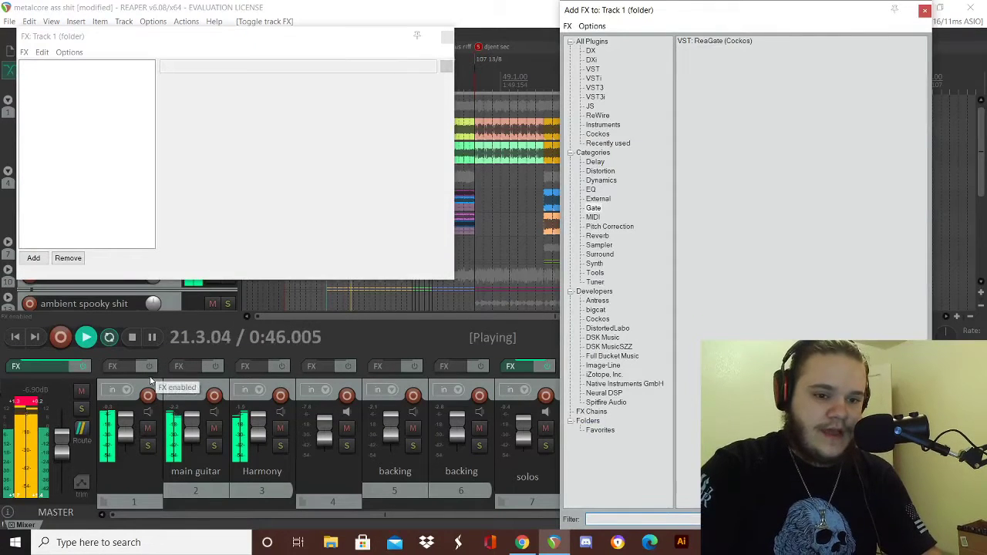
left_click(601, 181)
left_click(592, 190)
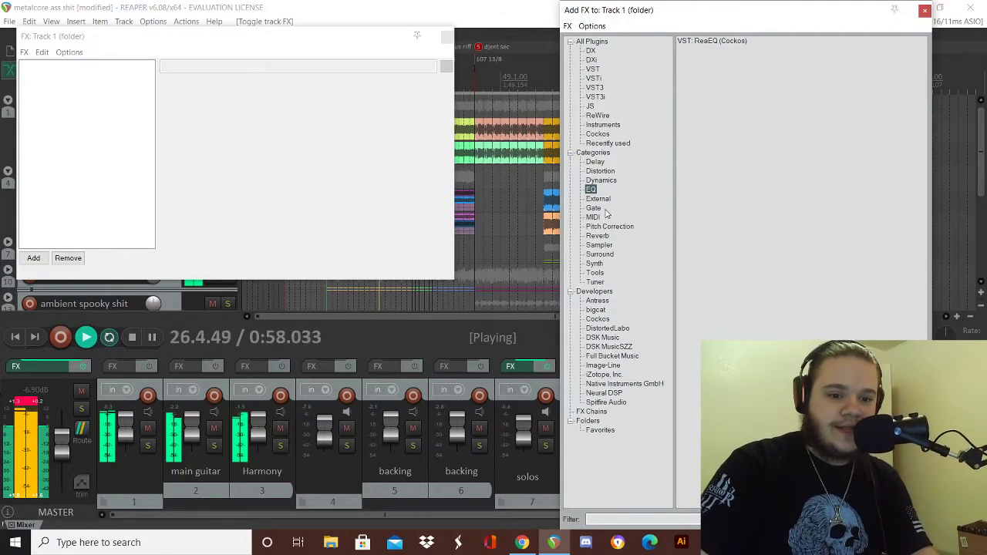
double_click(708, 42)
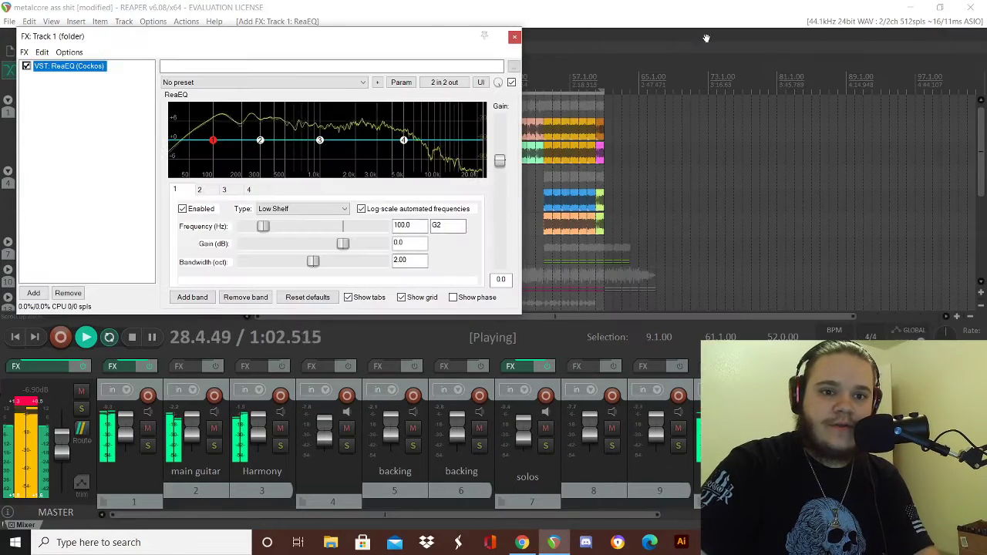
- Solo track 1, load the Mud Free preset in its ReaEQ and shift the high-pass band 1 to 58.9 Hz
left_click(149, 446)
left_click(231, 82)
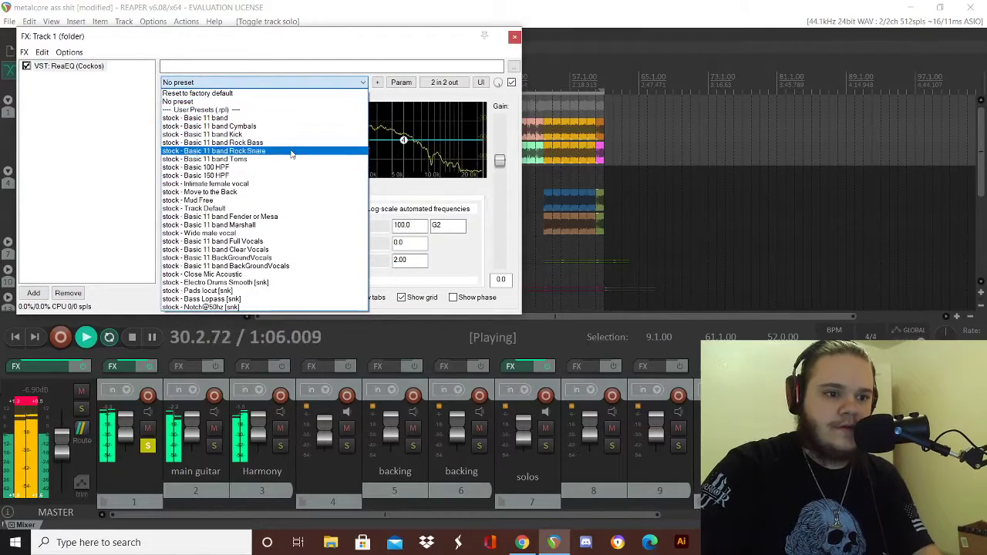
left_click(321, 200)
left_click(302, 209)
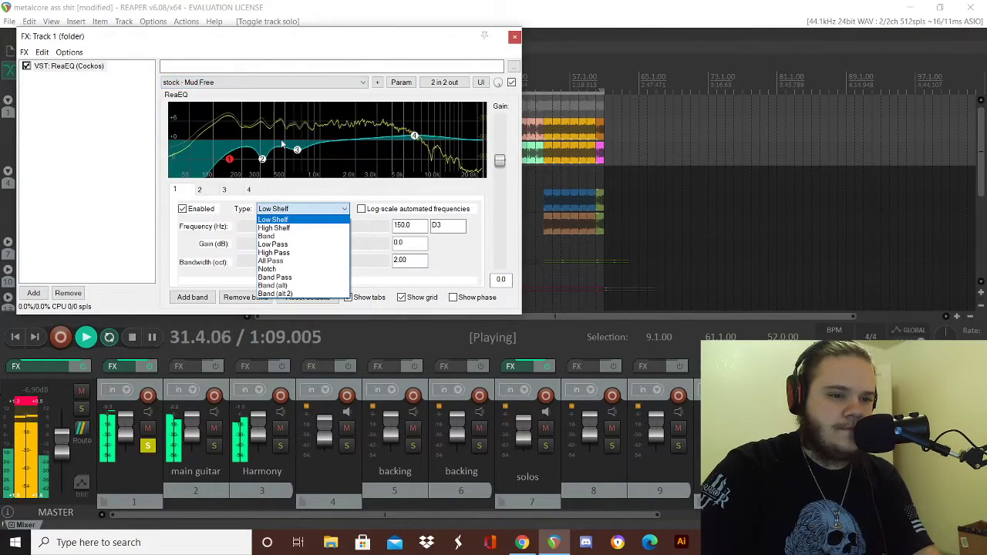
left_click(209, 211)
left_click_drag(237, 158, 195, 170)
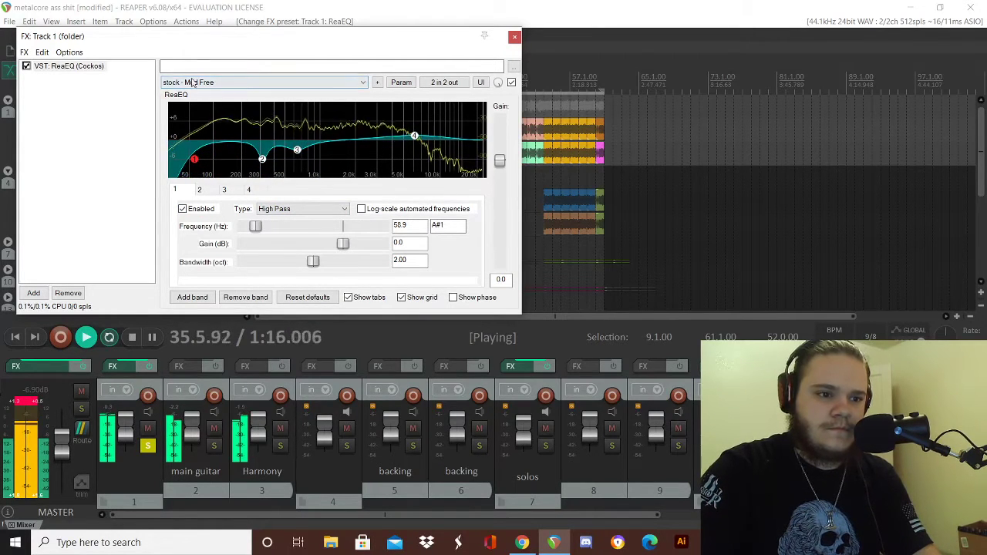
- Make ReaEQ band 2's cut shallower, set band 3 to 701.7 Hz at -3.6 dB, and unsolo track 1
left_click(26, 66)
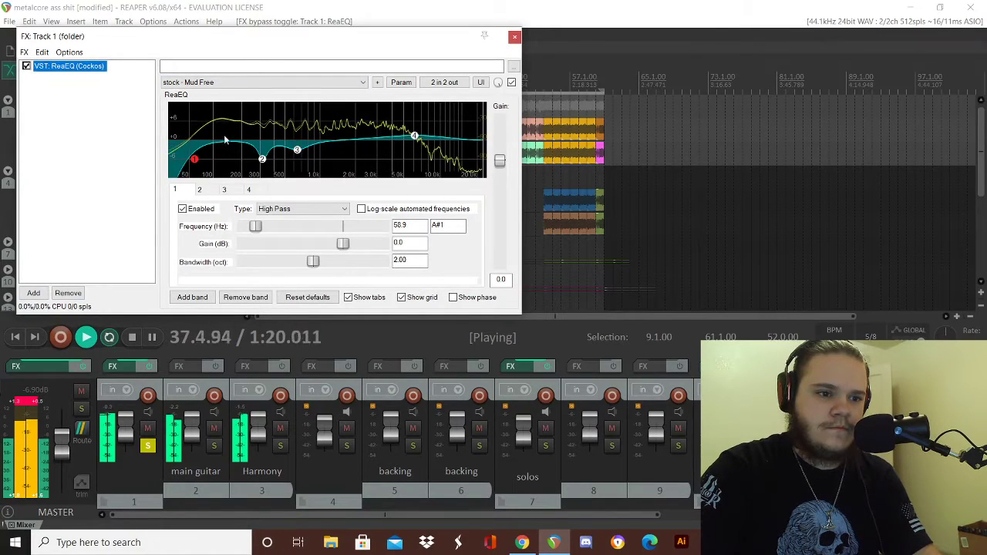
left_click_drag(262, 159, 304, 154)
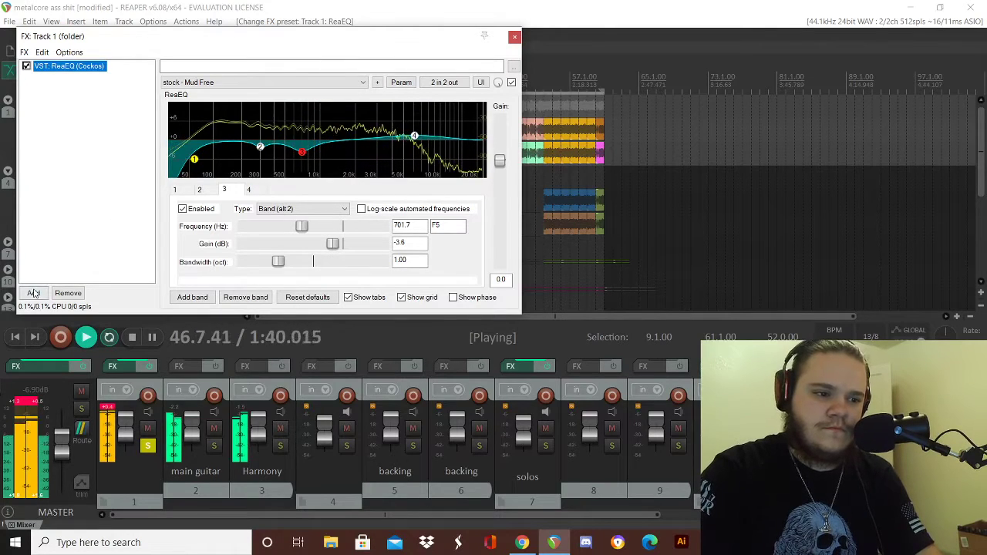
left_click(148, 447)
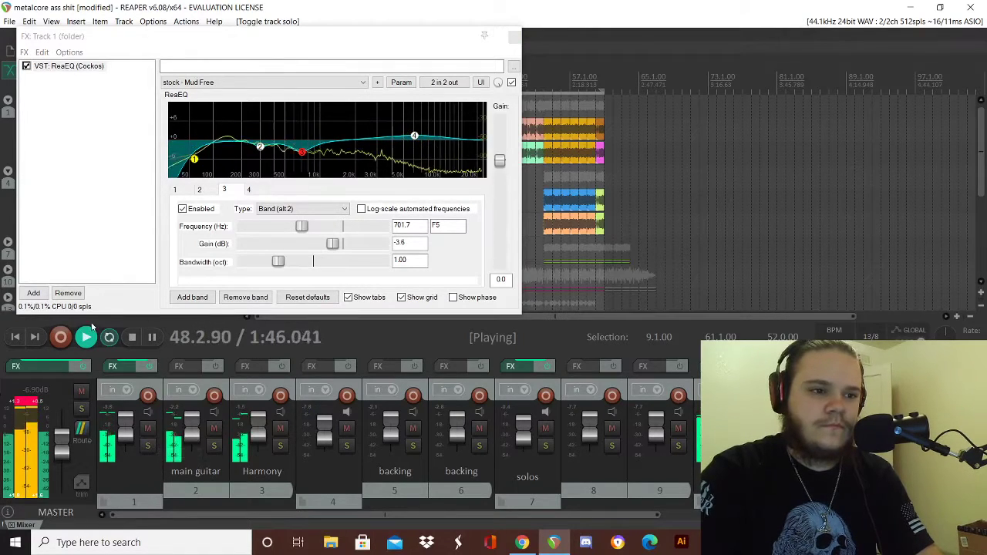
- Add a second ReaEQ to track 1's effects chain and restart playback from the beginning of the project
left_click(39, 295)
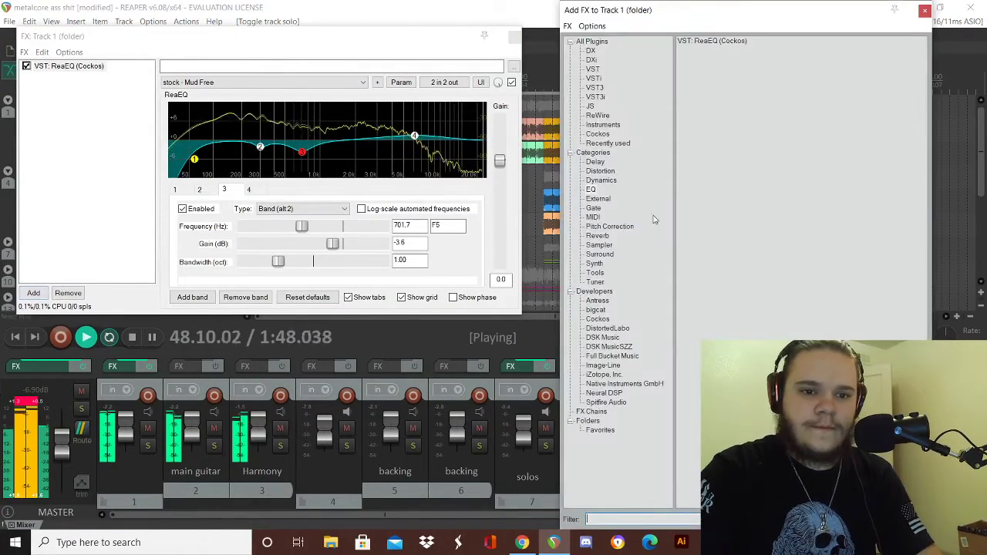
left_click(591, 190)
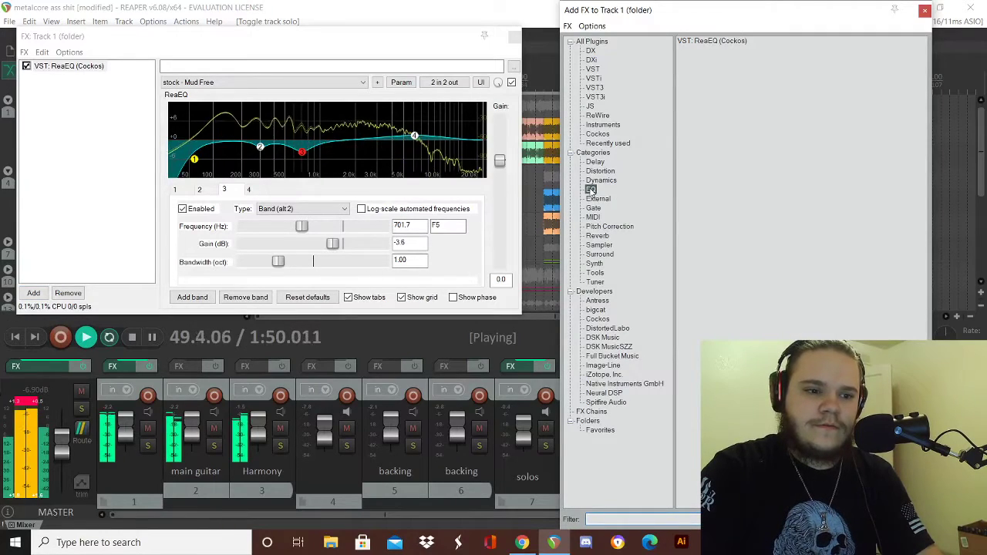
double_click(708, 43)
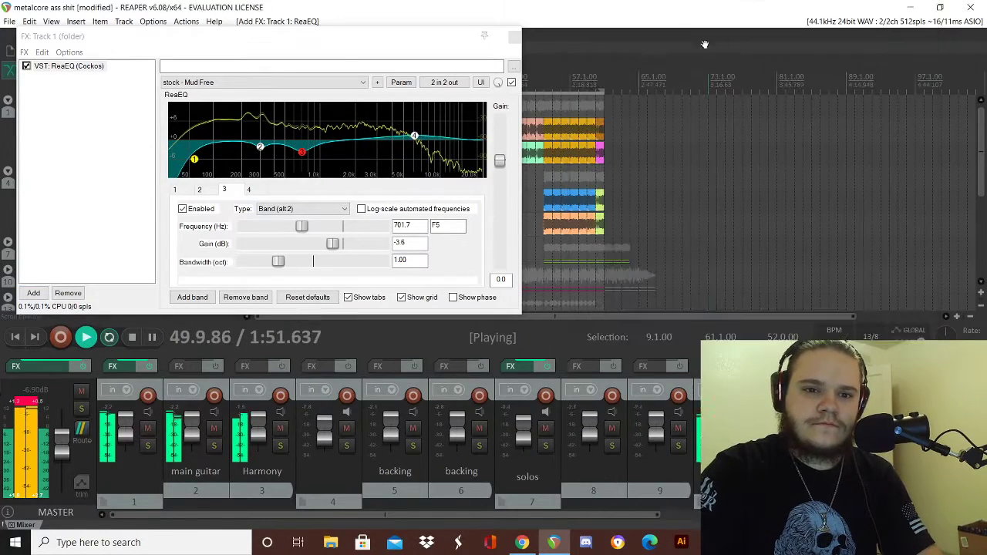
left_click(15, 337)
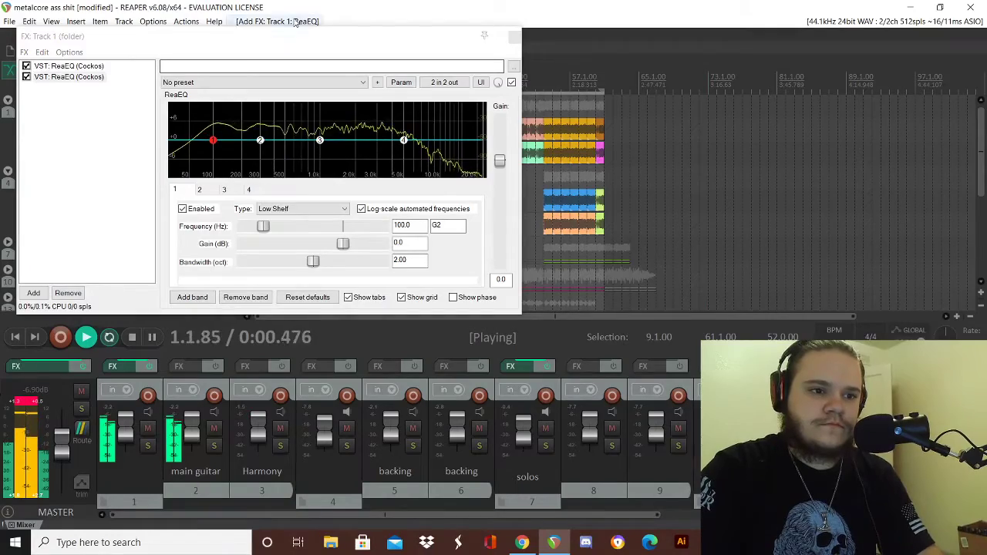
left_click_drag(293, 38, 313, 75)
- Load the Basic 11 band Fender or Mesa preset in the second ReaEQ and solo track 1
left_click(332, 117)
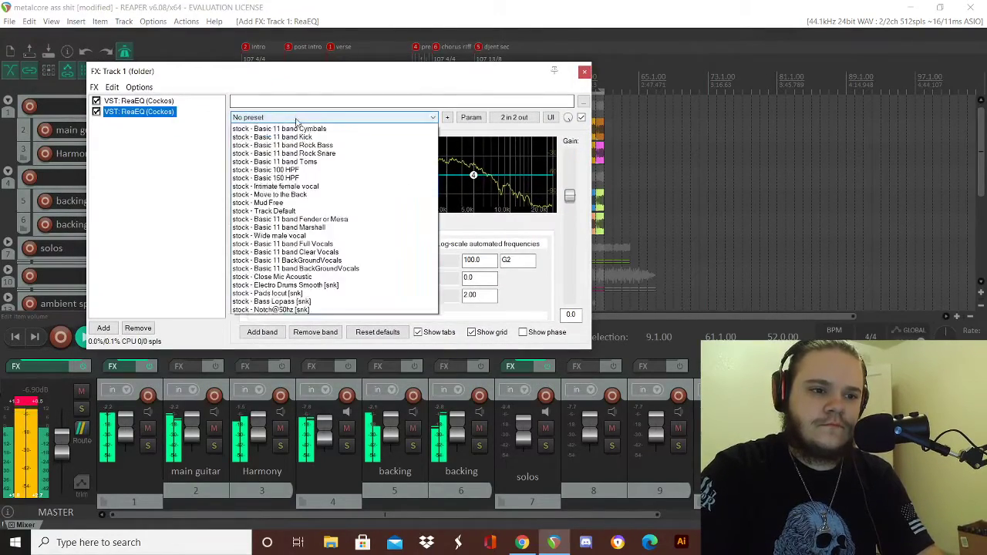
left_click(370, 255)
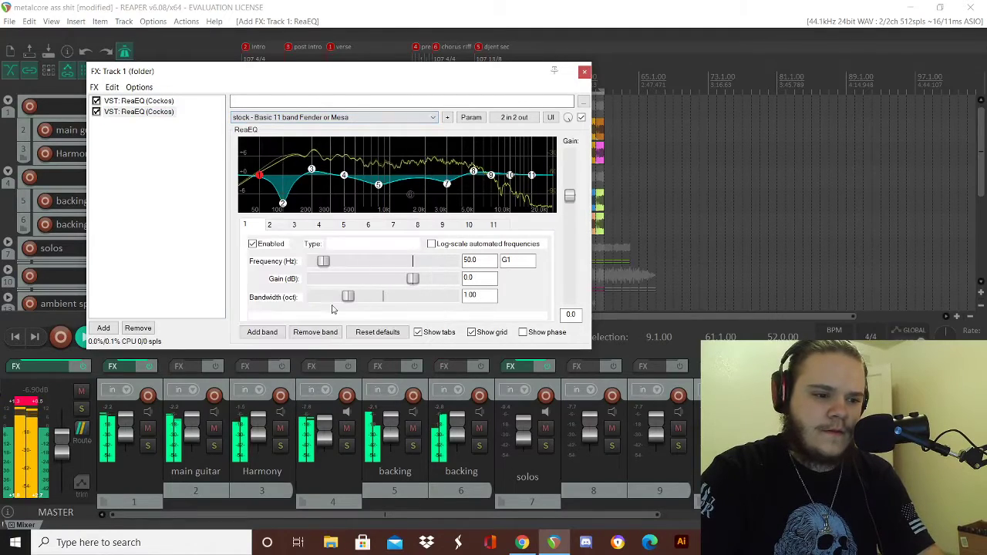
left_click(147, 445)
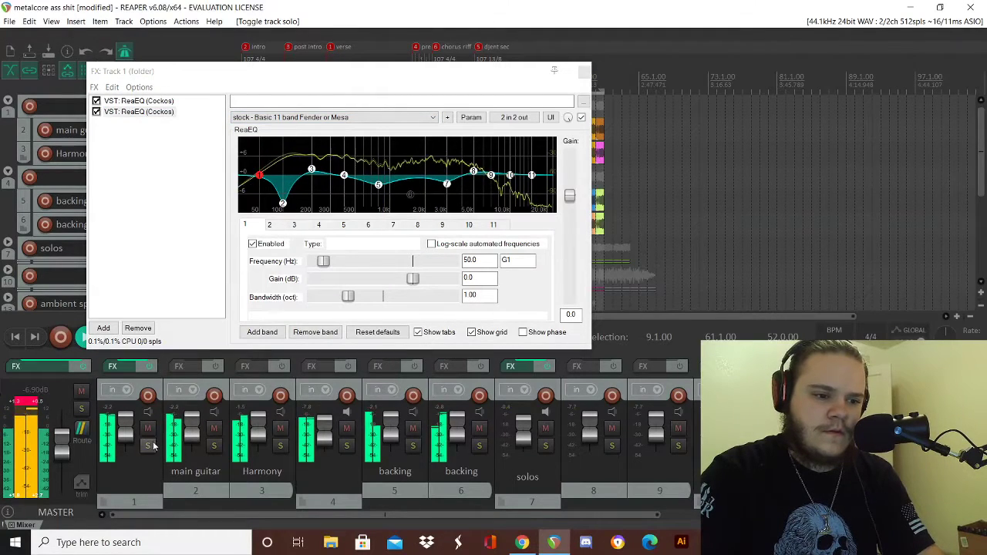
left_click(148, 446)
- Try the Basic 11 band Marshall, Intimate female vocal and Move to the Back presets in the second ReaEQ
left_click(307, 117)
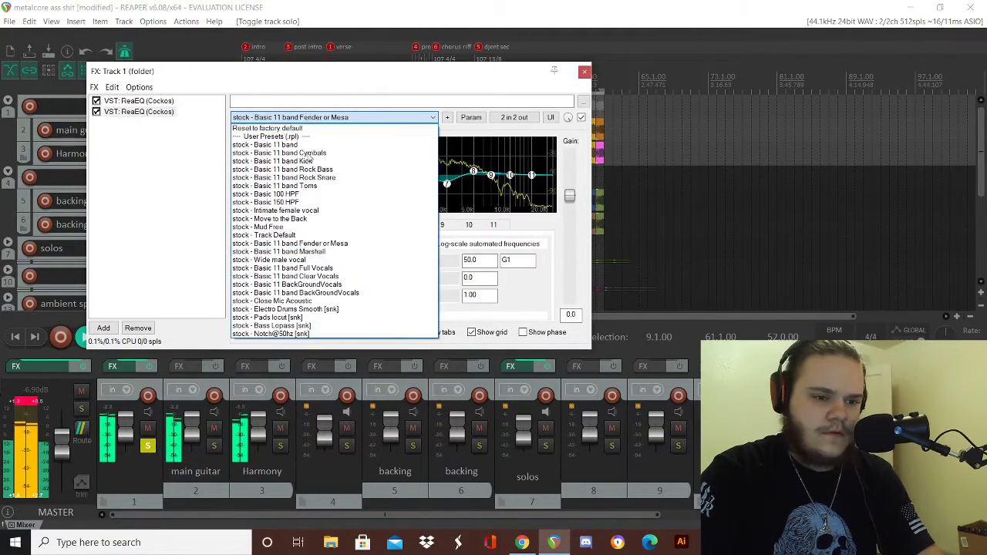
left_click(308, 254)
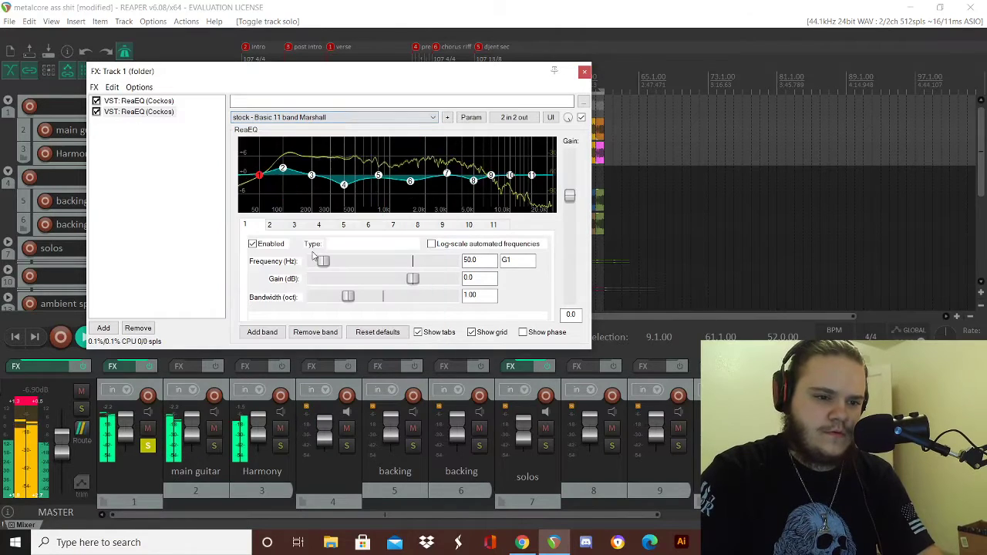
left_click(310, 115)
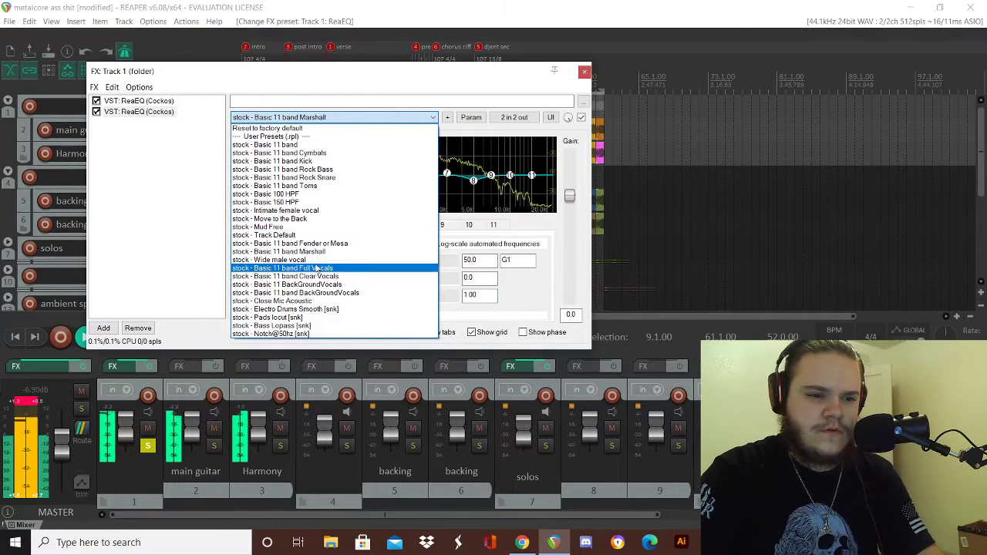
left_click(316, 211)
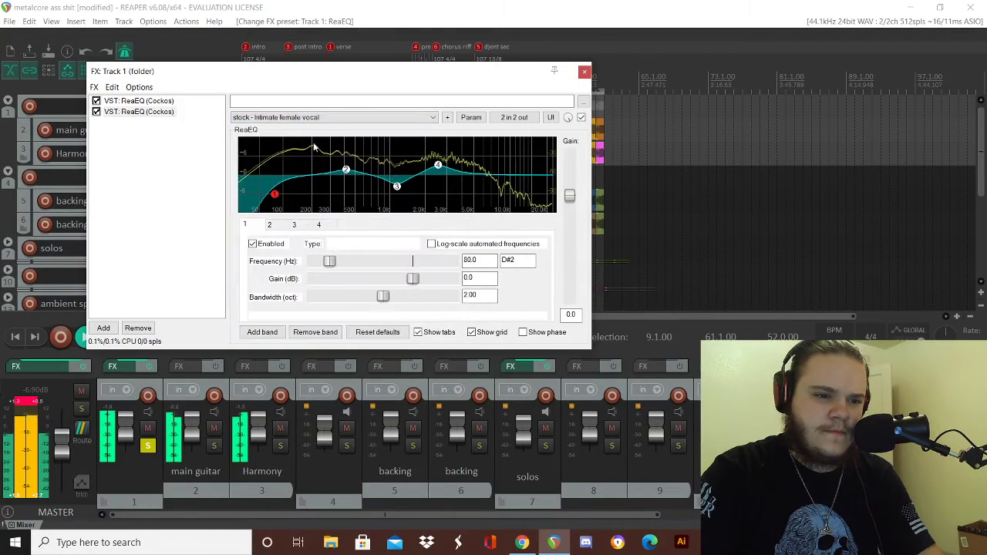
left_click(316, 117)
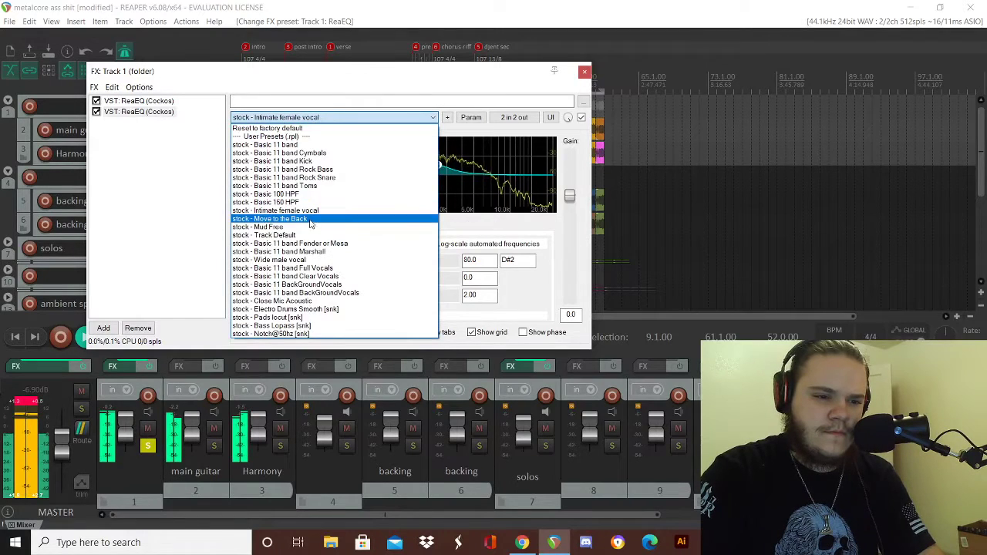
left_click(312, 221)
left_click(303, 117)
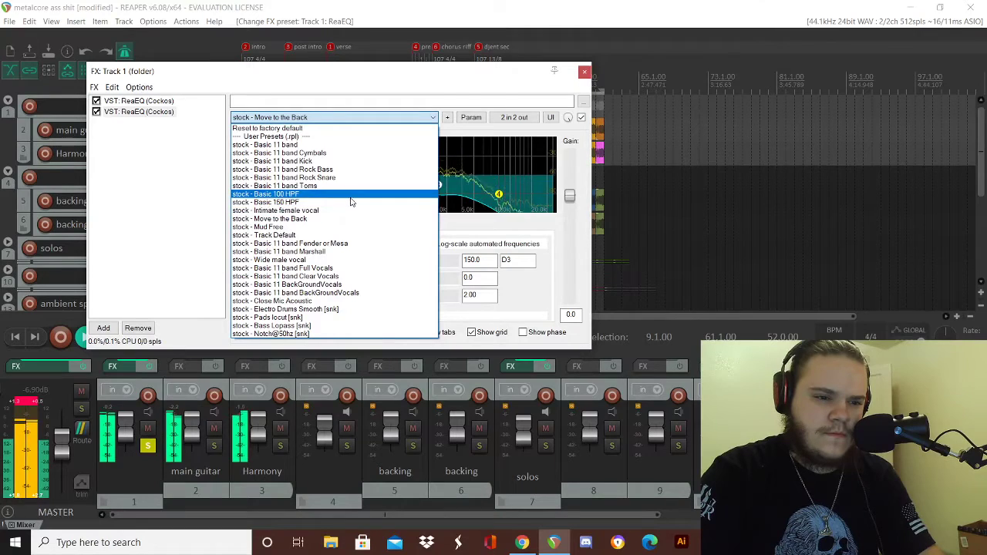
left_click(96, 114)
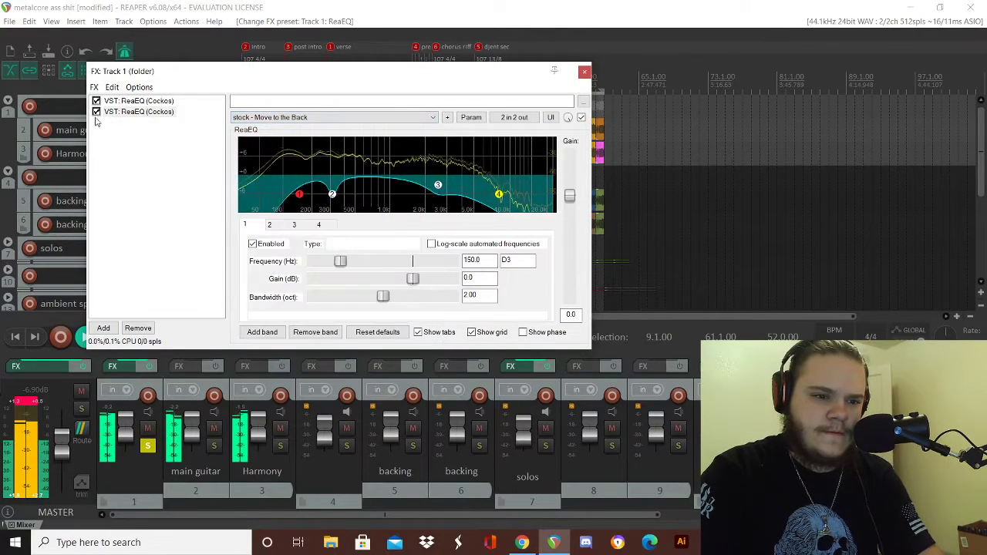
- Reset the second ReaEQ to factory default and turn band 1 into a low pass at about 16985.5 Hz
left_click(332, 117)
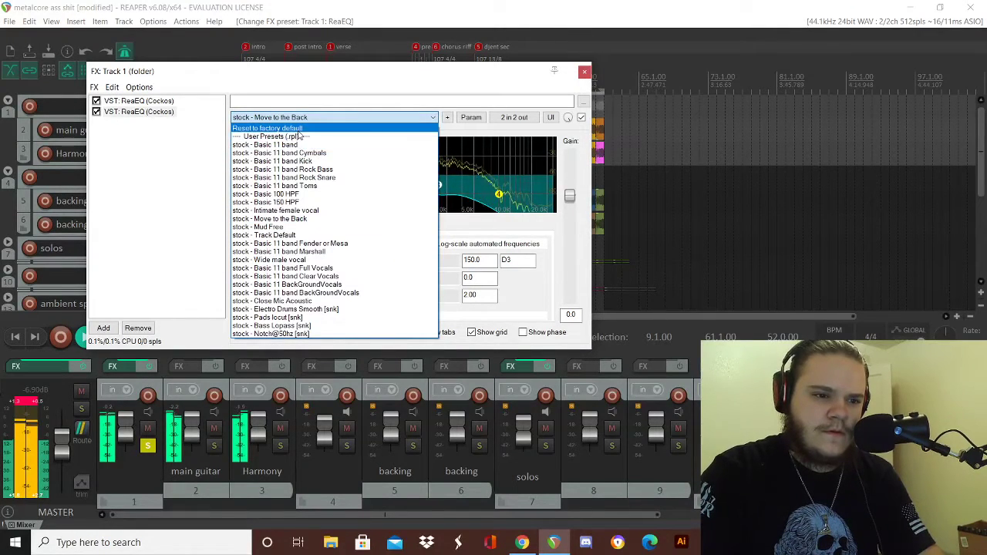
left_click(310, 129)
left_click(370, 244)
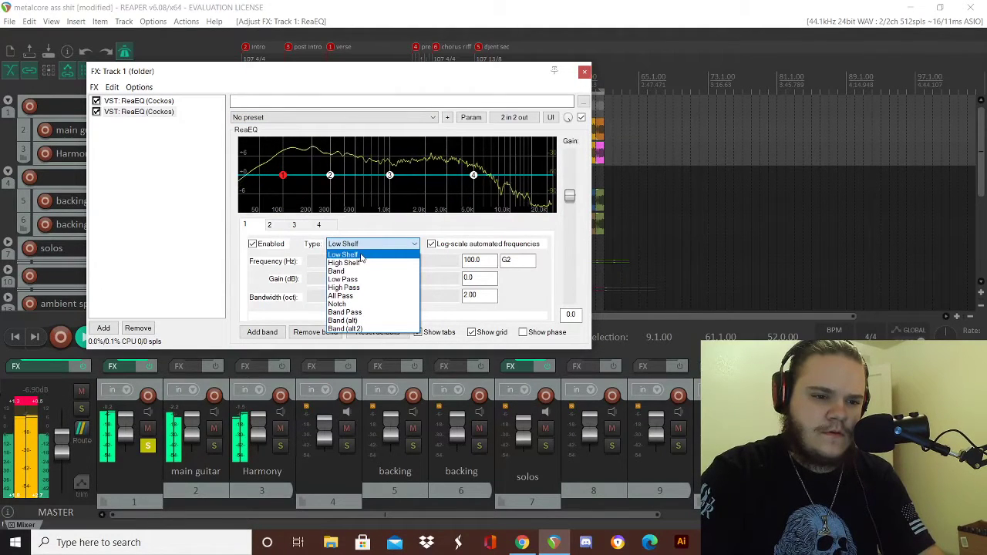
left_click(361, 257)
left_click(359, 243)
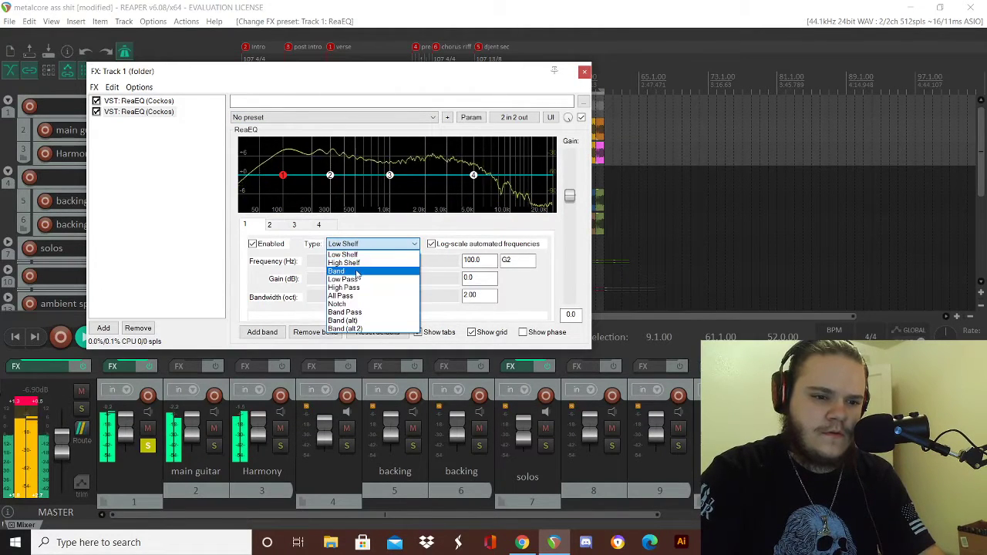
left_click(355, 279)
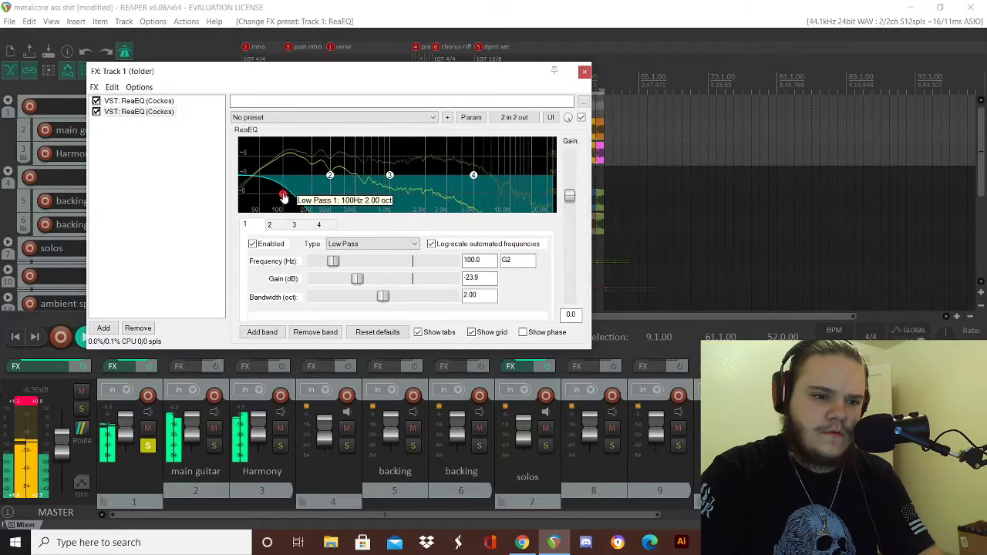
left_click_drag(290, 203, 477, 284)
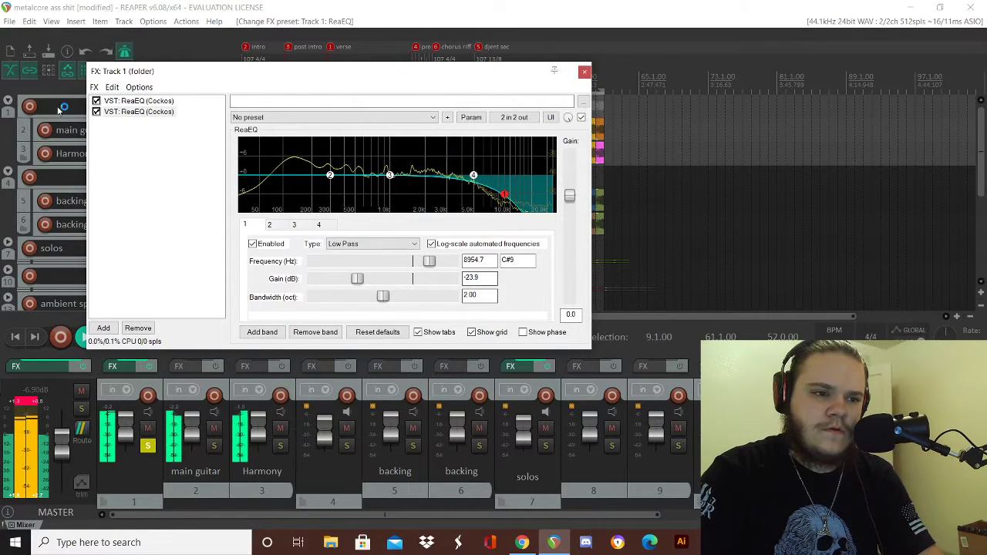
- Bypass the second ReaEQ on track 1 and show the first ReaEQ's settings in the effects window
left_click(96, 112)
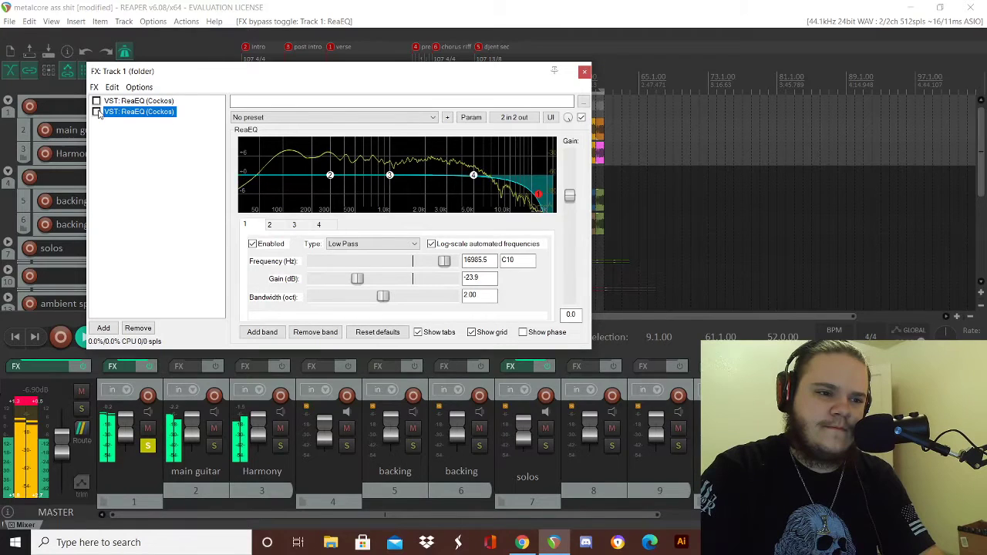
double_click(147, 102)
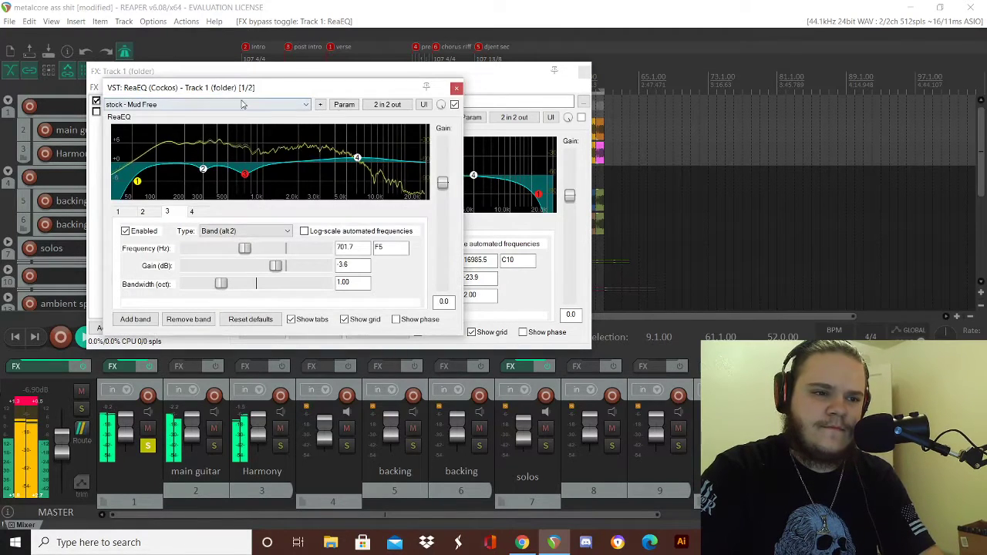
left_click_drag(220, 73, 280, 145)
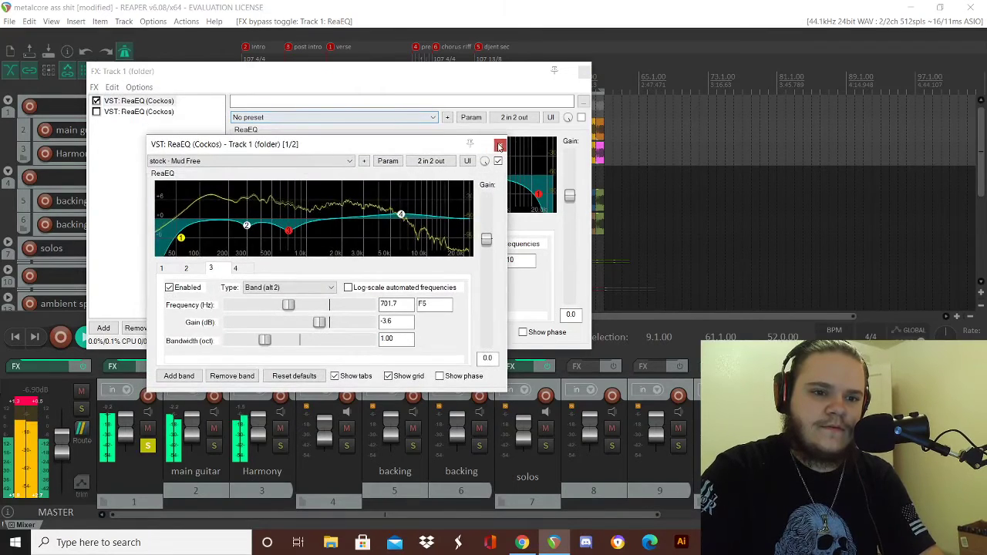
key("Escape")
left_click(141, 101)
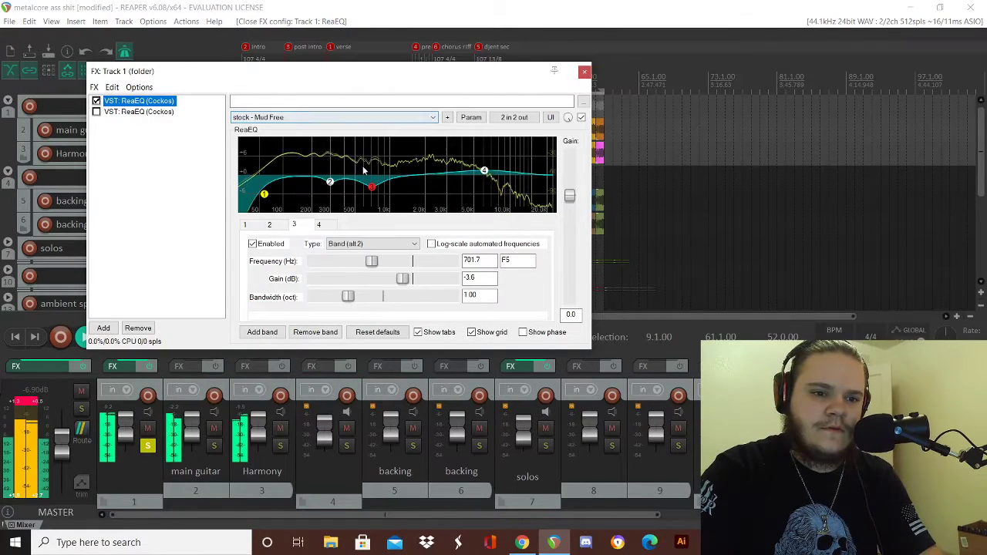
- Set the first ReaEQ's band 1 to 43.3 Hz, band 2 to -0.2 dB, band 4 to 9395.9 Hz at 3.3 dB, and compare with bypass
left_click_drag(266, 194, 255, 219)
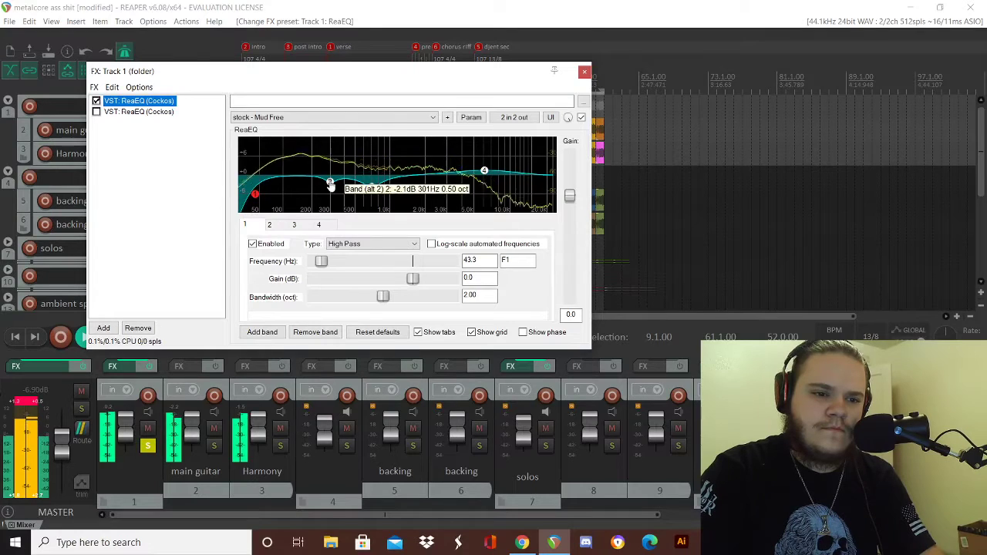
left_click_drag(329, 185, 330, 176)
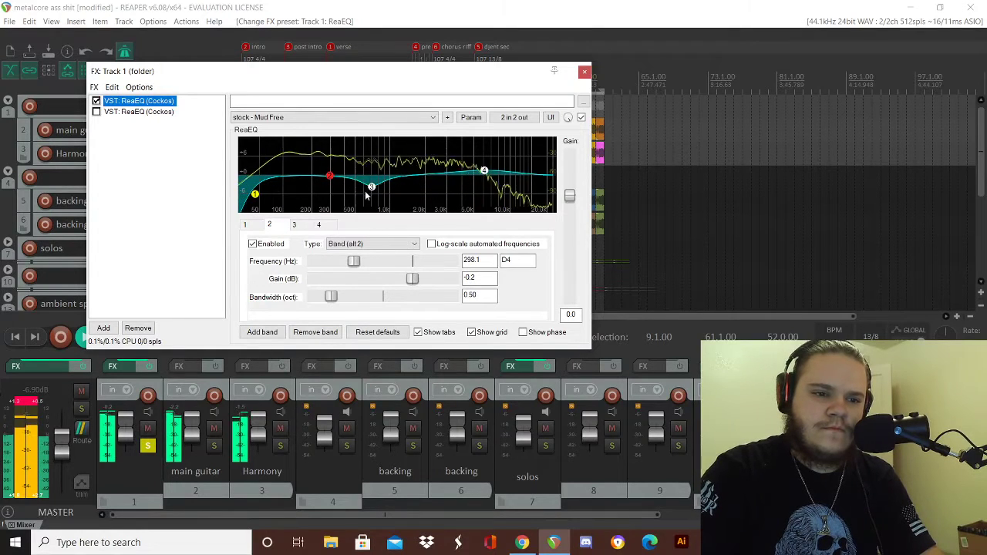
left_click_drag(484, 170, 508, 168)
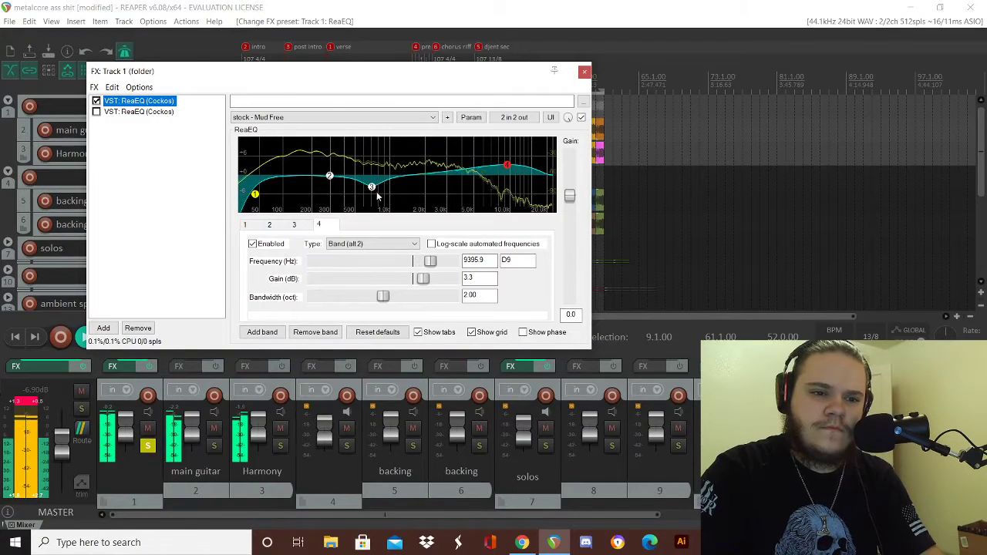
left_click(96, 101)
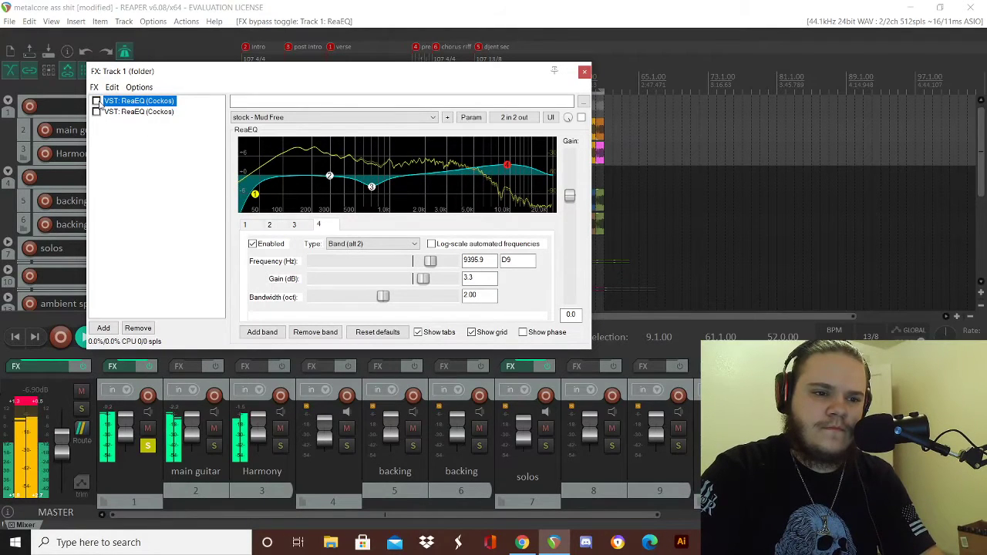
left_click(96, 101)
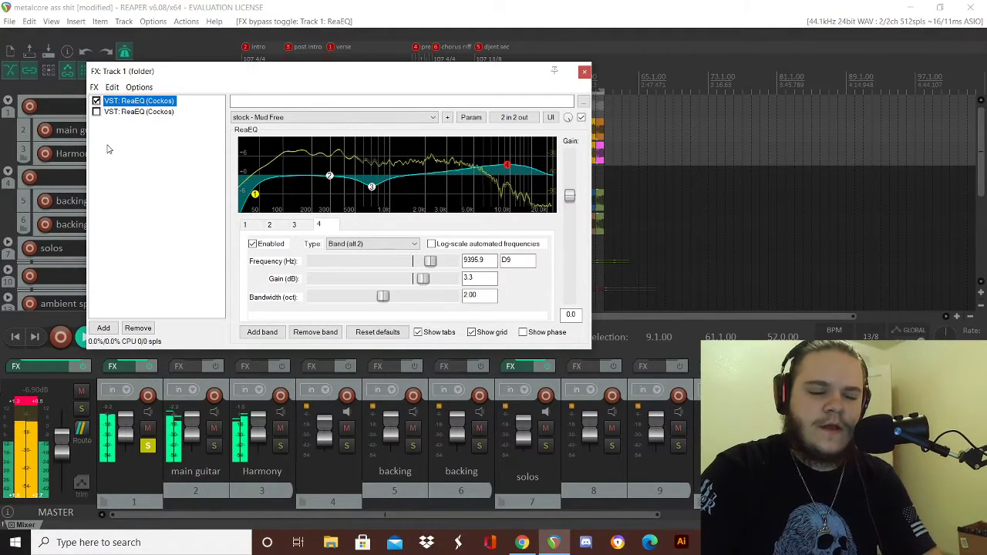
- Remove the second ReaEQ from track 1's effects chain and add the ReaComp compressor after the first ReaEQ
left_click(149, 113)
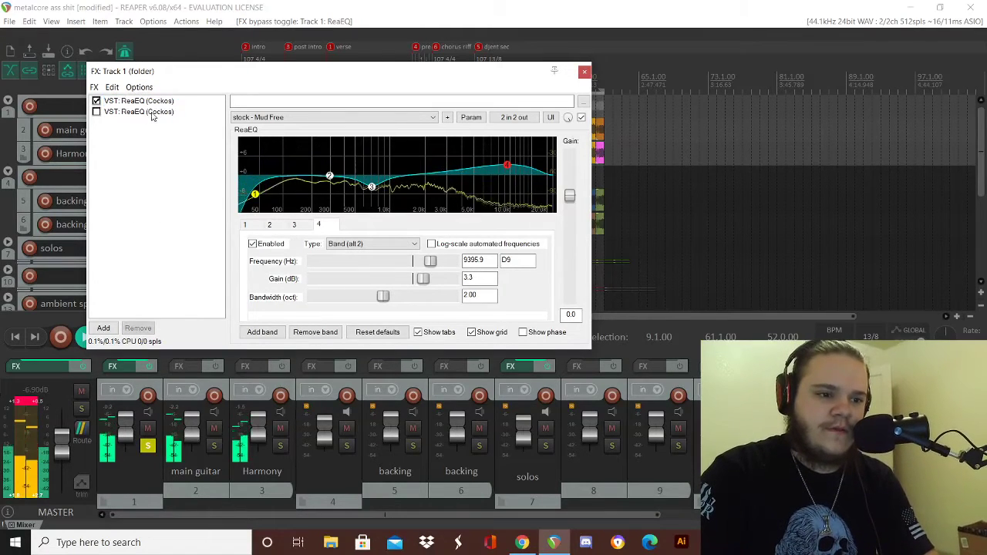
left_click(137, 329)
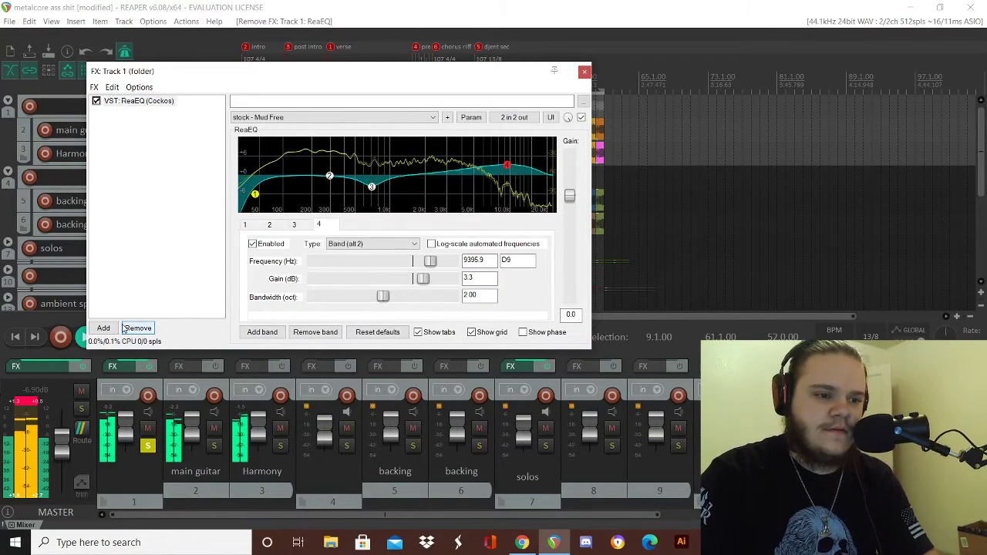
left_click(103, 329)
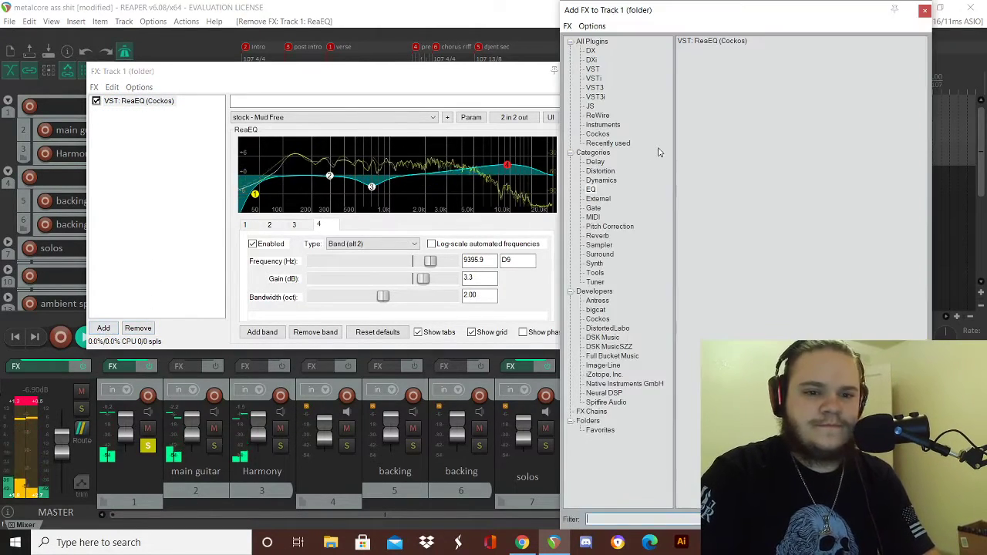
left_click(598, 199)
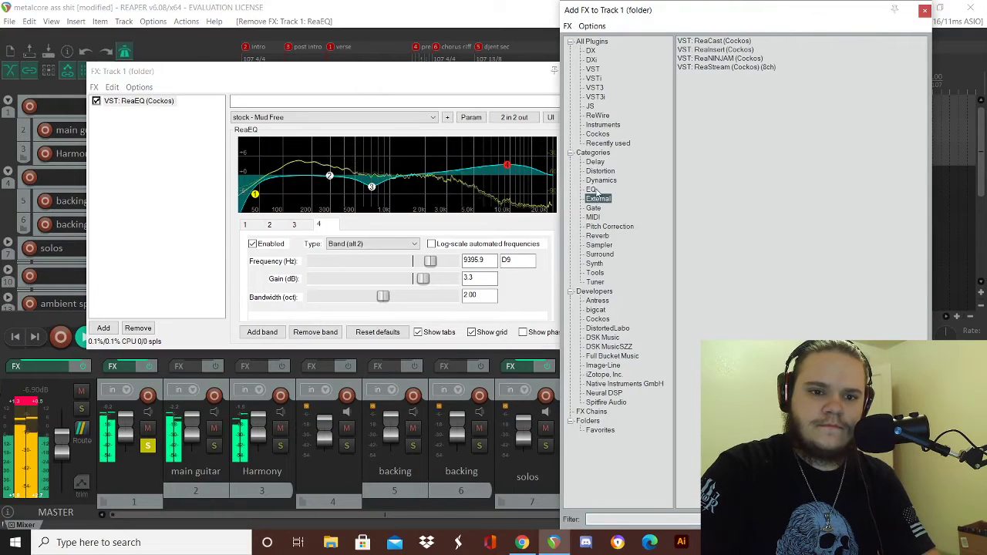
left_click(600, 171)
left_click(591, 190)
left_click(603, 180)
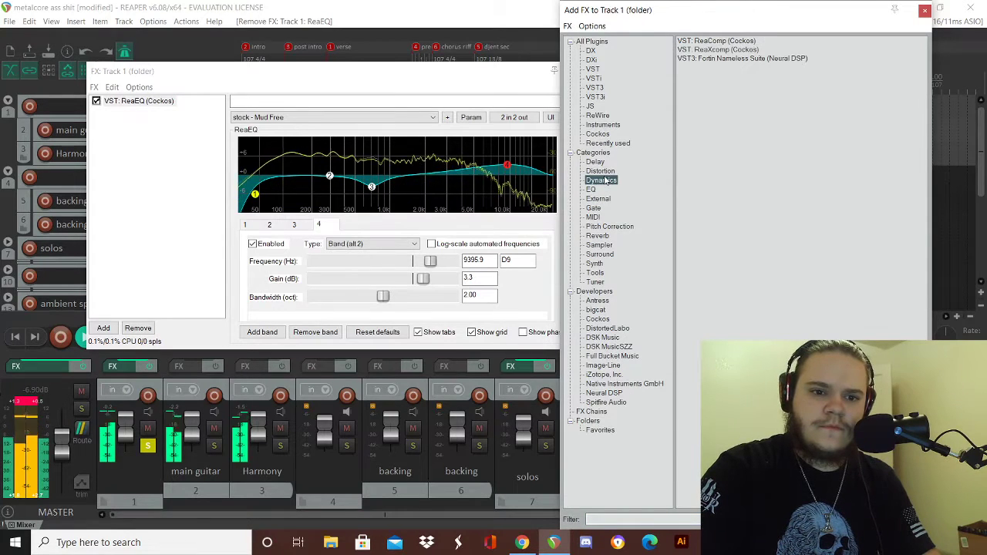
double_click(744, 40)
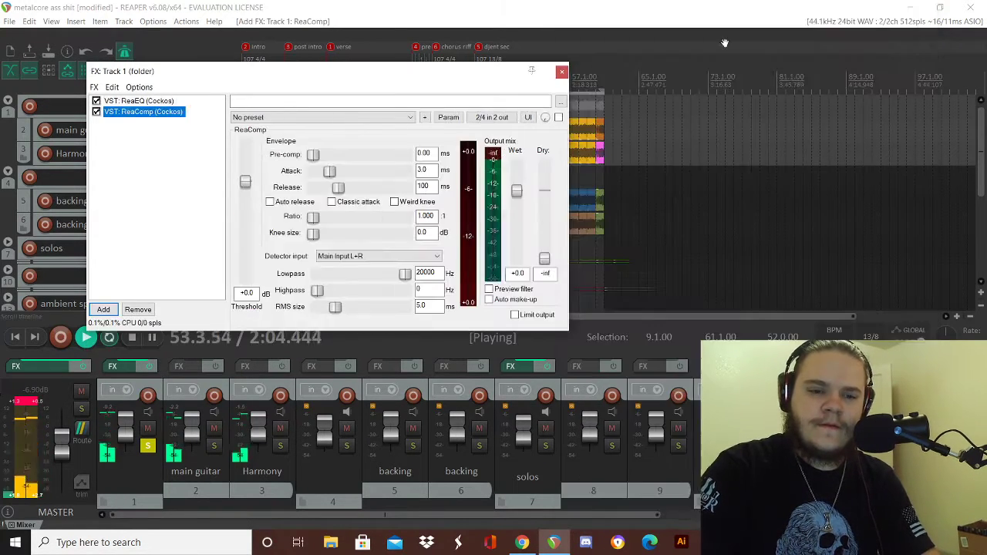
- Load the distorted electric guitar preset in ReaComp and turn off its output limiting
left_click(331, 117)
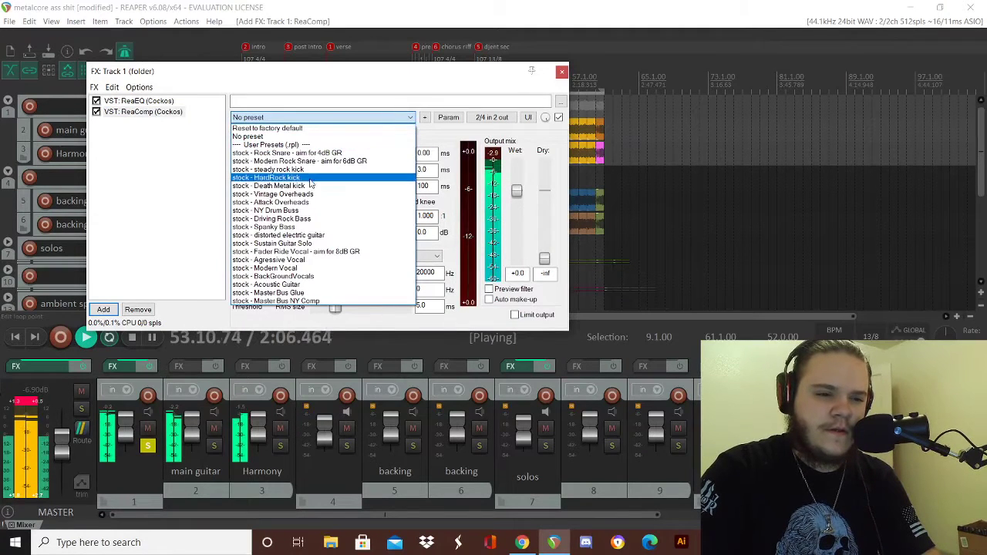
left_click(301, 237)
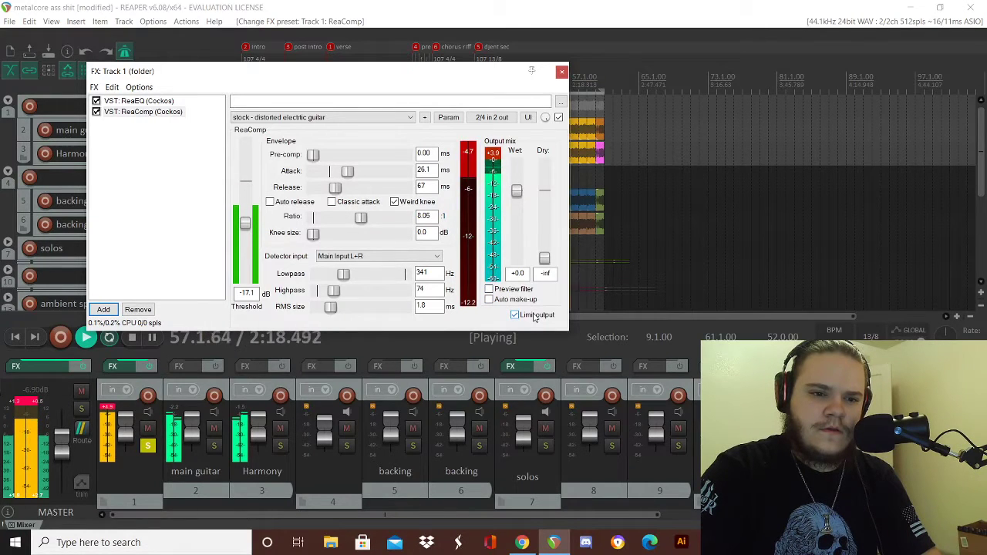
left_click(307, 118)
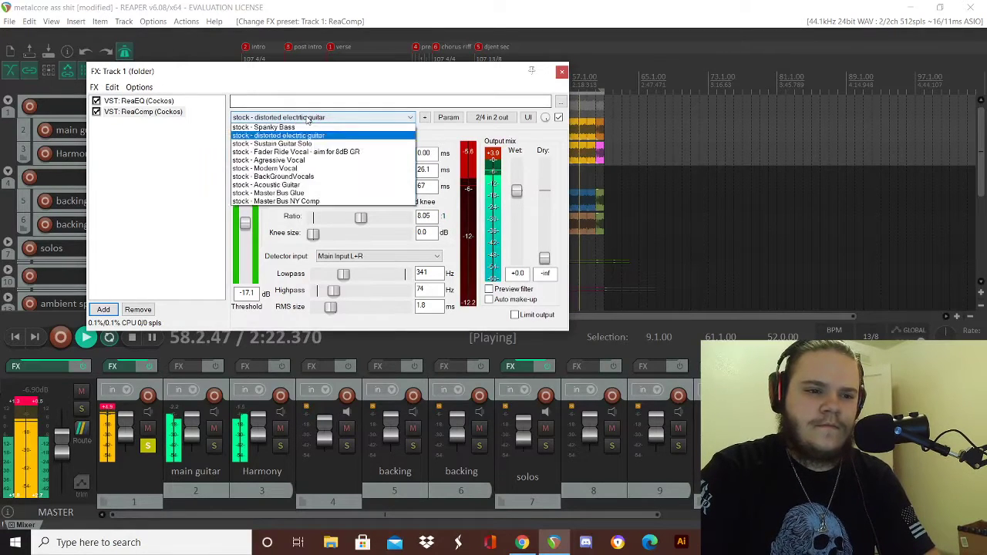
left_click(307, 118)
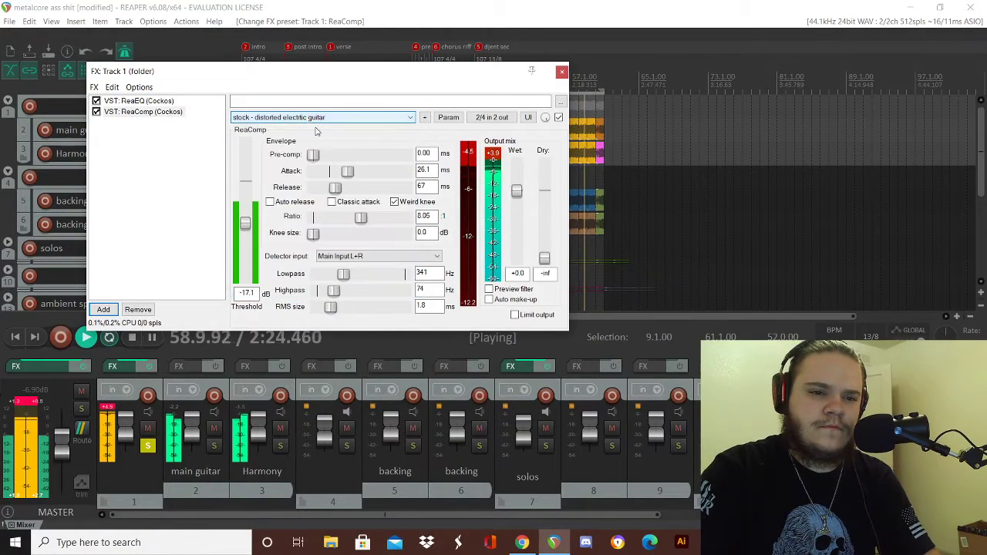
- Set ReaComp's threshold to -11.2 dB while playing the main guitars from the verse marker
left_click_drag(247, 238, 248, 201)
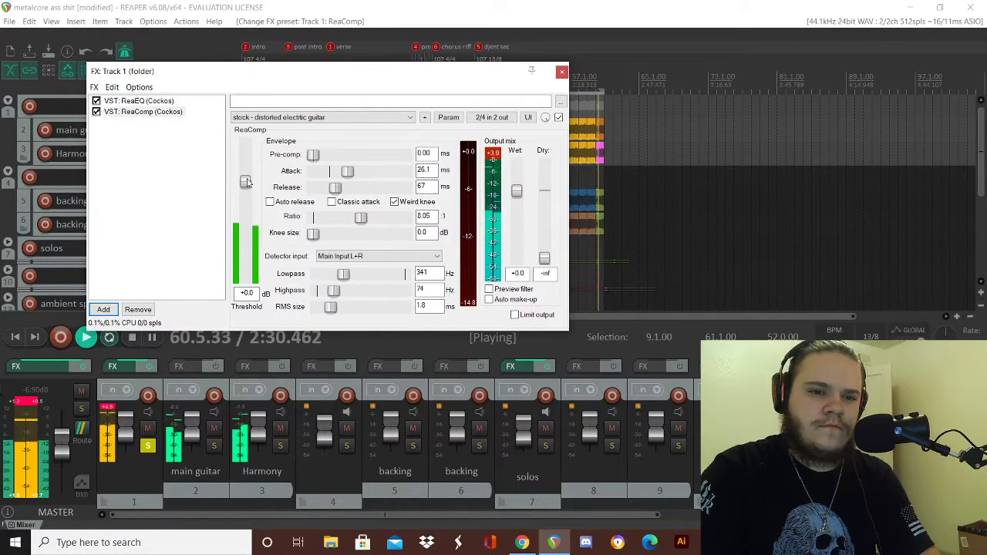
key("space")
key("space")
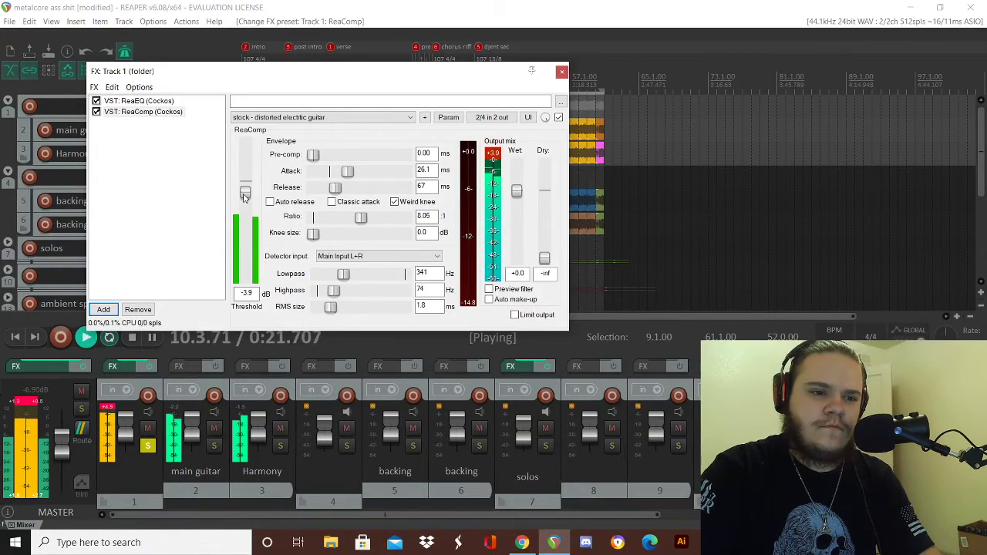
left_click_drag(237, 71, 451, 216)
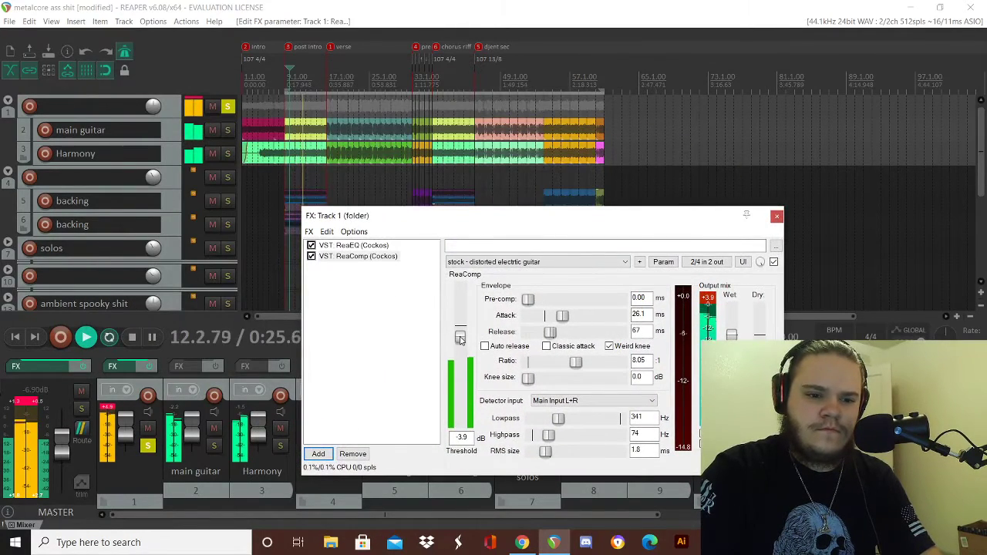
left_click(327, 68)
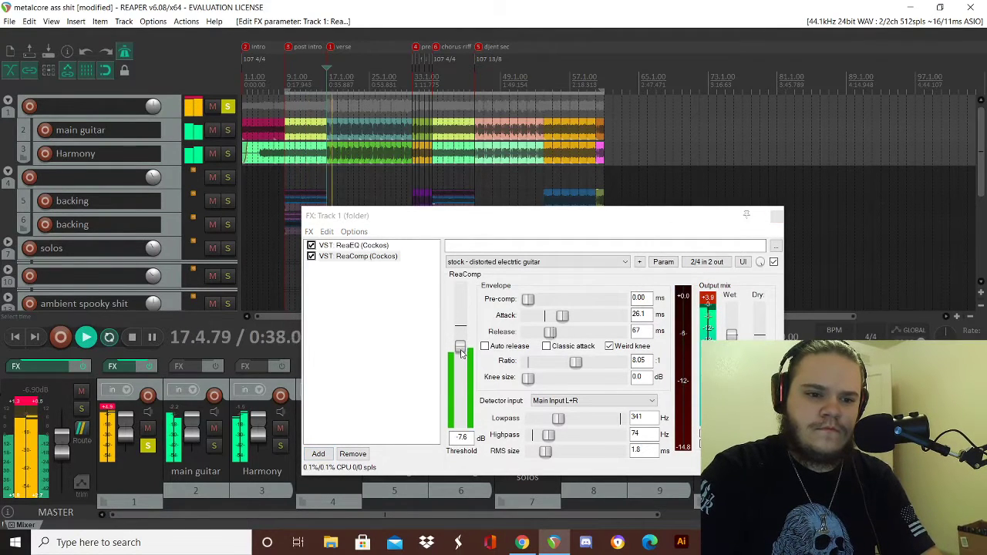
left_click_drag(460, 347, 462, 363)
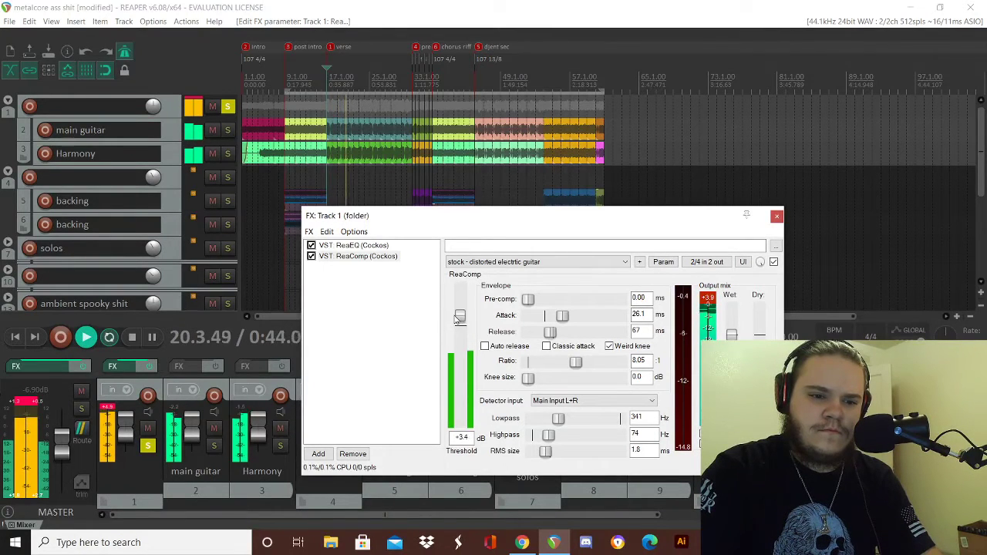
left_click_drag(457, 346, 459, 371)
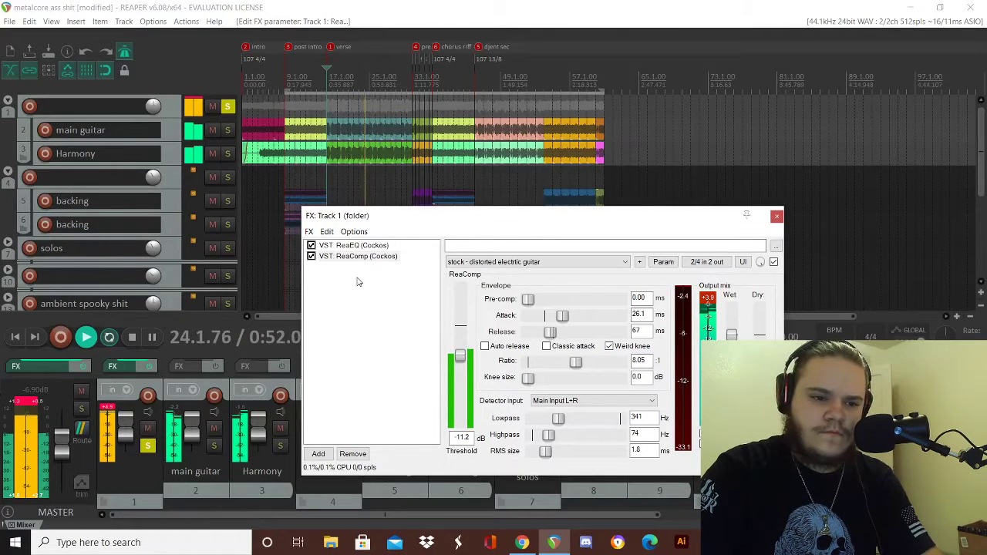
- Add ReaXcomp to track 1's effects chain and move the effects window so its controls are reachable
left_click(318, 454)
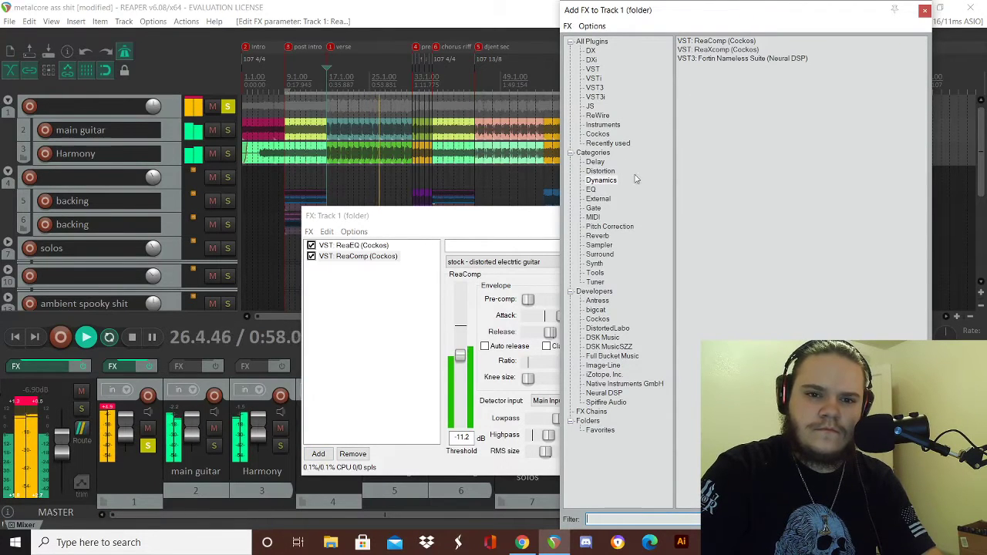
double_click(717, 51)
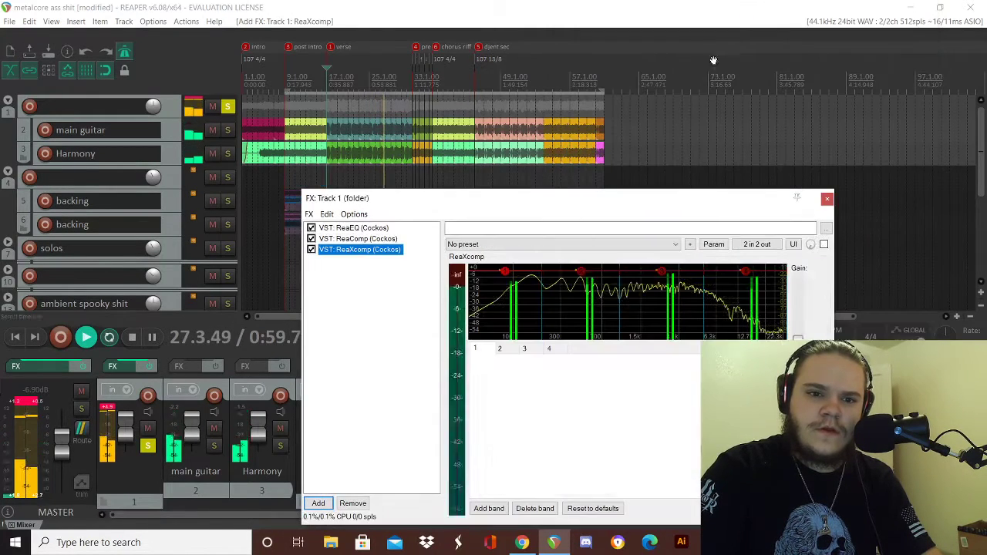
left_click_drag(574, 204, 619, 126)
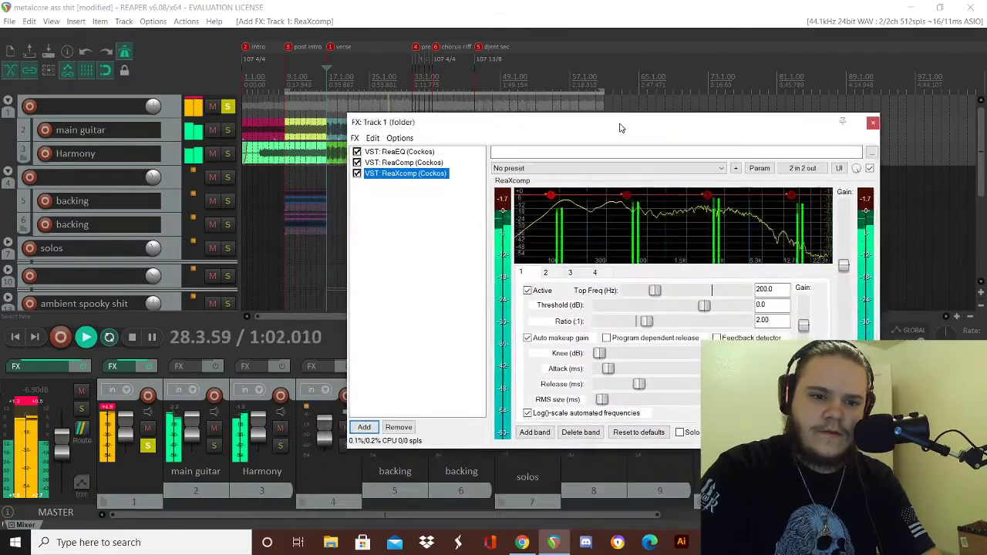
- Audition ReaXcomp's griz presets super smooth 3 band, supersolid2, mastering 3 band : smile and mastering 3 band electro on the playing guitars
left_click(538, 169)
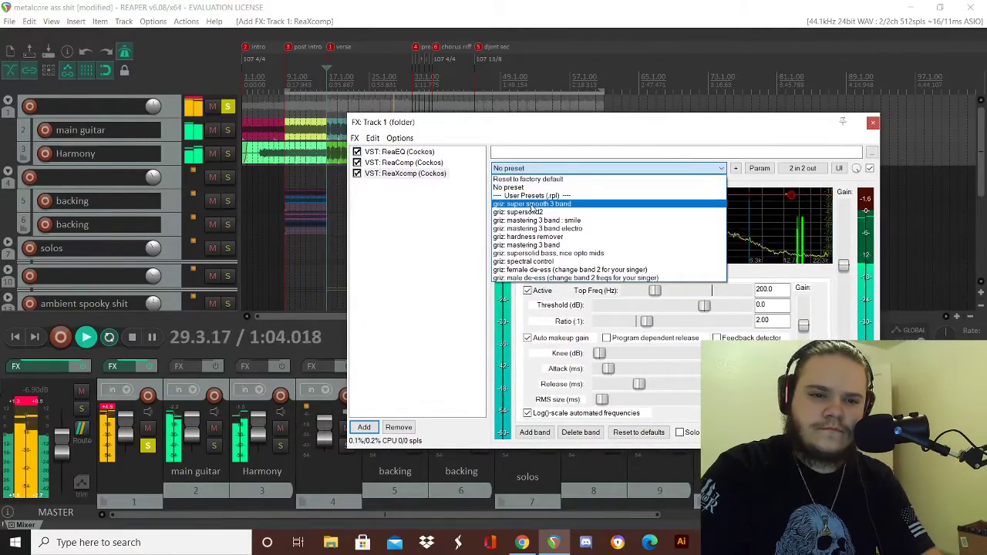
left_click(532, 204)
left_click(532, 169)
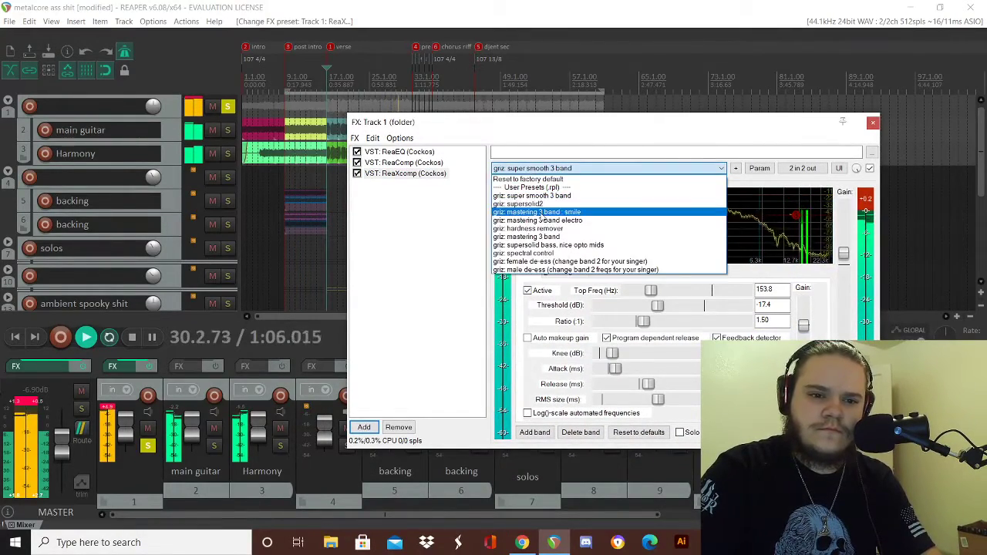
left_click(540, 204)
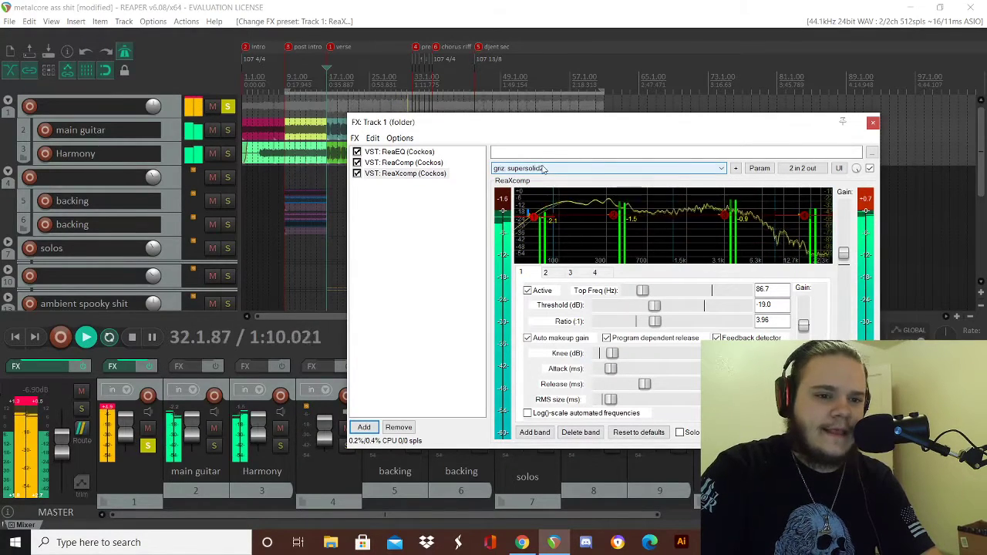
left_click(543, 169)
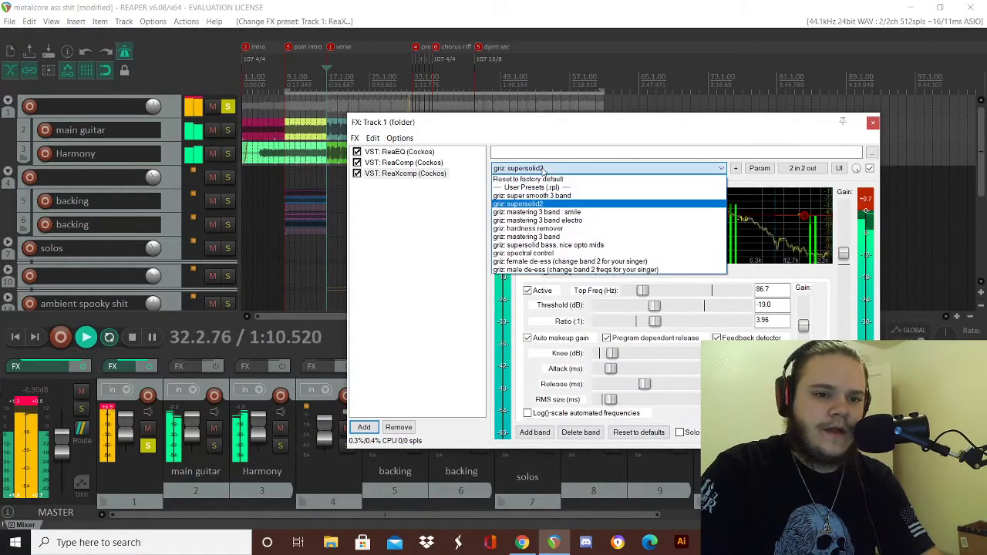
left_click(560, 213)
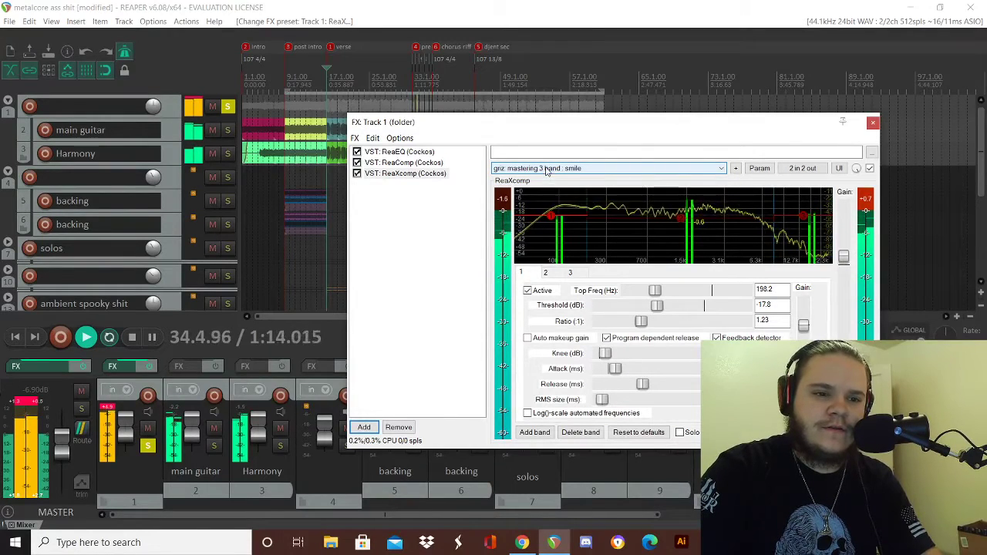
left_click(547, 170)
left_click(557, 221)
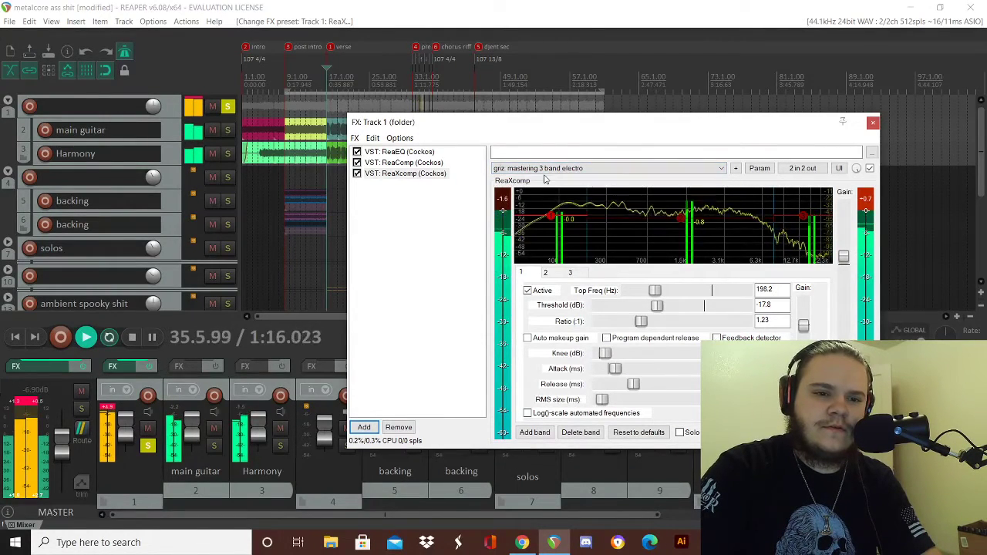
- Audition ReaXcomp's griz presets hardness remover, mastering 3 band, supersolid bass, nice opto mids and spectral control
left_click_drag(519, 136, 507, 172)
left_click(499, 204)
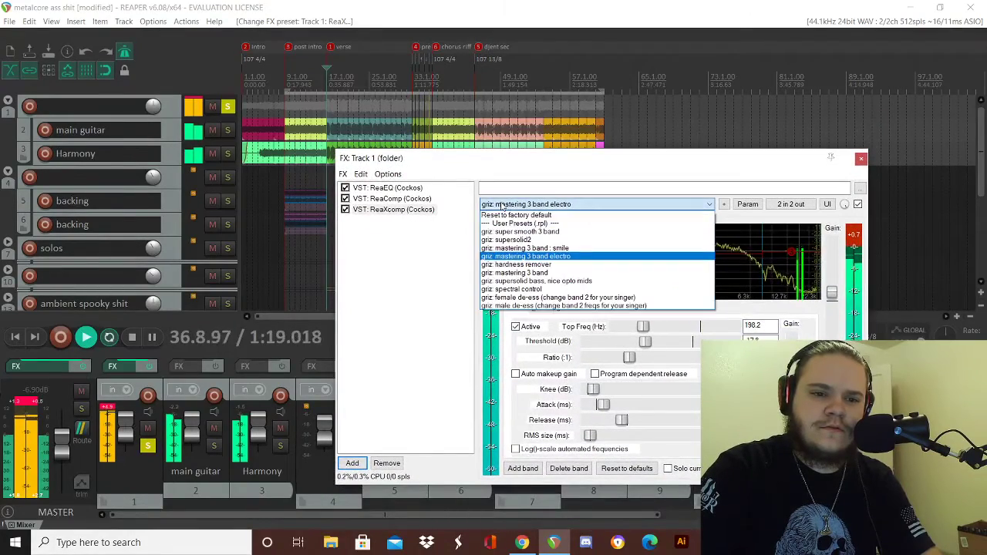
left_click(518, 264)
left_click(509, 205)
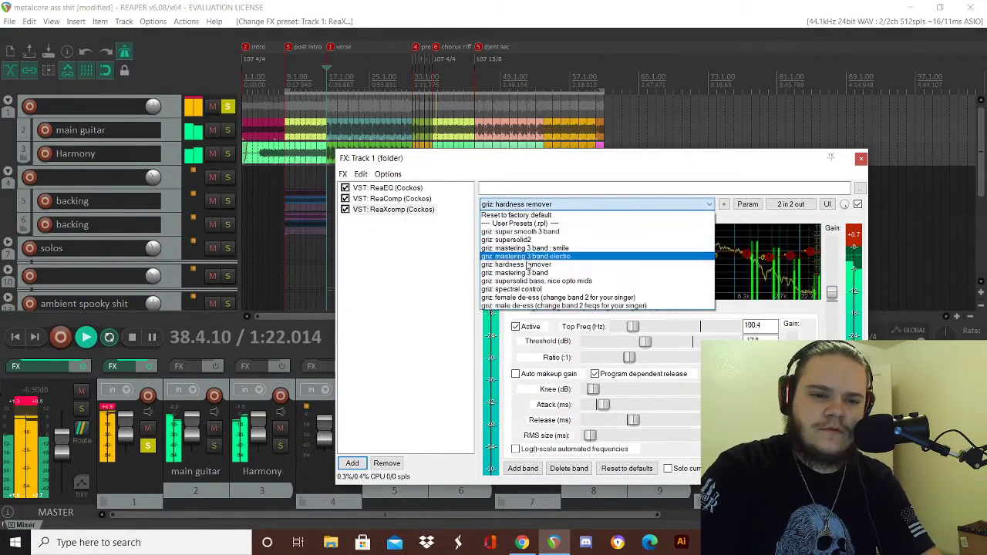
left_click(528, 274)
left_click(513, 204)
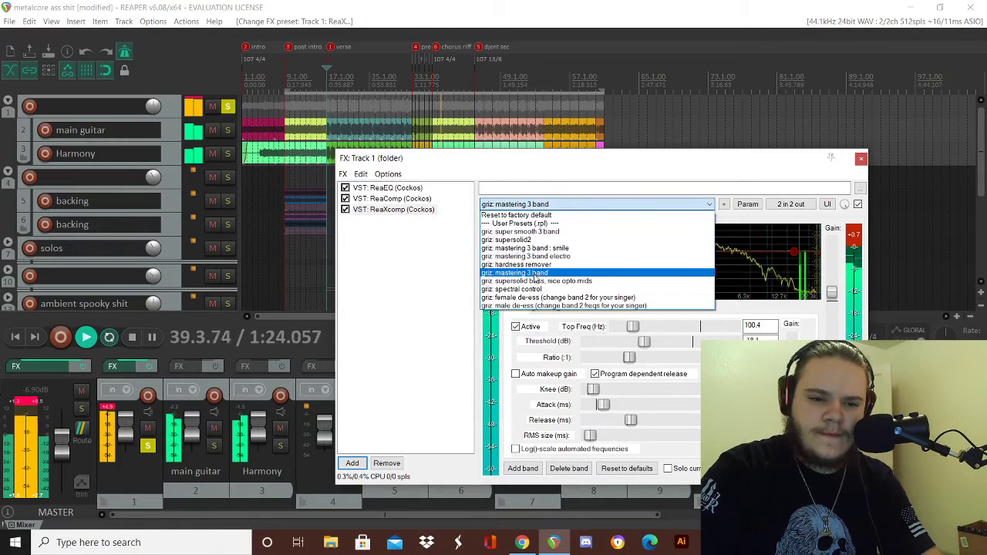
left_click(535, 281)
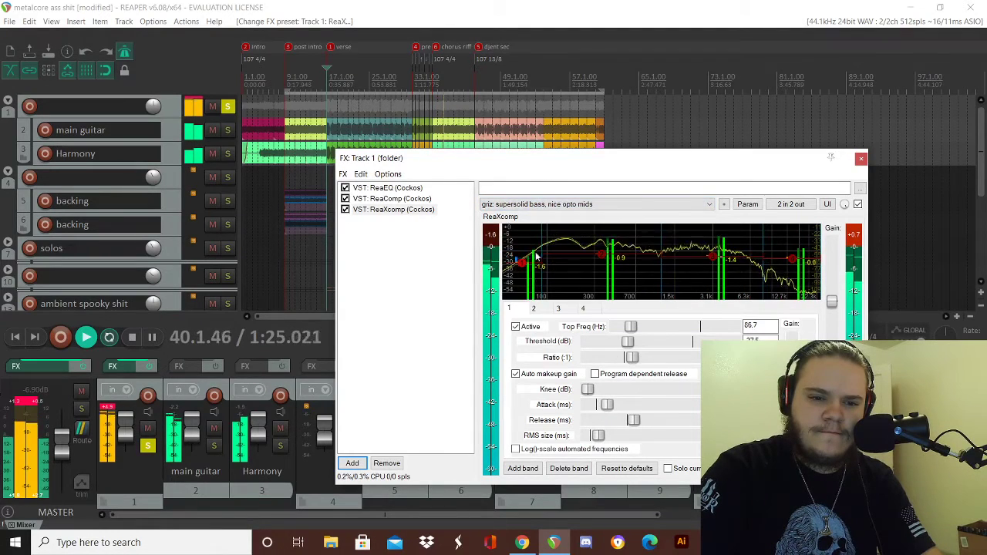
left_click(537, 204)
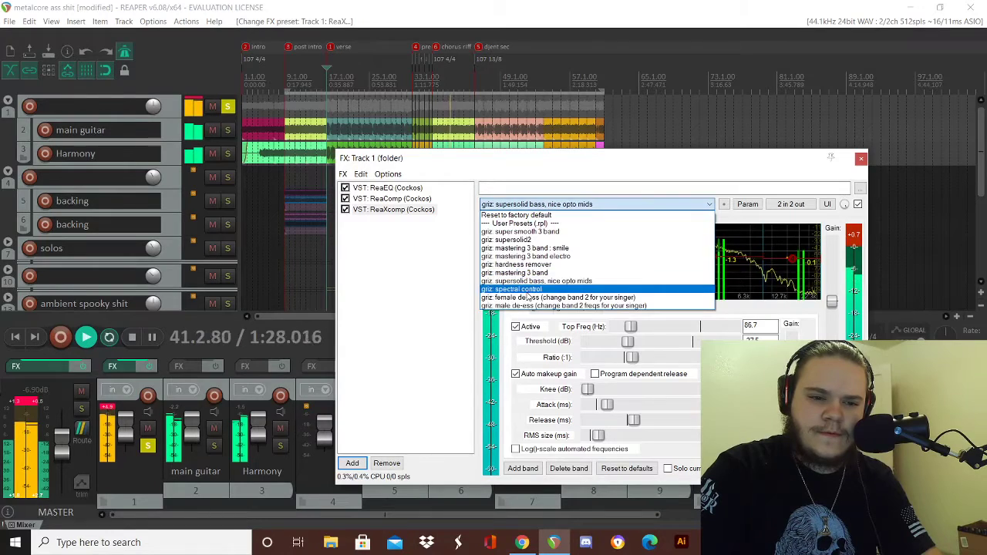
left_click(525, 290)
- Load the griz: supersolid2 preset in ReaXcomp, then raise band 2's threshold to about -7 dB and lower band 1's to about -29 dB
left_click(537, 204)
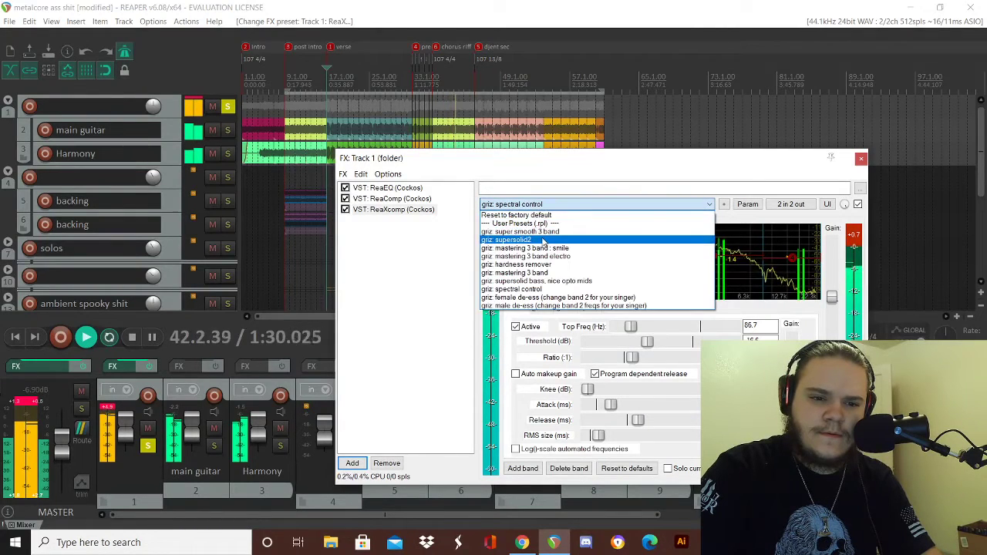
left_click(544, 241)
left_click_drag(599, 258, 606, 245)
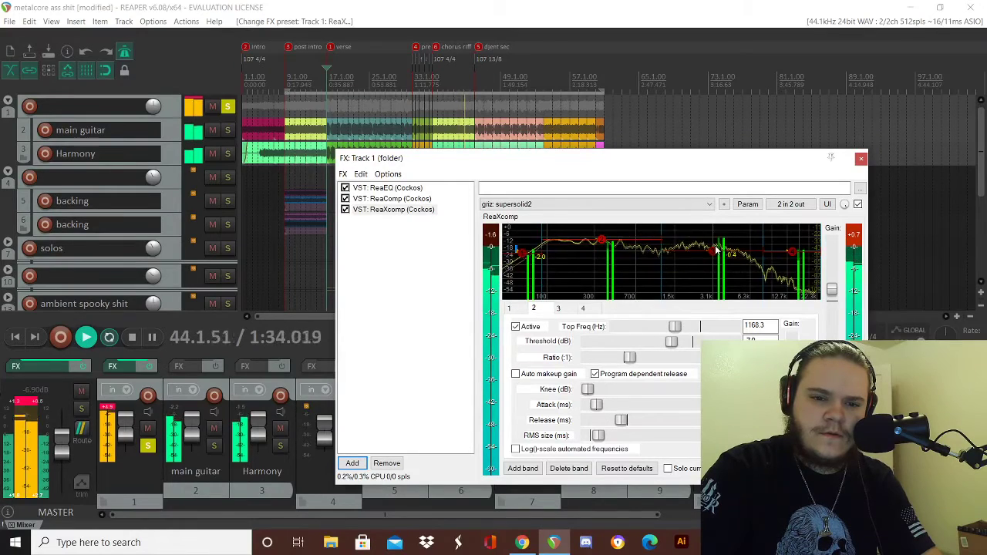
mouse_move(523, 254)
left_mouse_down()
mouse_move(519, 296)
mouse_move(520, 231)
mouse_move(520, 272)
left_mouse_up()
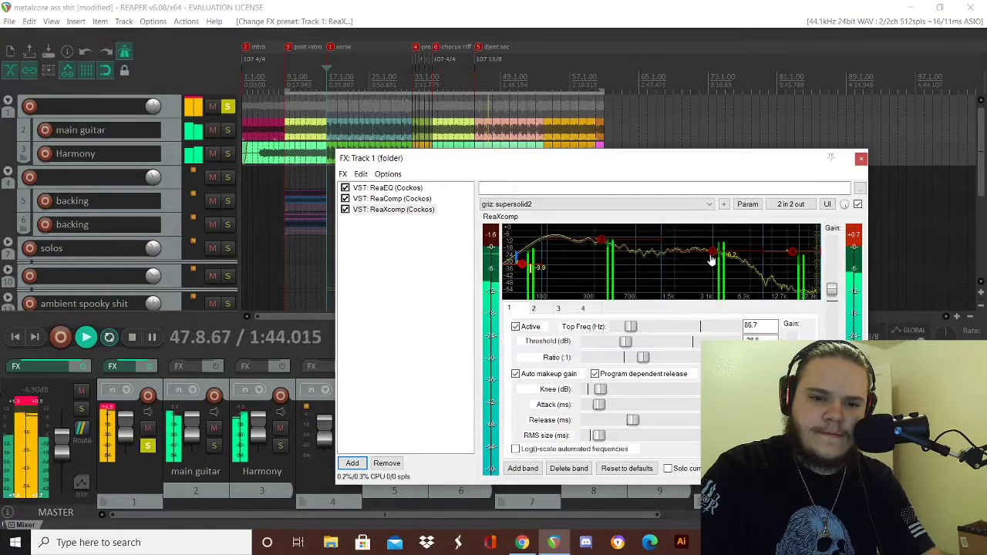
- Set ReaXcomp's band 3 threshold to about -16 dB and lower band 4's threshold to about -22 dB
mouse_move(711, 260)
left_mouse_down()
mouse_move(710, 306)
mouse_move(714, 244)
left_mouse_up()
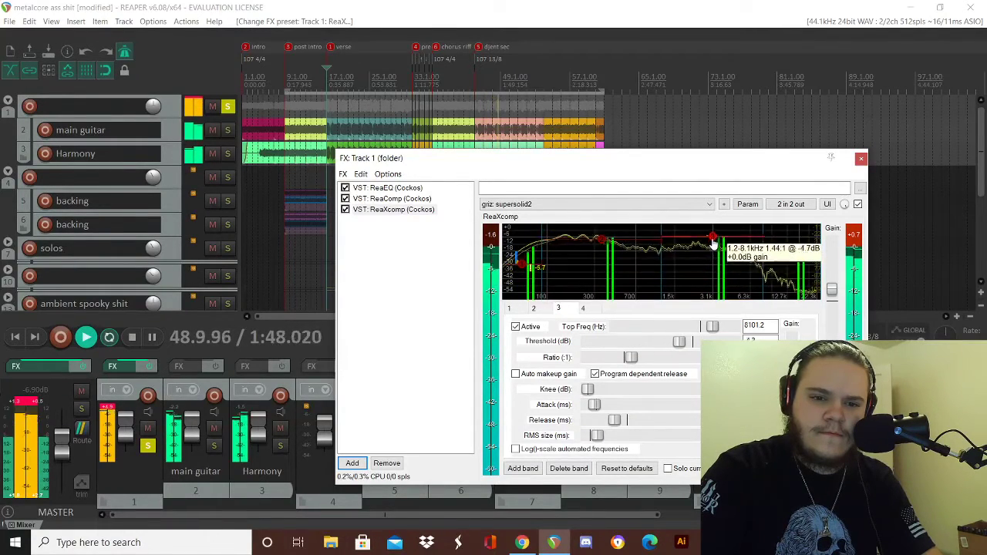
right_click(711, 231)
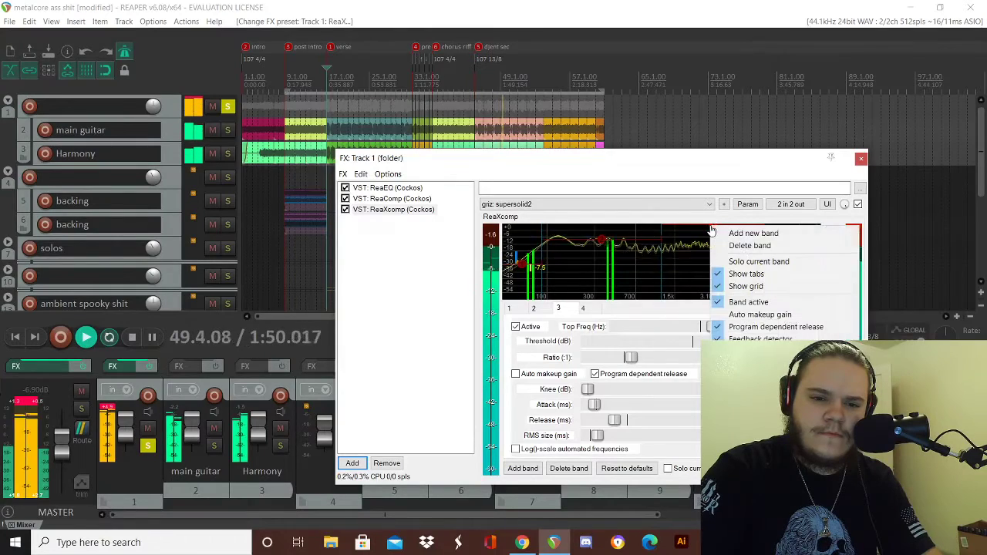
left_click(713, 233)
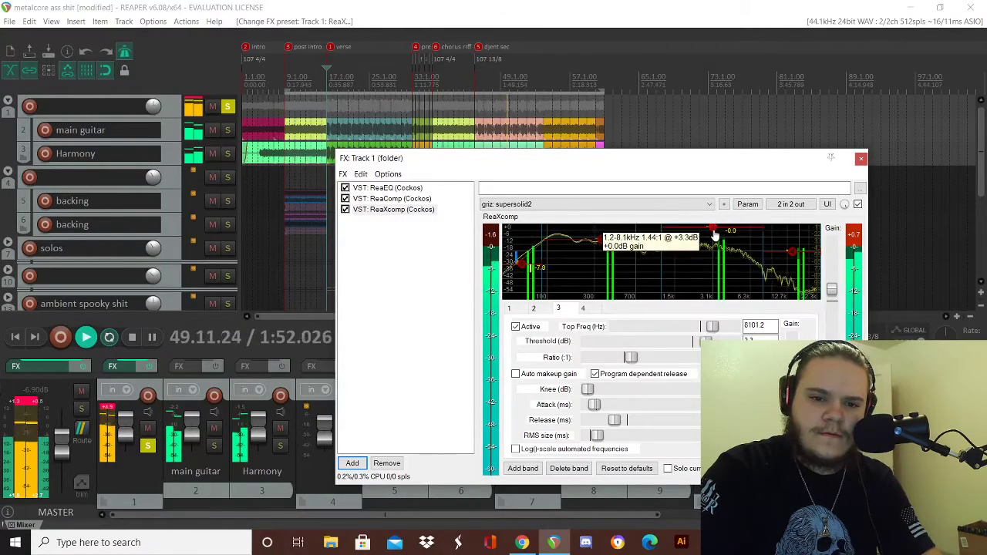
left_click_drag(716, 233, 716, 254)
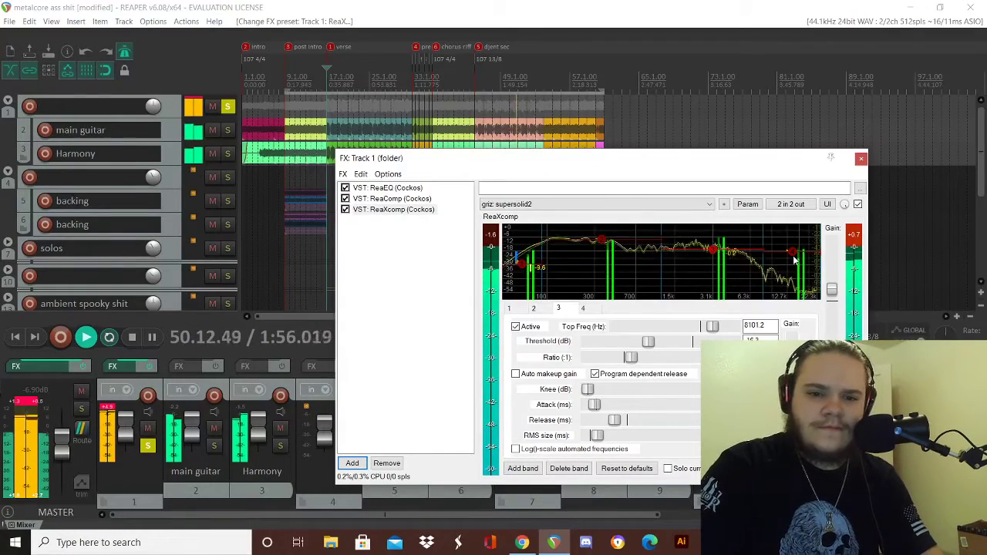
left_click_drag(793, 258, 629, 247)
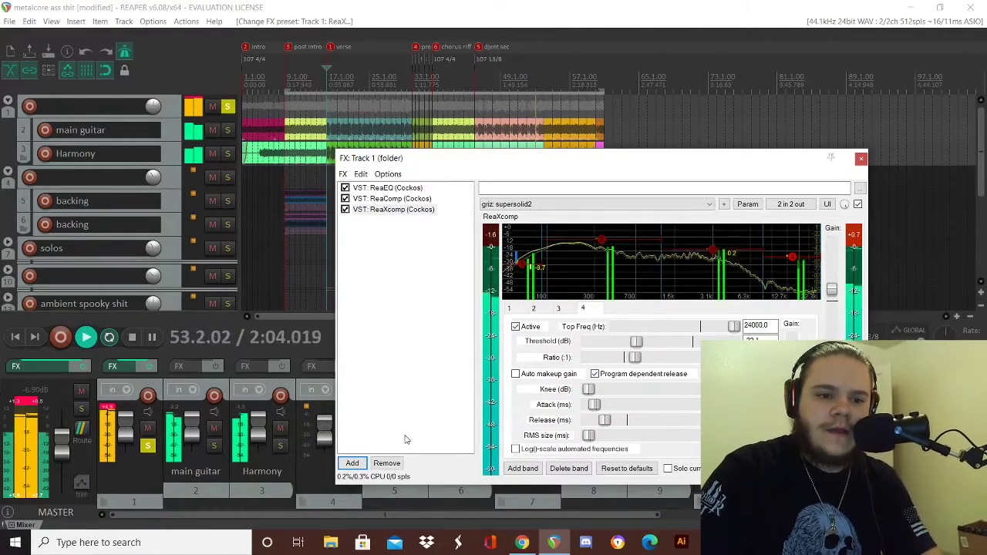
- Add ReaGate to track 1's effects chain and set its threshold to -11.0 dB while playing from the djent section
left_click(353, 463)
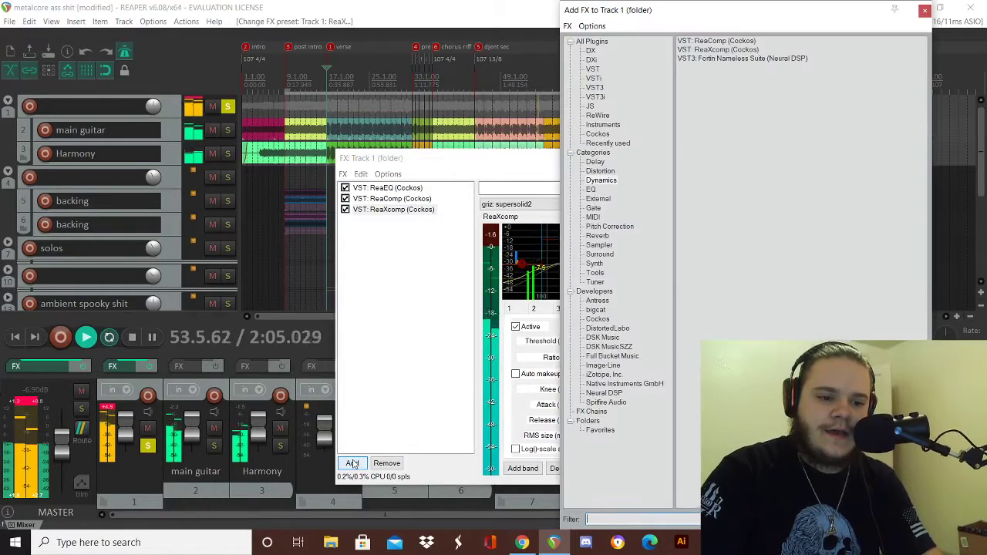
left_click(591, 208)
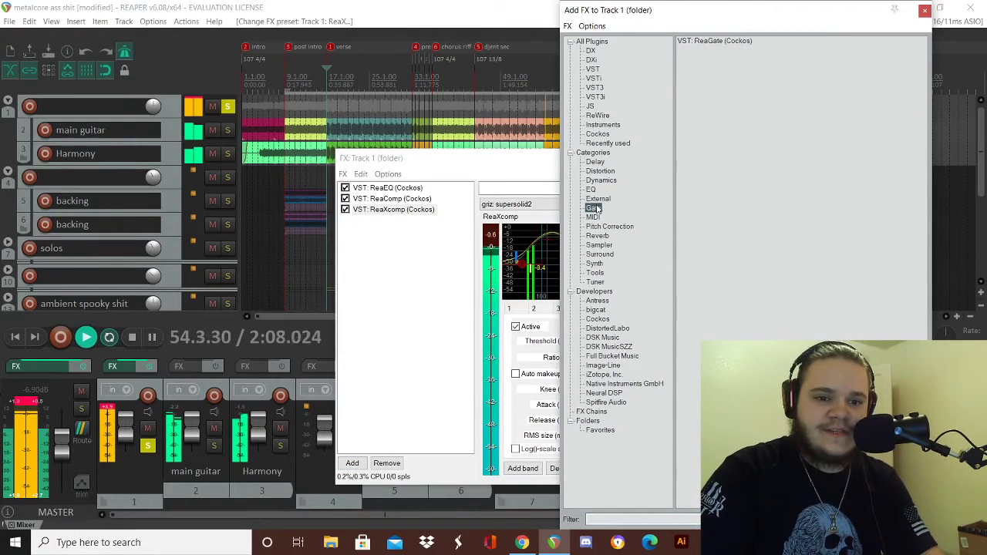
double_click(715, 42)
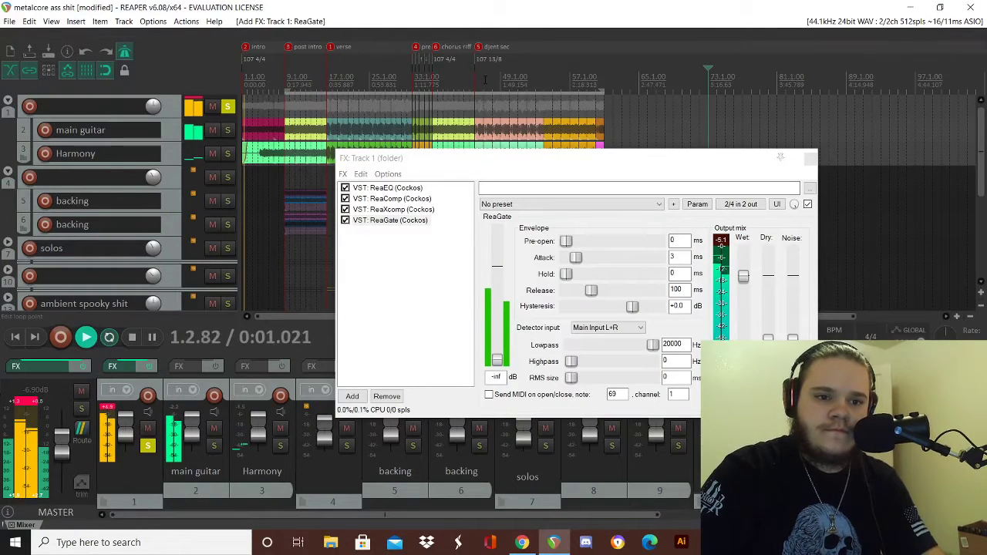
left_click(485, 79)
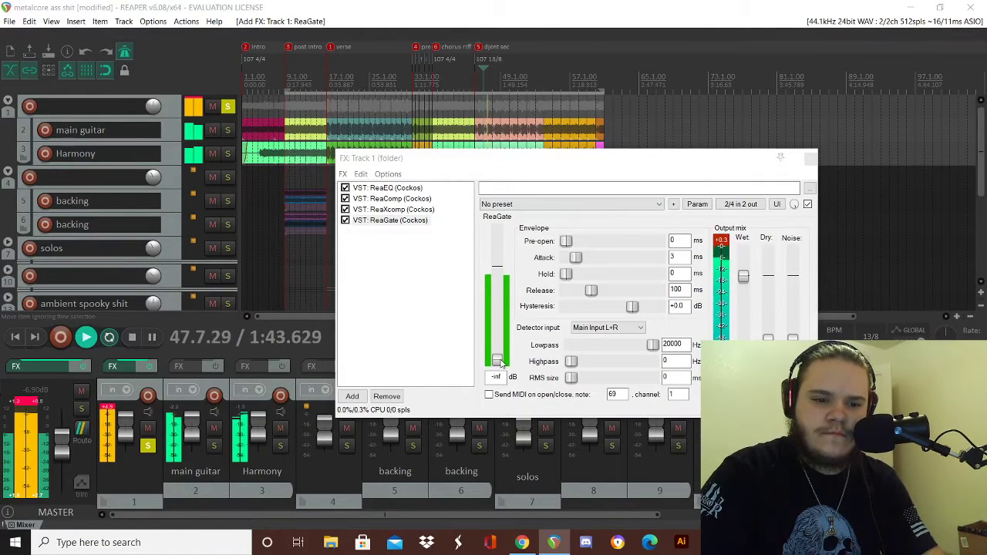
left_click_drag(499, 361, 506, 298)
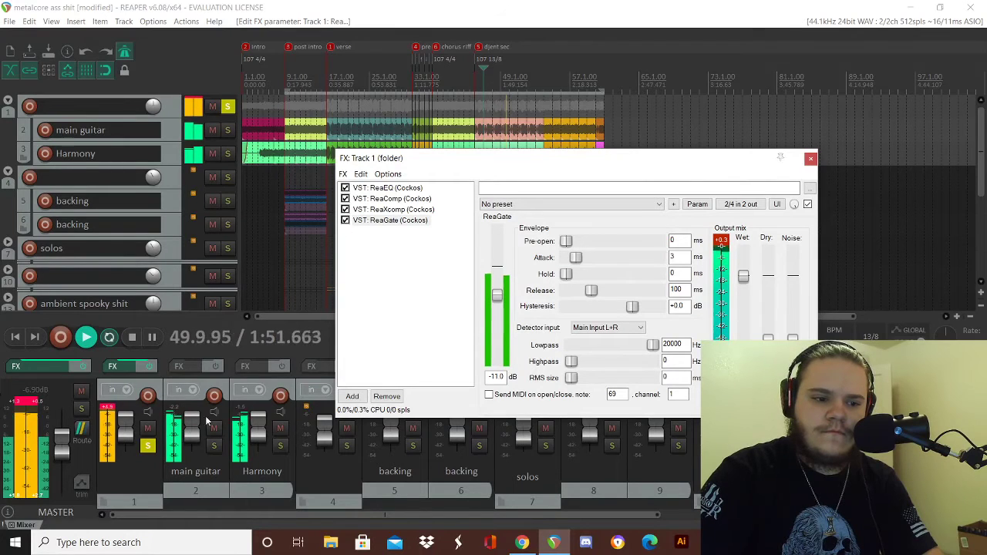
- Unsolo track 1 to hear the full mix, reset its peak indicator and close its effects window
left_click(147, 446)
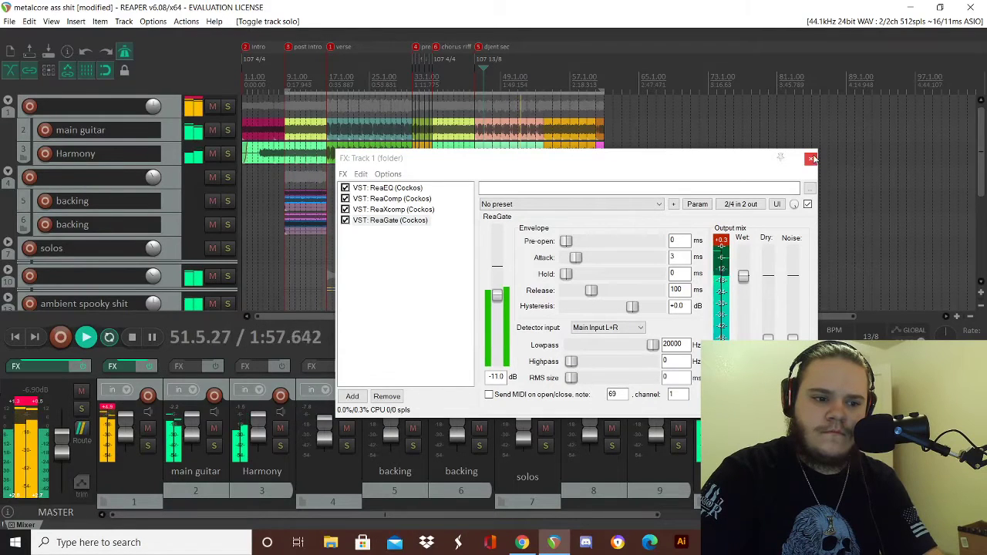
left_click(110, 416)
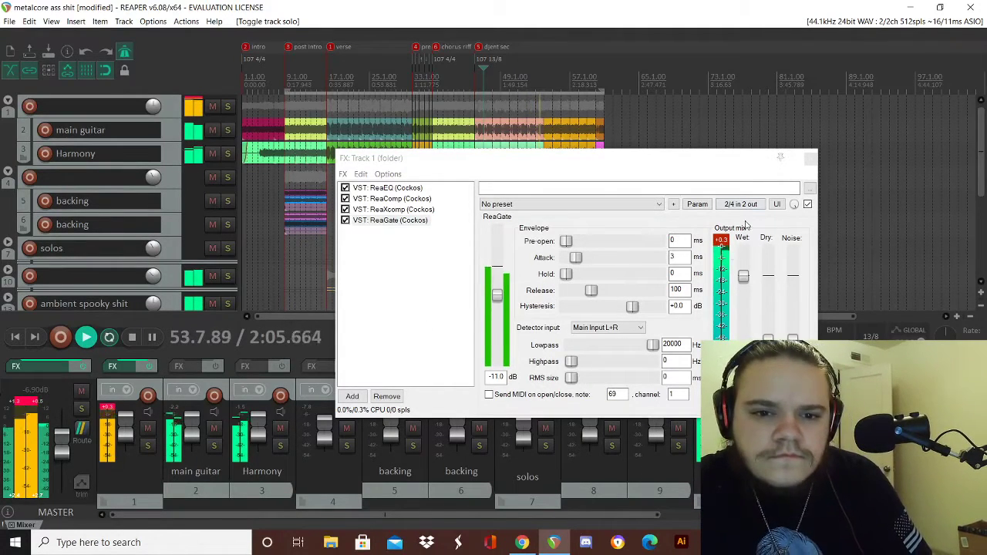
left_click(807, 159)
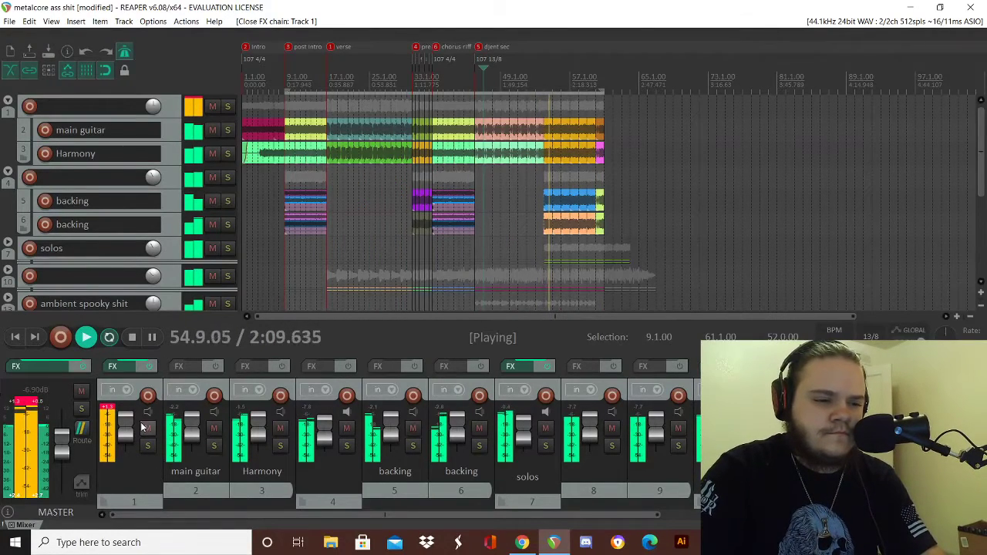
- Copy all the effects in track 1's chain and close its effects window
left_click(122, 369)
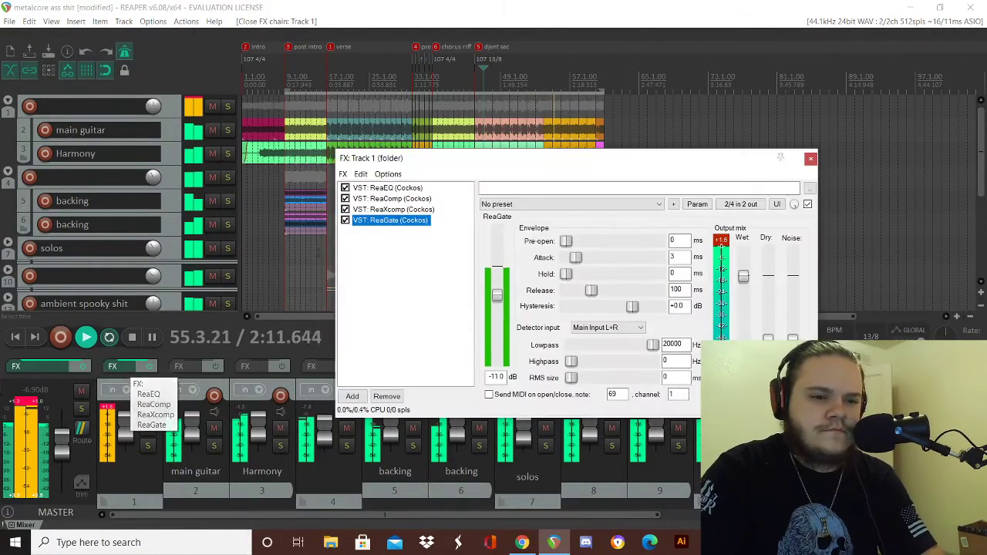
right_click(383, 235)
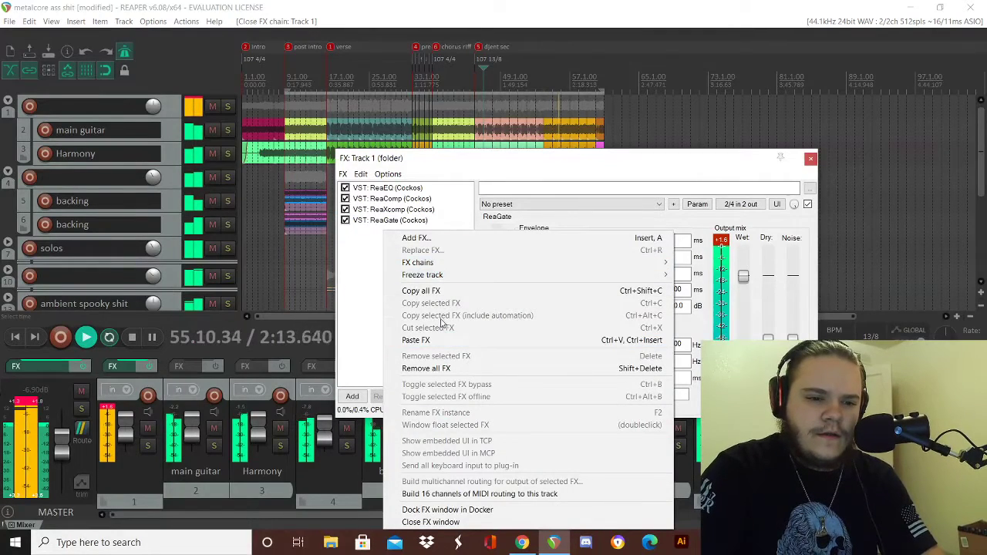
left_click(421, 290)
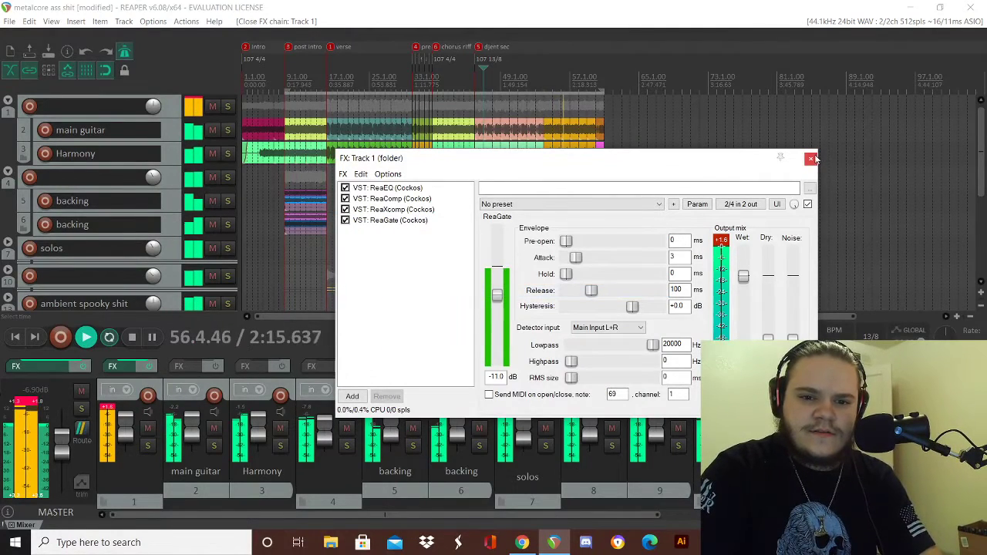
left_click(811, 159)
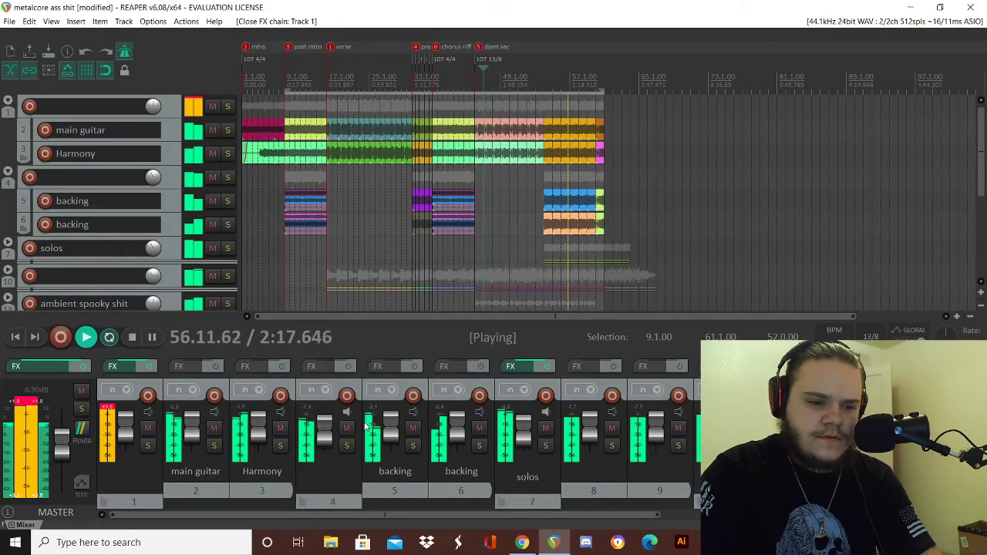
- Paste the copied effects chain onto the track 4 folder of backing guitars and close its effects windows
left_click(312, 366)
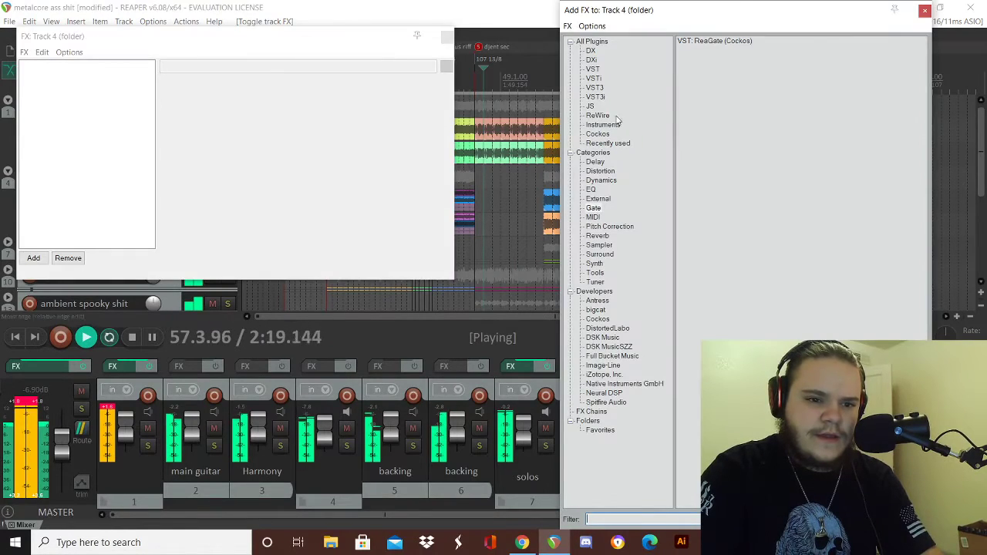
right_click(77, 89)
left_click(115, 194)
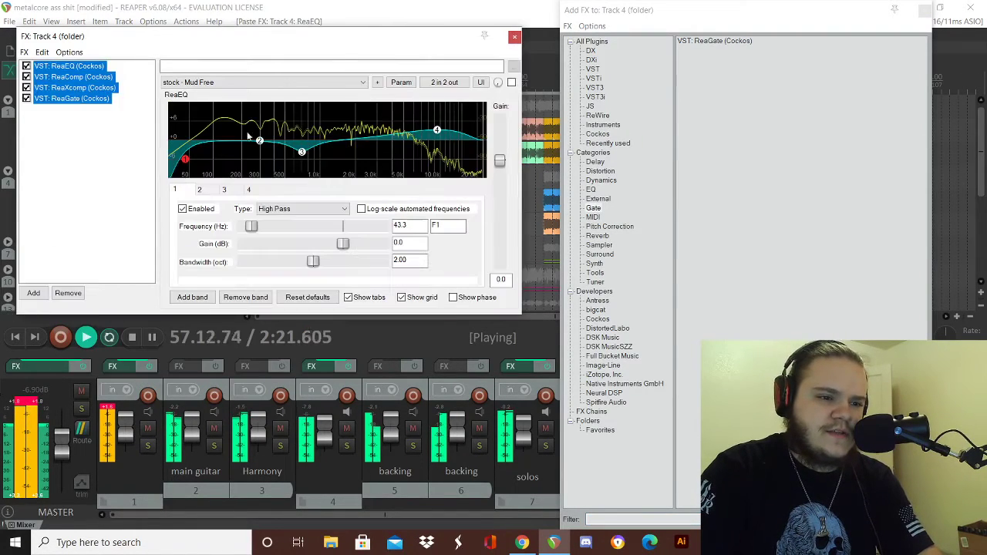
left_click(514, 36)
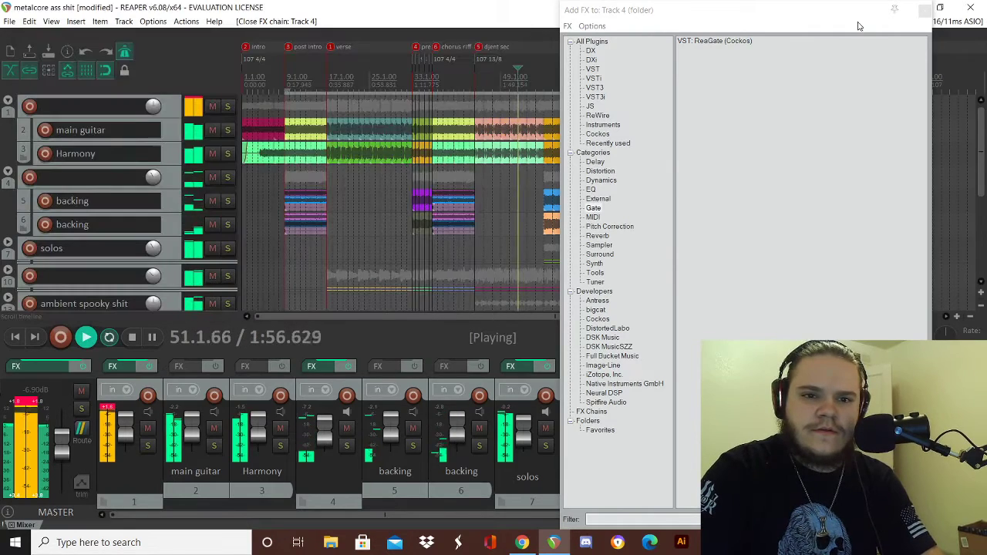
left_click(927, 10)
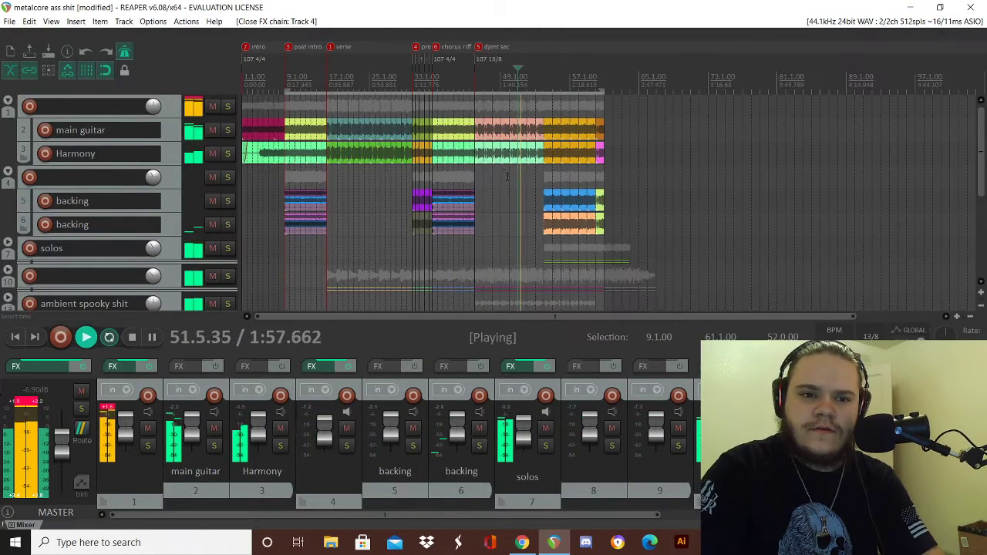
- Play the section after the djent part and solo the track 1 and track 4 guitar folders together
left_click(545, 101)
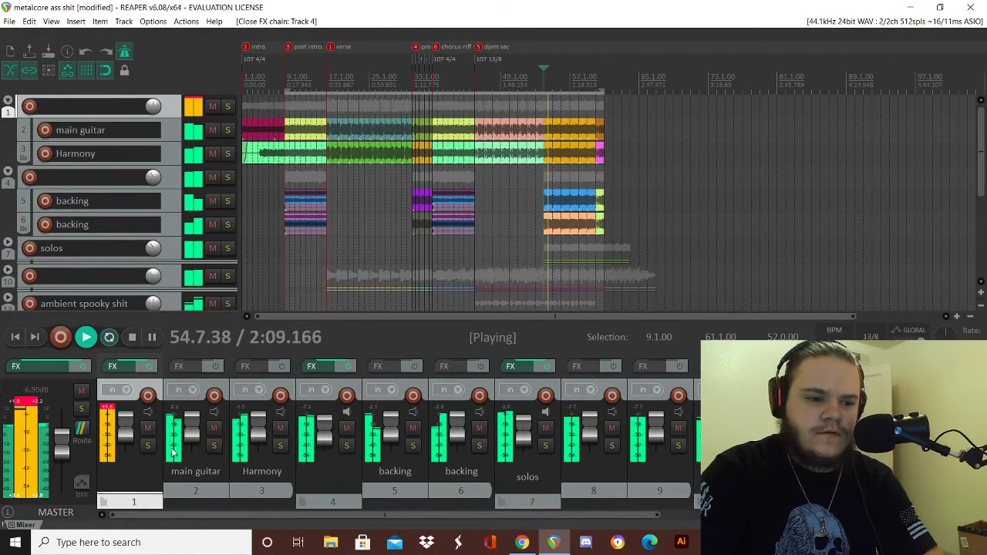
left_click(147, 446)
left_click(347, 446)
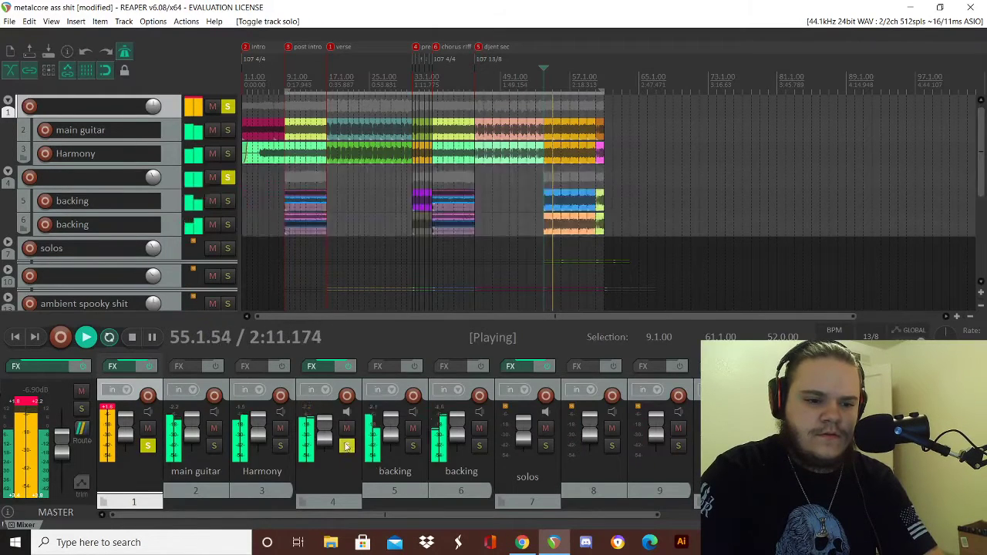
left_click(347, 446)
left_click(347, 446)
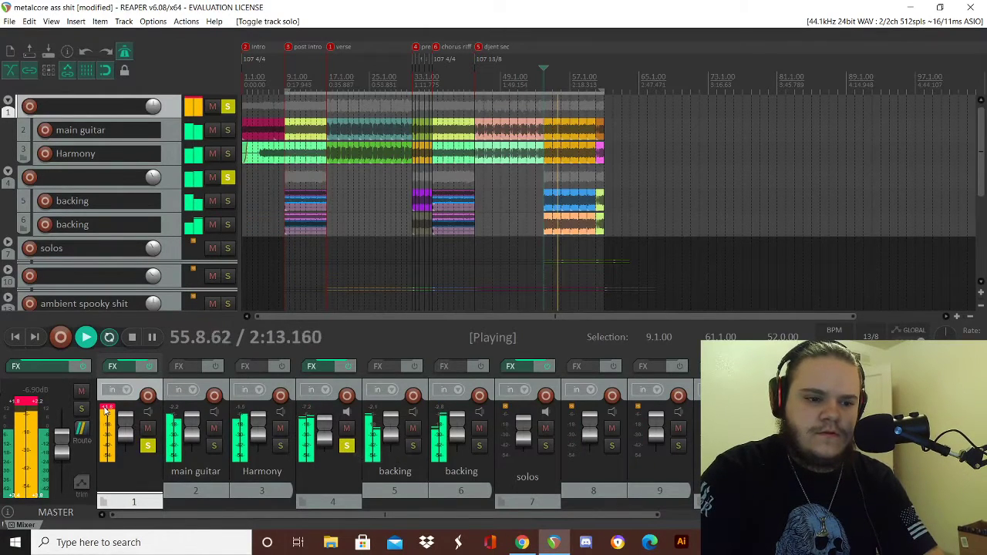
- Compare the soloed tracks 1 and 4 with their effects chains bypassed and enabled, re-enable both chains, and unsolo both tracks
left_click(149, 366)
left_click(350, 367)
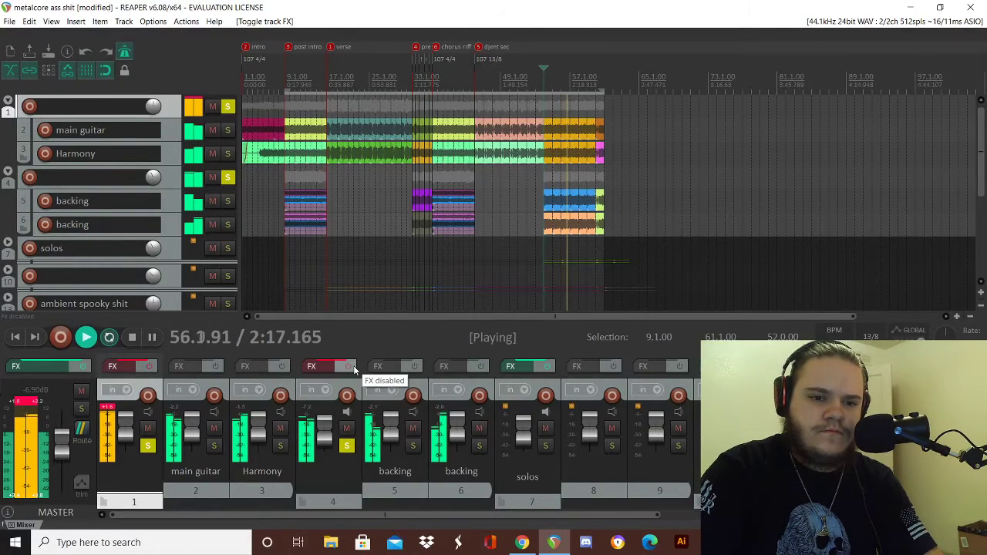
left_click(352, 367)
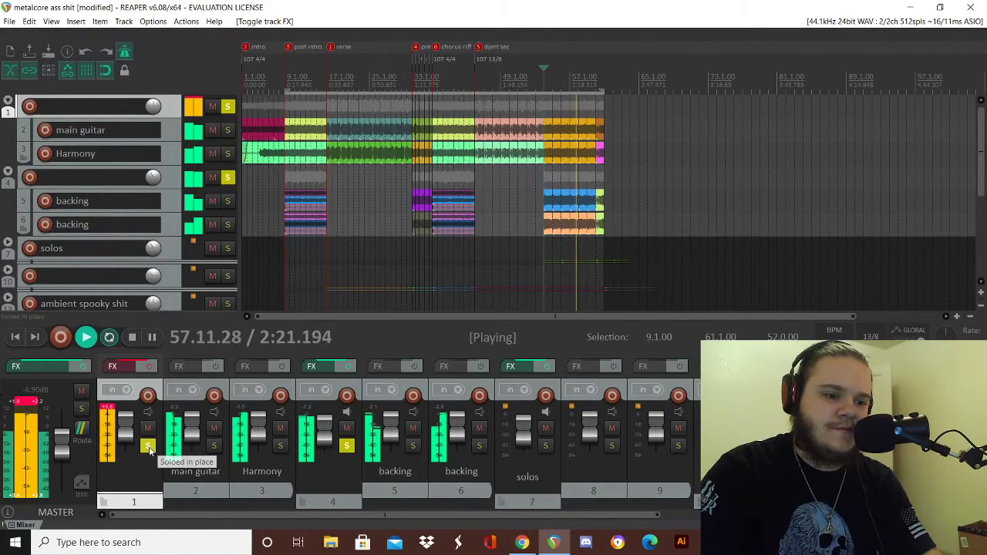
left_click(148, 447)
left_click(351, 368)
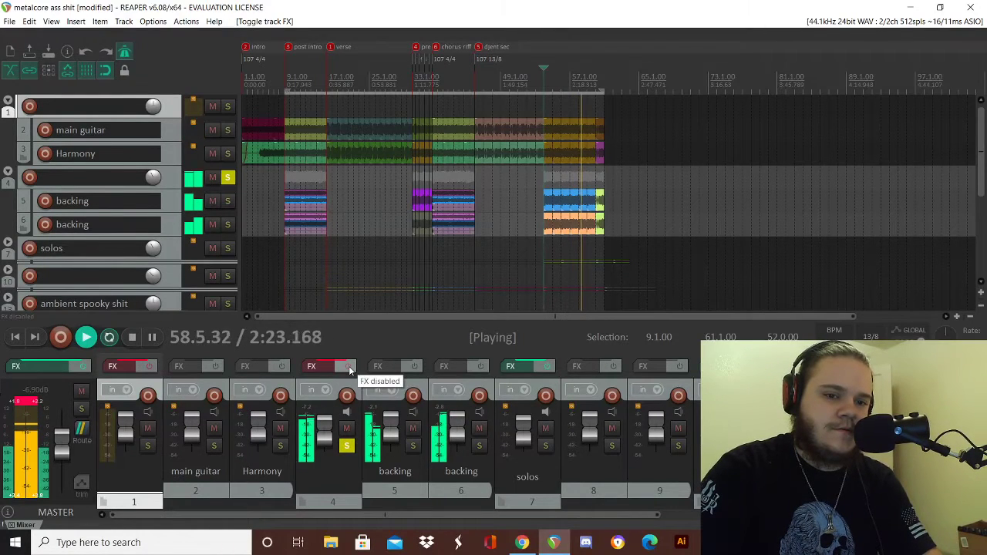
left_click(350, 369)
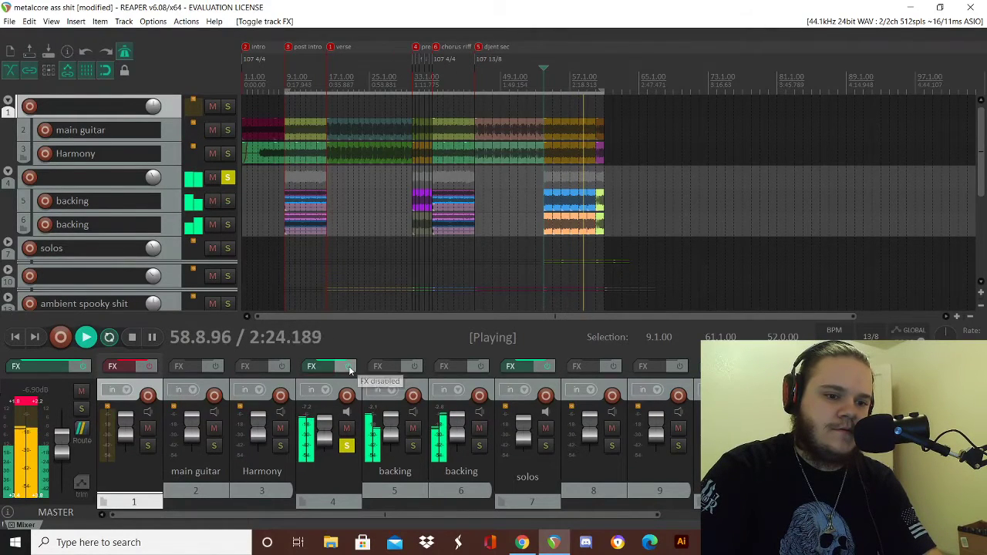
left_click(147, 446)
left_click(149, 367)
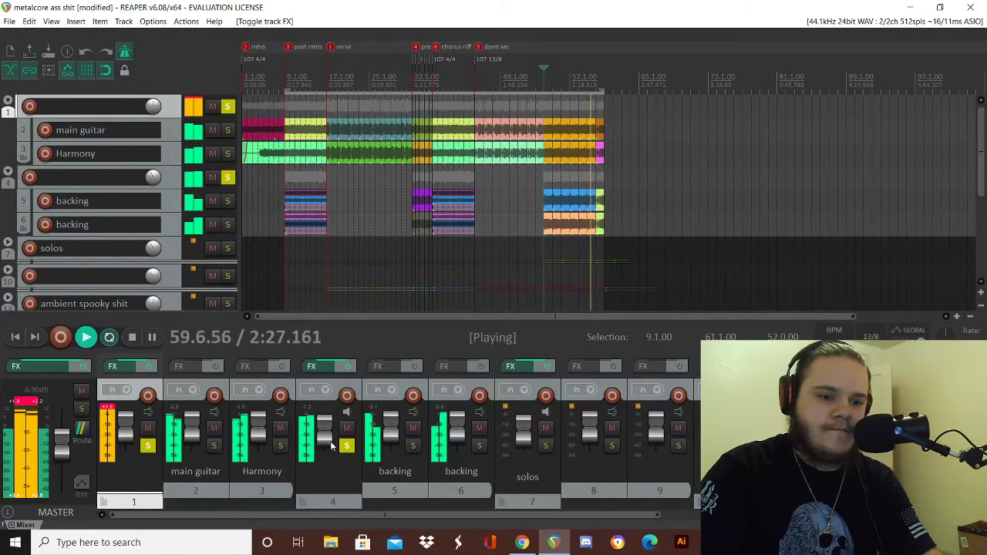
left_click(346, 446)
left_click(147, 446)
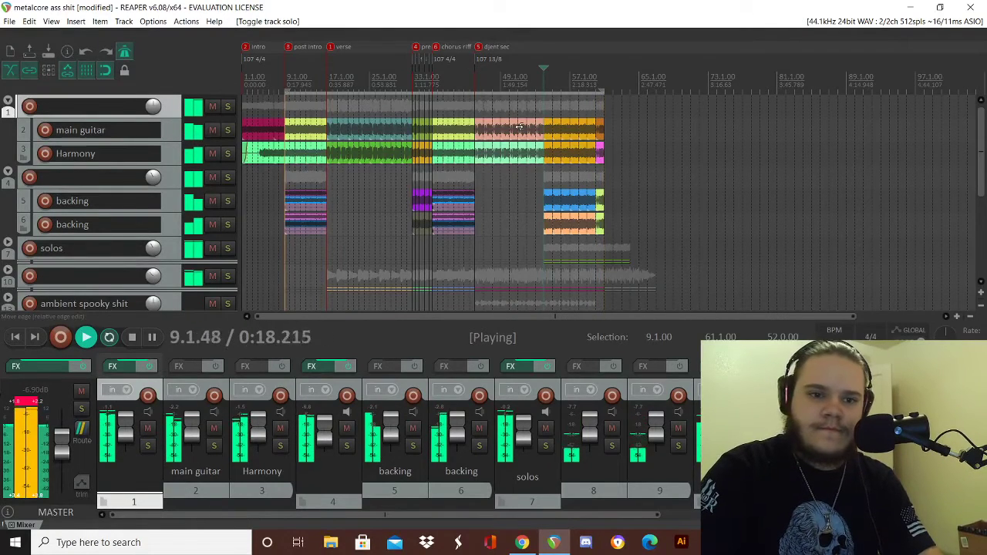
- Restart playback from the middle of the djent section and set track 1's volume to -1.30 dB
key("space")
key("space")
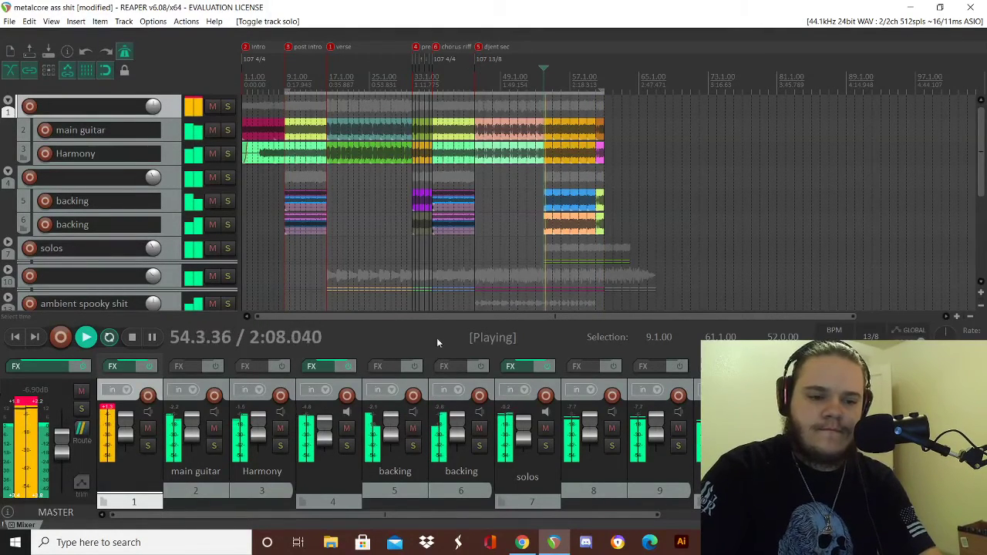
left_click(511, 103)
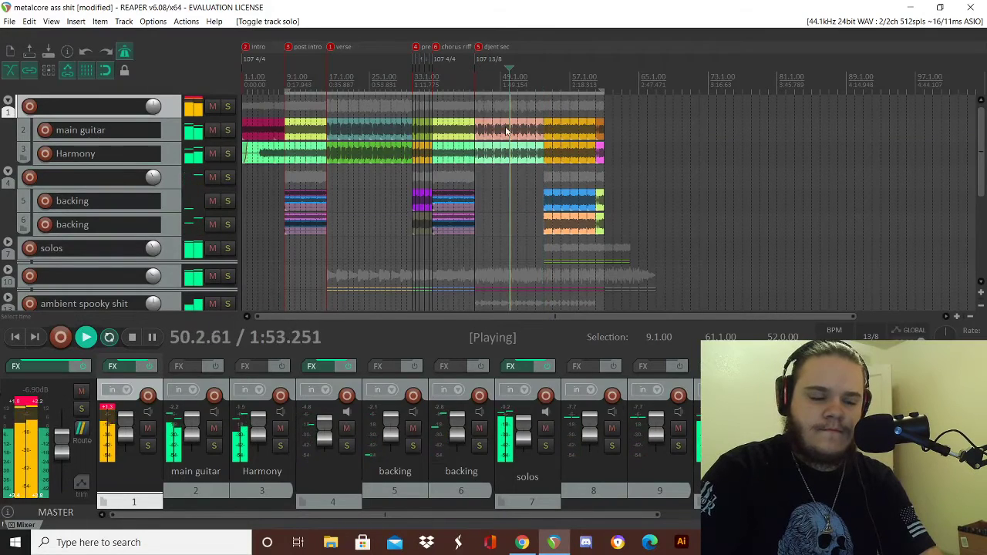
left_click(129, 434)
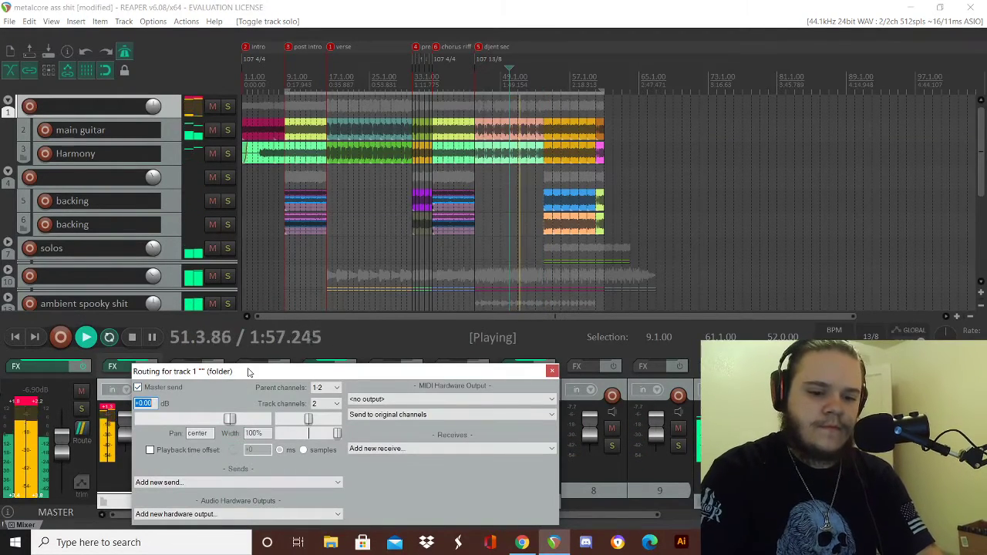
key("Escape")
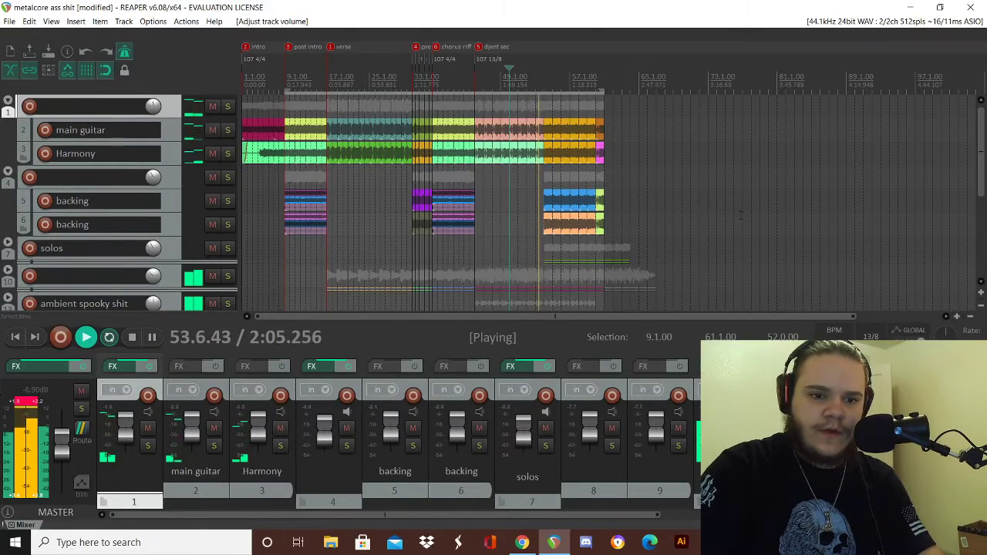
- Set the volume of the bass folder on track 16 to -7 dB
scroll(539, 493, "down", 8)
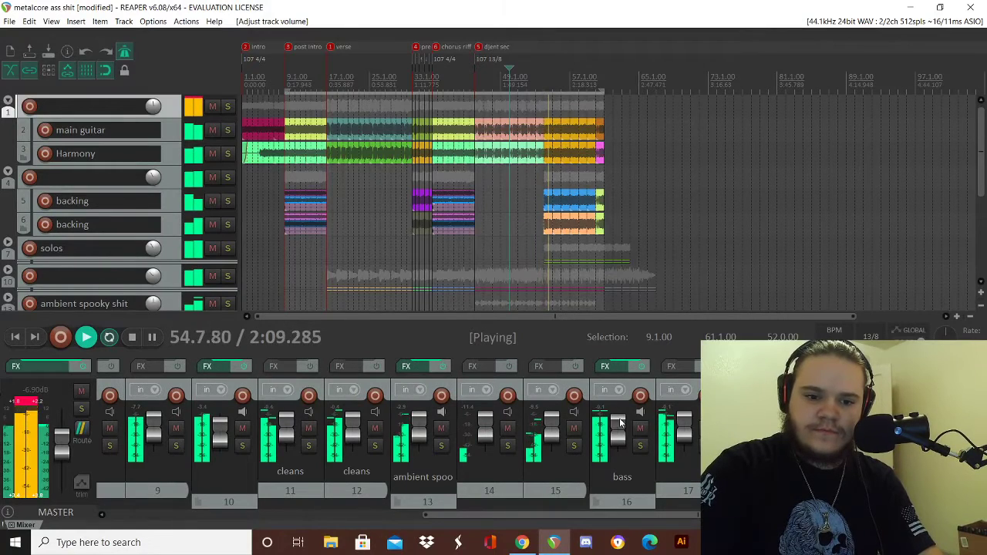
right_click(625, 445)
key("BackSpace")
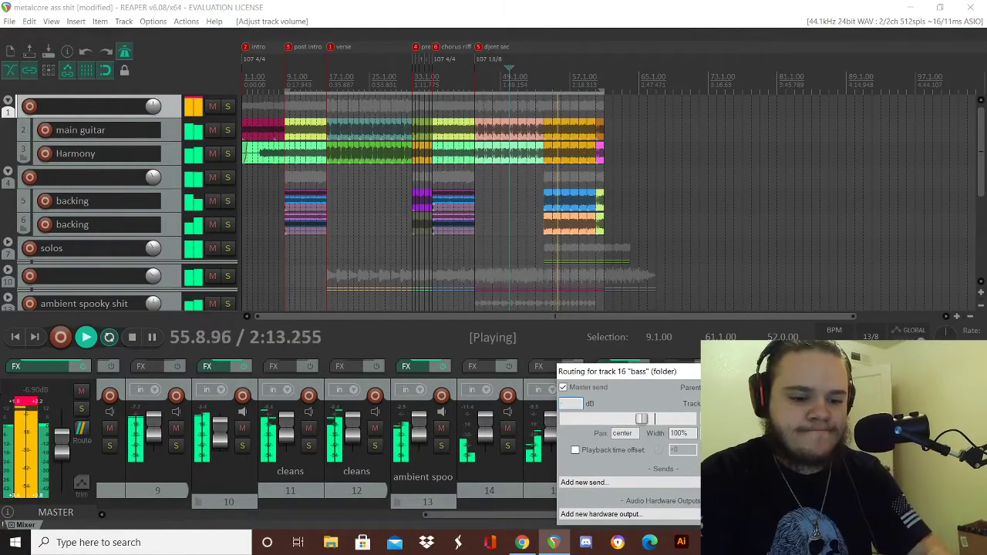
type("7")
key("Return")
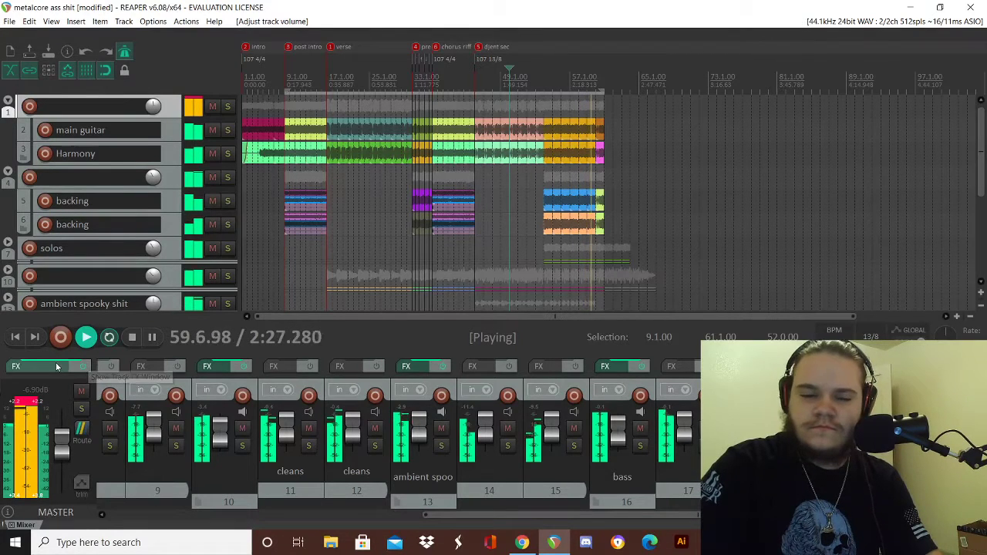
- Replay the end of the djent section and set track 1's volume to -1.70 dB, keeping the loop selection
left_click_drag(496, 510, 181, 512)
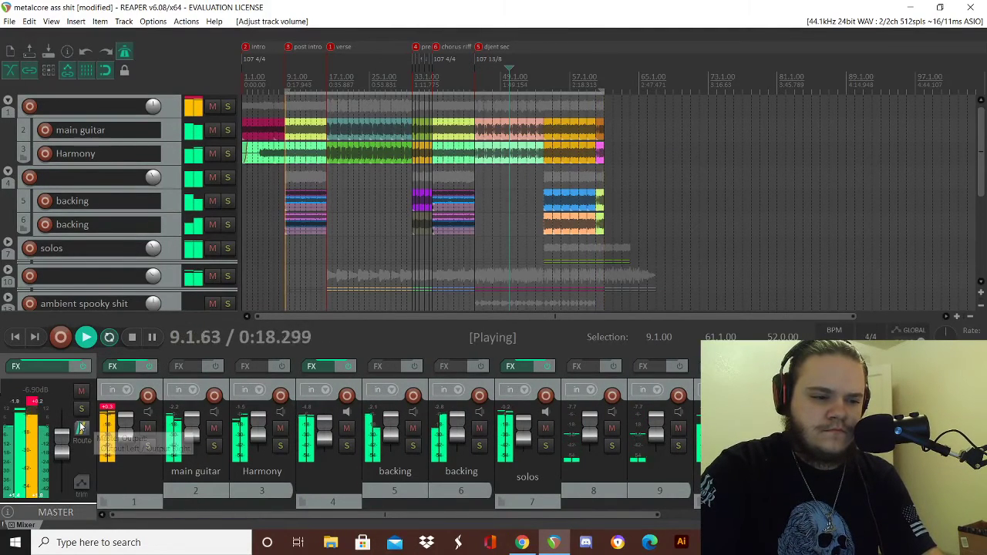
left_click(544, 106)
left_click(527, 106)
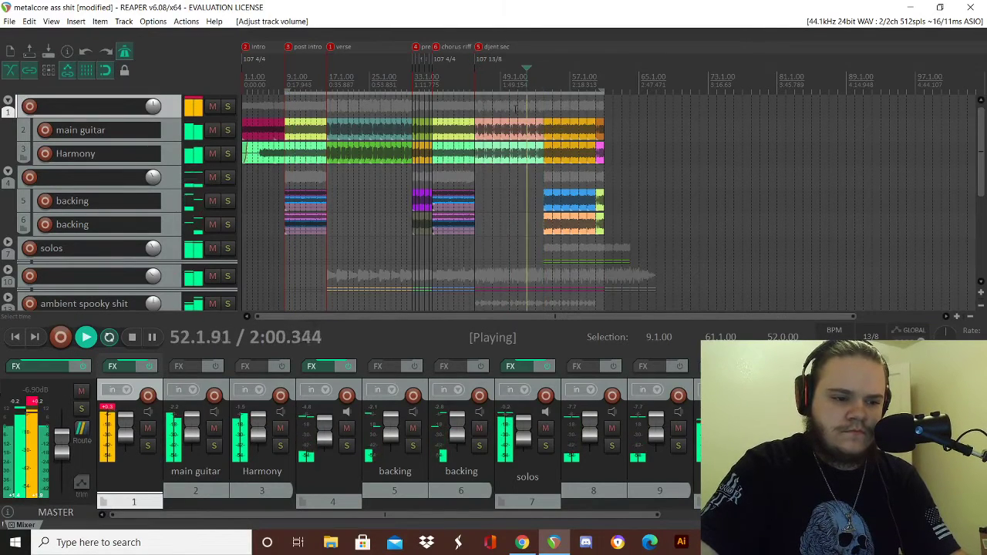
left_click(130, 433)
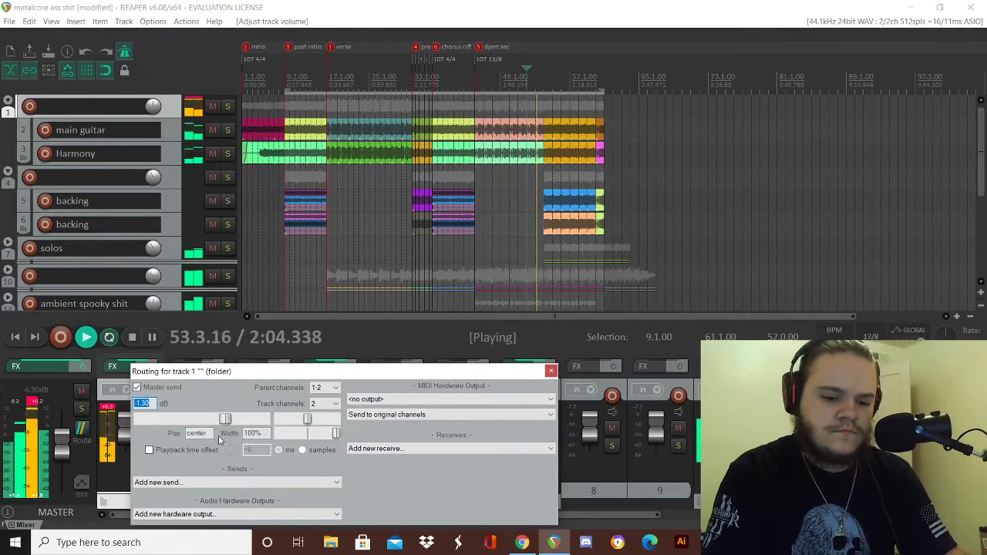
key("Escape")
key("Escape")
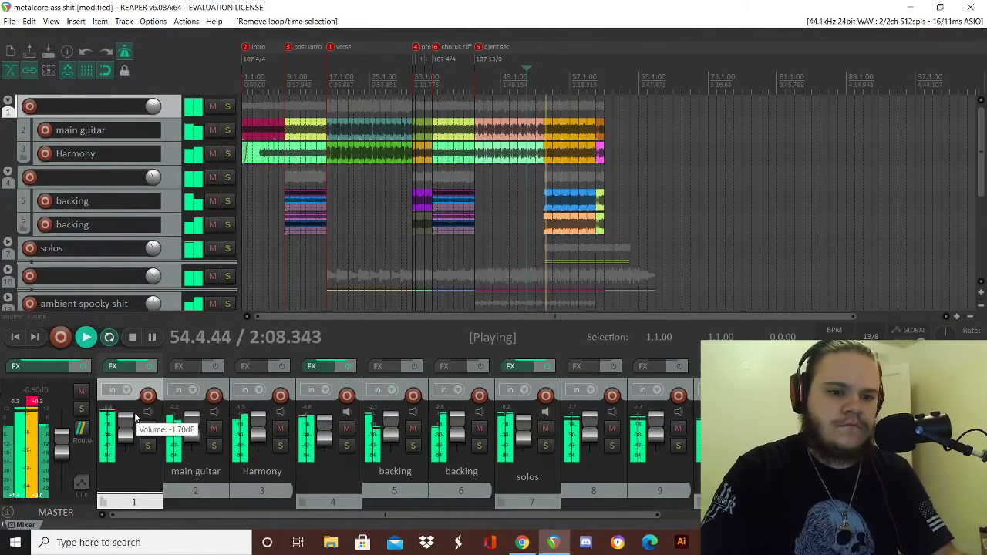
key("ctrl+z")
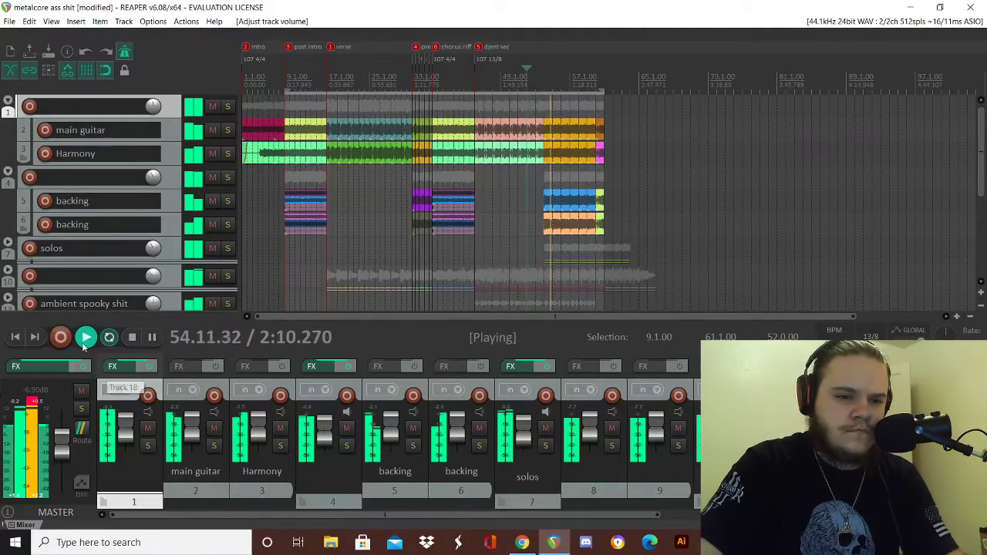
- Set the master track's volume to -7.50 dB
right_click(109, 222)
left_click(222, 4)
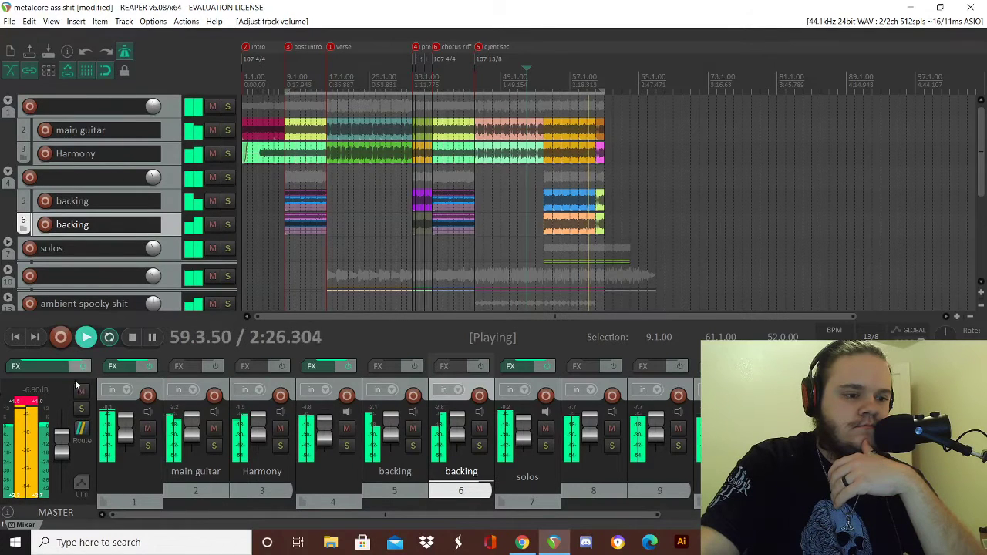
right_click(64, 441)
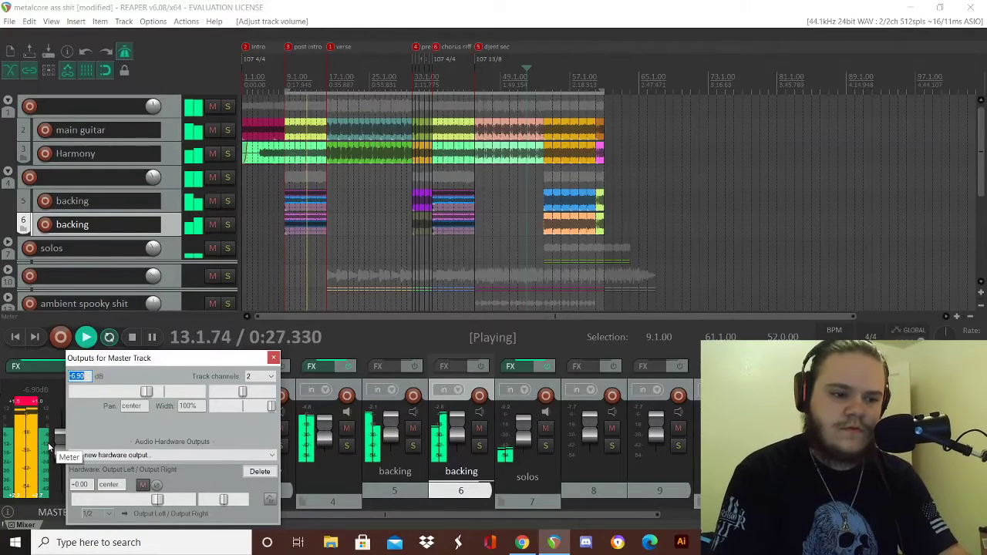
type("-7.5")
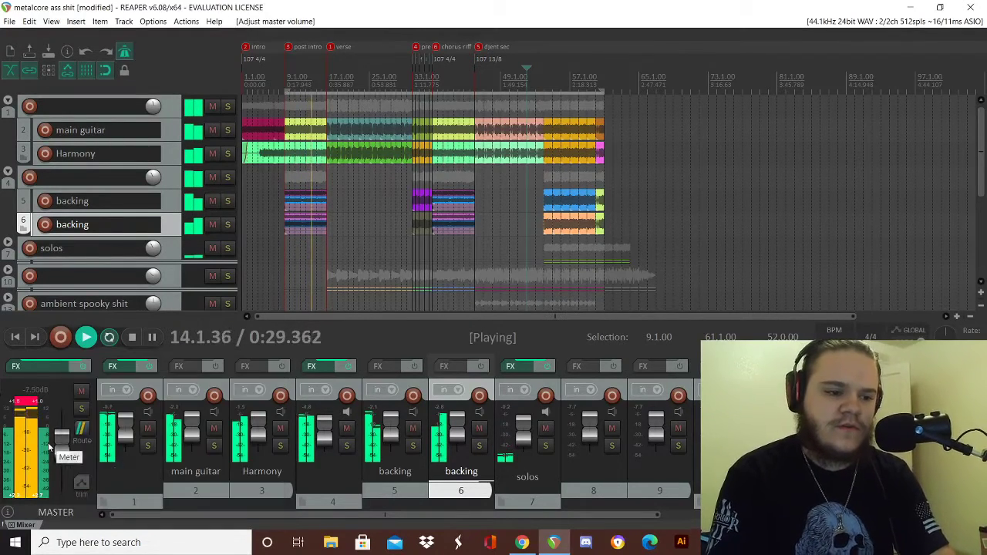
key("Return")
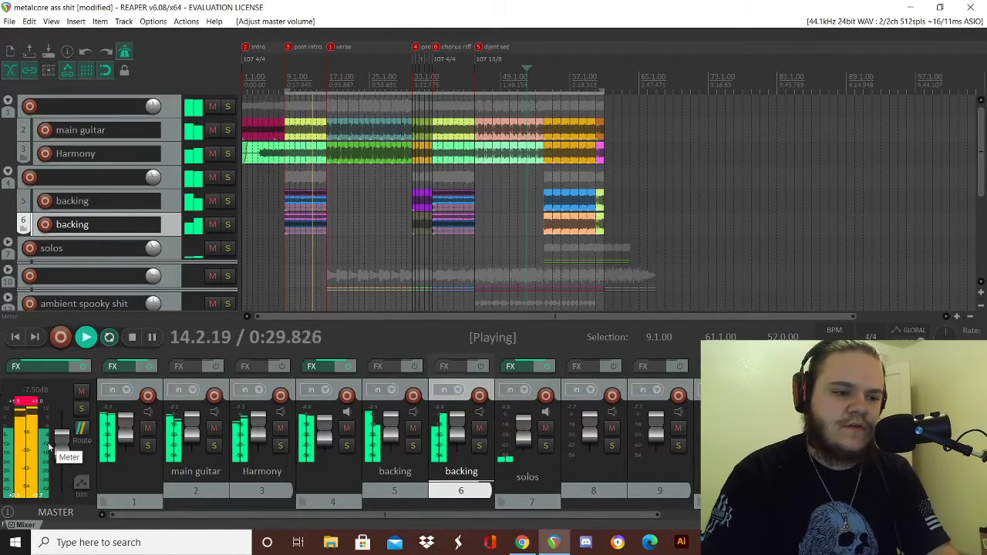
- Reset the master peak indicator and open the Event Horizon Limiter/Clipper settings in the master effects chain
left_click(44, 401)
left_click(43, 364)
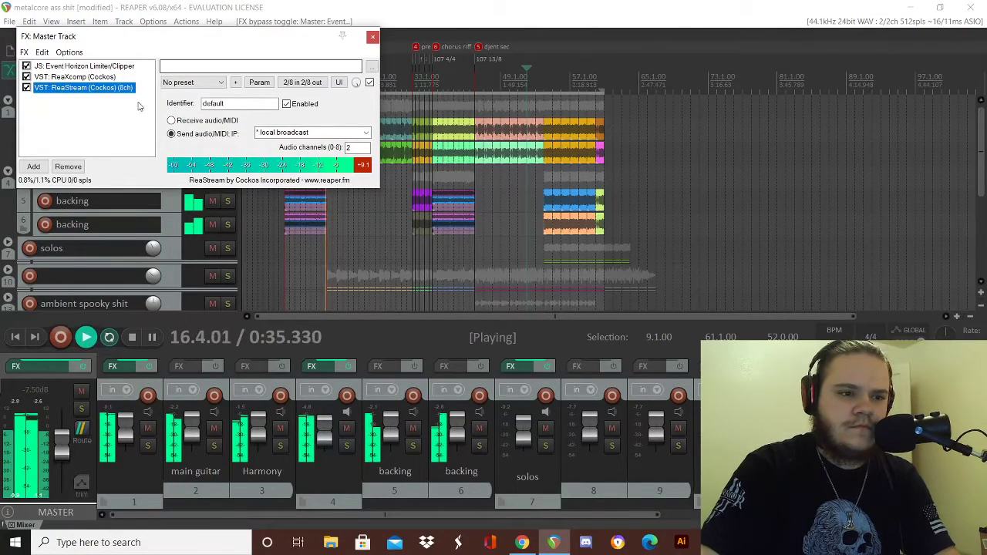
left_click(85, 66)
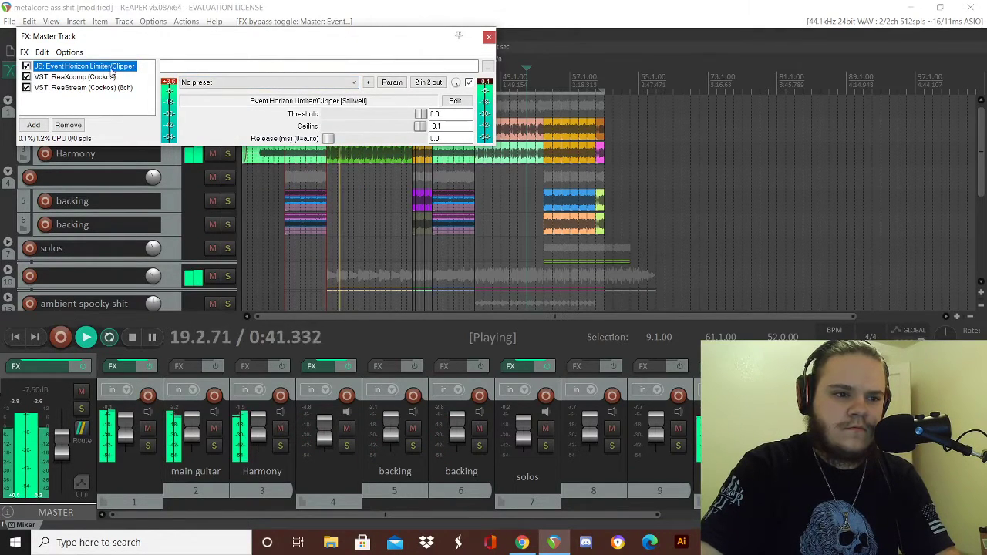
left_click(239, 89)
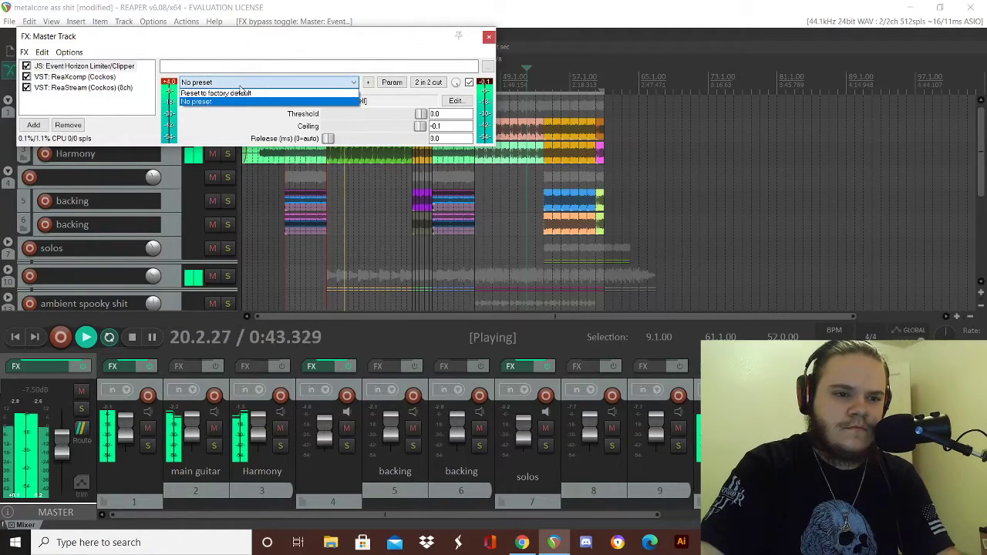
left_click(240, 90)
- Try the limiter with a -20.0 ceiling and a 1200.0 ms release, returning the release to 0.0 and raising the ceiling to 0.0
left_click_drag(419, 116, 294, 203)
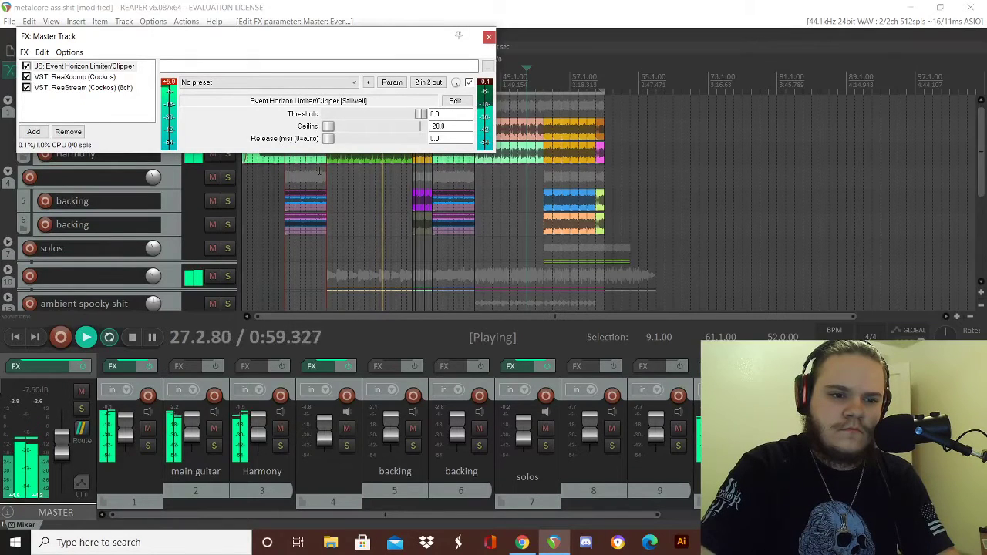
left_click_drag(327, 138, 388, 164)
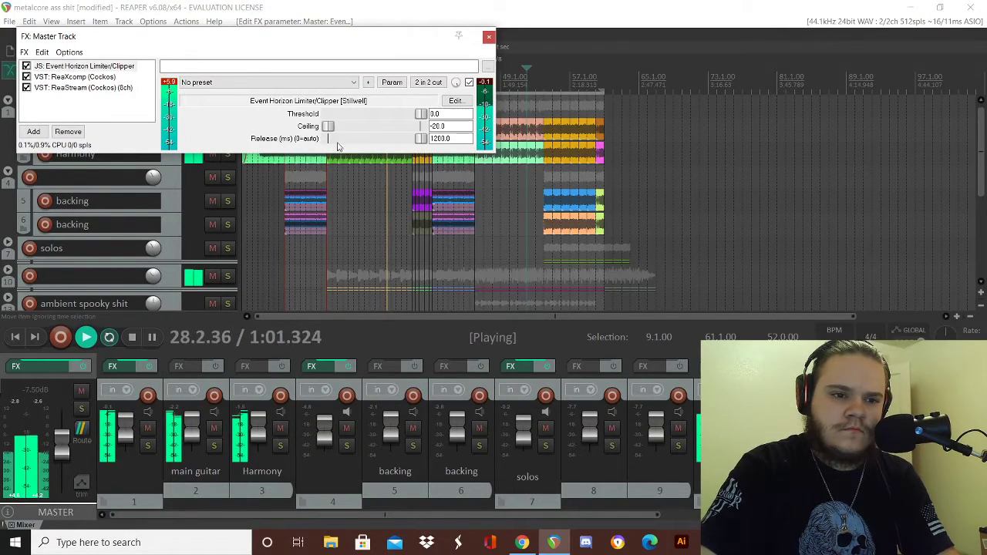
left_click_drag(329, 125, 333, 173)
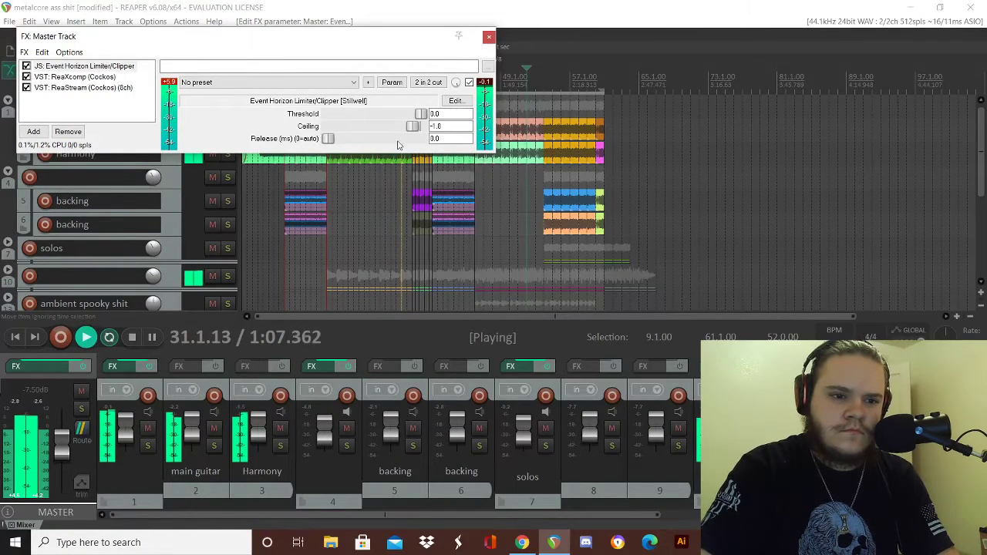
left_click_drag(413, 129, 415, 143)
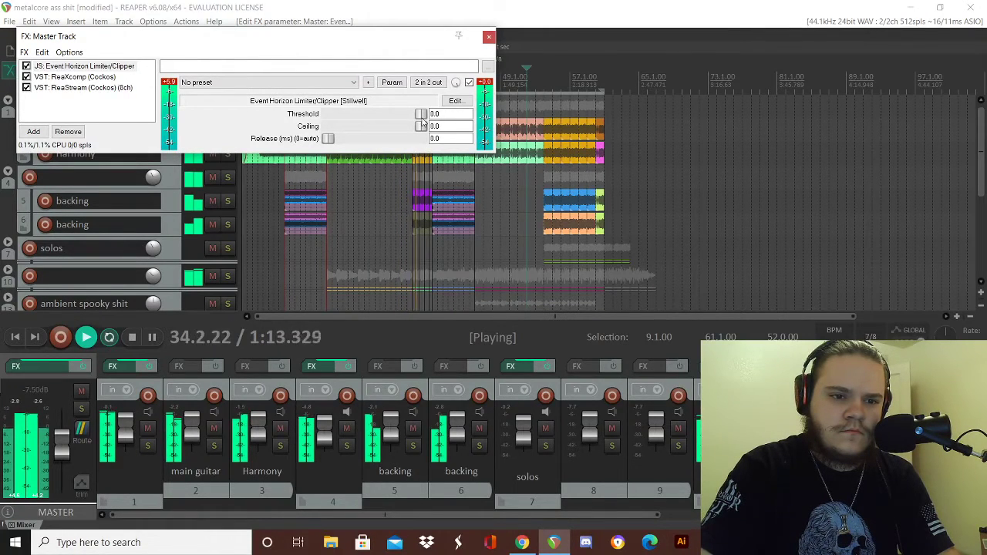
- Audition lower limiter threshold and ceiling values during playback, settling on a 0.0 threshold and a -0.7 ceiling
left_click_drag(422, 128, 378, 143)
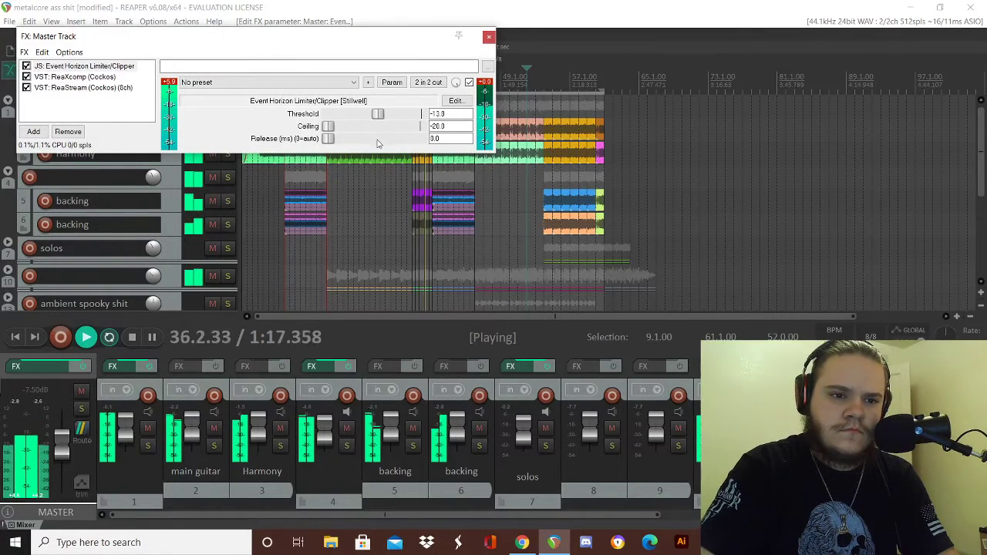
left_click_drag(326, 164, 420, 170)
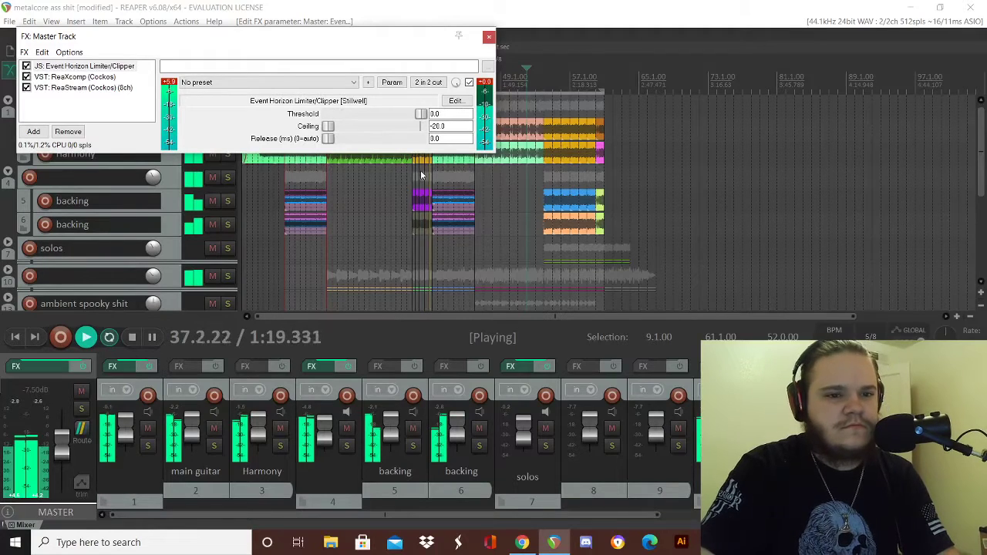
left_click_drag(330, 129, 416, 187)
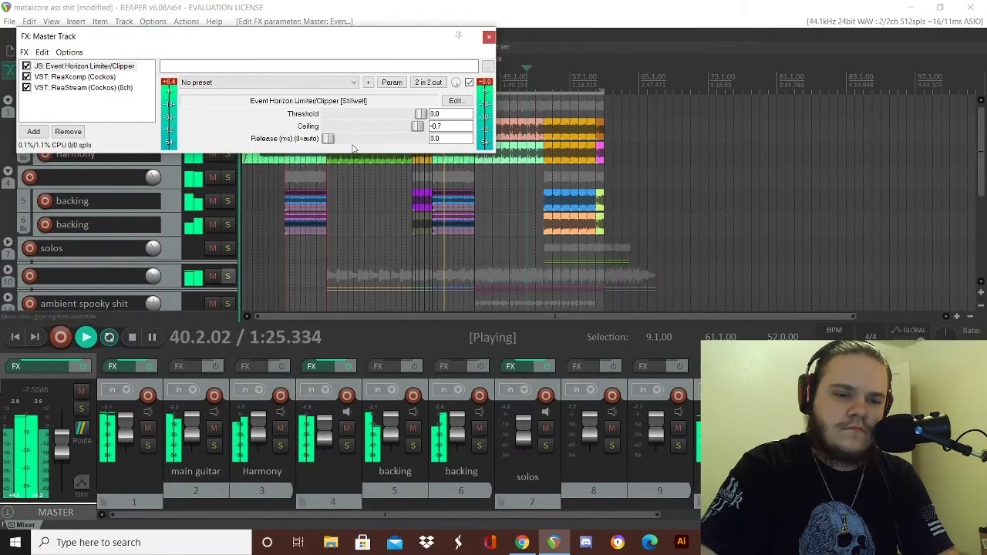
- Close the master effects window and play the song from the beginning with the listening volume raised
left_click(488, 36)
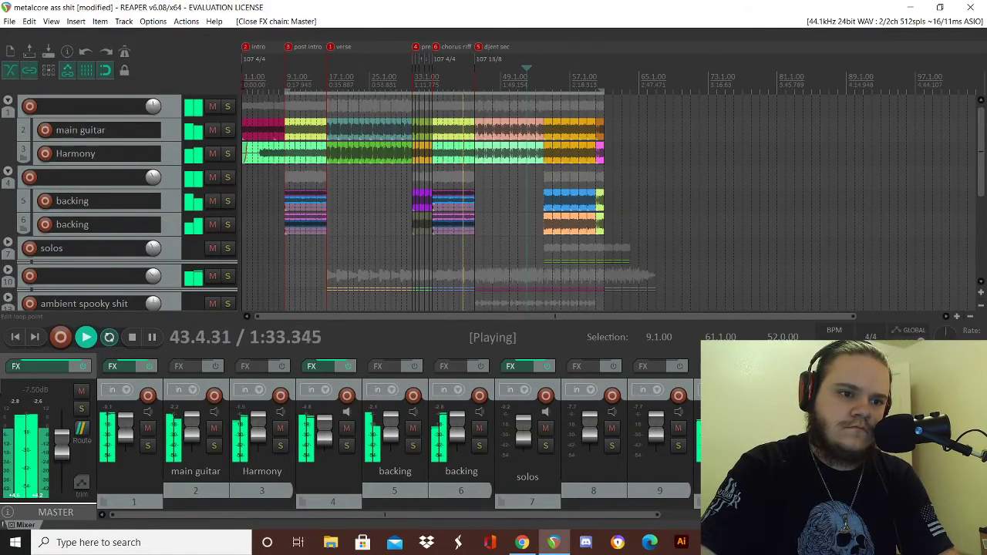
left_click(241, 83)
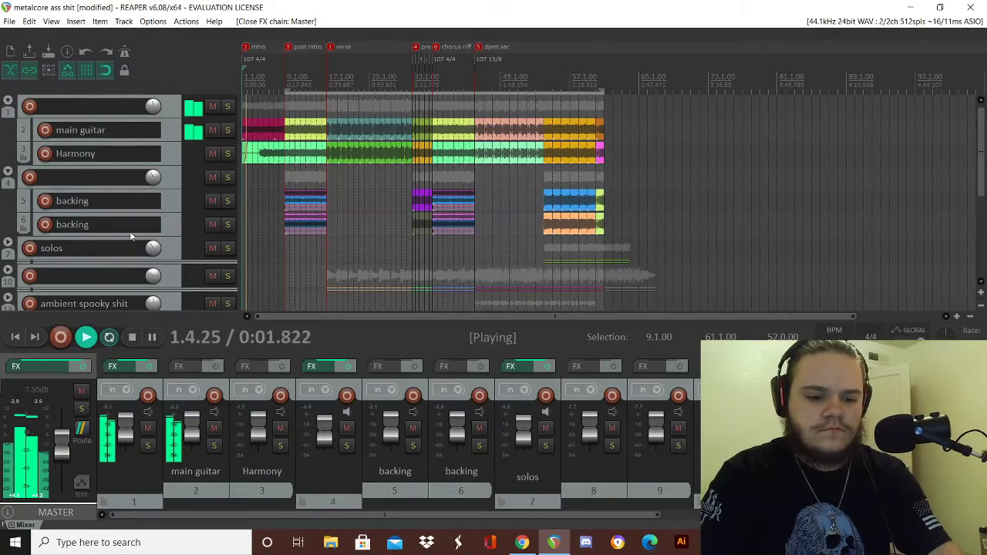
key("XF86AudioRaiseVolume")
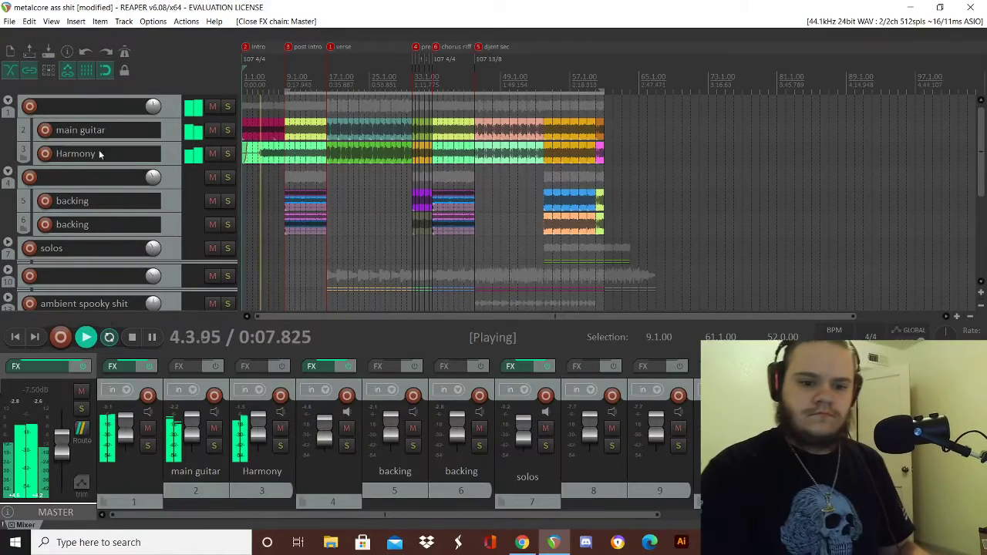
- Switch to OBS to check the recording's audio levels, and return to REAPER
key("alt+Tab")
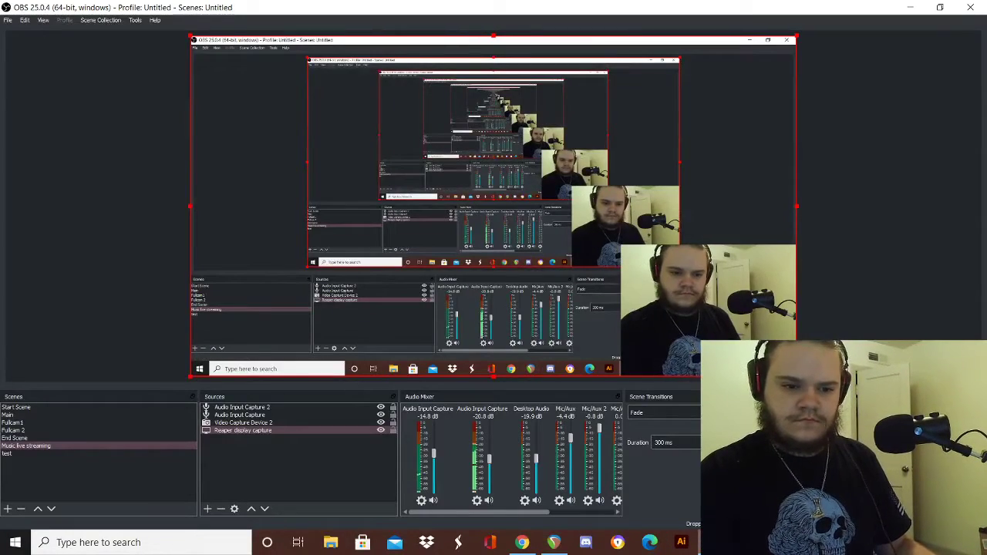
mouse_move(712, 542)
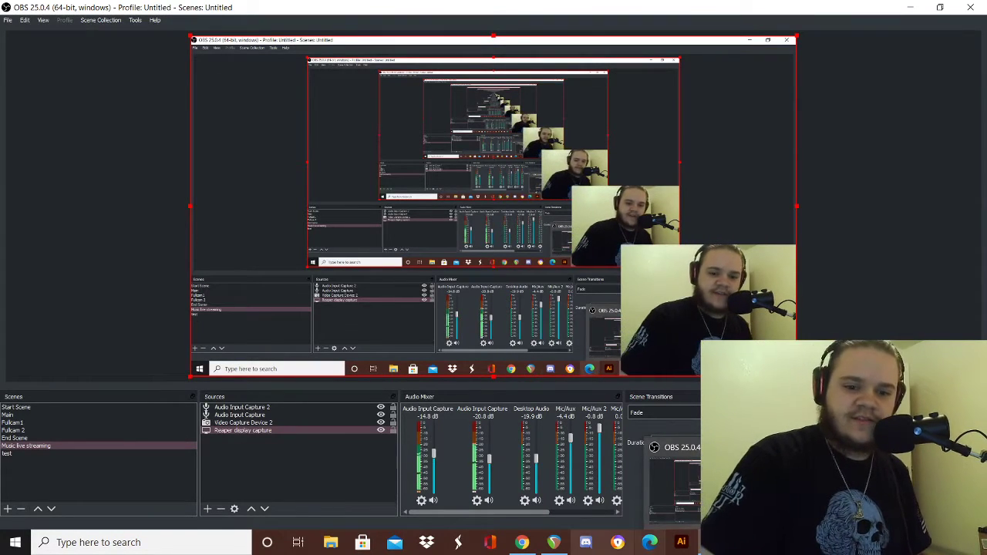
left_click(558, 548)
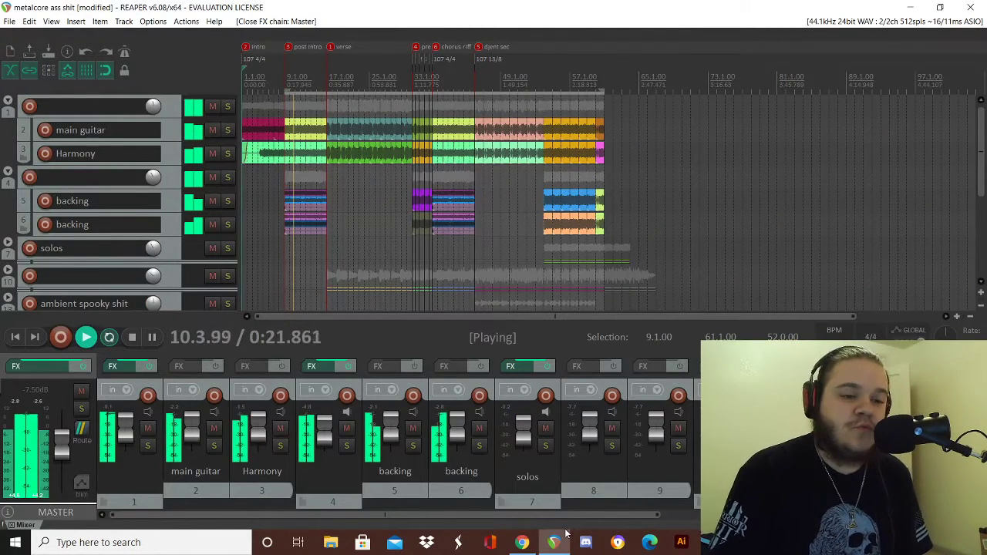
- Compare the playing mix with the master effects chain bypassed and re-enabled
scroll(65, 133, "down", 5)
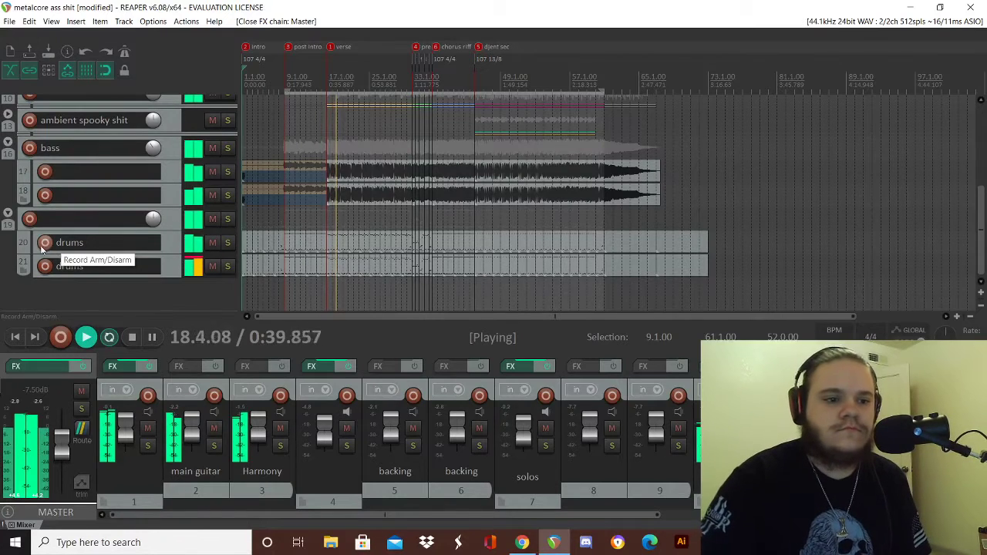
left_click(82, 367)
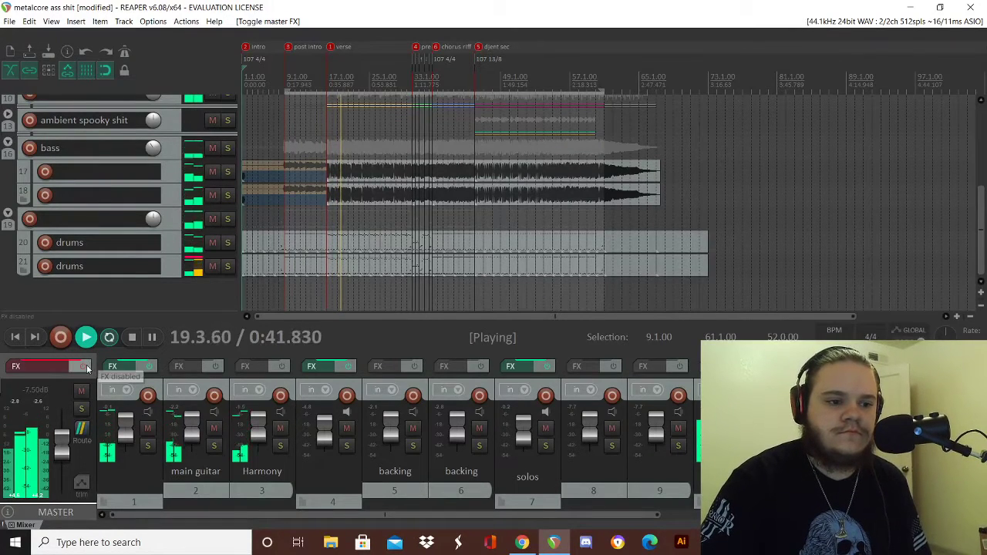
scroll(300, 418, "right", 4)
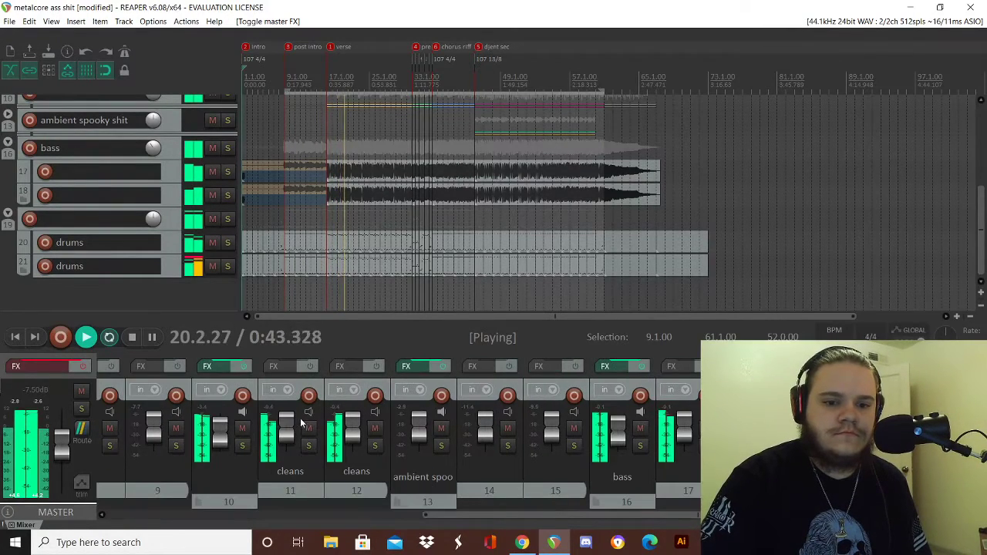
left_click(82, 367)
- Bypass the Event Horizon Limiter/Clipper in the master effects chain and close the effects window
left_click(37, 370)
left_click(36, 369)
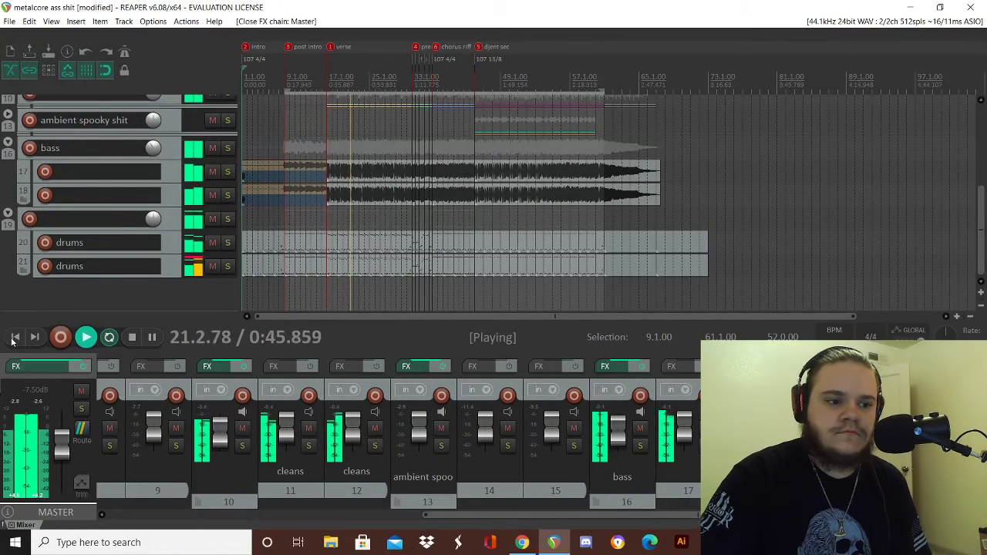
left_click(35, 372)
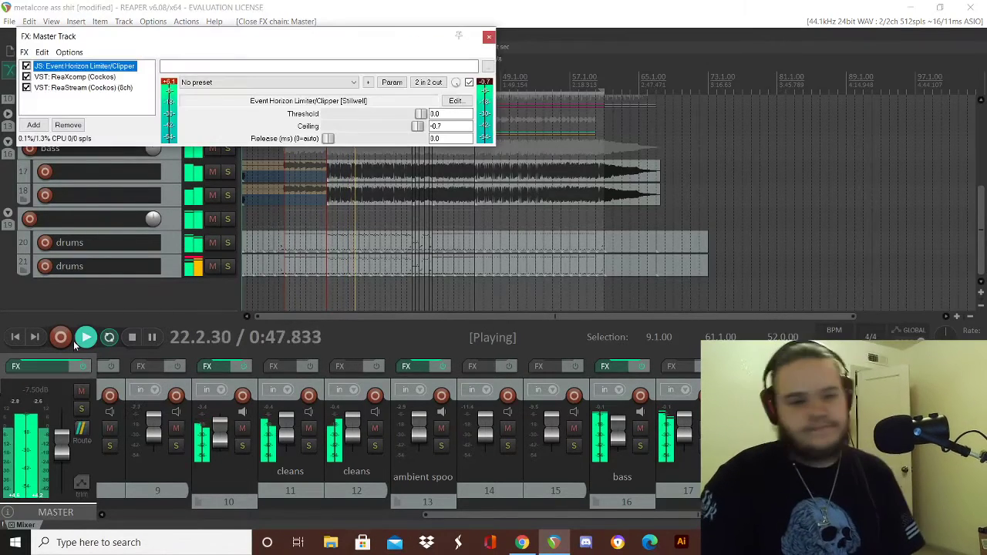
key("ctrl+b")
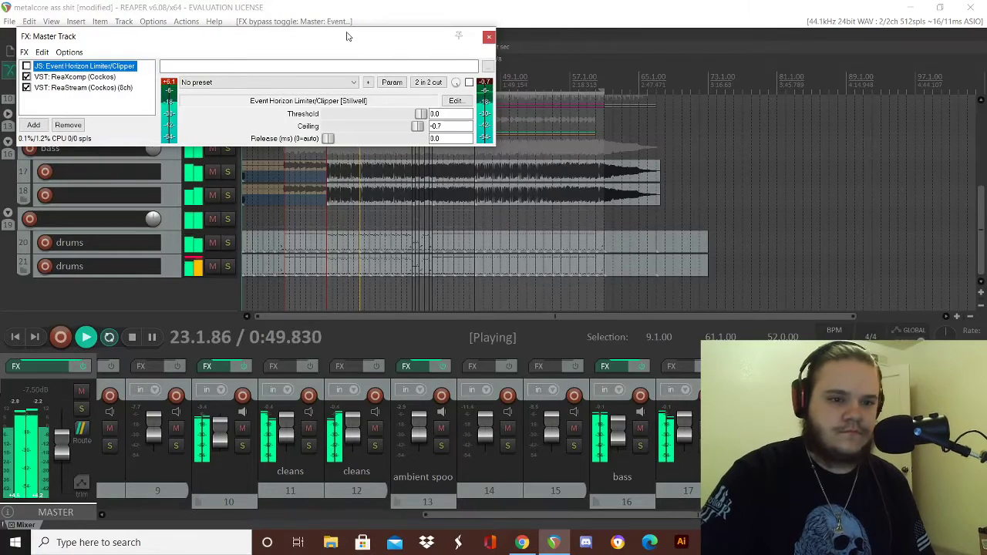
left_click(488, 36)
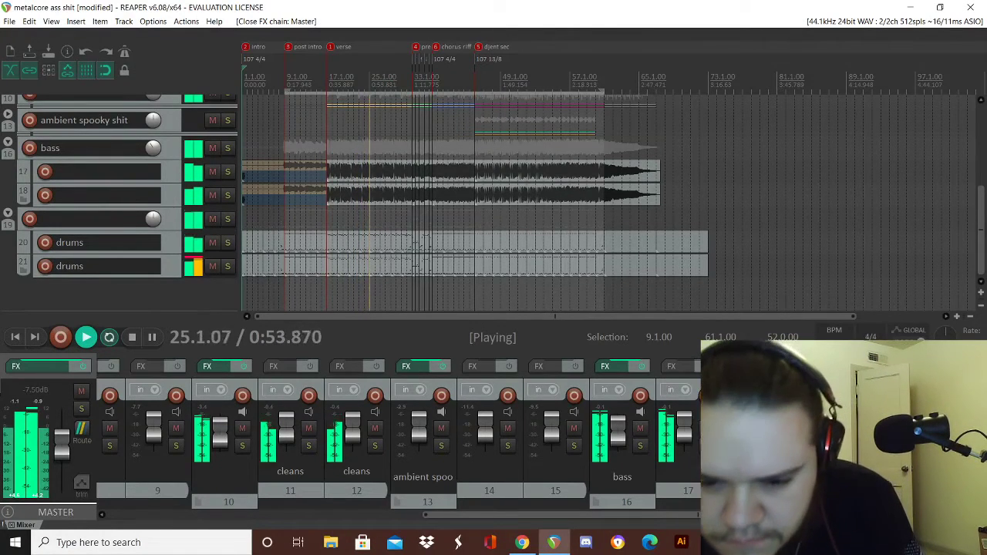
- Adjust the volume of drums track 21 and set the bass folder track's volume to -9 dB
left_click(941, 412)
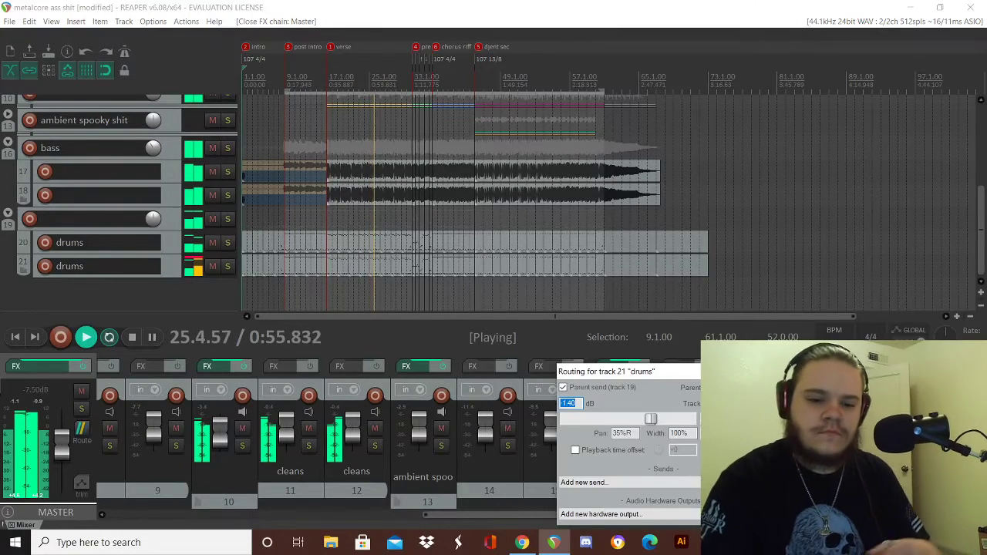
key("Return")
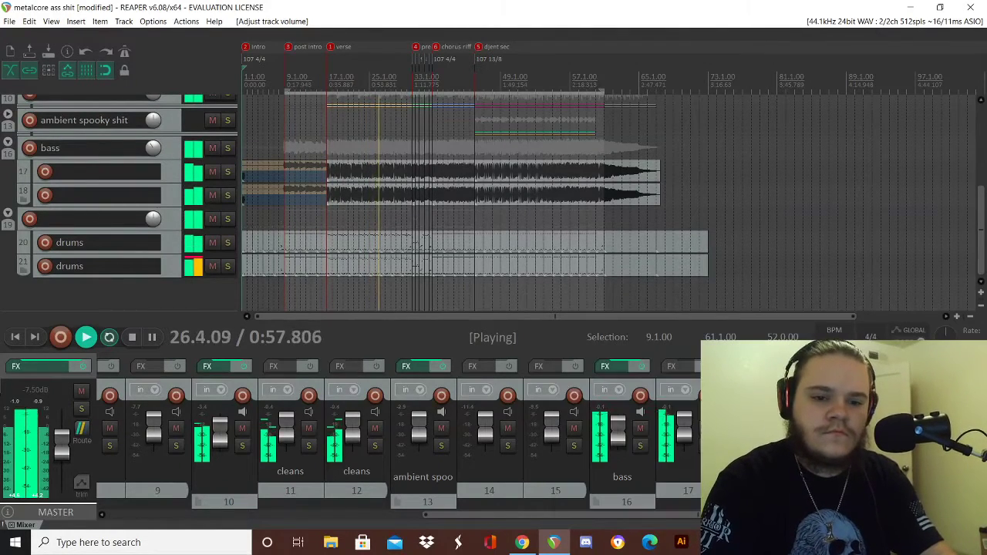
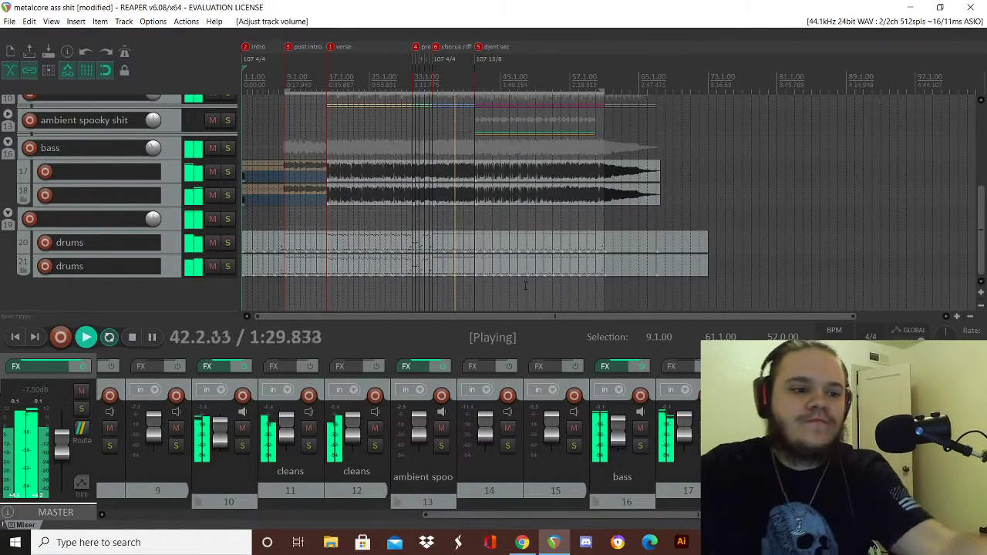
scroll(166, 146, "up", 5)
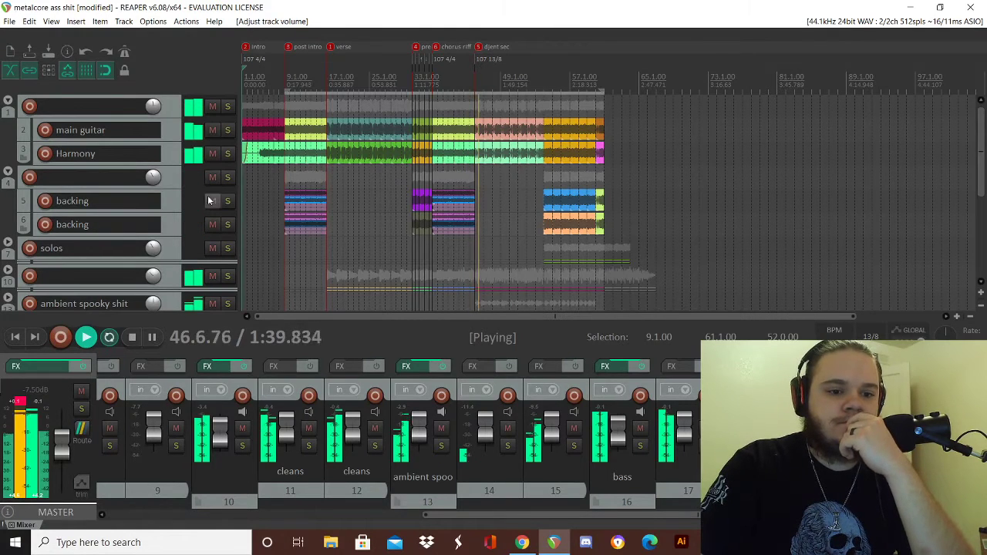
right_click(623, 427)
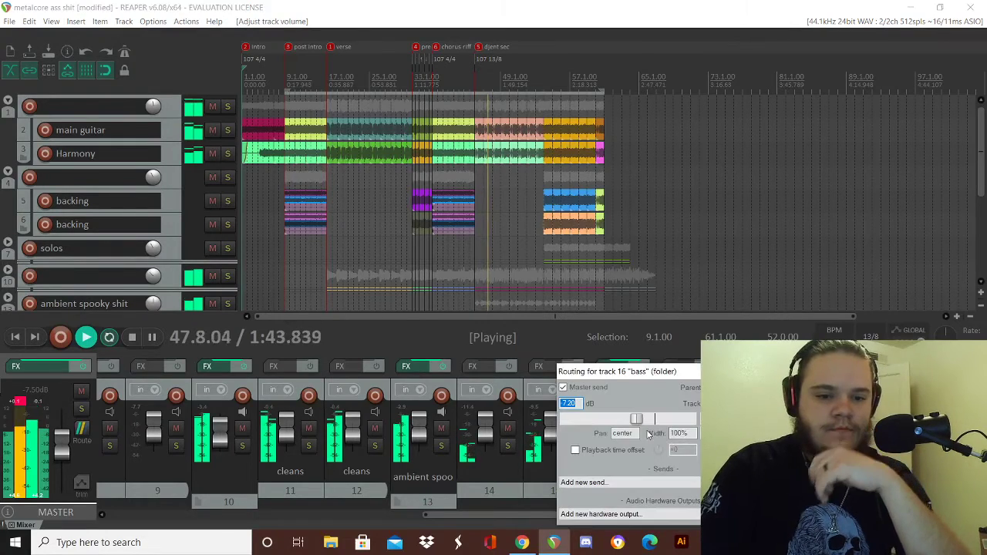
type("9")
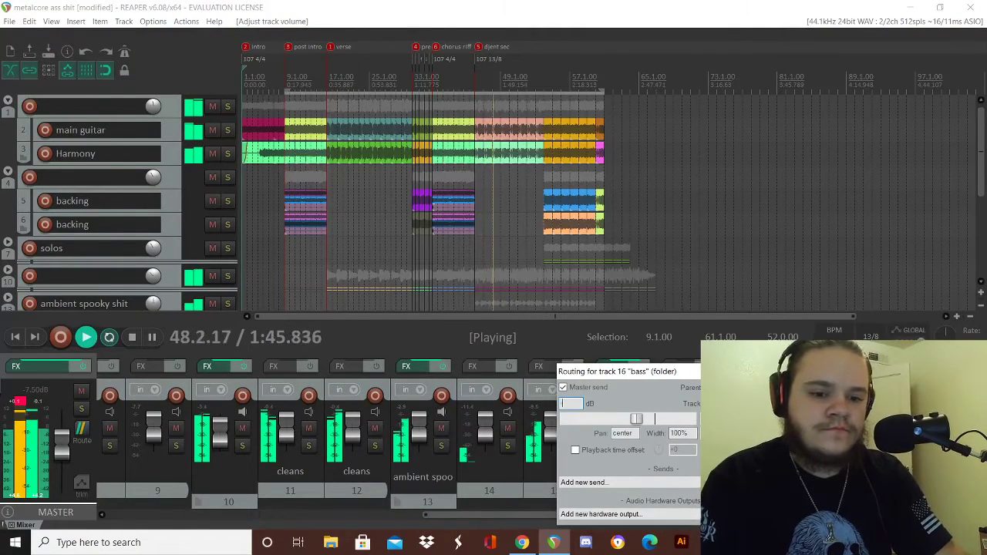
key("Return")
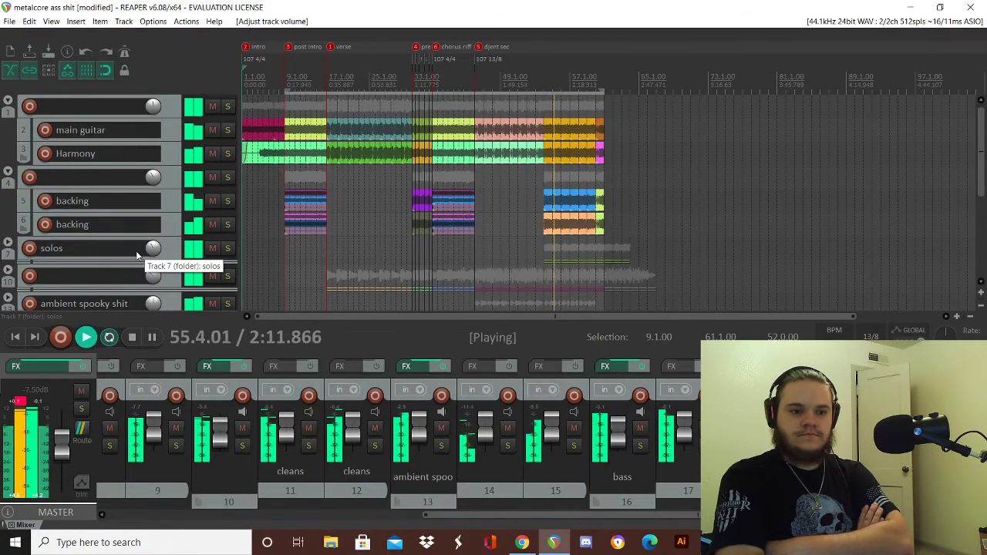
- Expand the solos folder and adjust the solos folder track's volume during playback
scroll(165, 174, "down", 2)
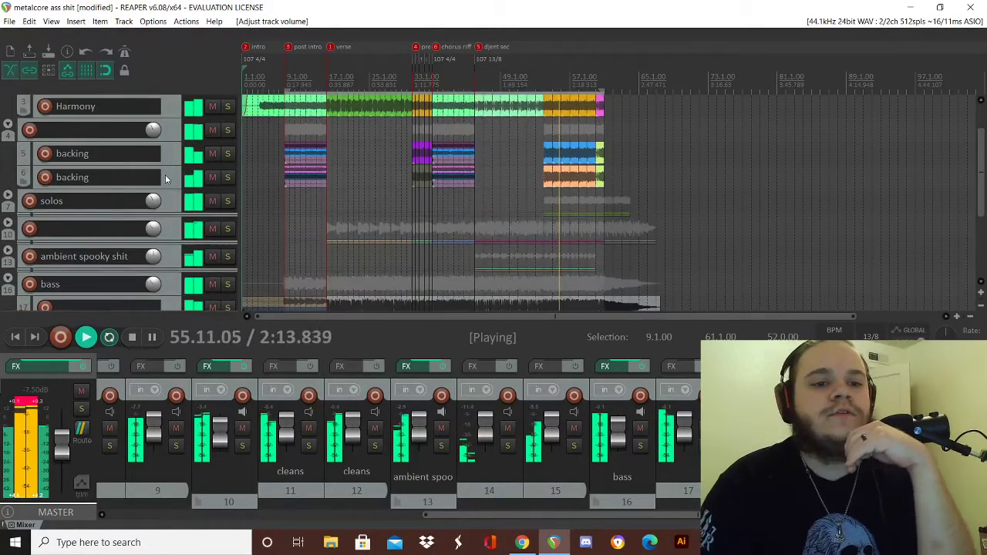
left_click(8, 196)
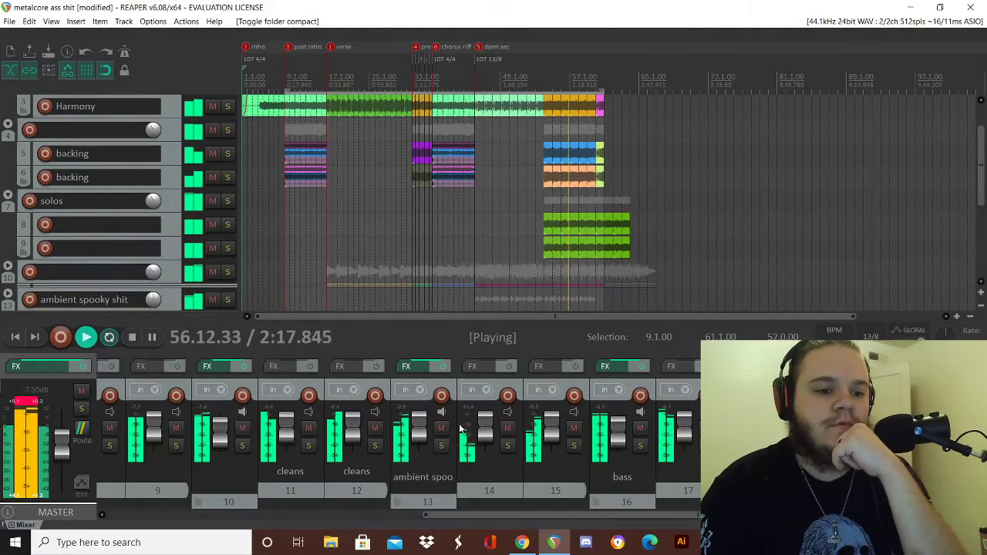
scroll(500, 441, "left", 4)
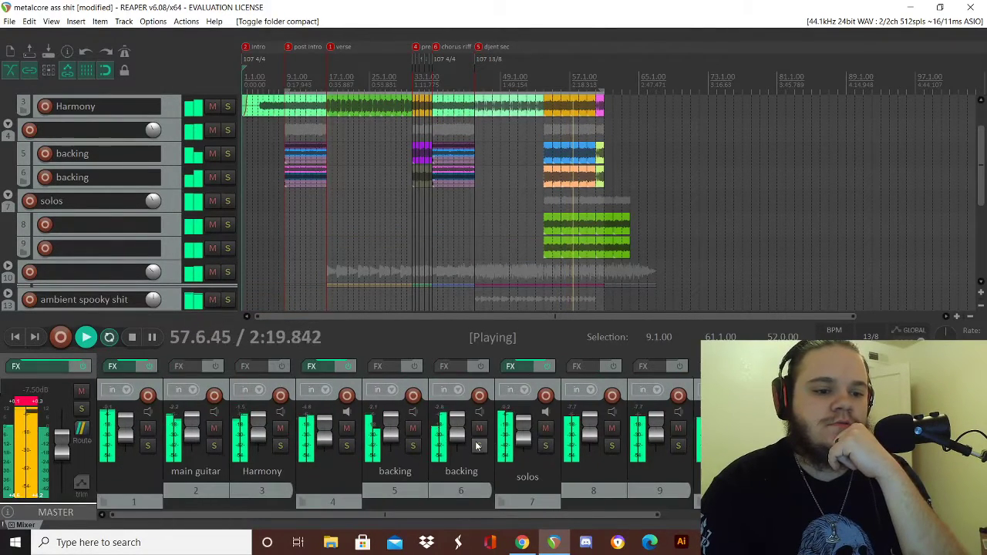
scroll(500, 441, "right", 4)
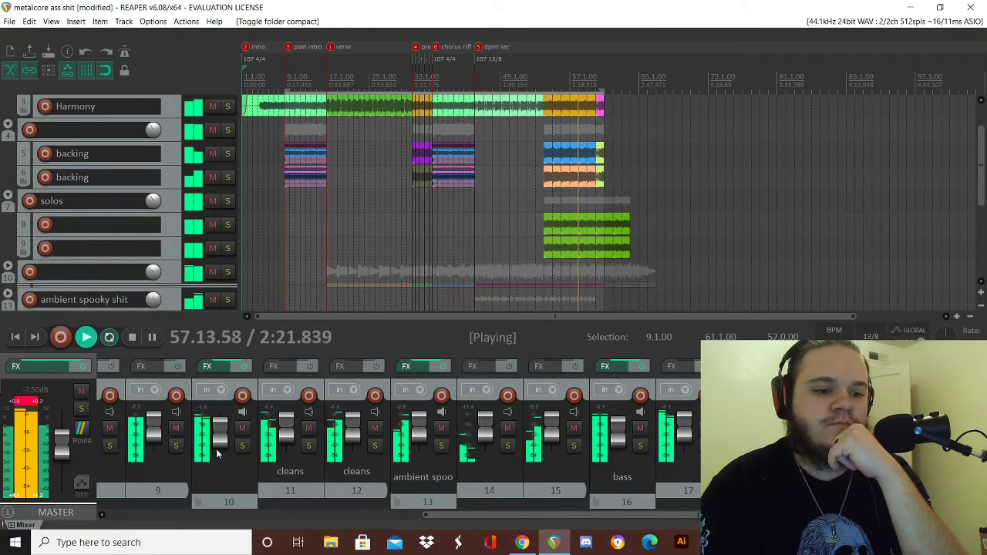
scroll(622, 428, "left", 4)
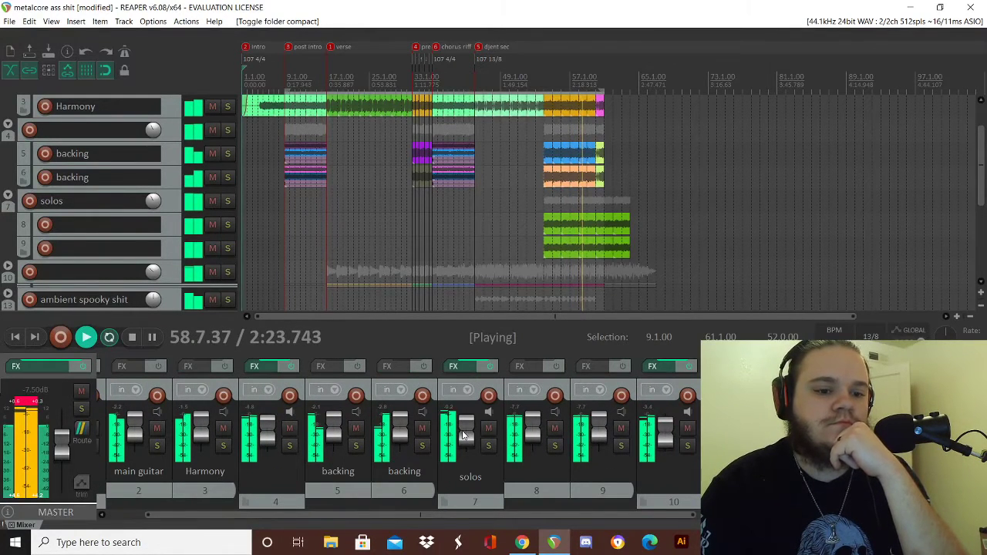
left_click(472, 389)
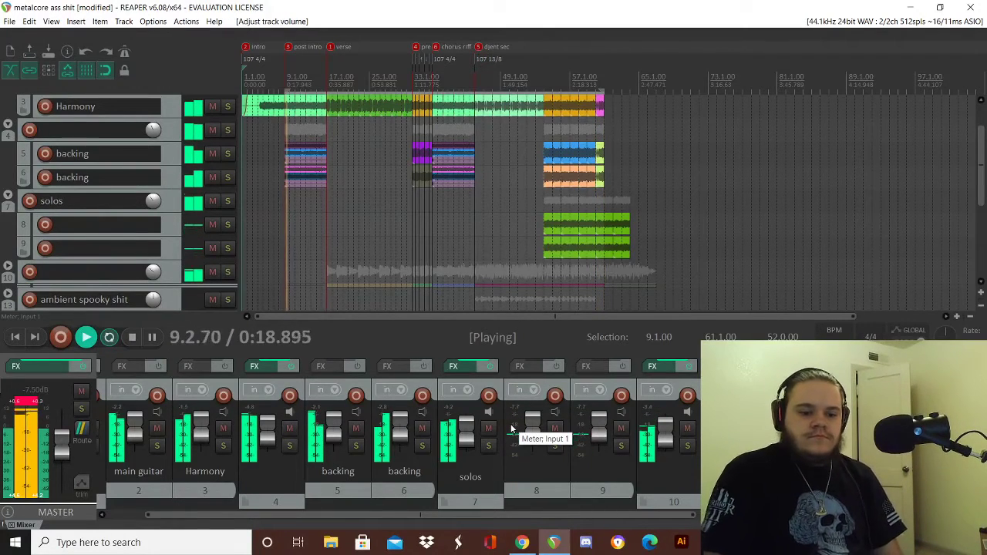
- Play the closing section from around measure 58 and set the master track's volume to -8.20 dB
left_click(589, 66)
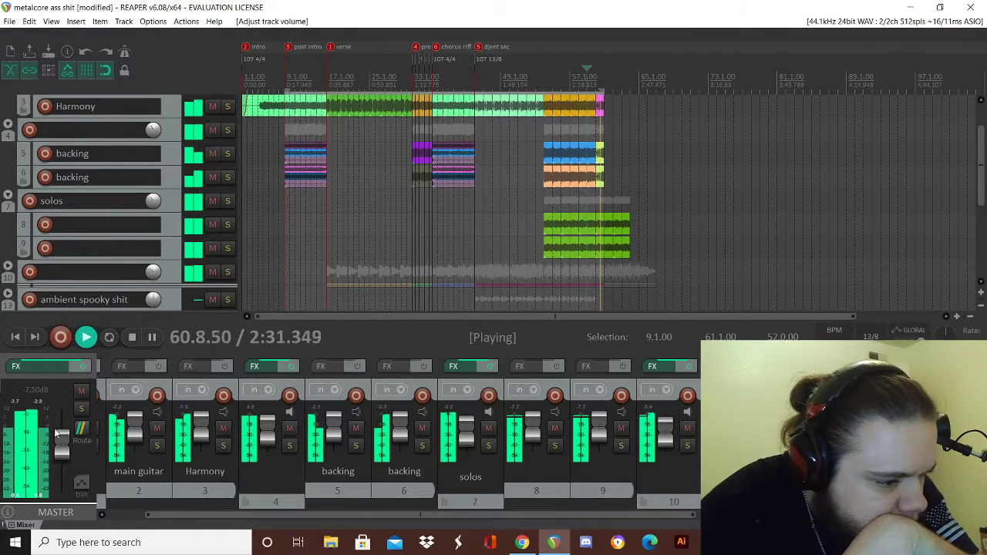
left_click(81, 429)
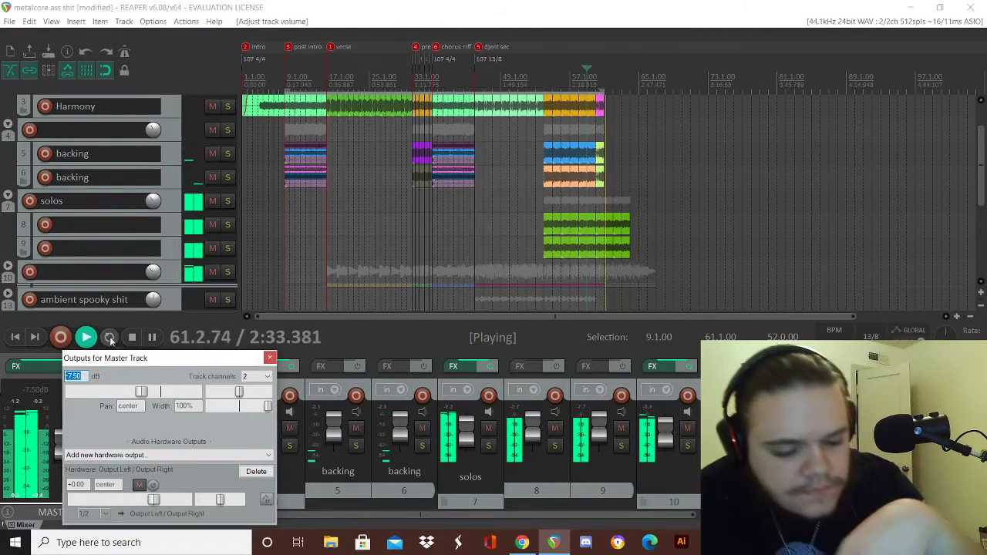
type("-8")
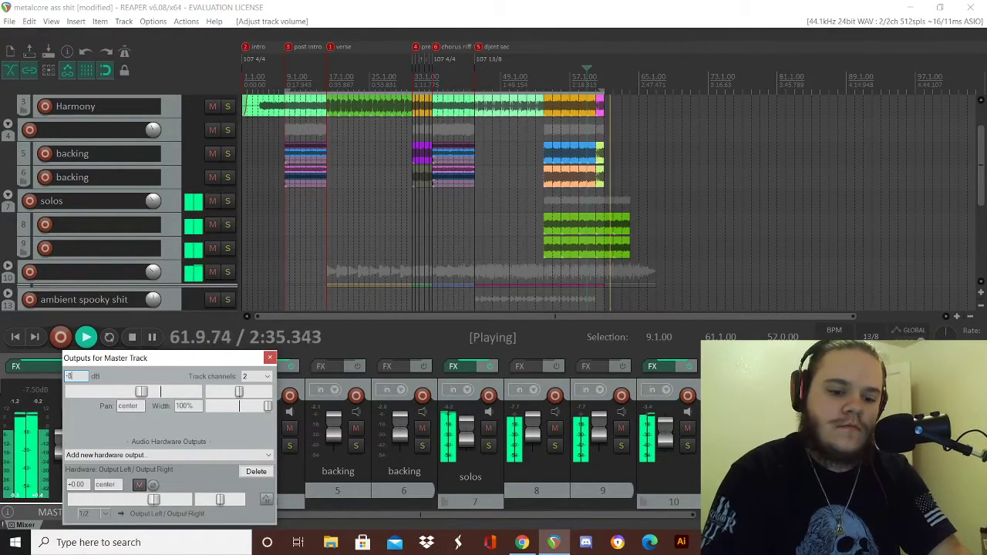
type(".2")
key("Return")
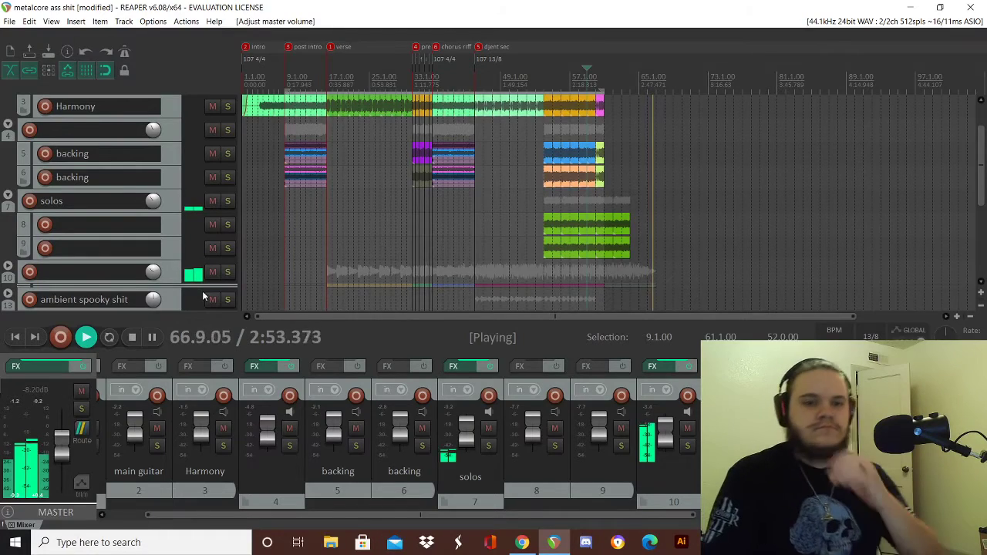
- Examine the final MIDI items at the end of drums tracks 20 and 21 in the MIDI editor
scroll(142, 188, "down", 2)
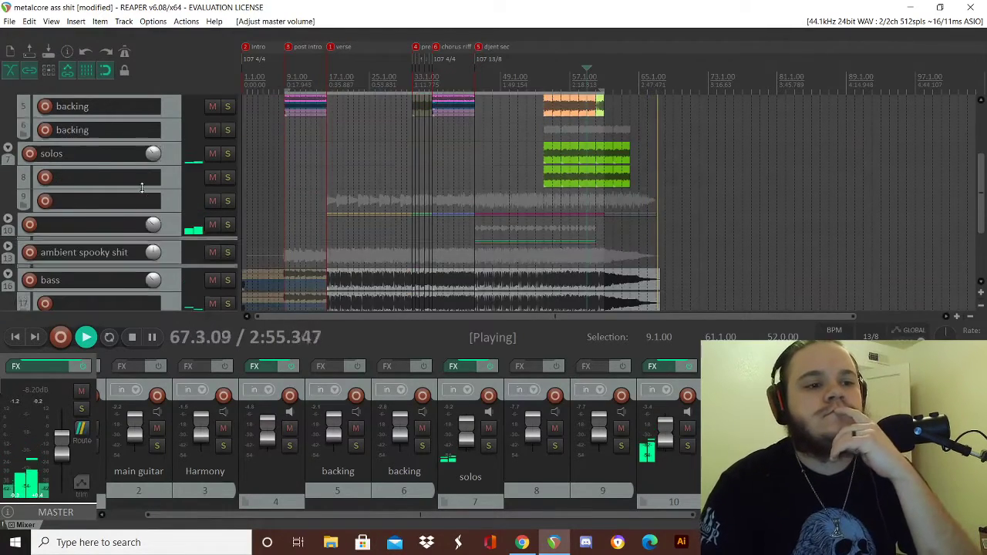
scroll(145, 170, "down", 5)
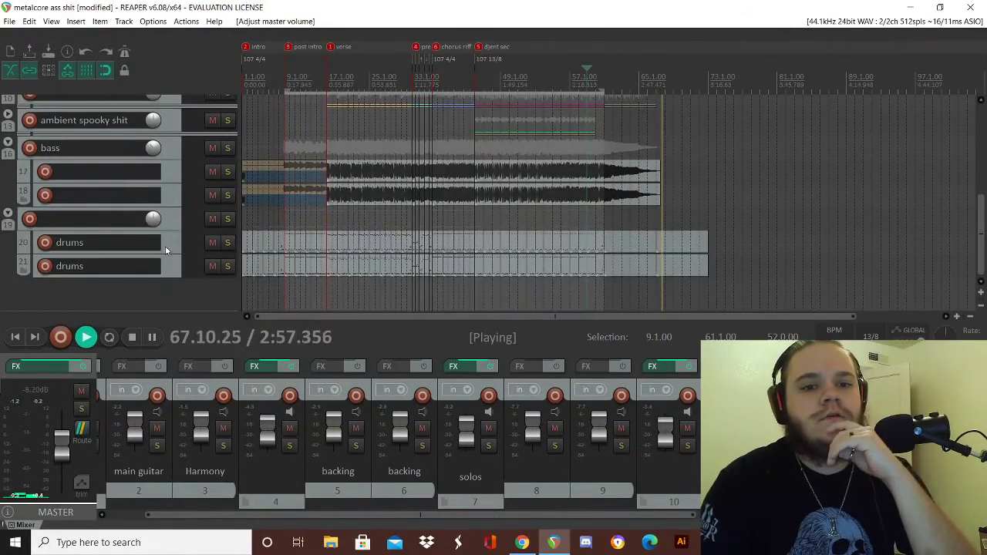
left_click(700, 245)
double_click(707, 244)
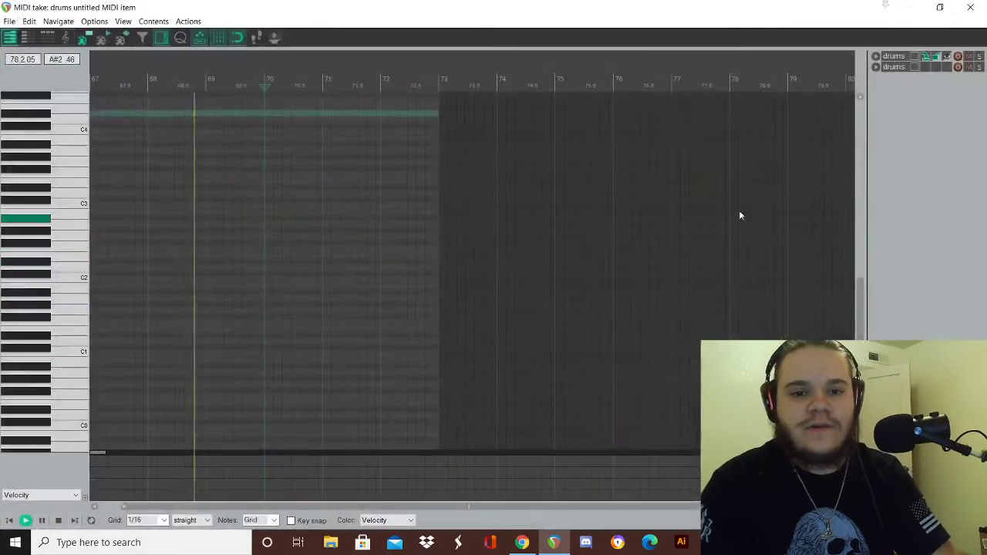
left_click(973, 7)
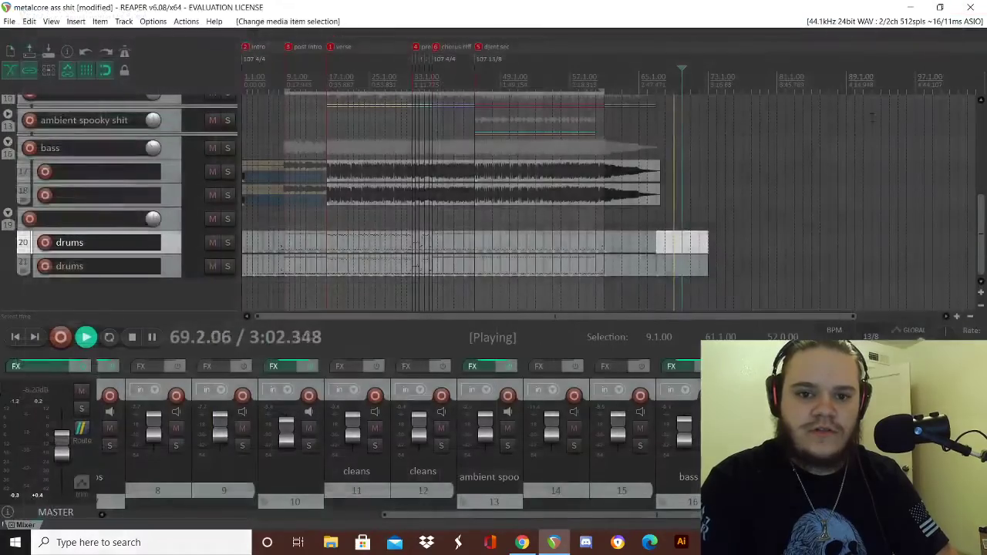
double_click(698, 265)
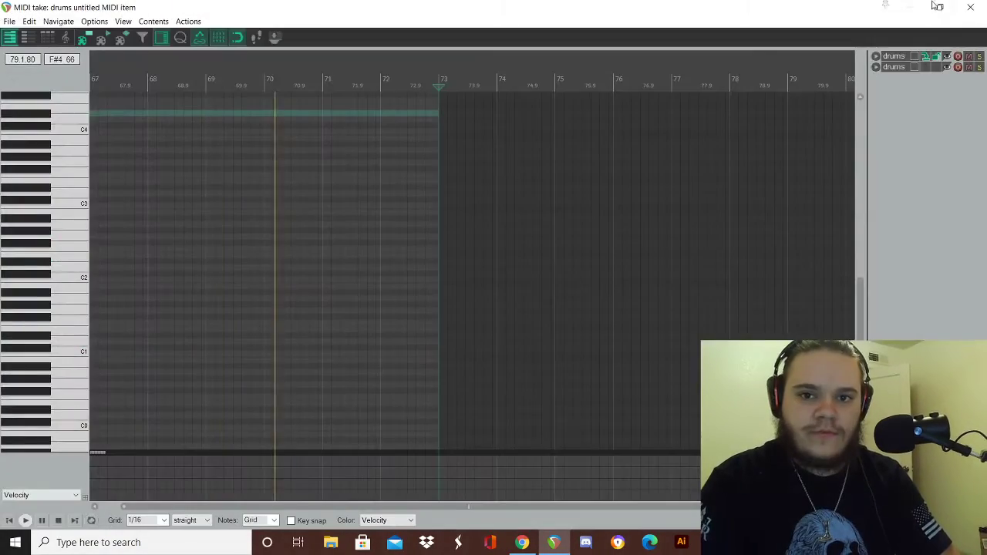
- Close the MIDI editor and shorten the last MIDI items on drums tracks 20 and 21 to end at about measure 70
left_click(970, 7)
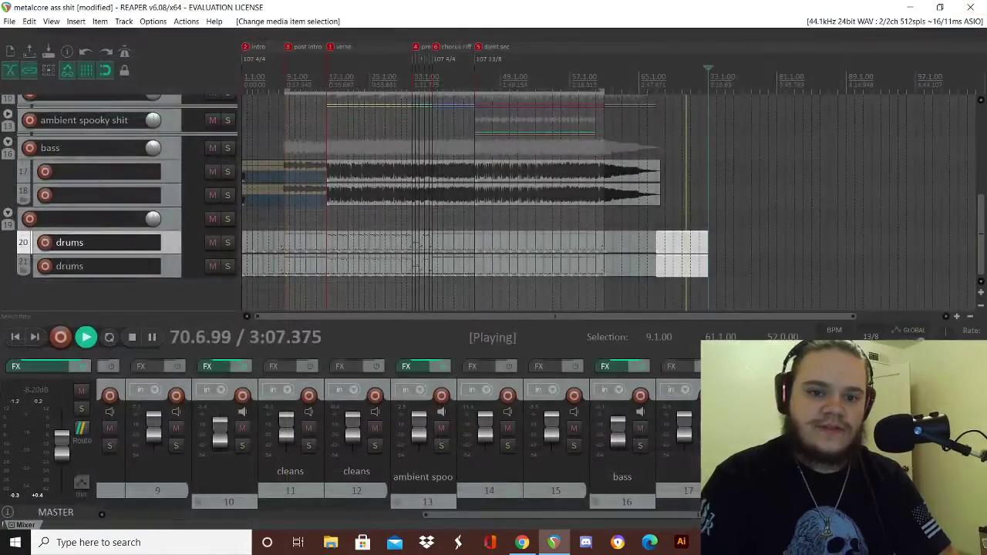
double_click(708, 252)
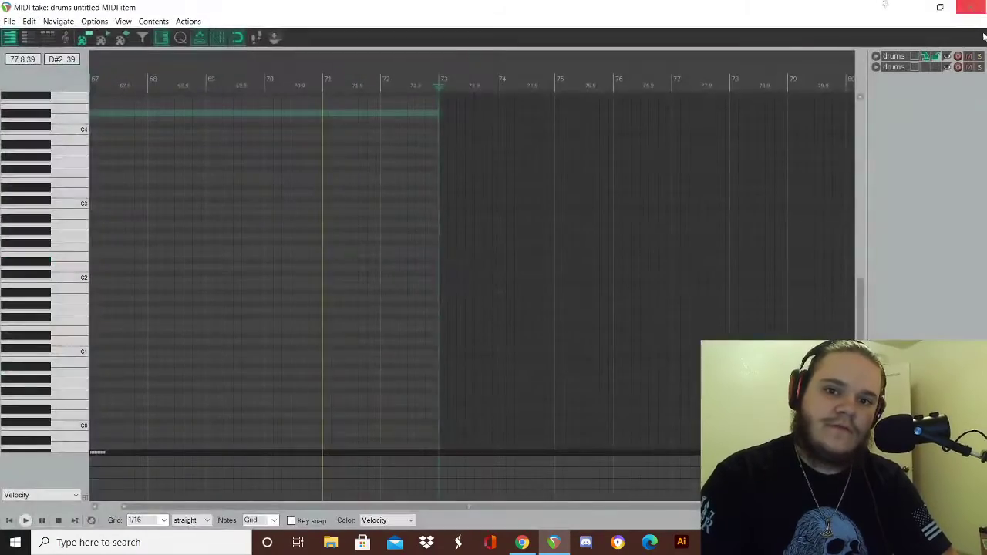
key("Escape")
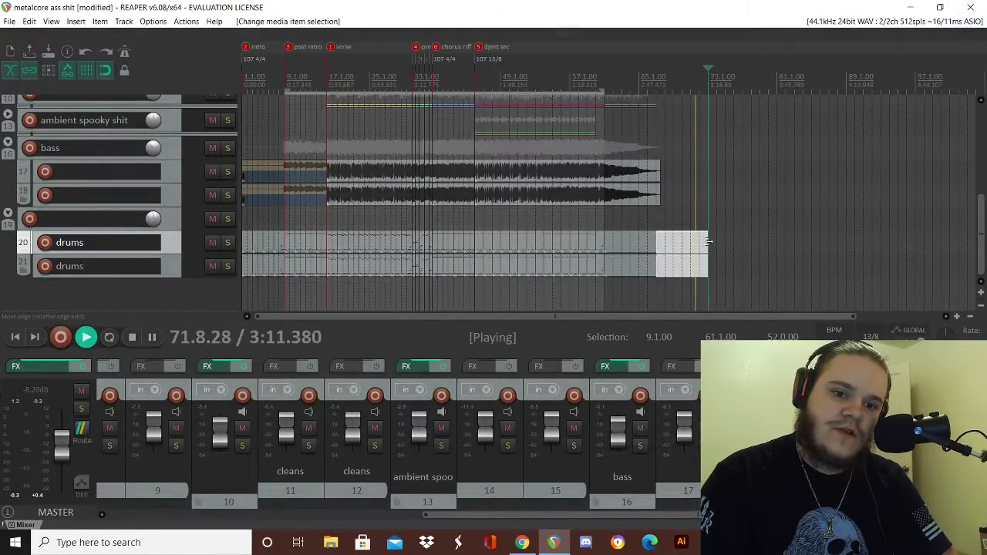
left_click_drag(708, 242, 682, 235)
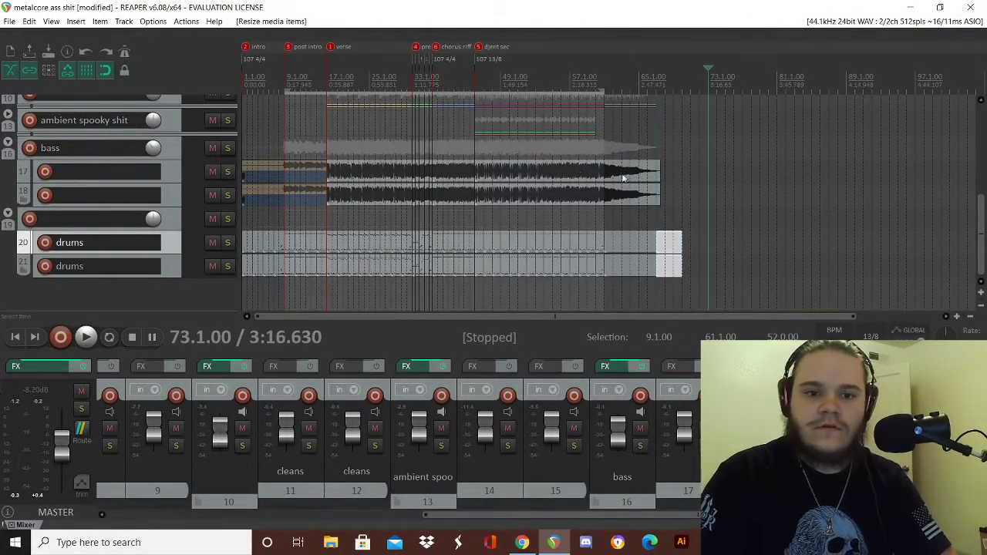
- Play the song from the start and from measure 8, and adjust the bass folder track's volume during playback
left_click(15, 337)
scroll(21, 202, "up", 5)
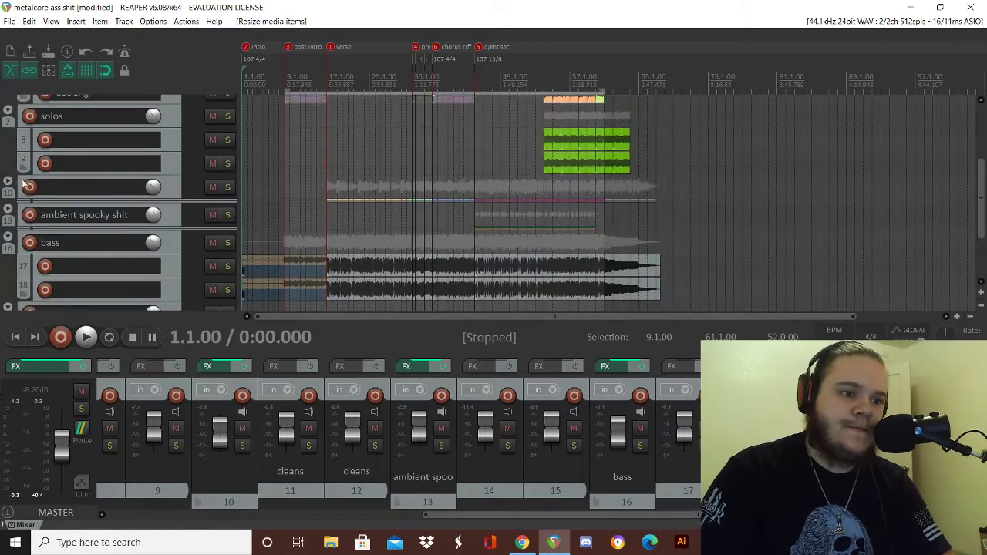
scroll(21, 202, "down", 5)
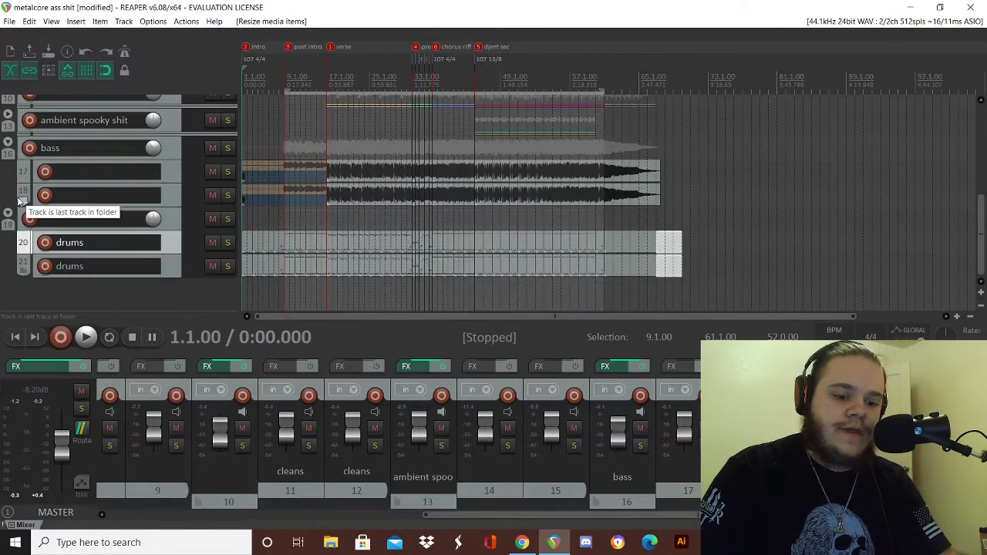
key("space")
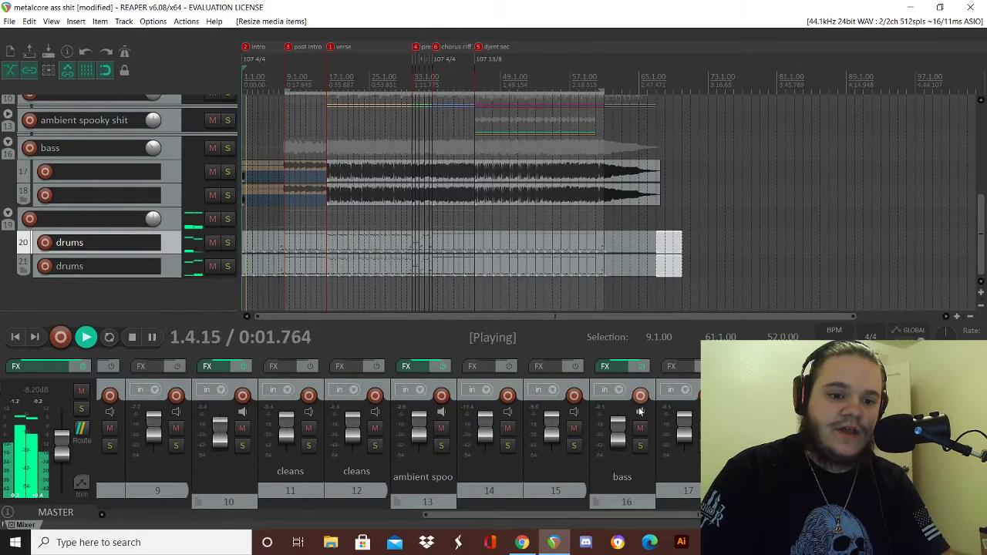
left_click(279, 133)
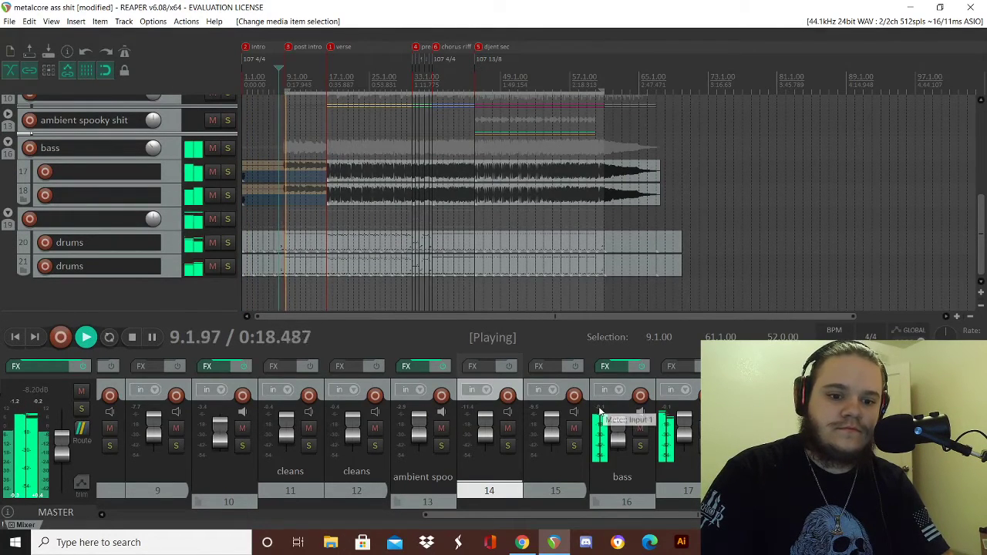
right_click(622, 440)
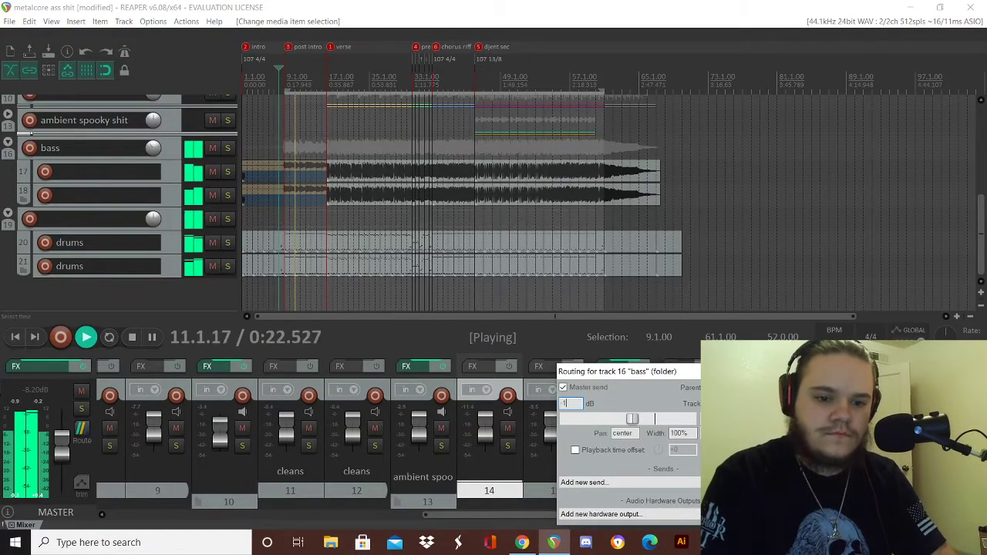
key("Return")
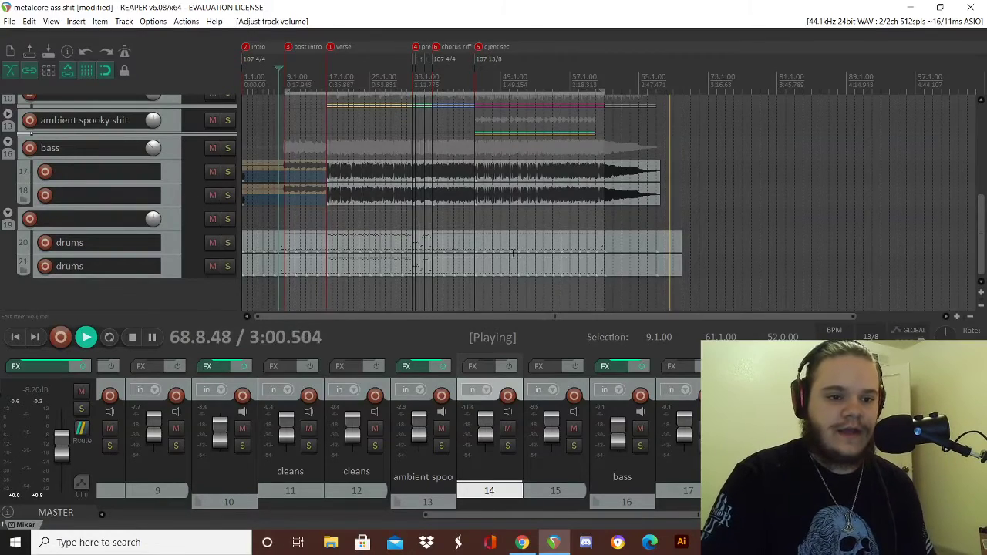
- Stop playback and expand the cleans folder and the ambient spooky shit folder to show their tracks at full height
scroll(32, 226, "up", 5)
scroll(33, 226, "up", 2)
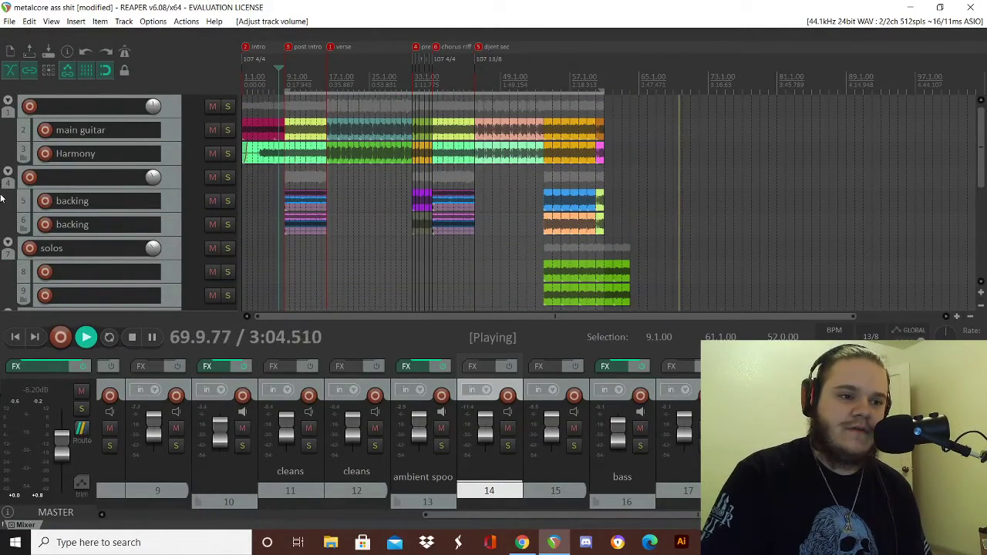
scroll(13, 237, "down", 1)
key("space")
scroll(62, 237, "down", 5)
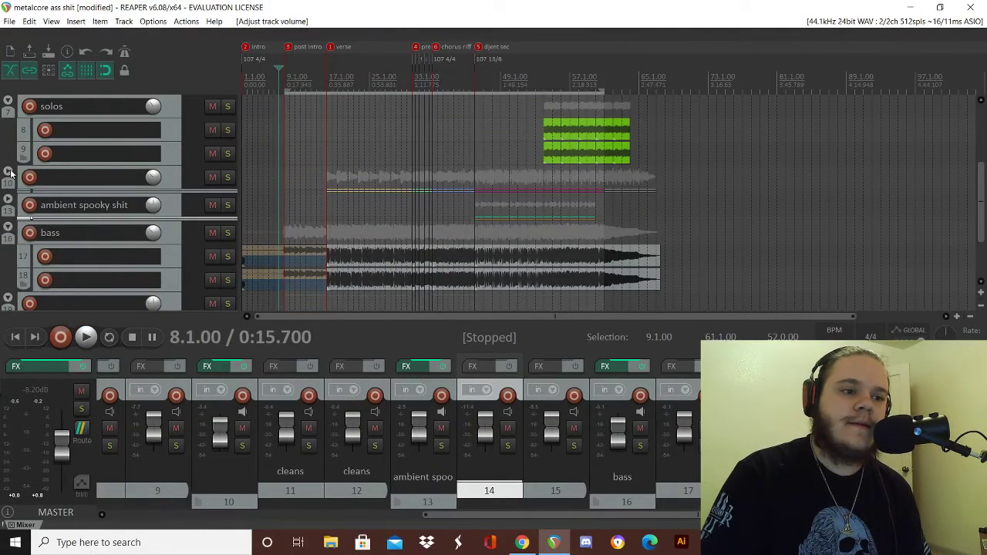
left_click(9, 173)
left_click(9, 244)
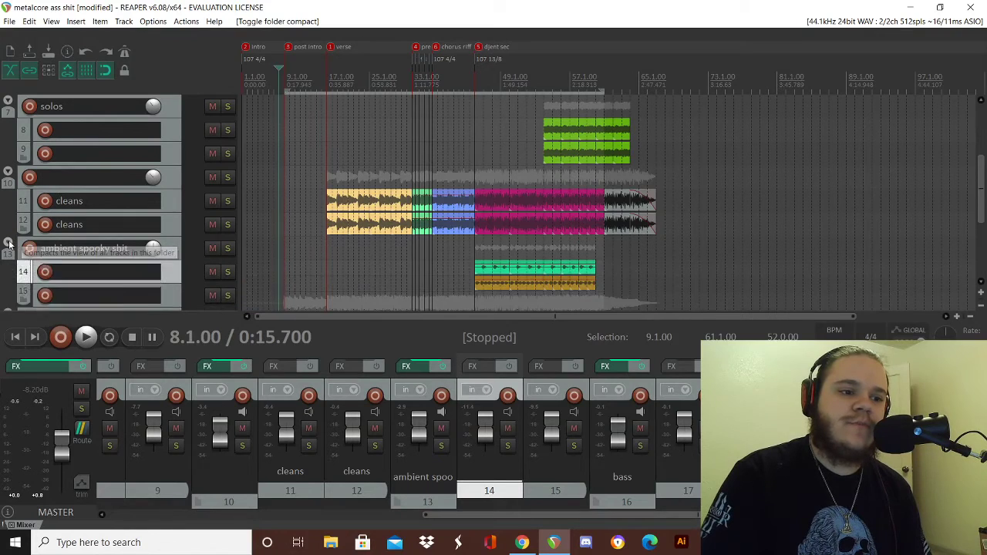
left_click(7, 244)
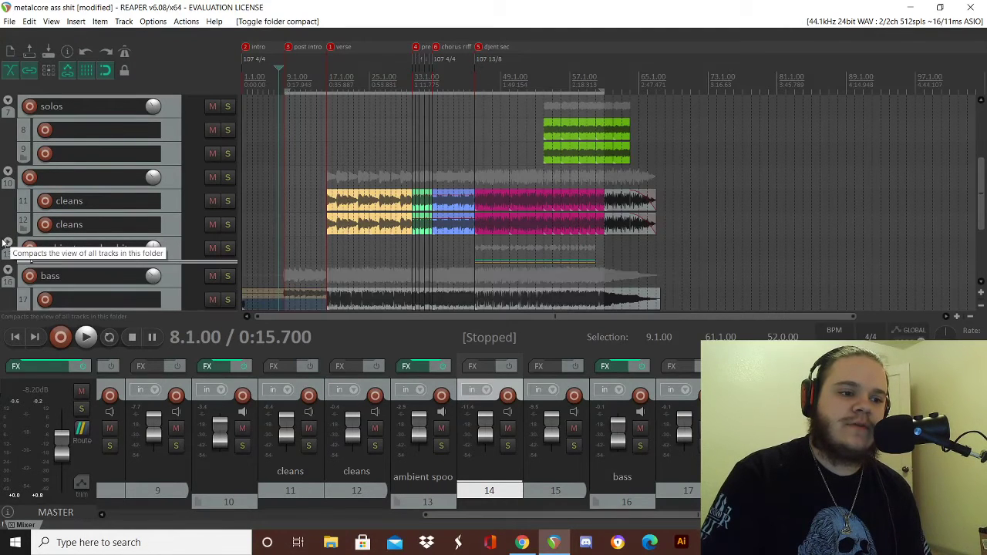
left_click(6, 244)
- Examine the whole arrangement, from the main guitar and backing tracks through solos, cleans, ambient and bass to the drums
scroll(88, 240, "down", 5)
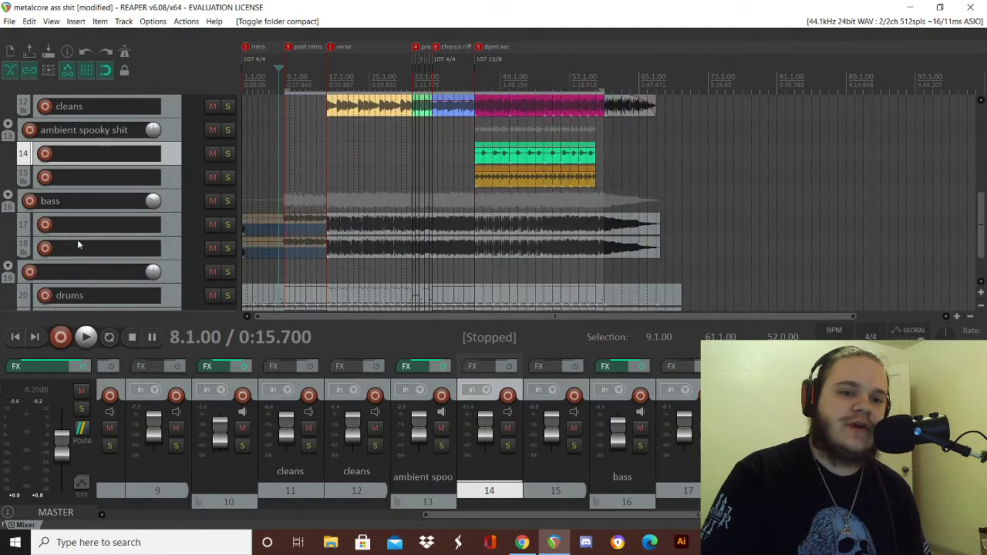
scroll(74, 235, "down", 2)
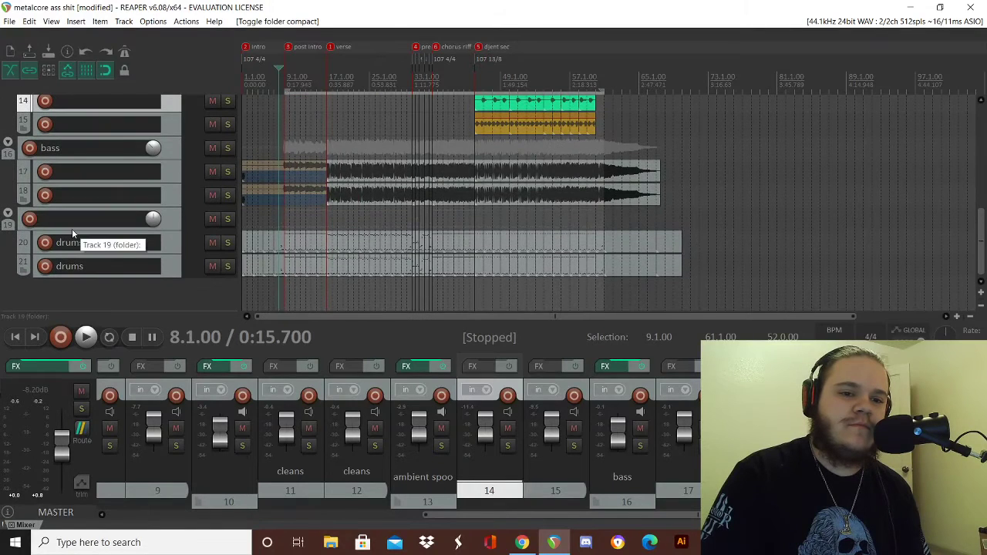
scroll(60, 256, "up", 1)
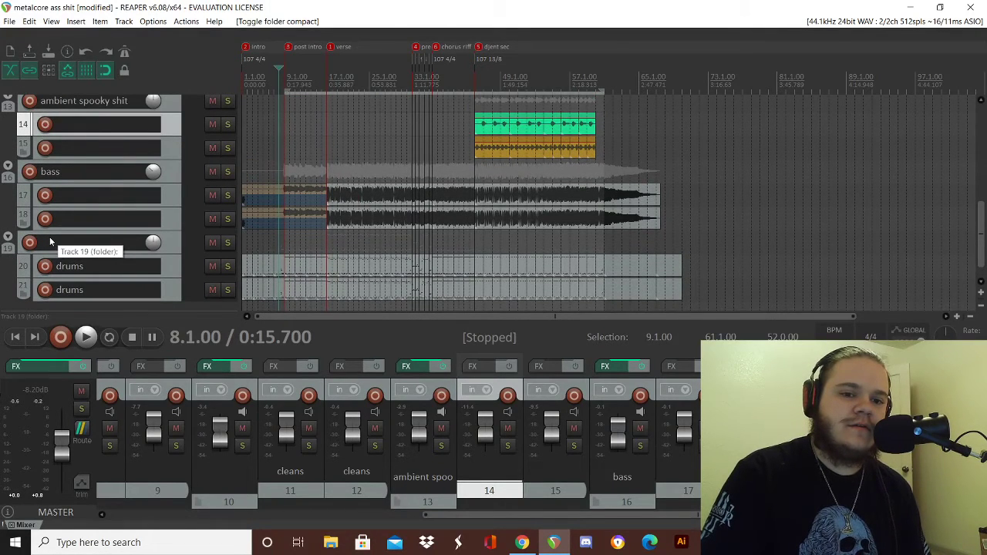
scroll(49, 232, "up", 4)
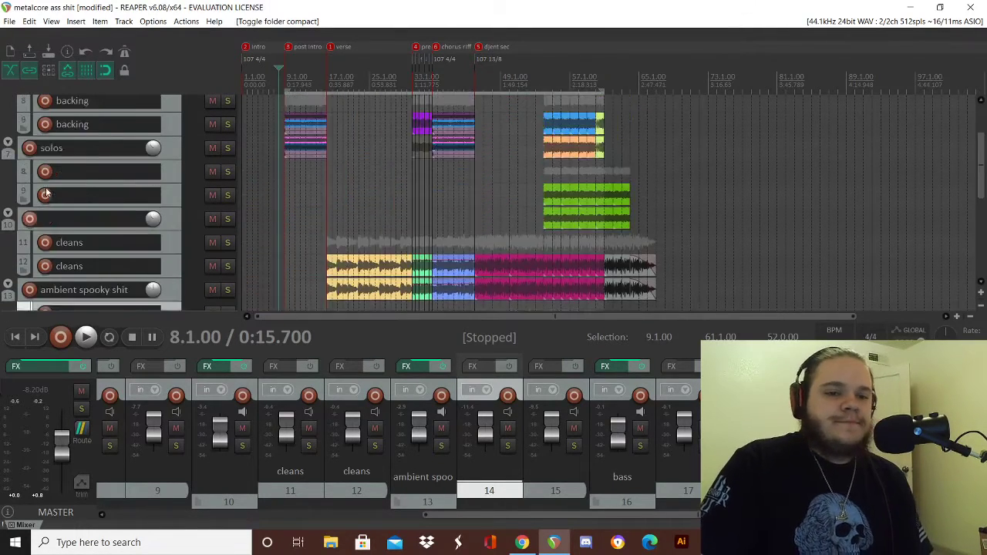
scroll(52, 210, "up", 2)
scroll(61, 244, "up", 1)
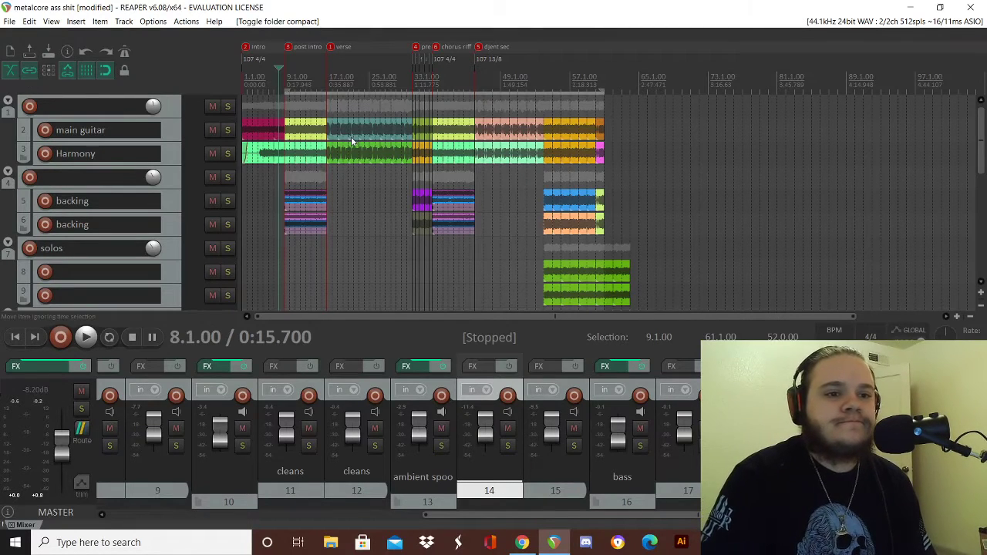
scroll(351, 139, "down", 3)
scroll(349, 145, "down", 2)
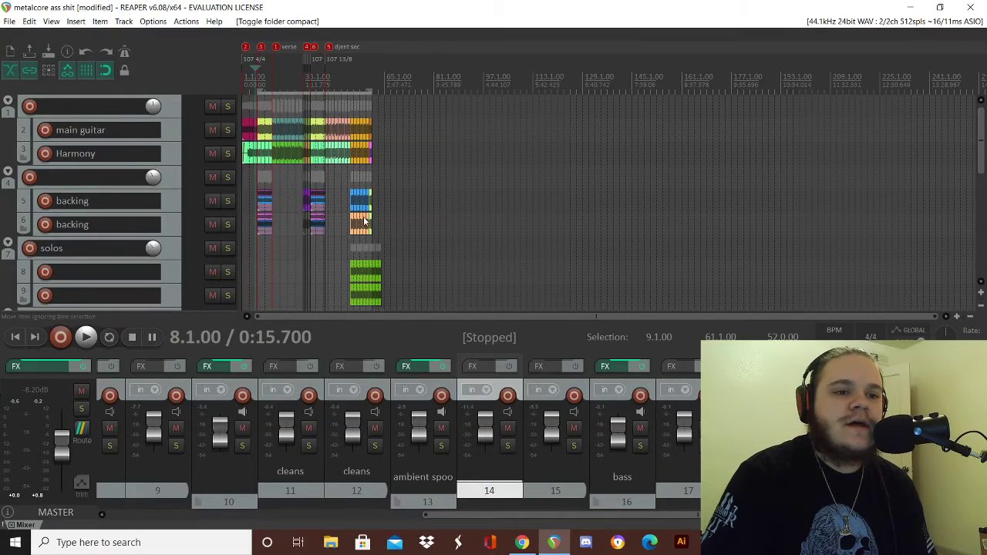
scroll(365, 222, "up", 6)
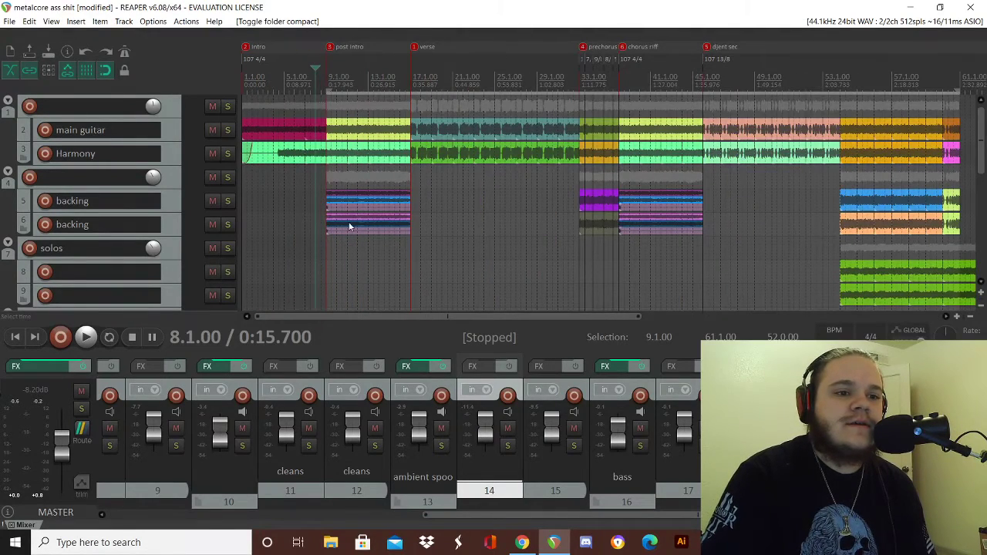
scroll(66, 223, "down", 10)
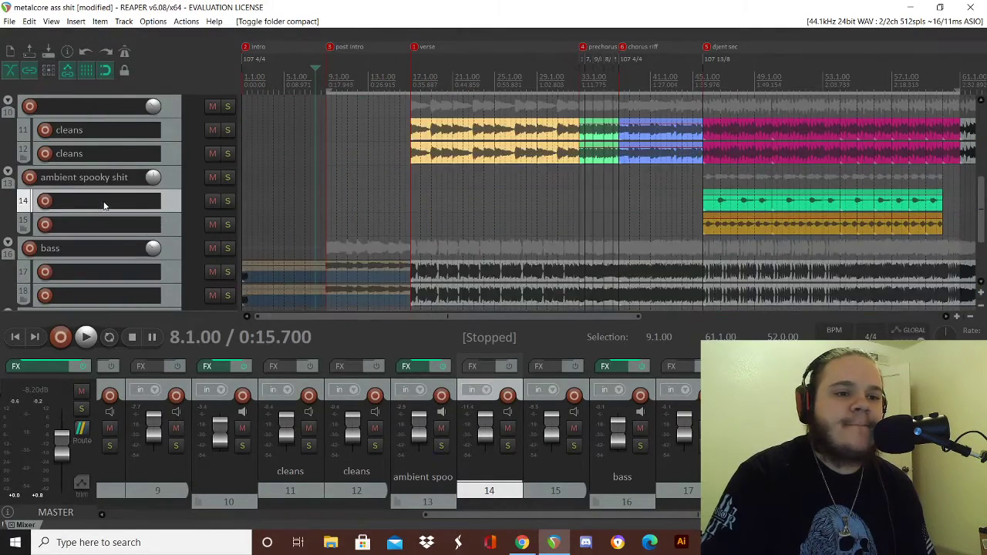
scroll(107, 189, "down", 1)
scroll(102, 186, "up", 5)
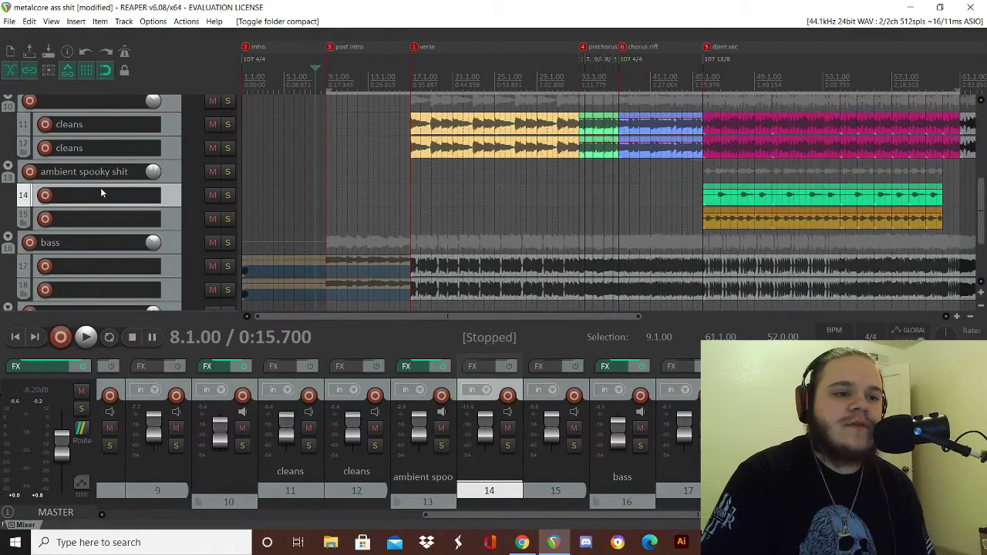
scroll(99, 194, "up", 5)
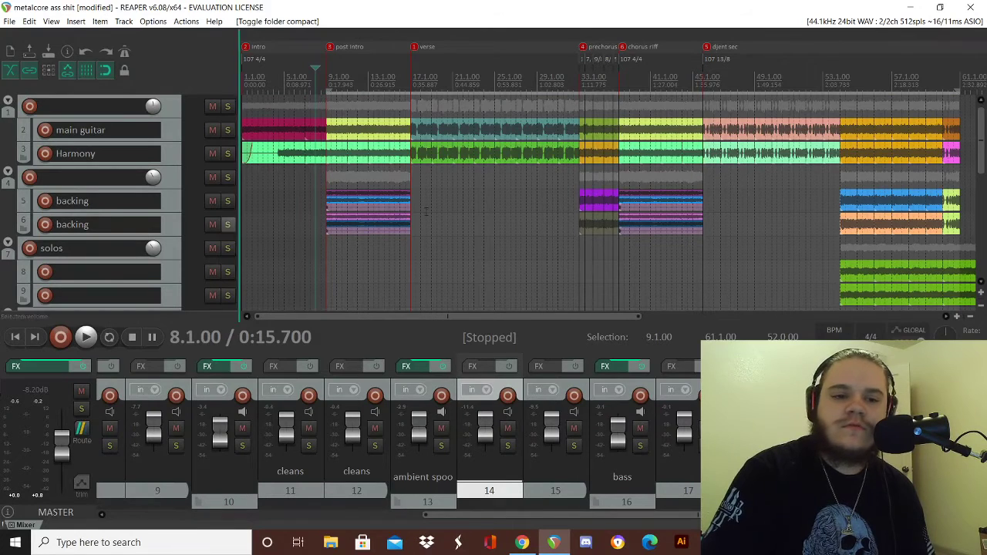
scroll(157, 251, "down", 1)
scroll(136, 232, "up", 1)
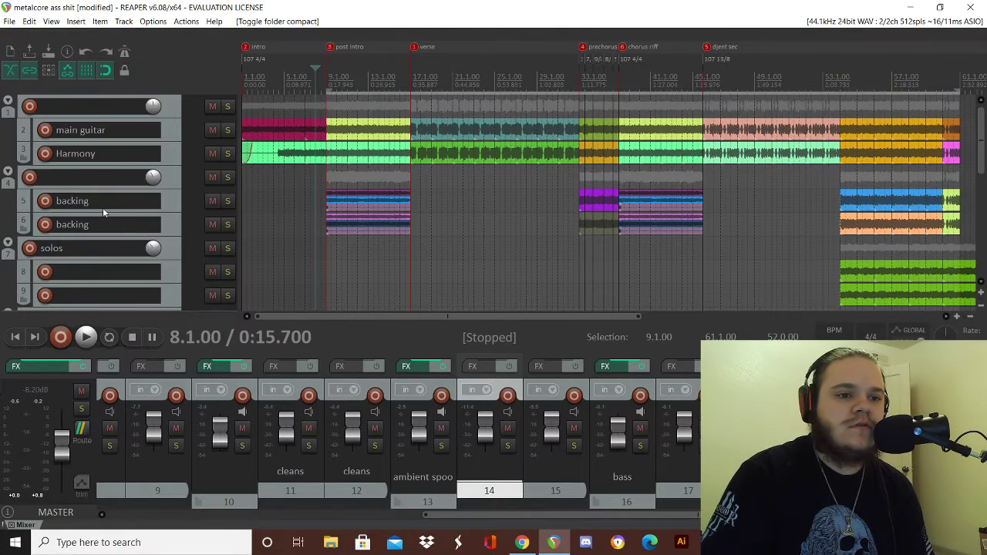
- Save the project
left_click(9, 22)
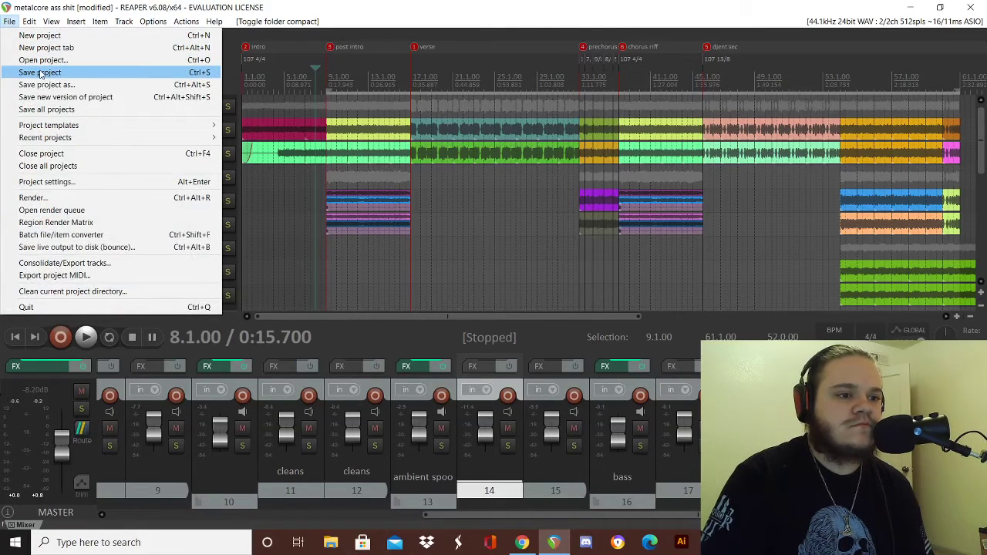
left_click(31, 8)
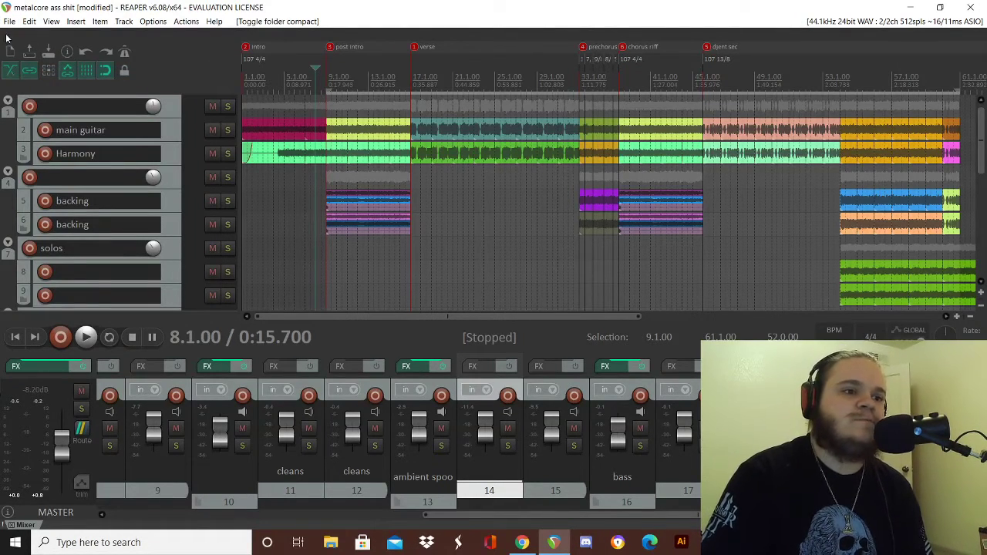
key("ctrl+s")
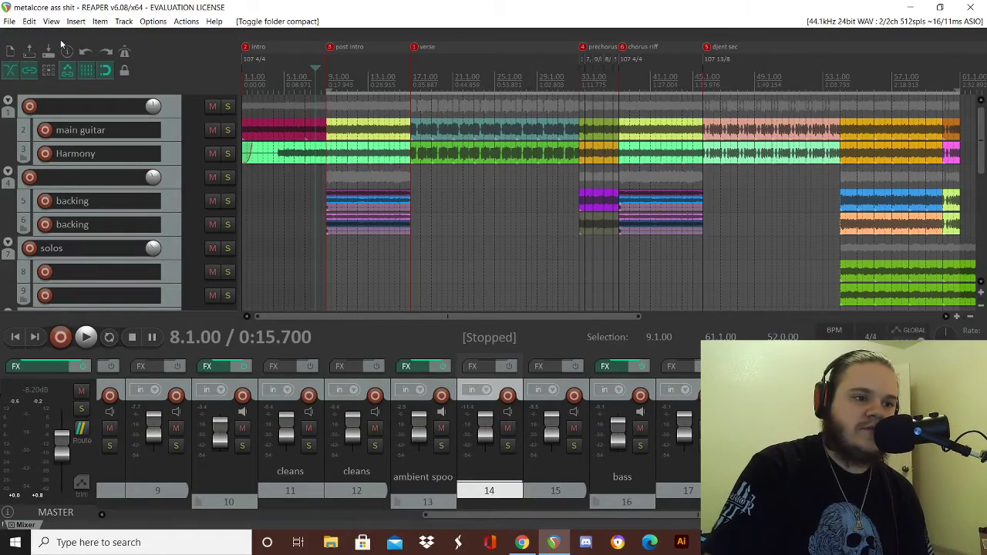
- Render the entire project's master mix to a 320 kbps stereo MP3 file at 44100 Hz named metalcore ass shit
left_click(7, 22)
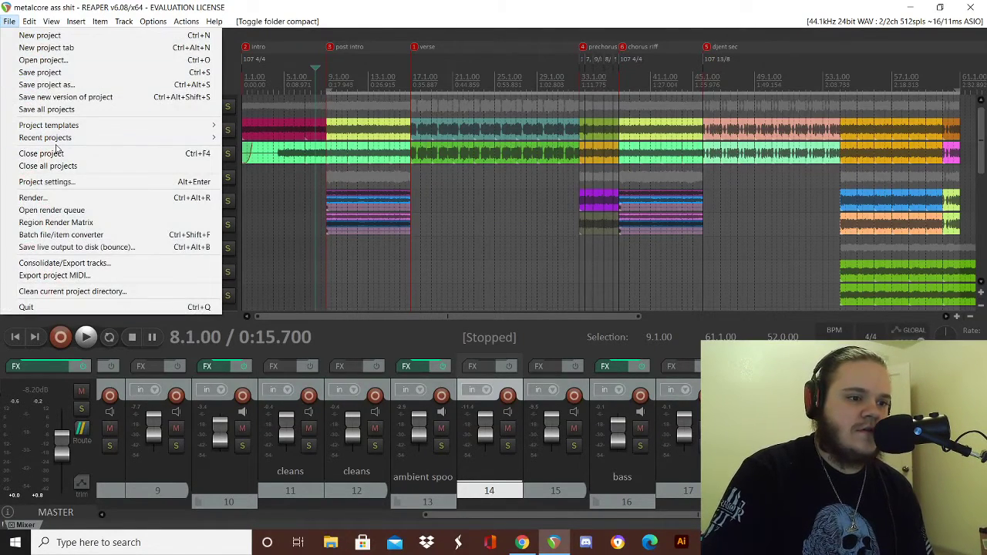
left_click(46, 197)
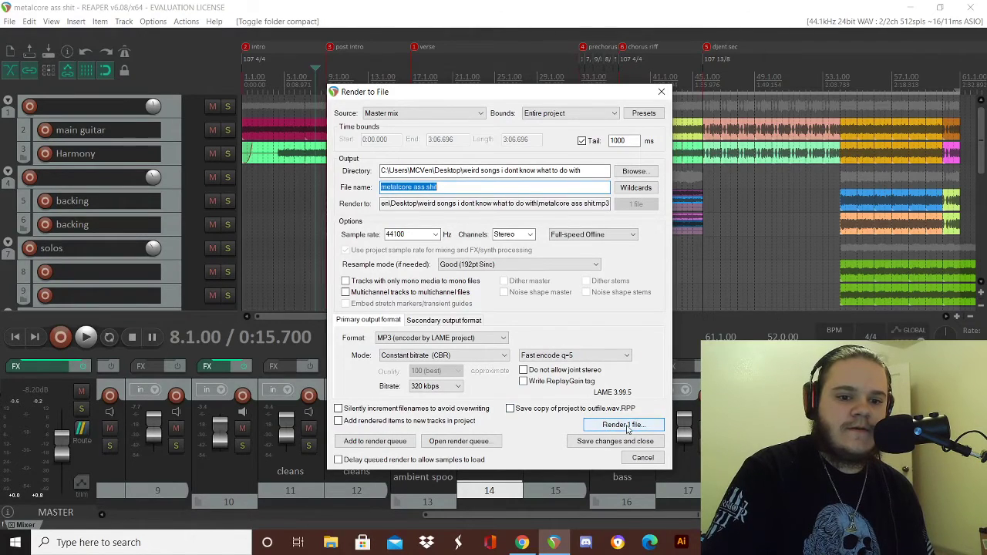
left_click(654, 425)
left_click(460, 254)
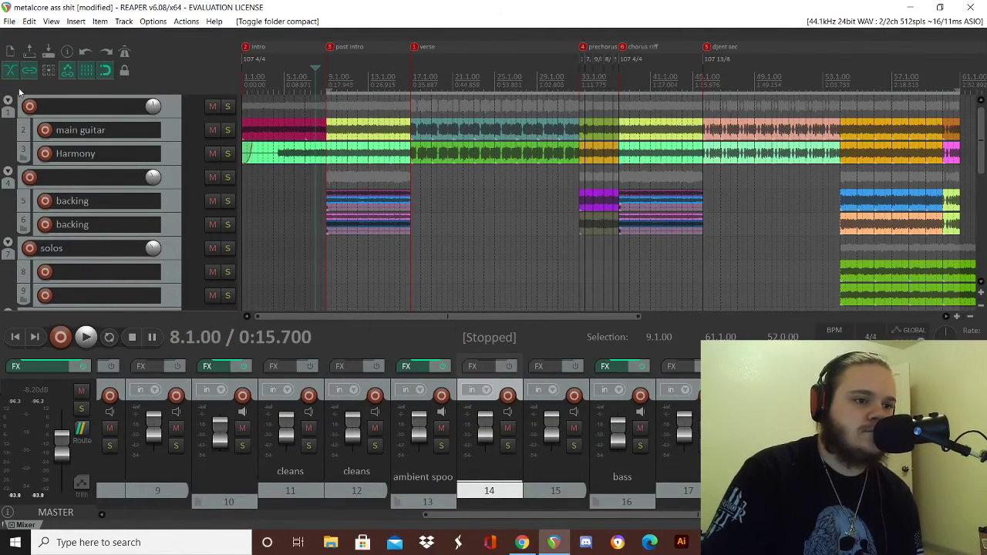
- Save the project again after rendering and switch to OBS
left_click(9, 21)
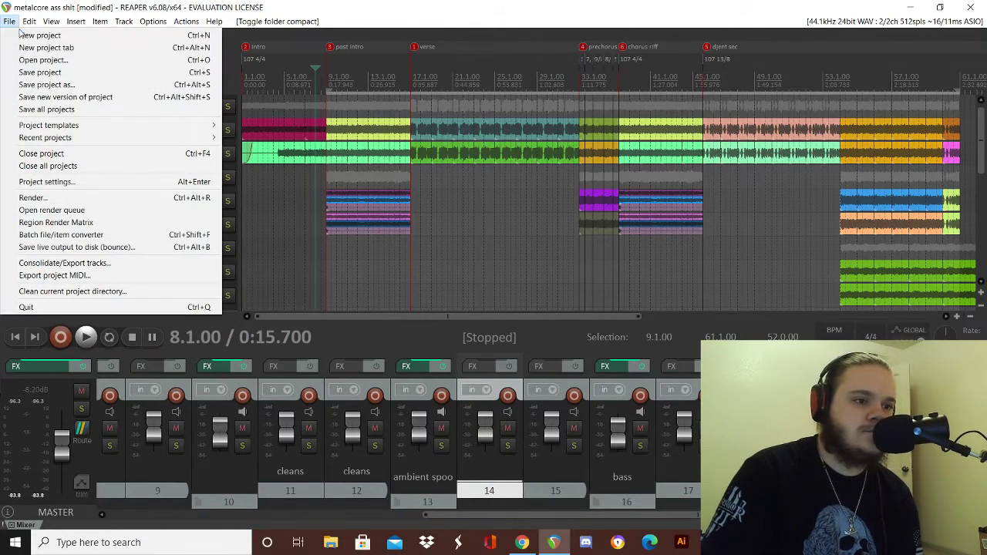
left_click(37, 73)
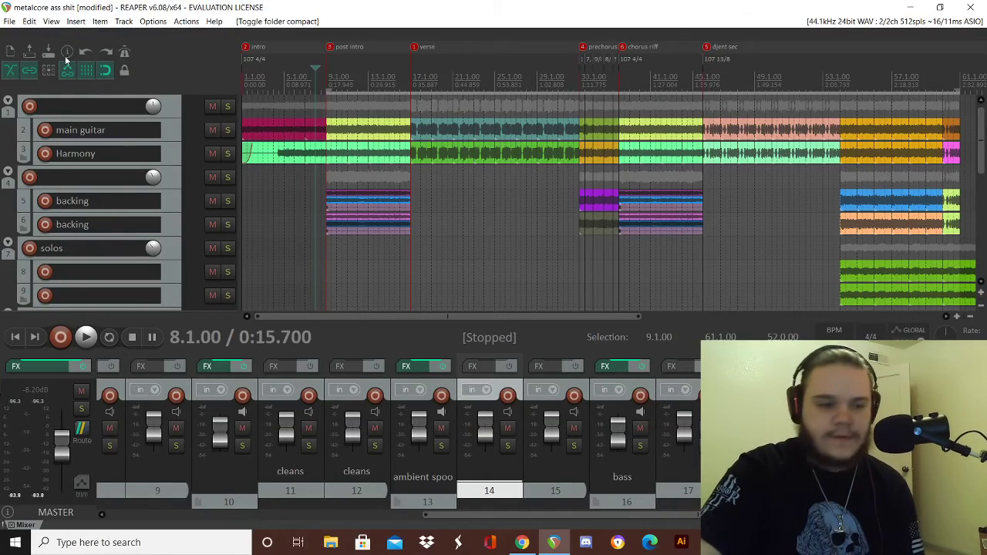
key("ctrl+s")
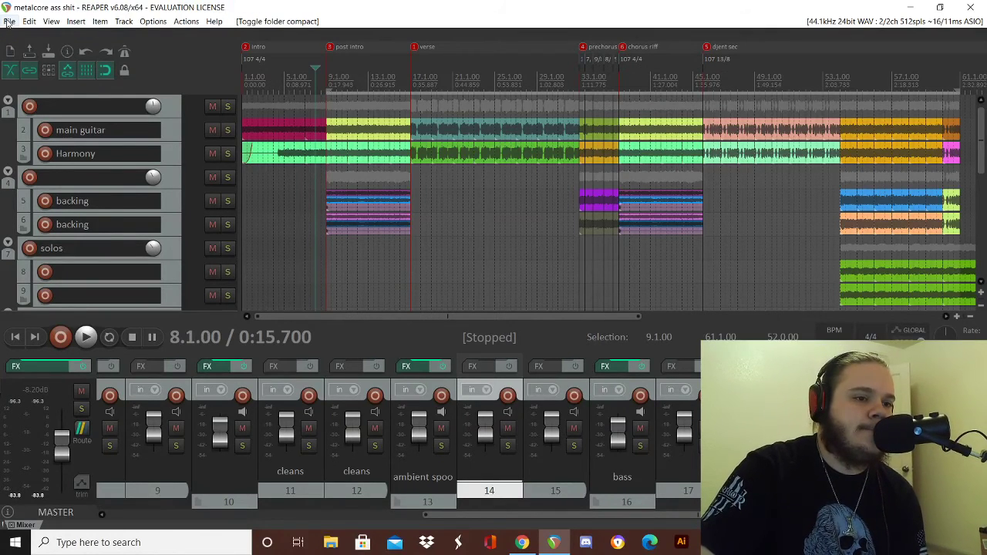
key("alt+Tab")
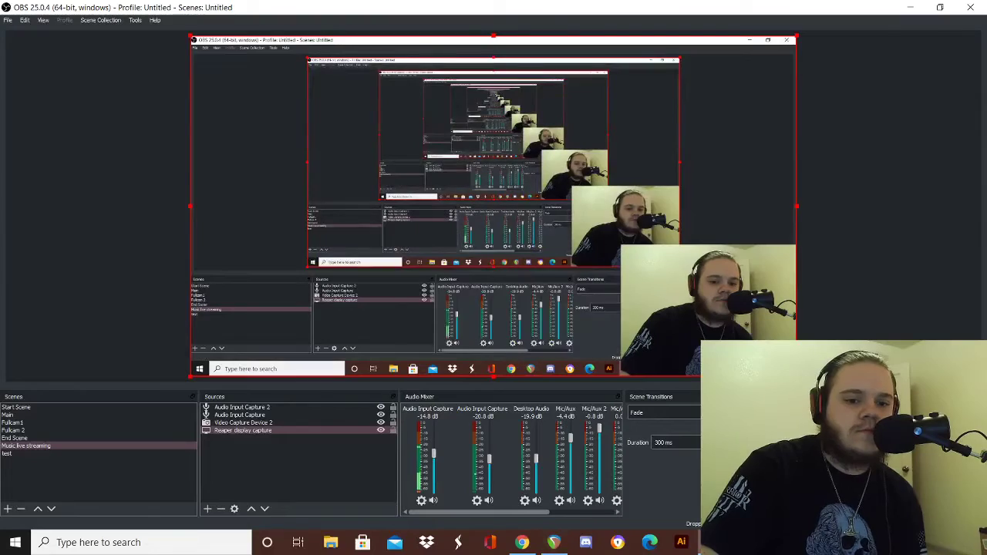